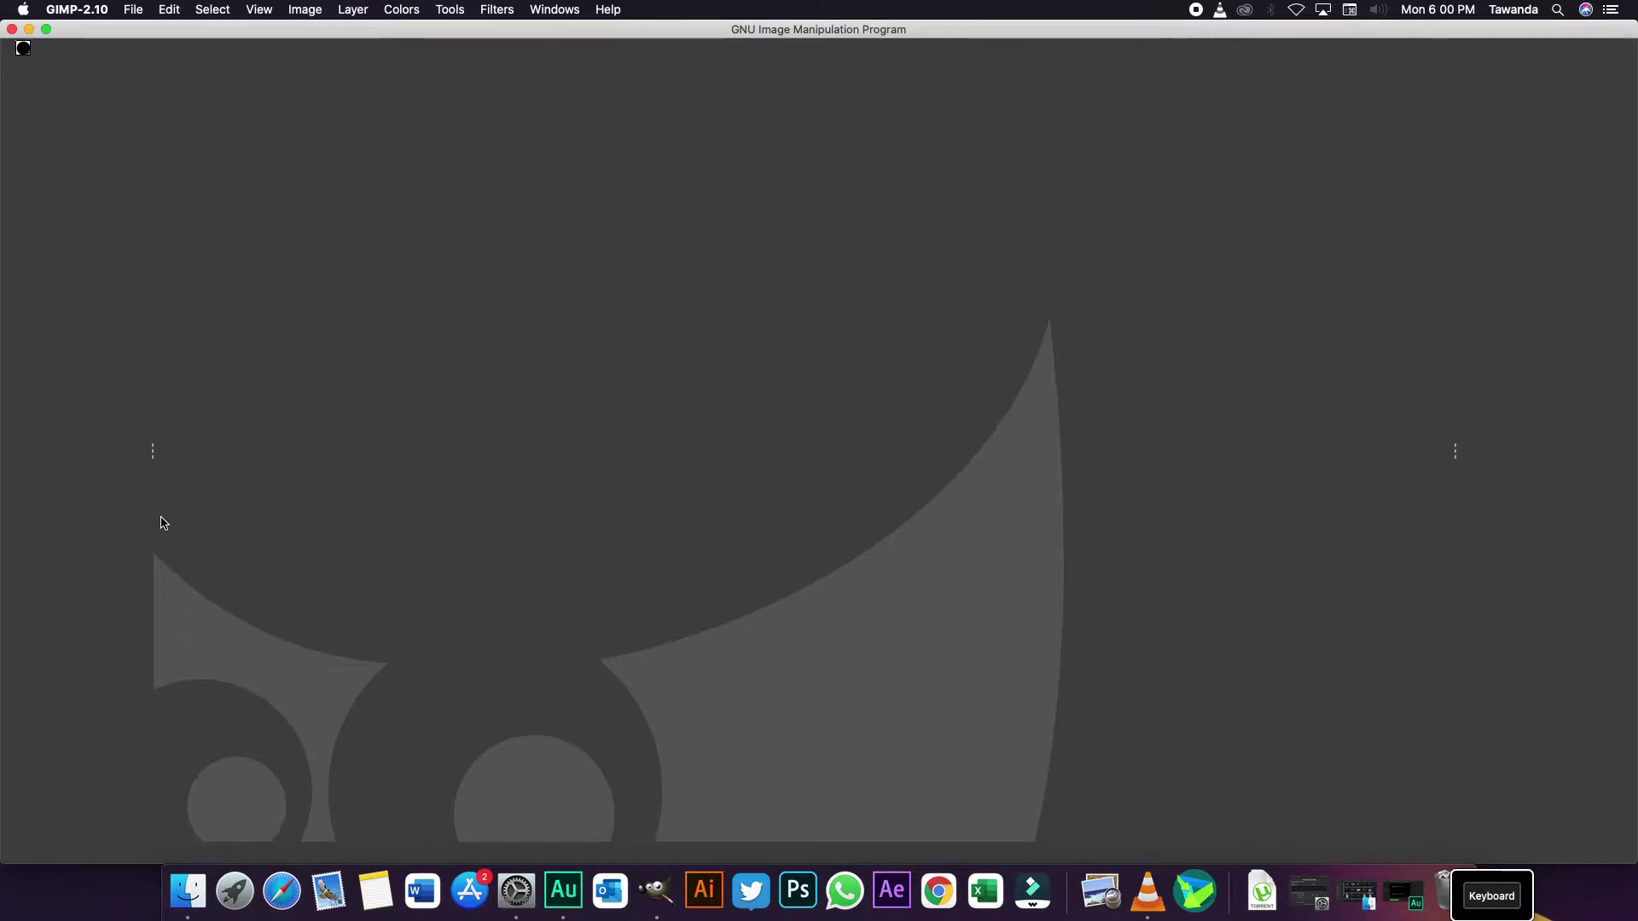
- Show the hidden toolbox and docks around the empty image window
key(Tab)
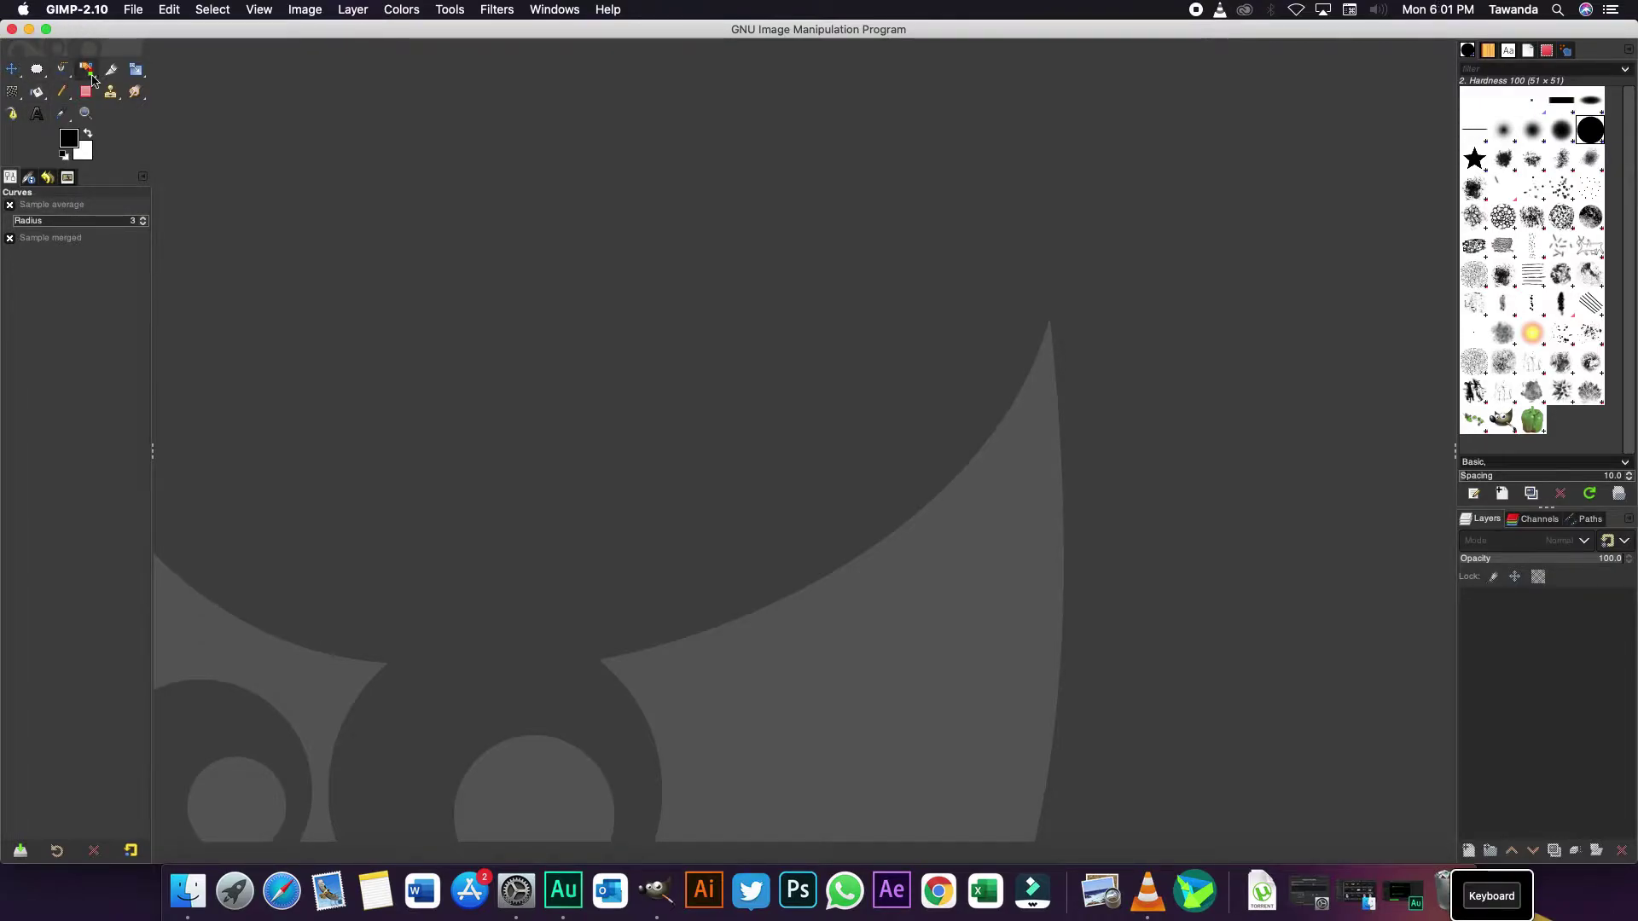
- Try the Light interface theme in the preferences and switch back to Dark
click(134, 11)
mouse_move(106, 15)
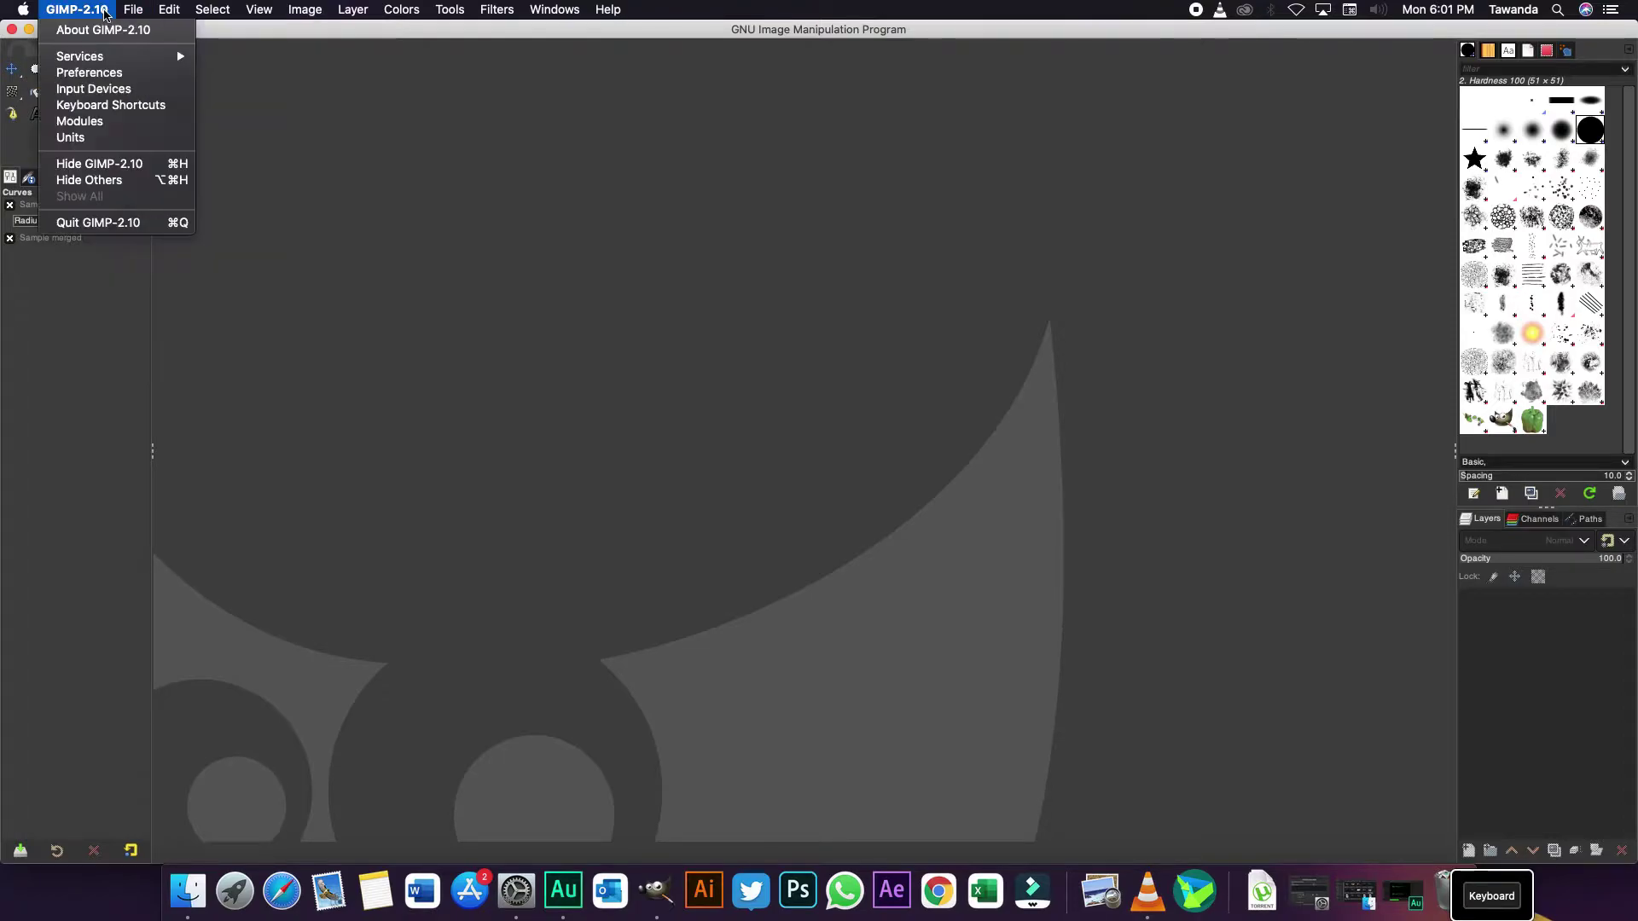
click(121, 77)
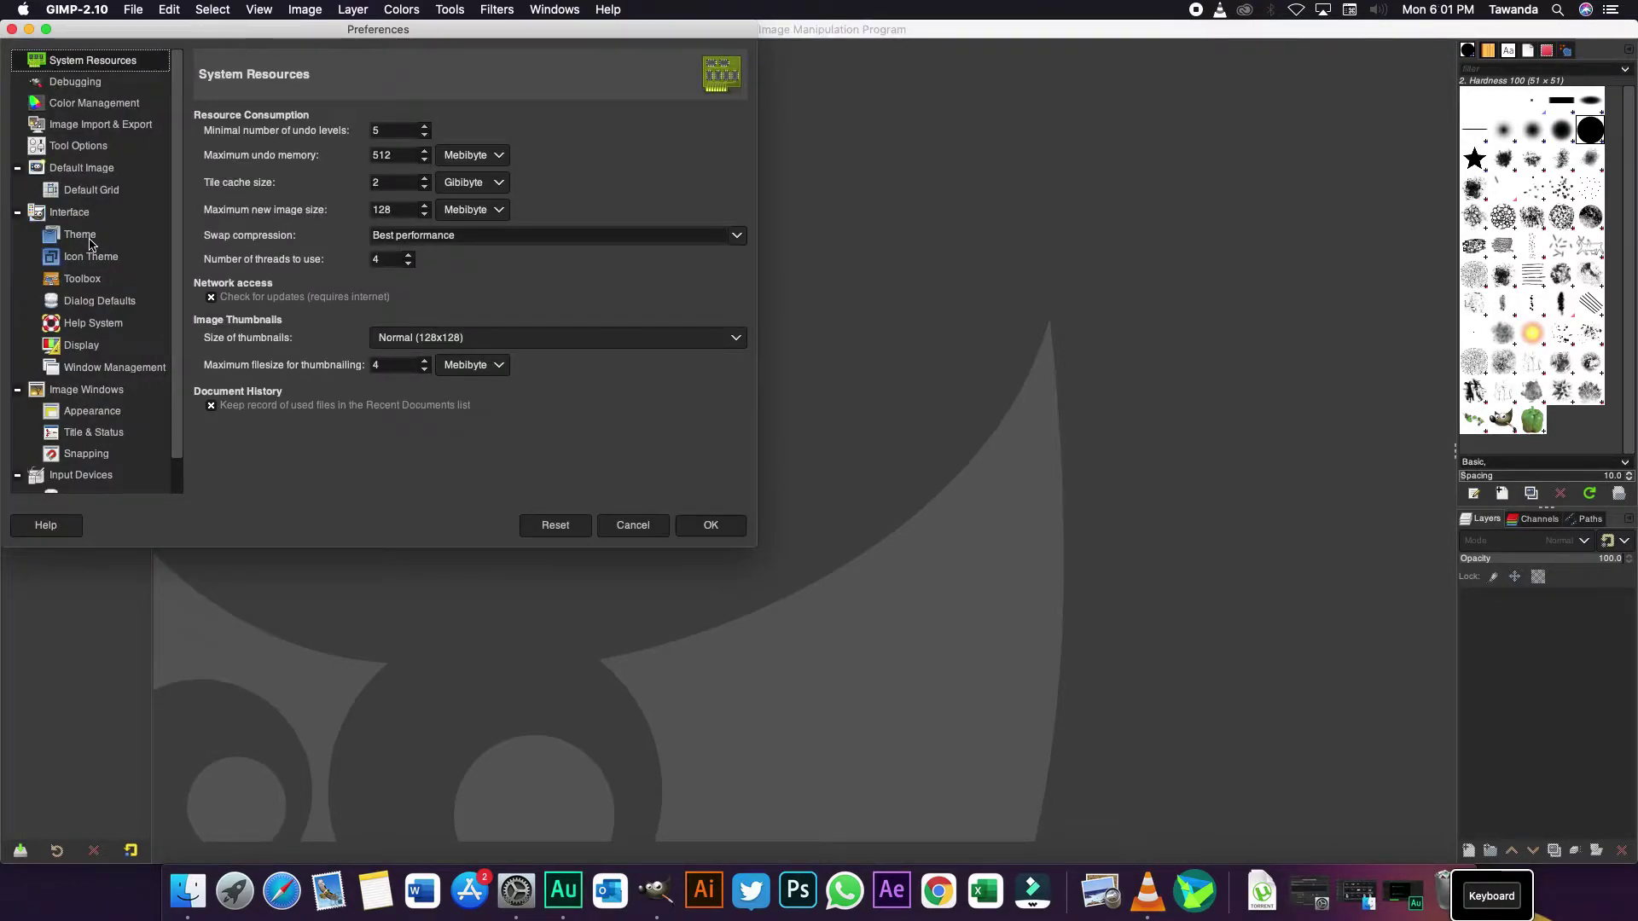
click(90, 239)
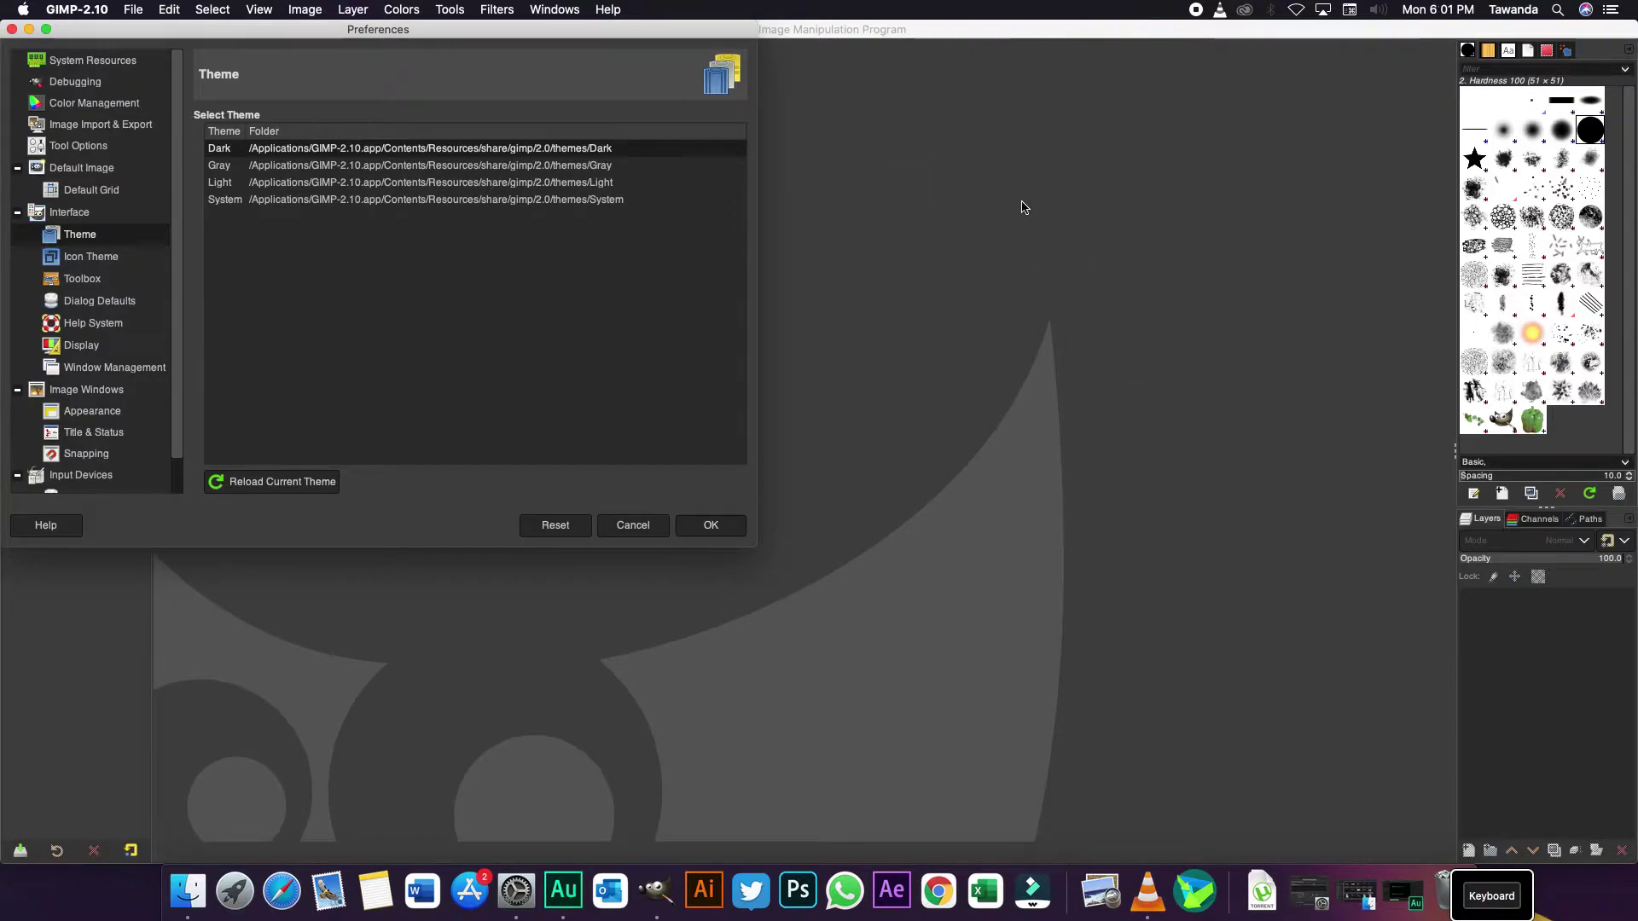
click(379, 182)
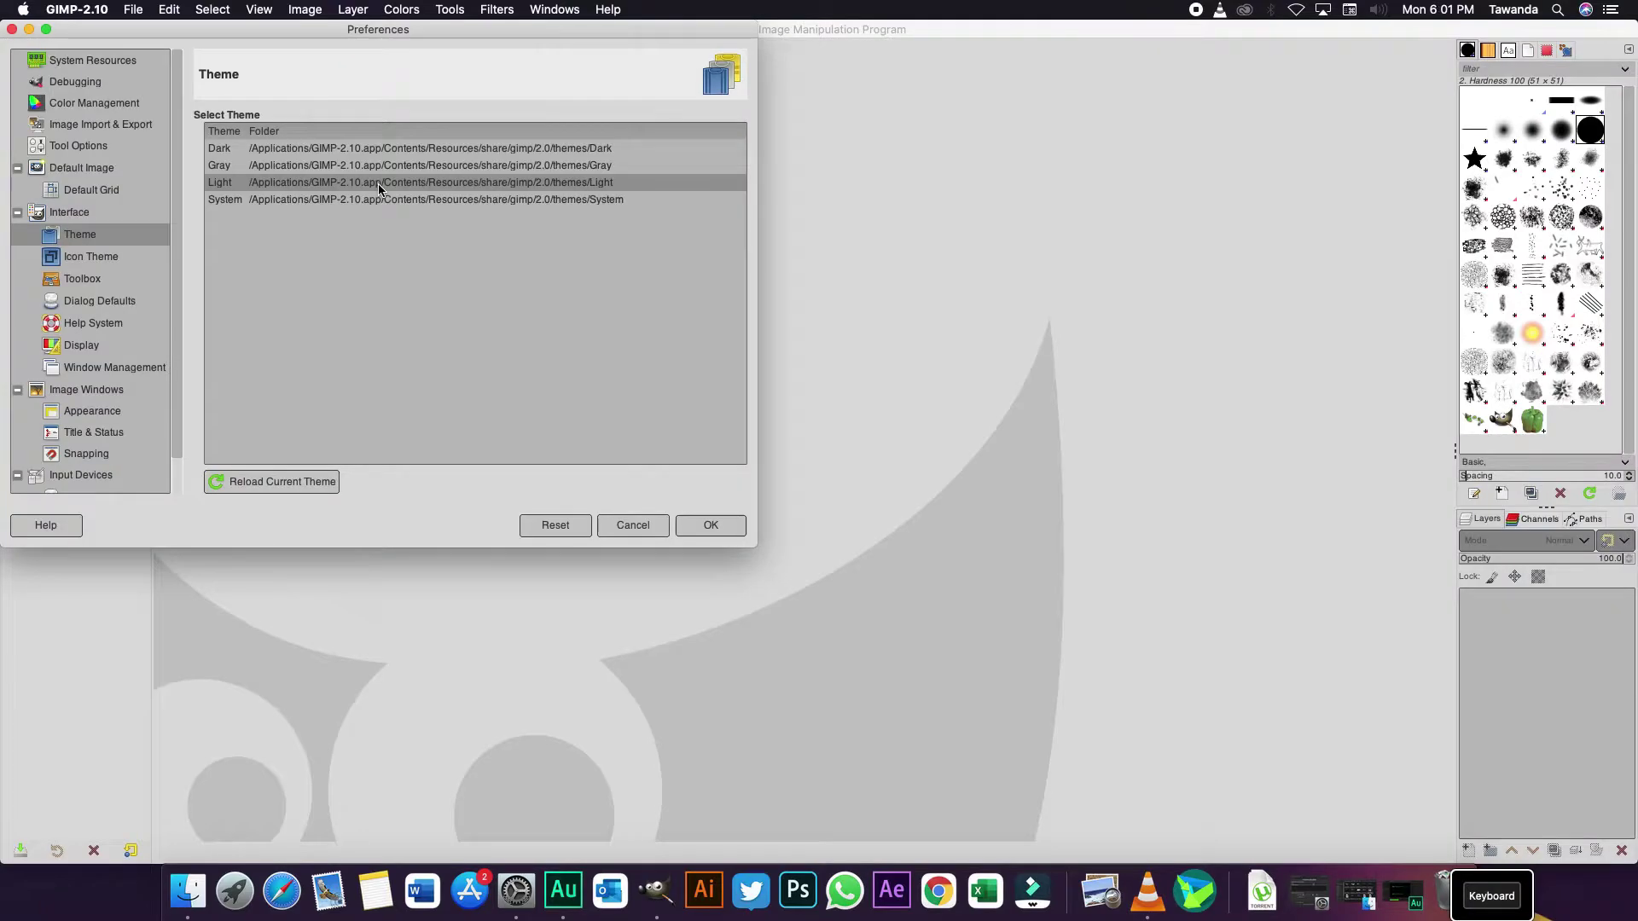
click(349, 150)
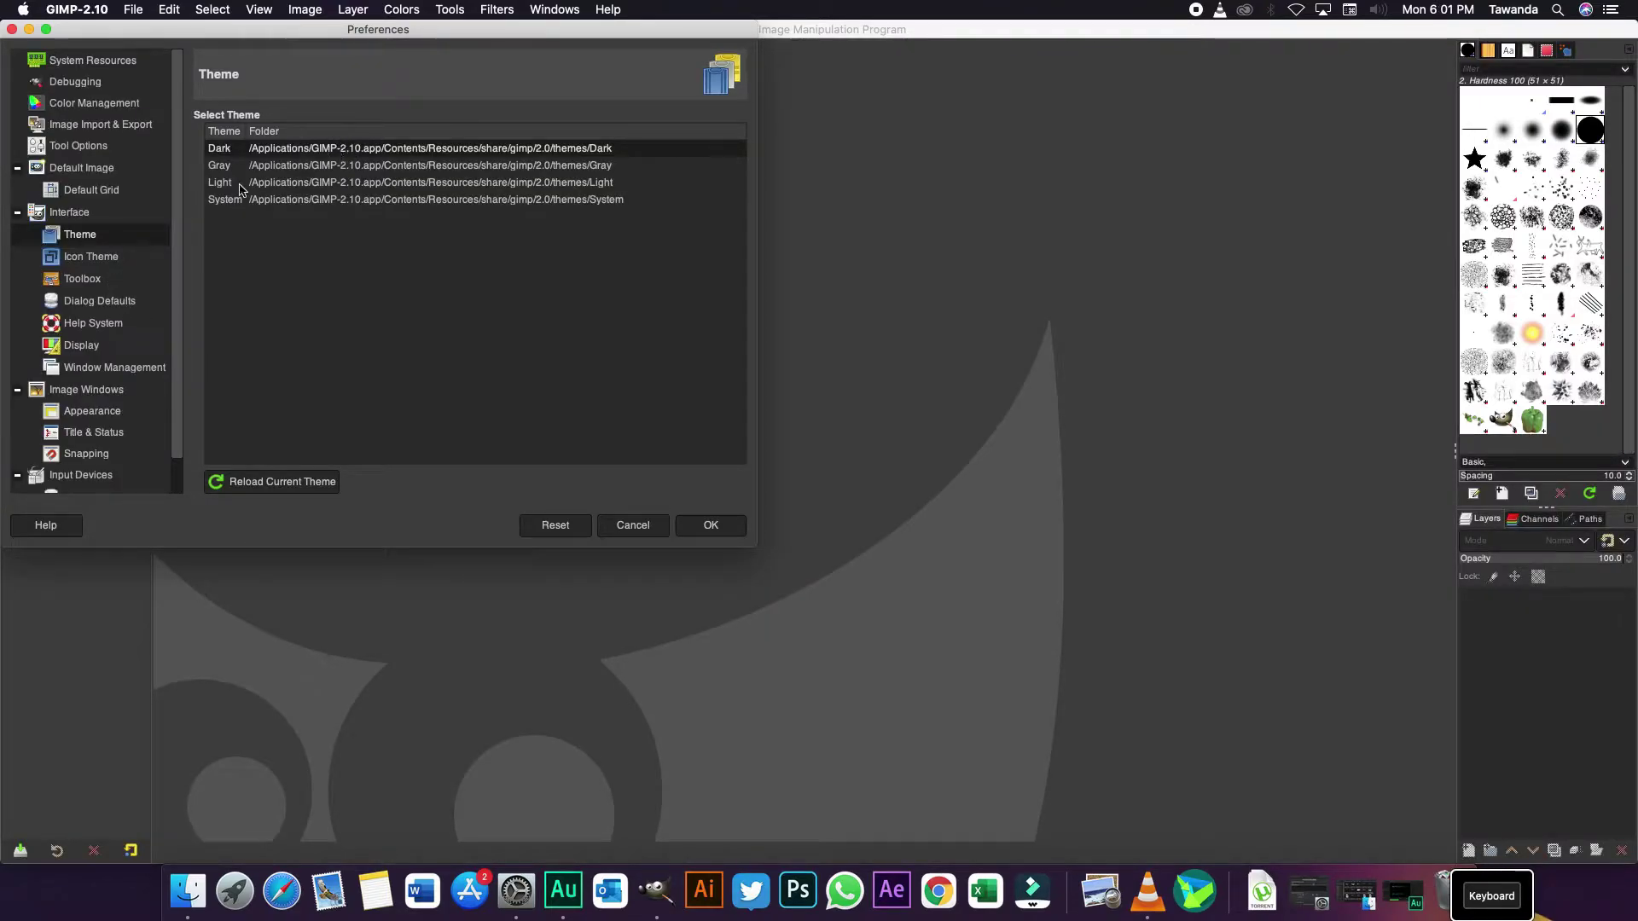
- View the available icon themes and close the preferences without applying anything
click(112, 259)
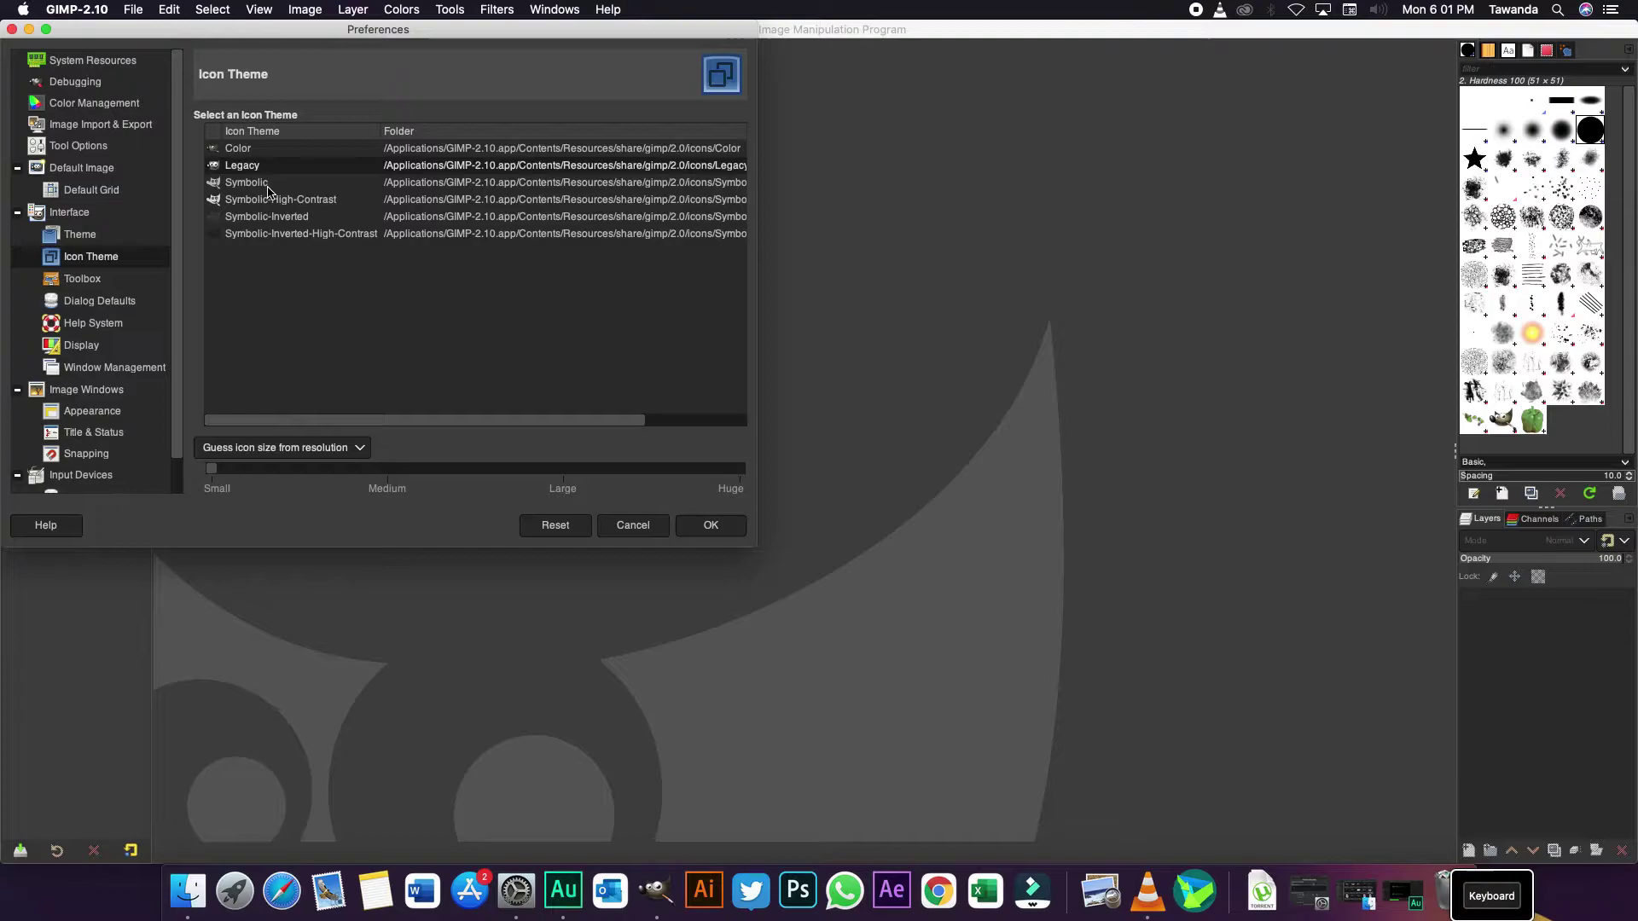
key(Escape)
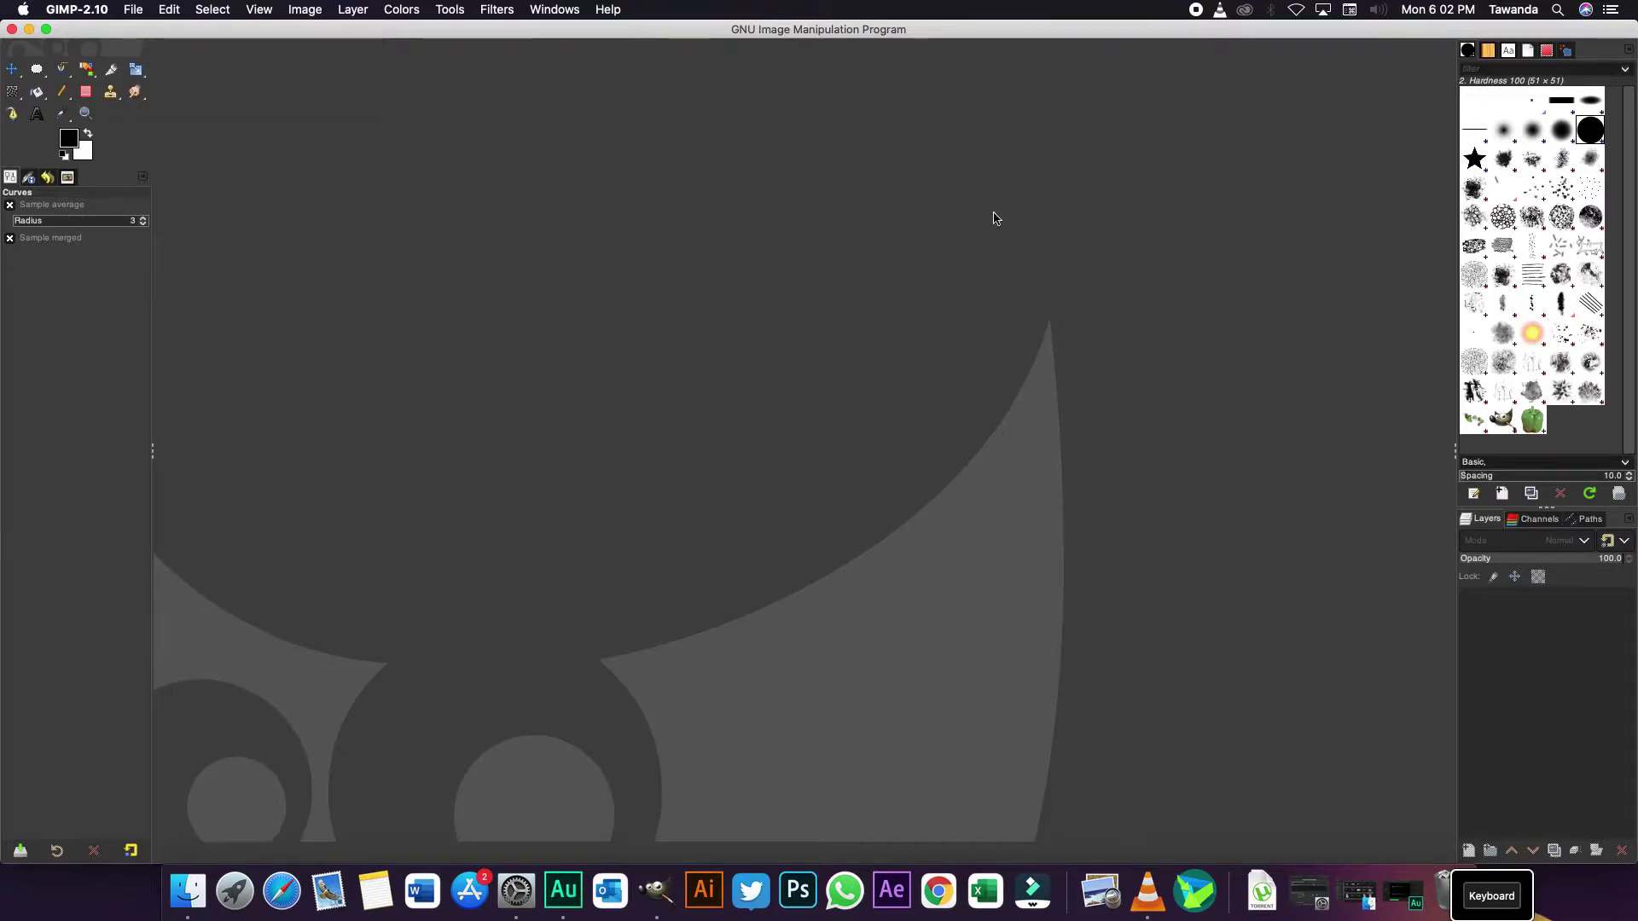
- View the program's version information and close it again
click(91, 13)
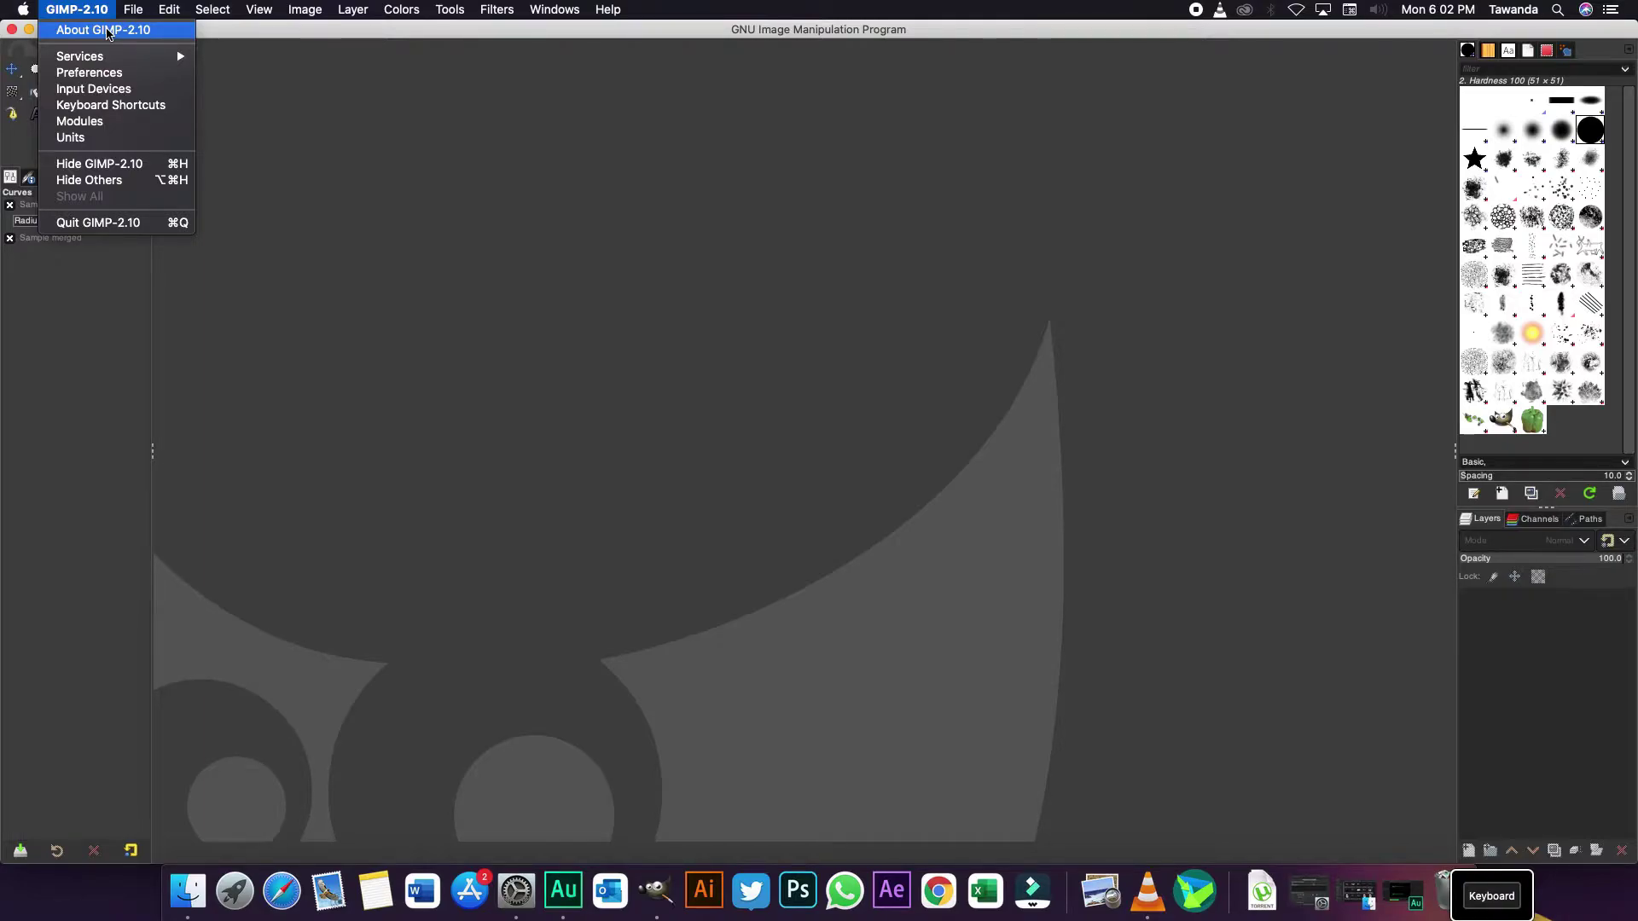
click(106, 34)
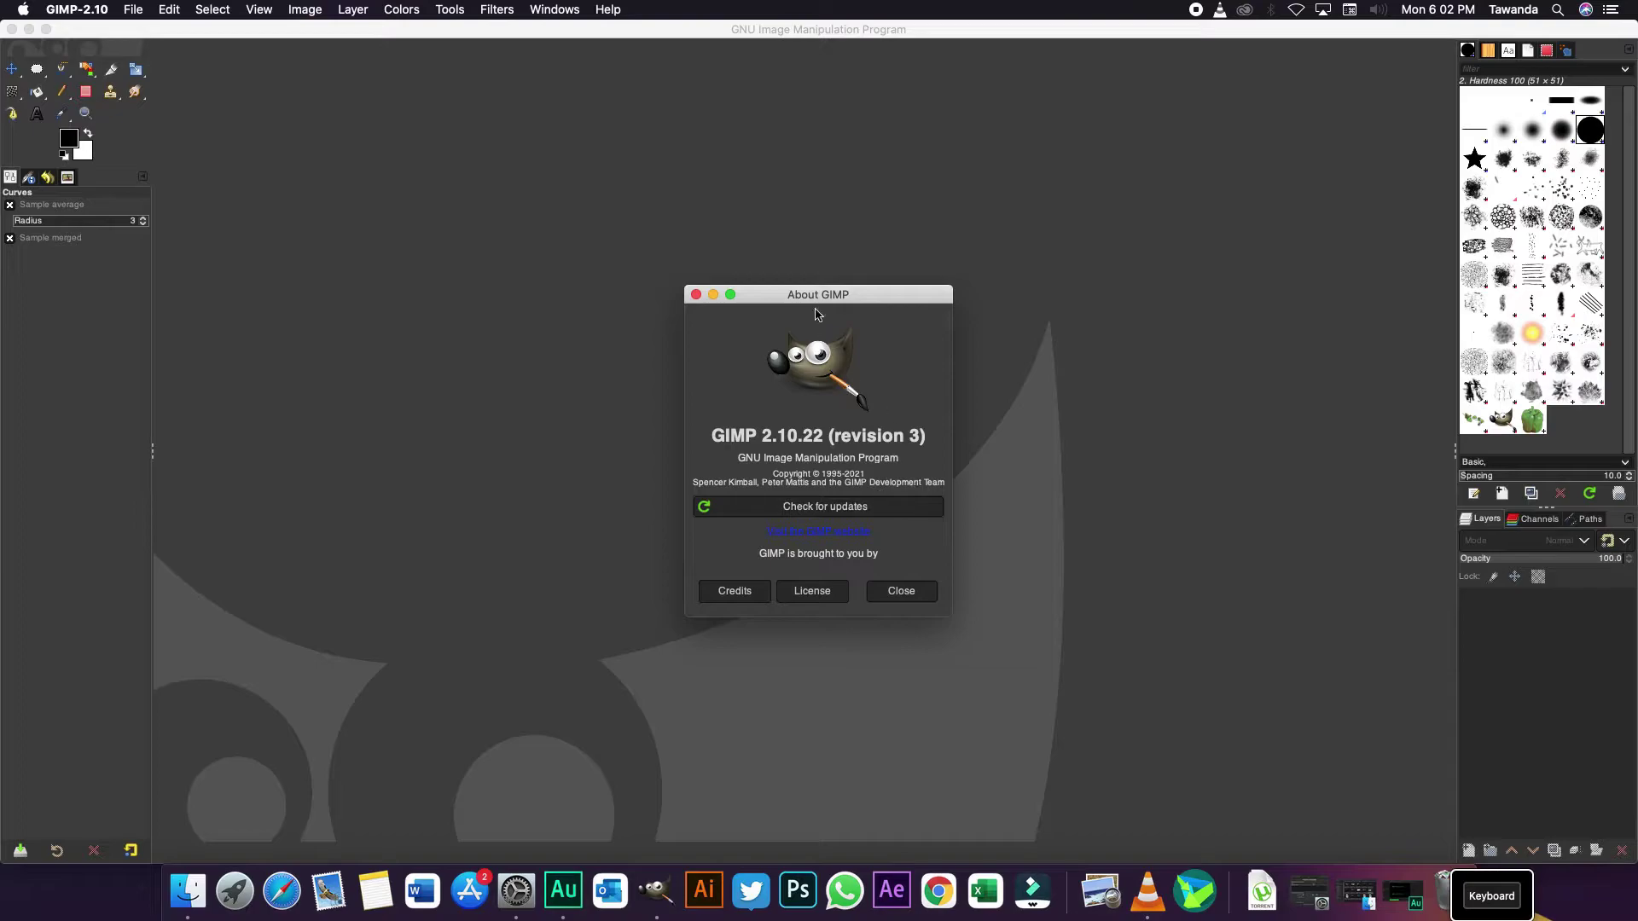
drag(865, 300, 790, 190)
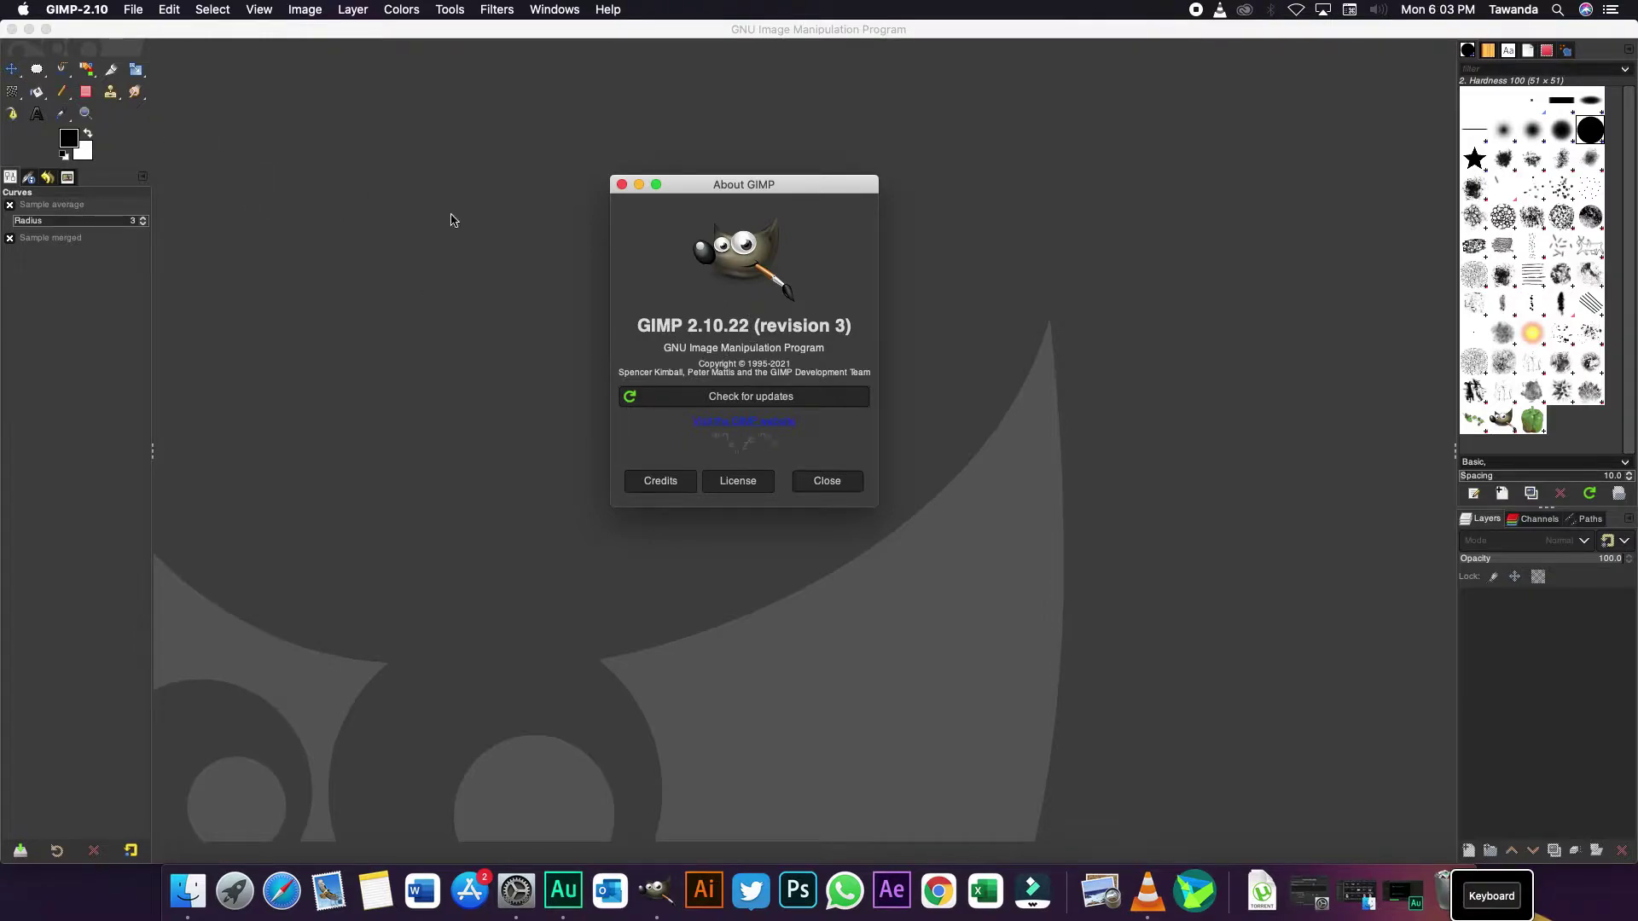
click(844, 481)
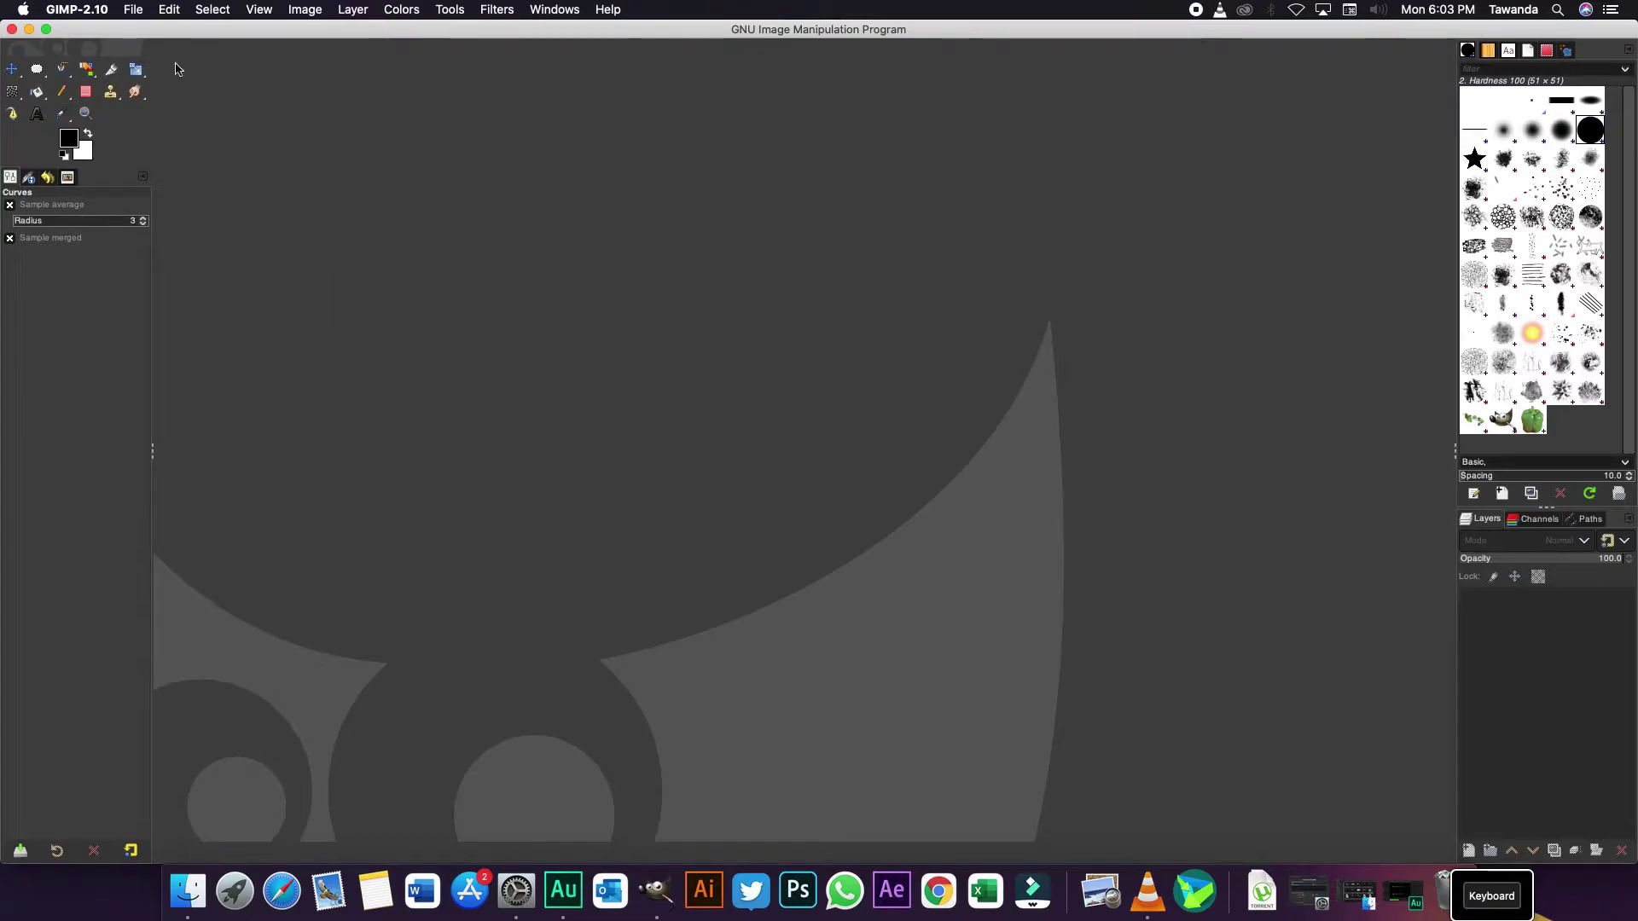
- Create a new 1920 × 1080 px image at 300 ppi in RGB color, filled with transparency
click(133, 10)
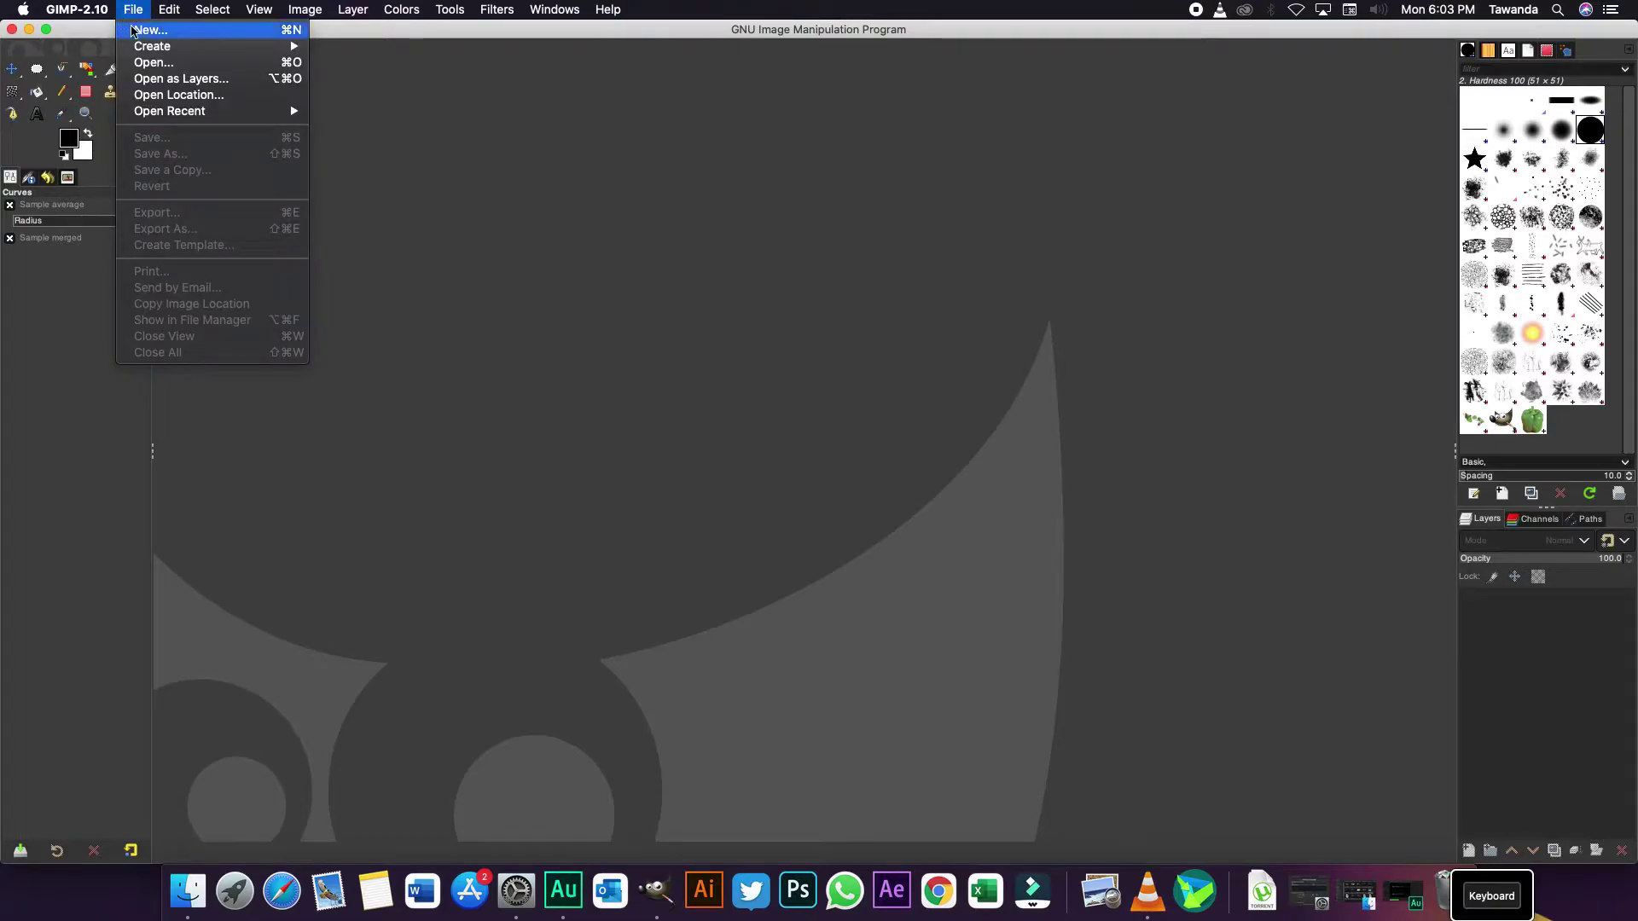
click(140, 31)
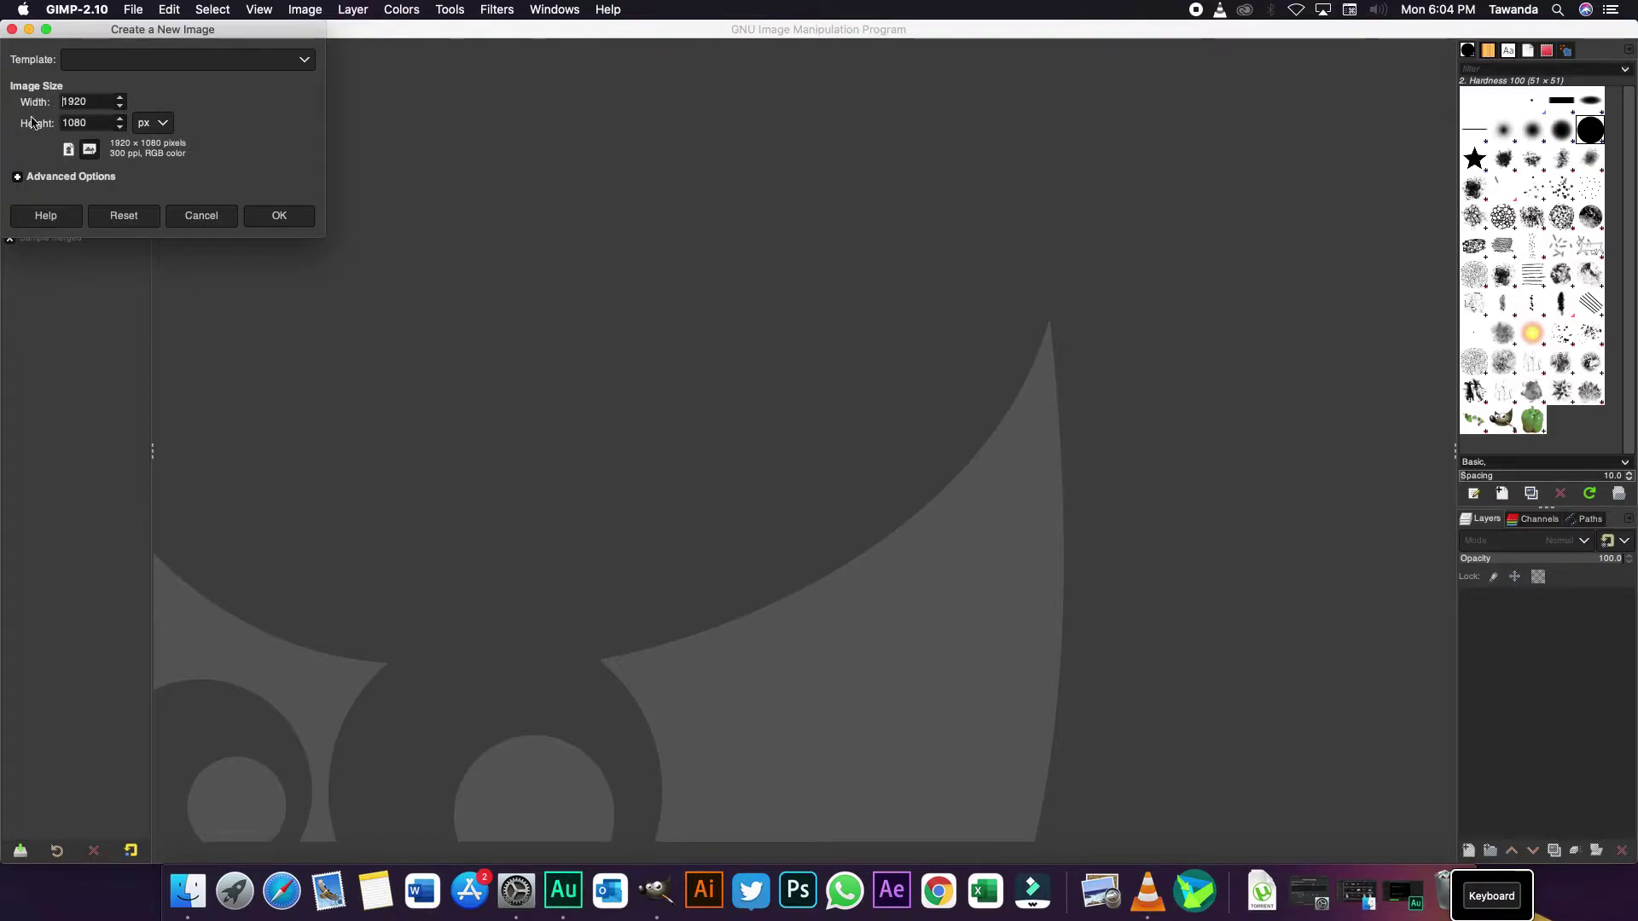
click(53, 177)
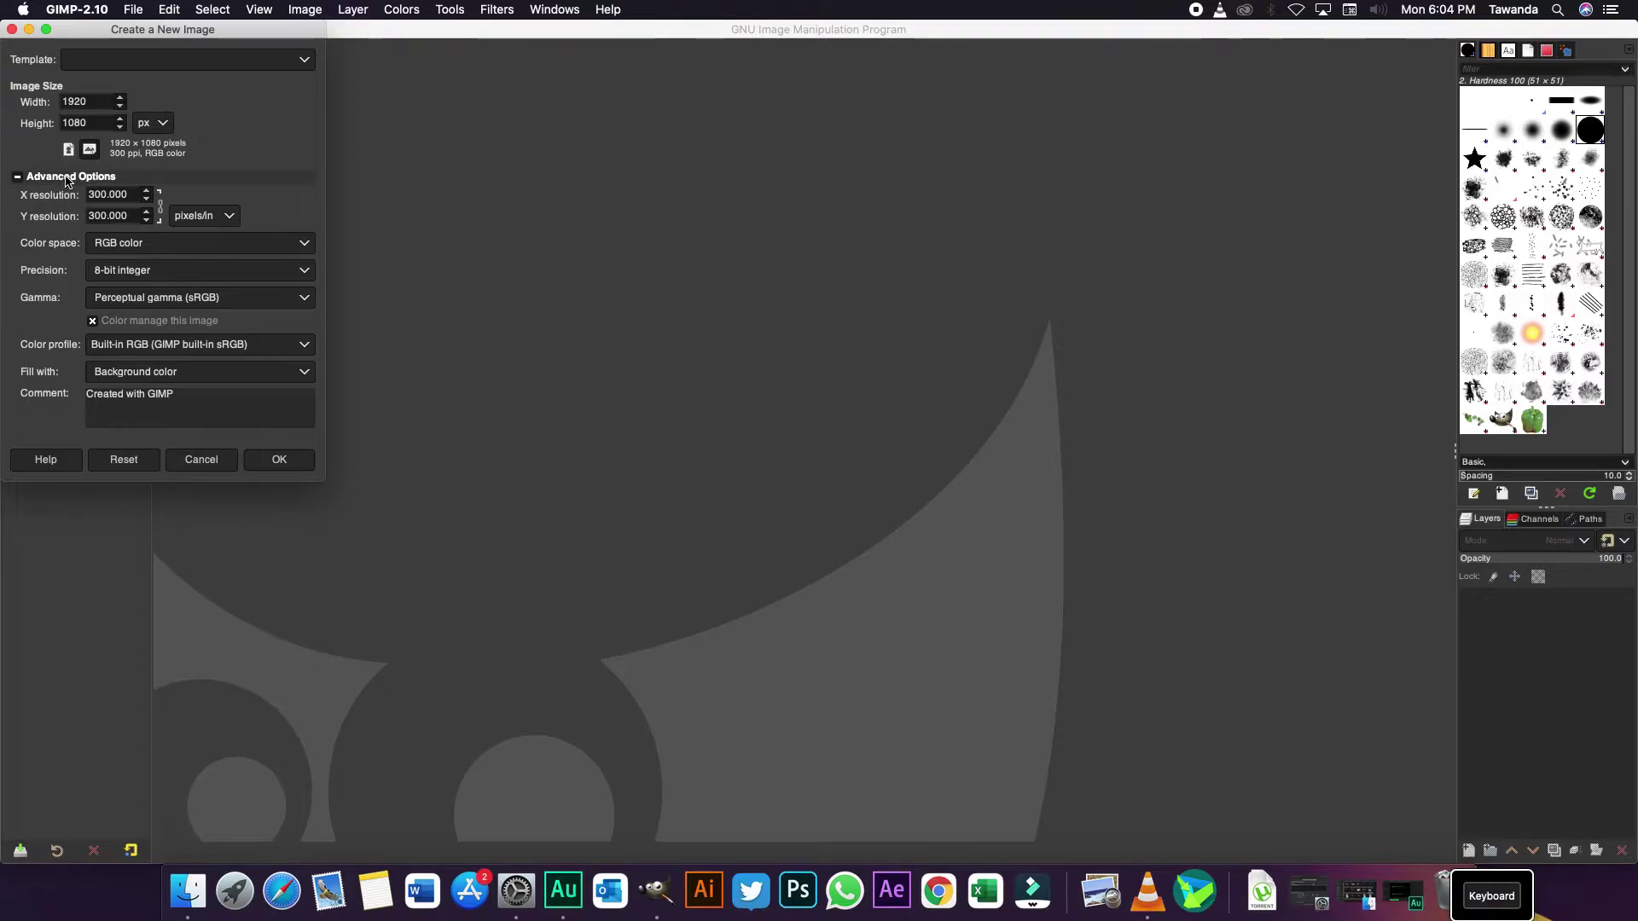
click(305, 374)
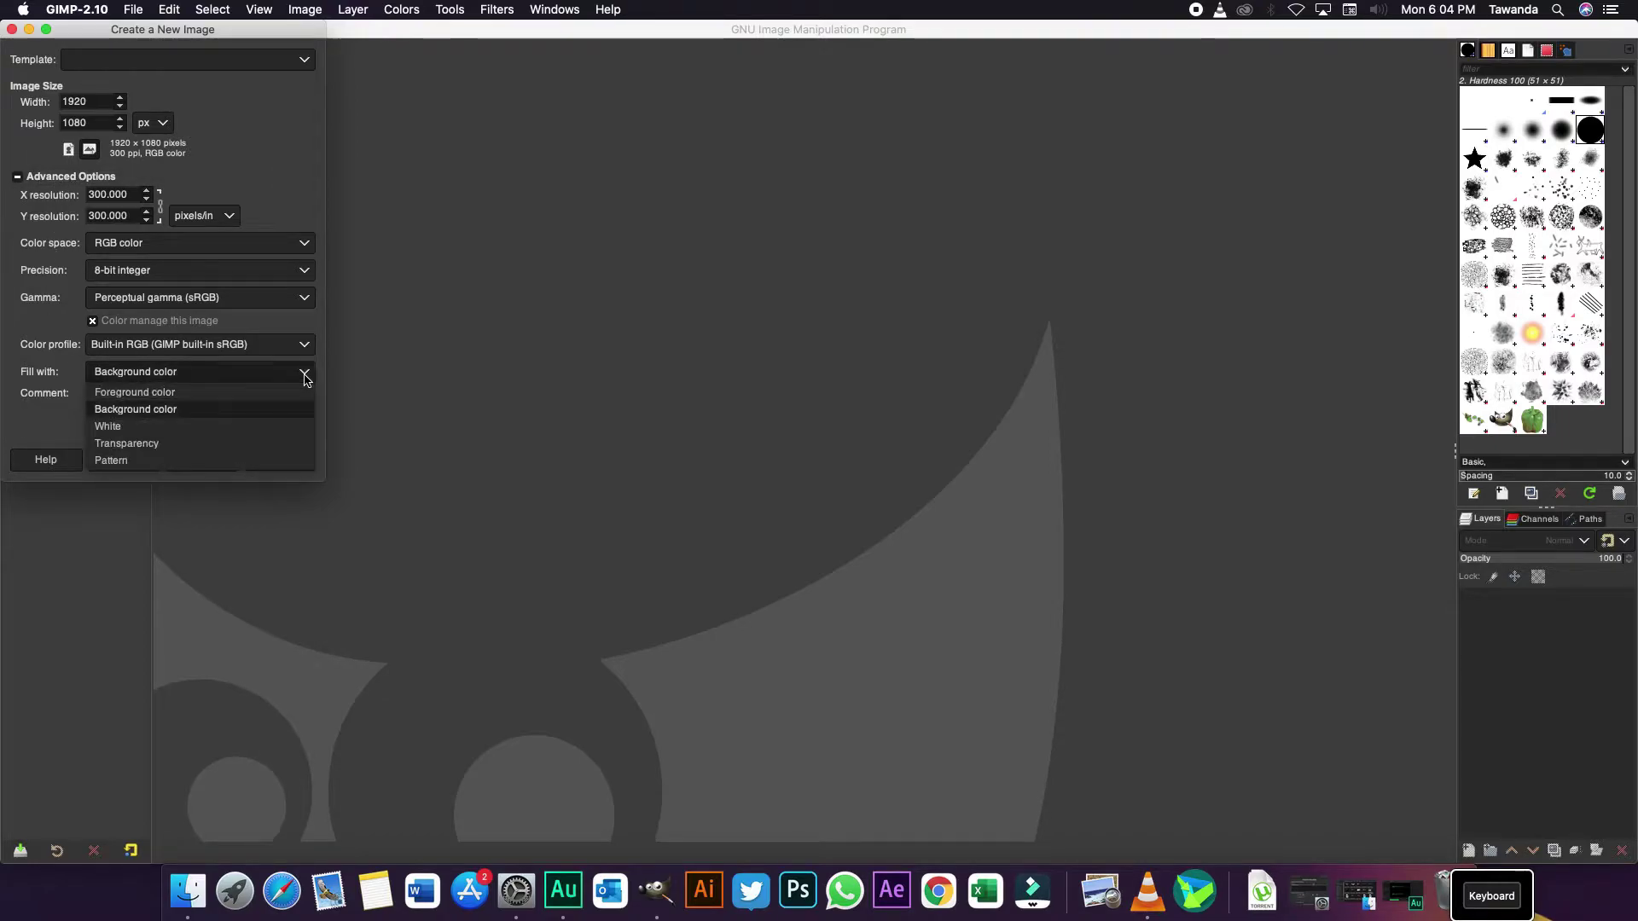
click(157, 445)
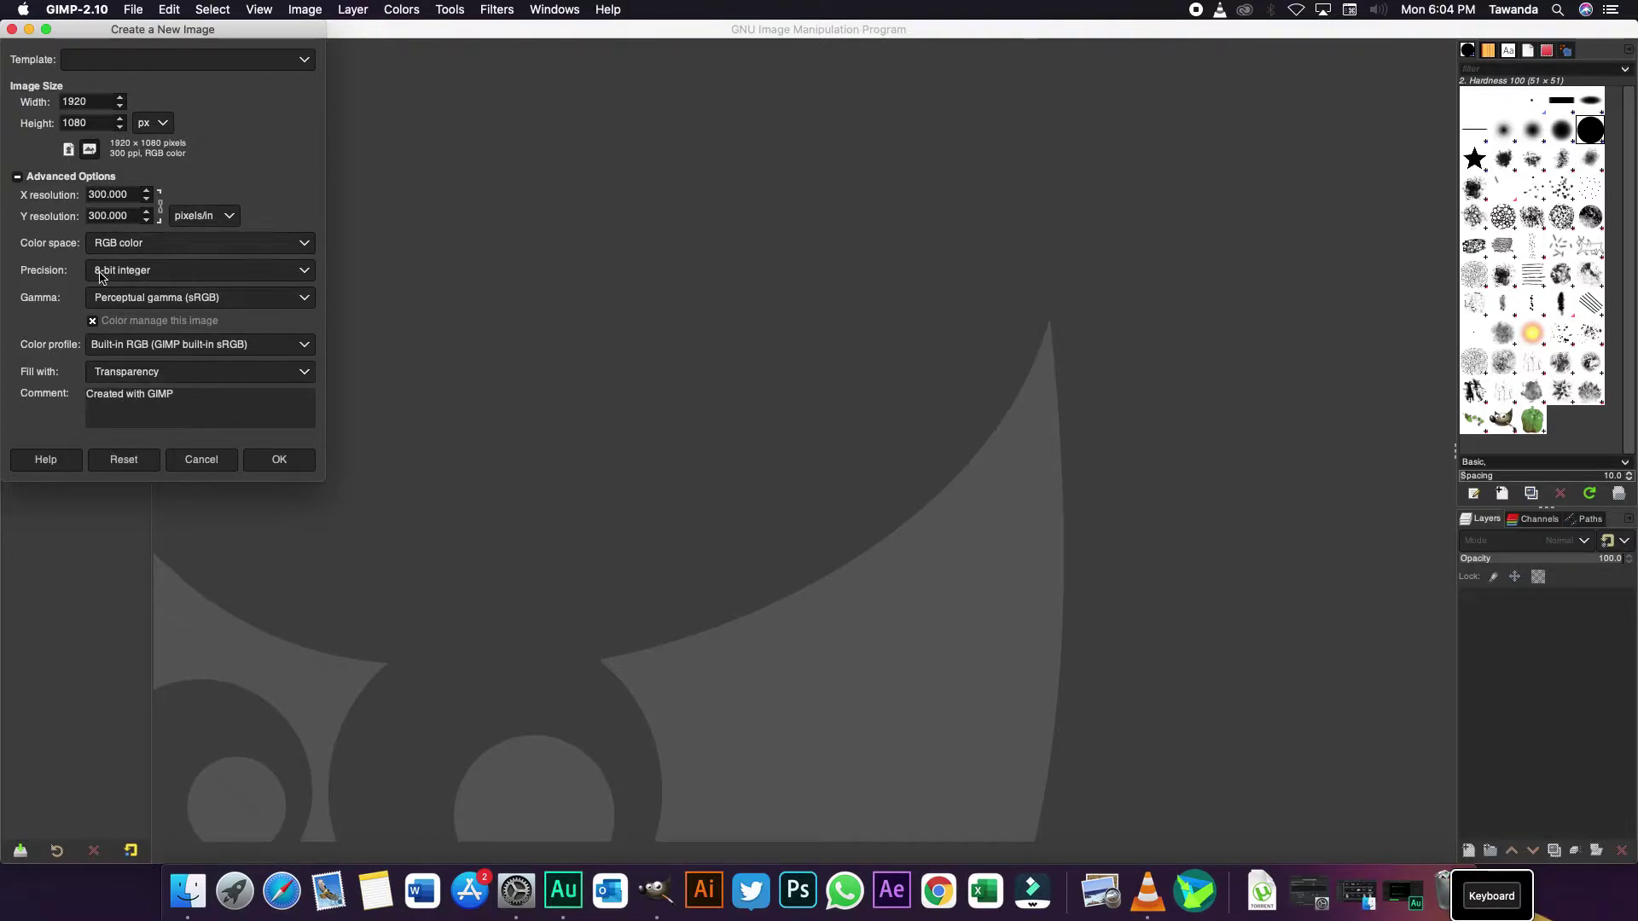
click(281, 461)
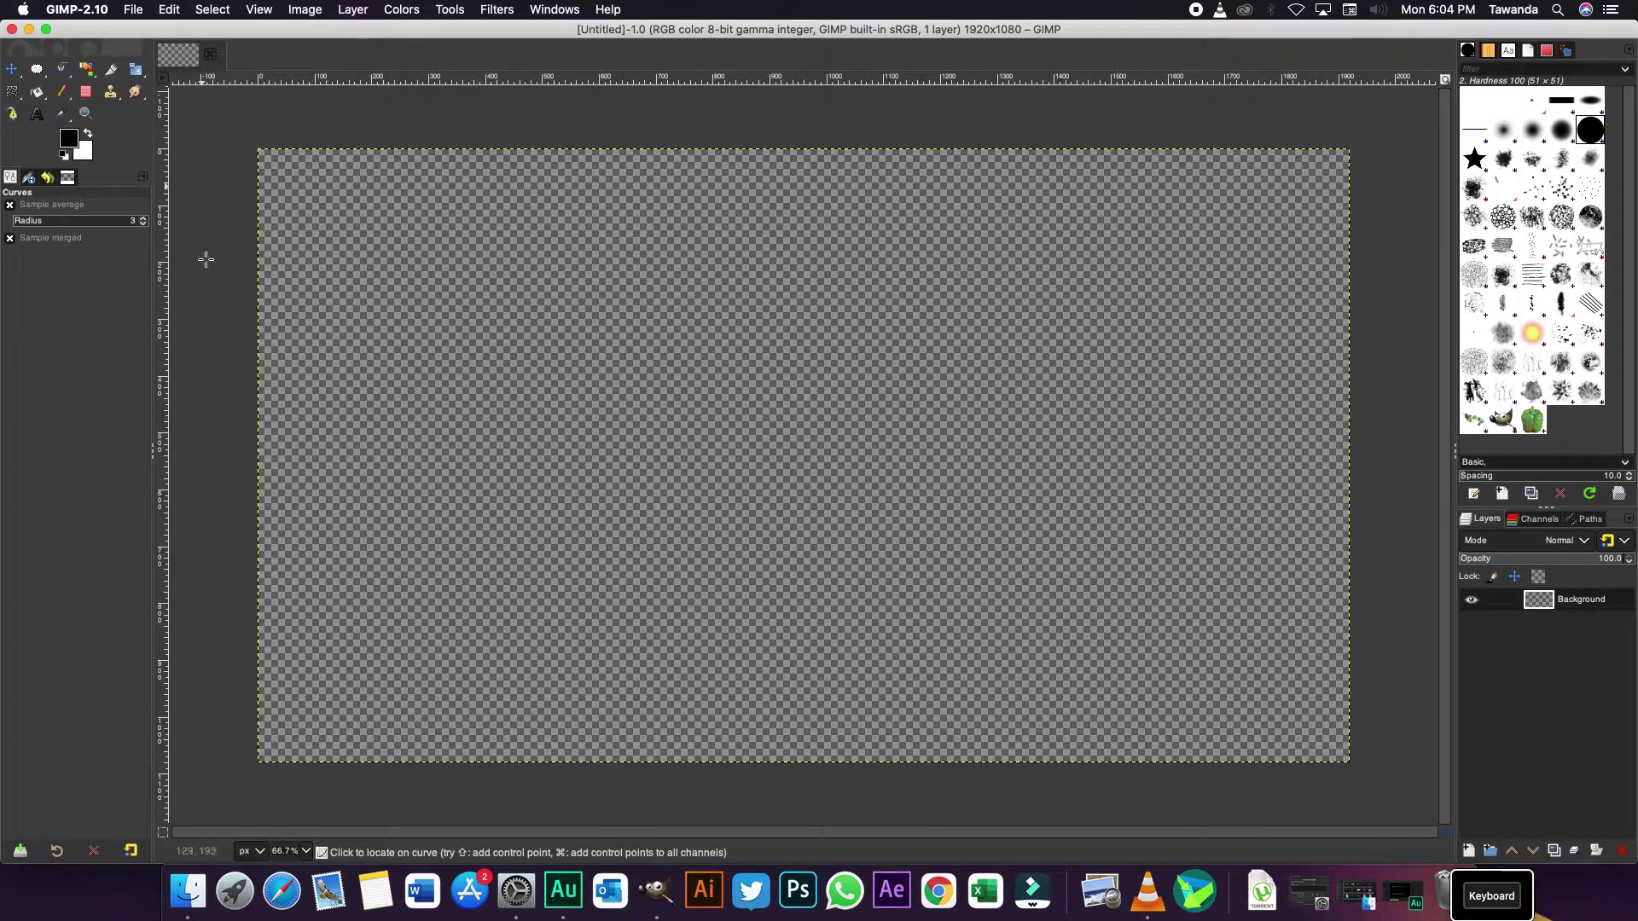
- Make white the foreground color and bucket-fill the whole transparent canvas with it
click(60, 96)
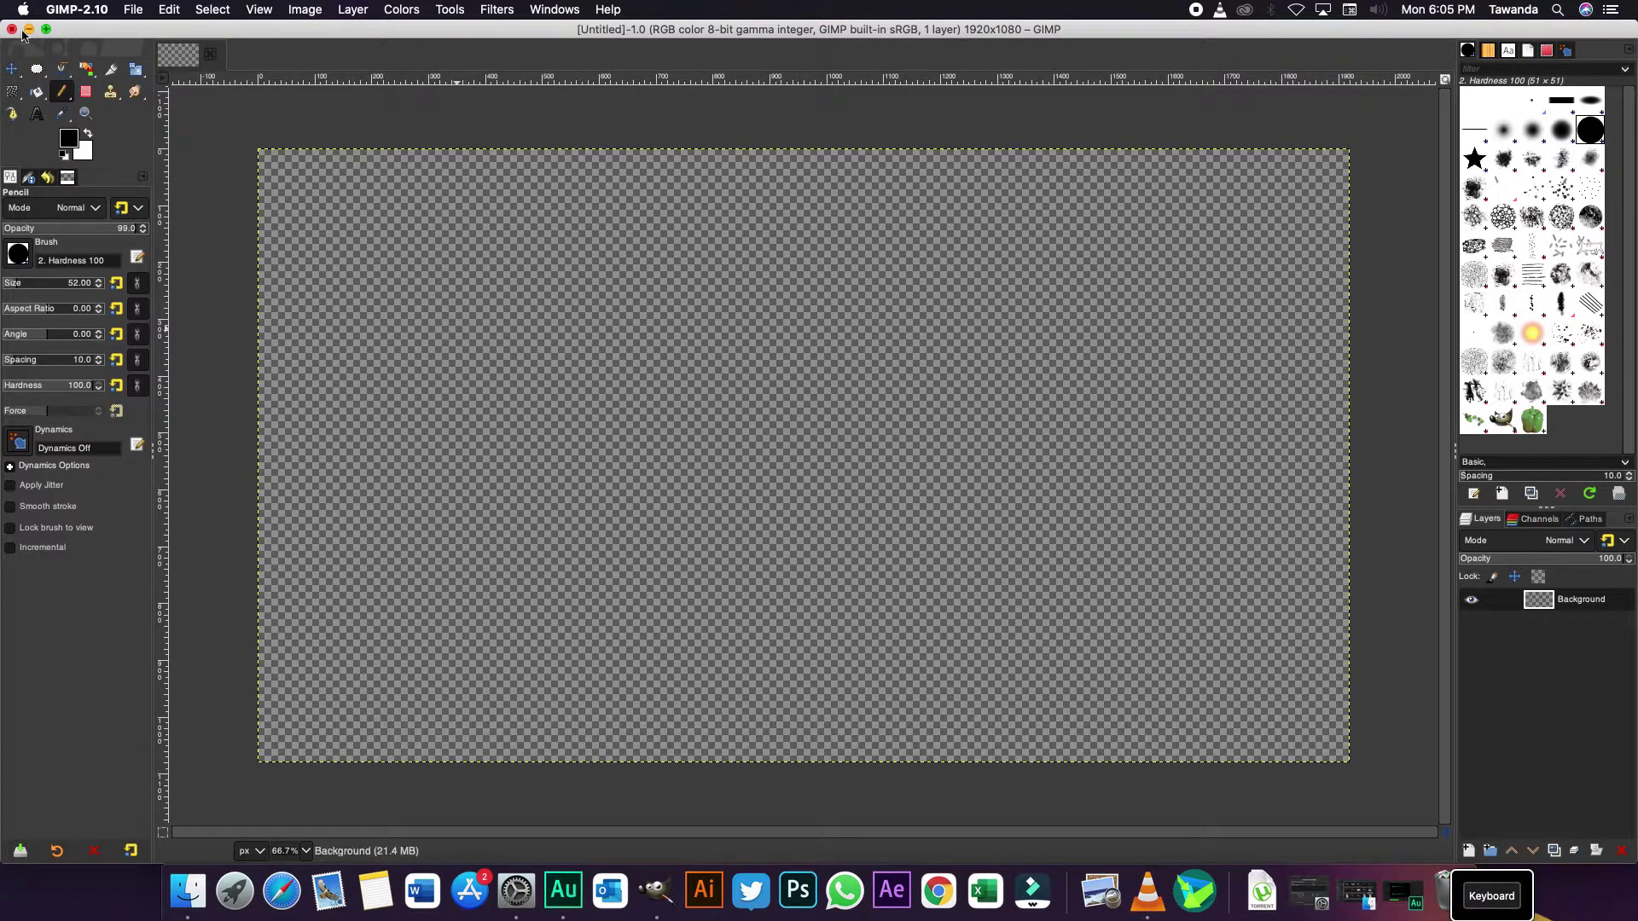
click(39, 93)
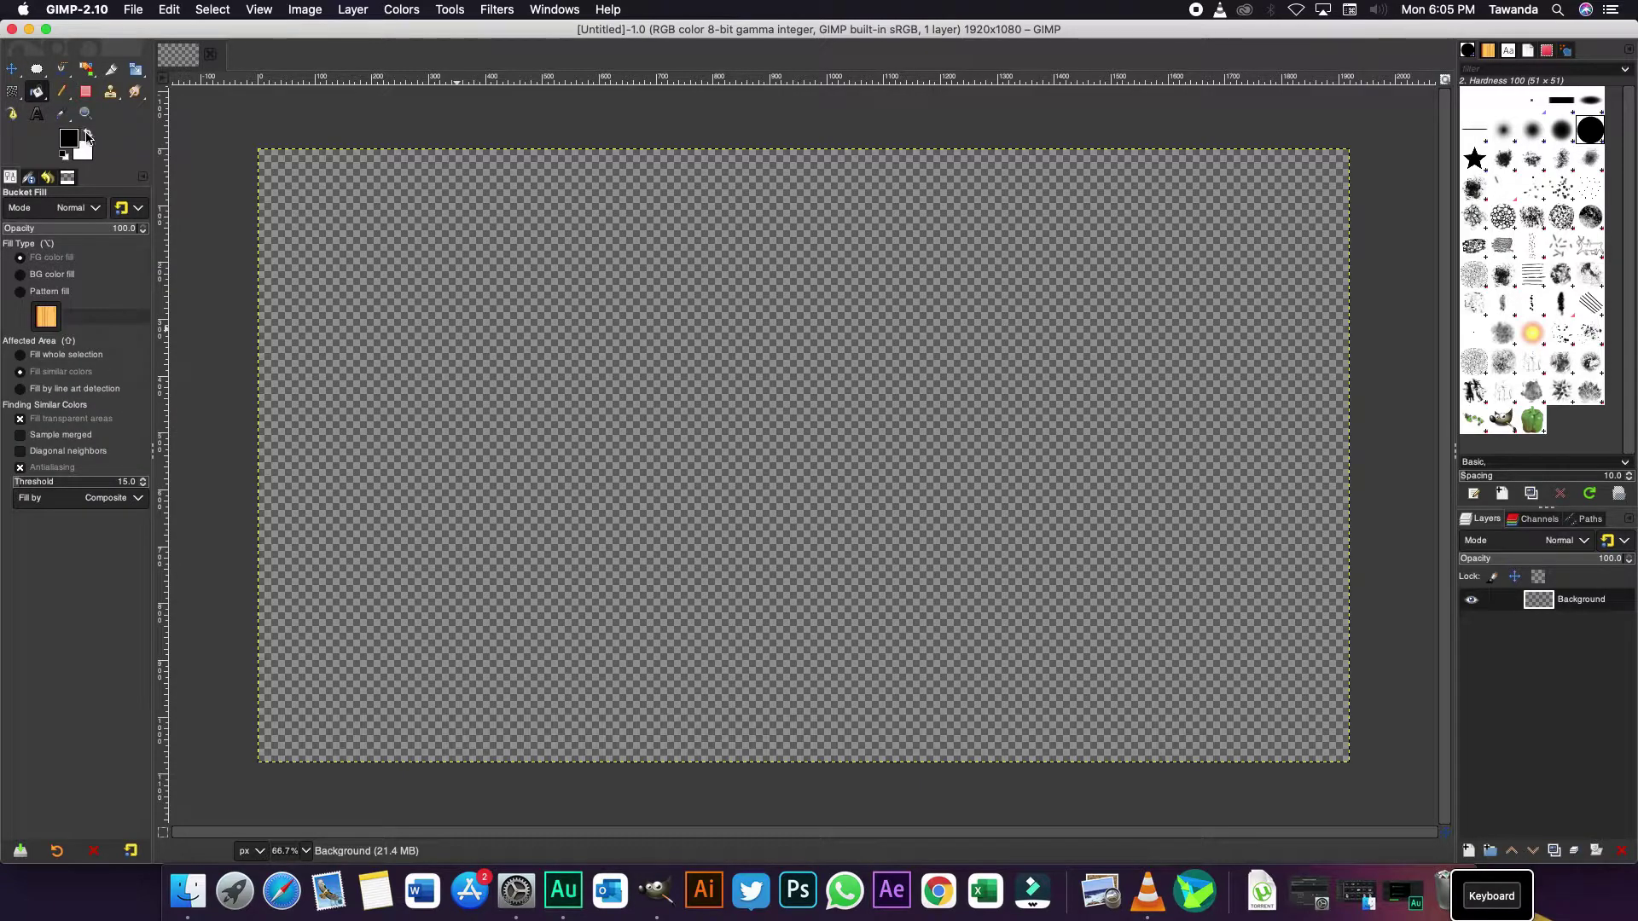
click(88, 133)
click(88, 133)
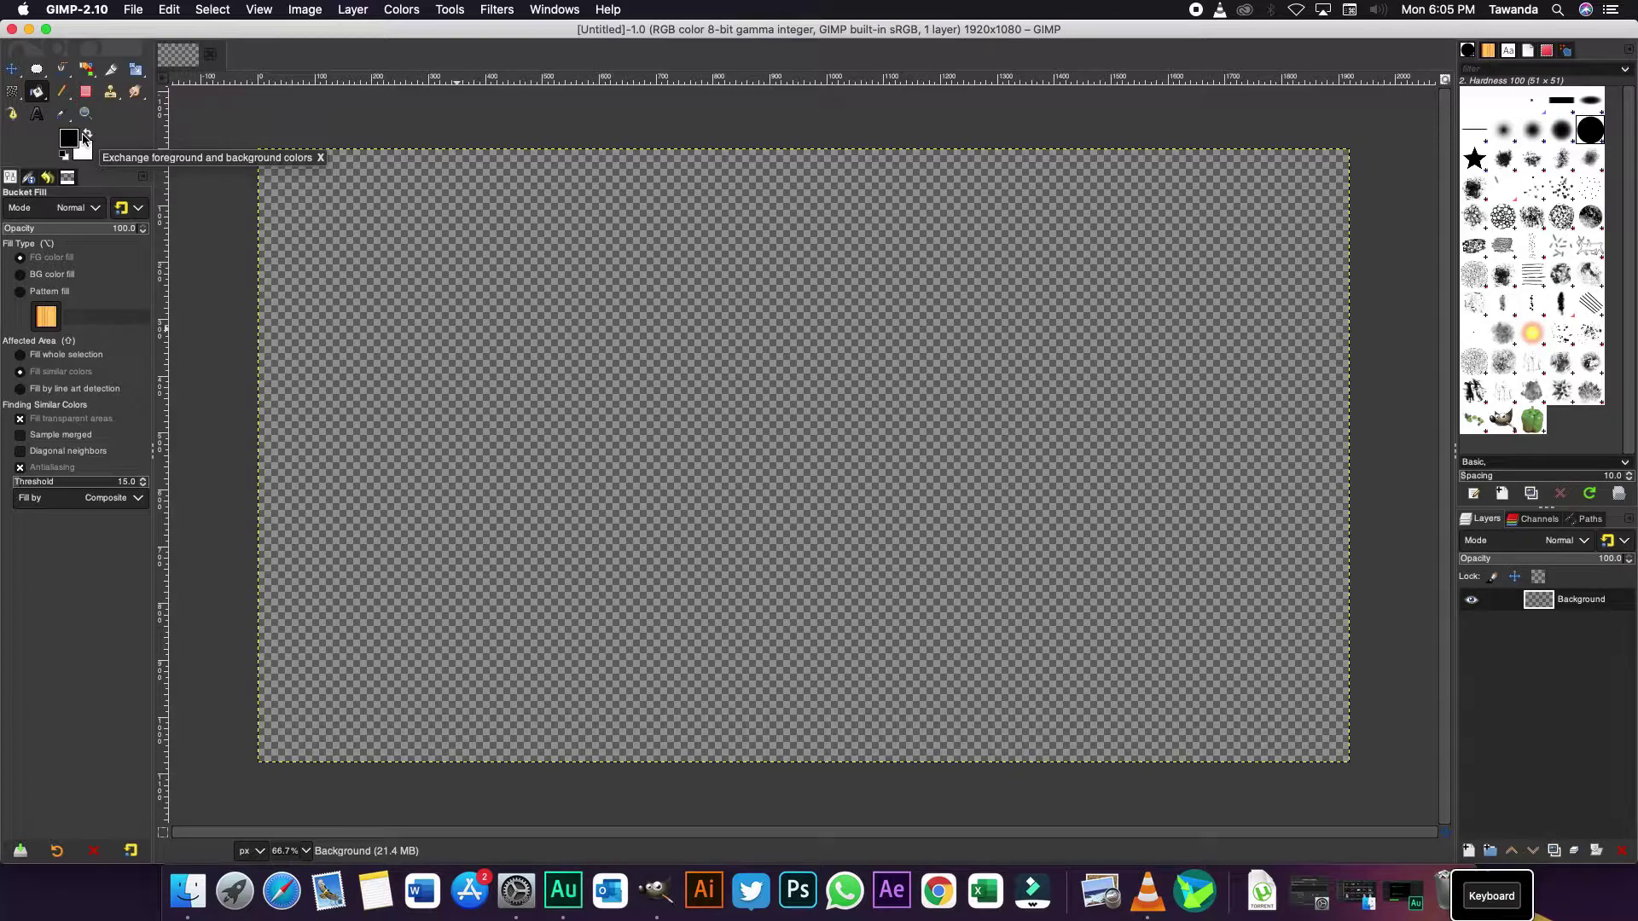
click(84, 137)
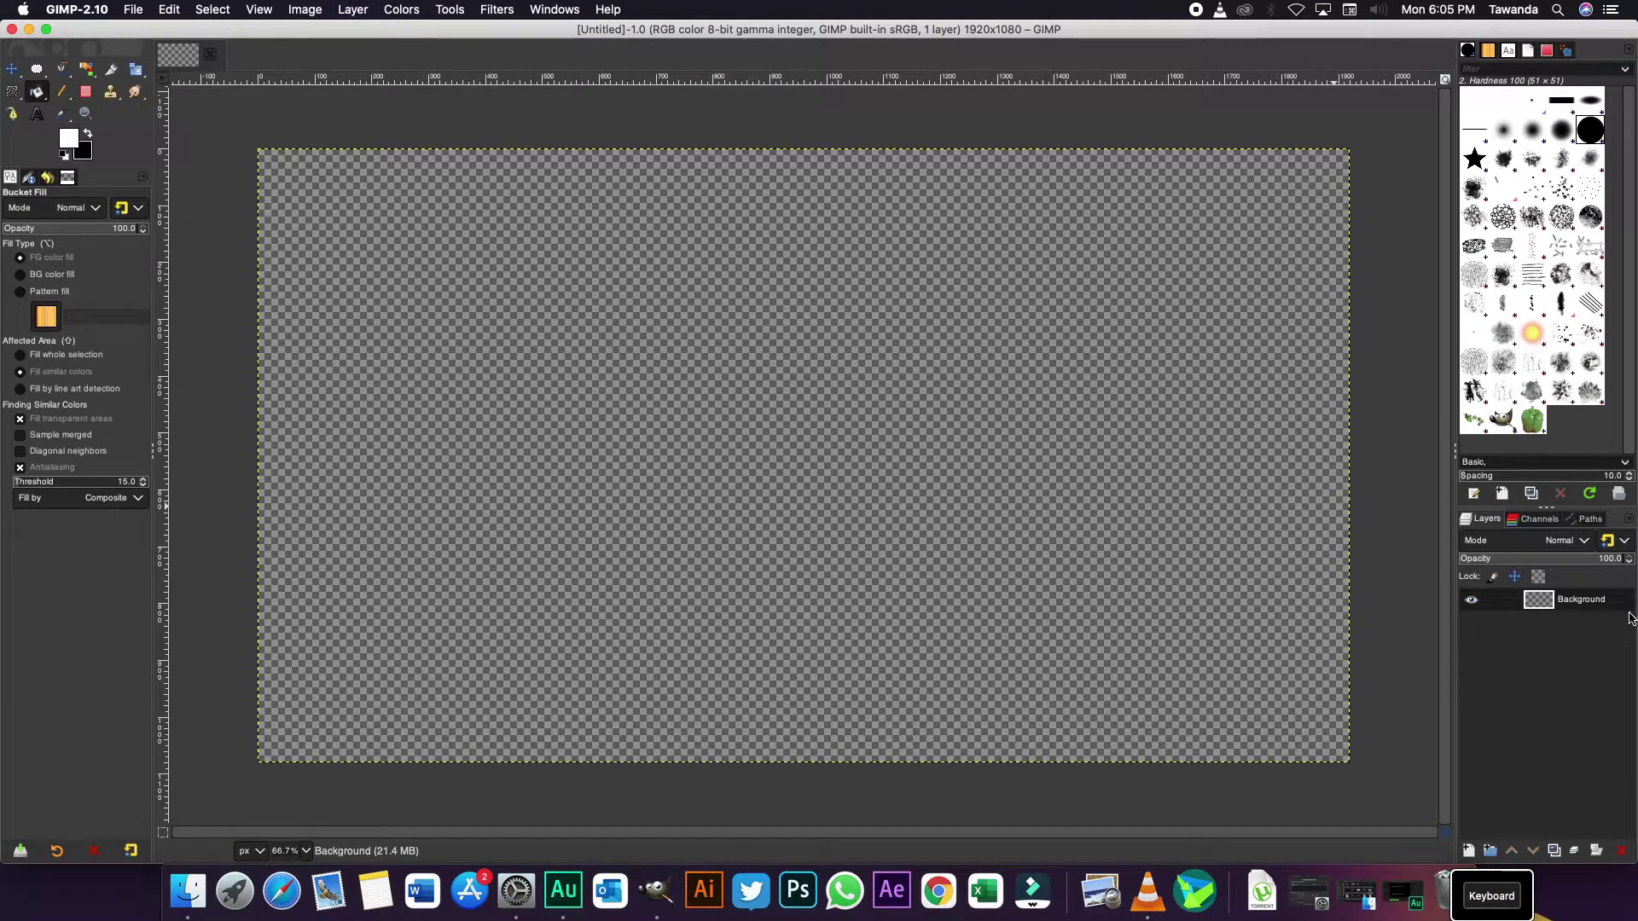
click(666, 333)
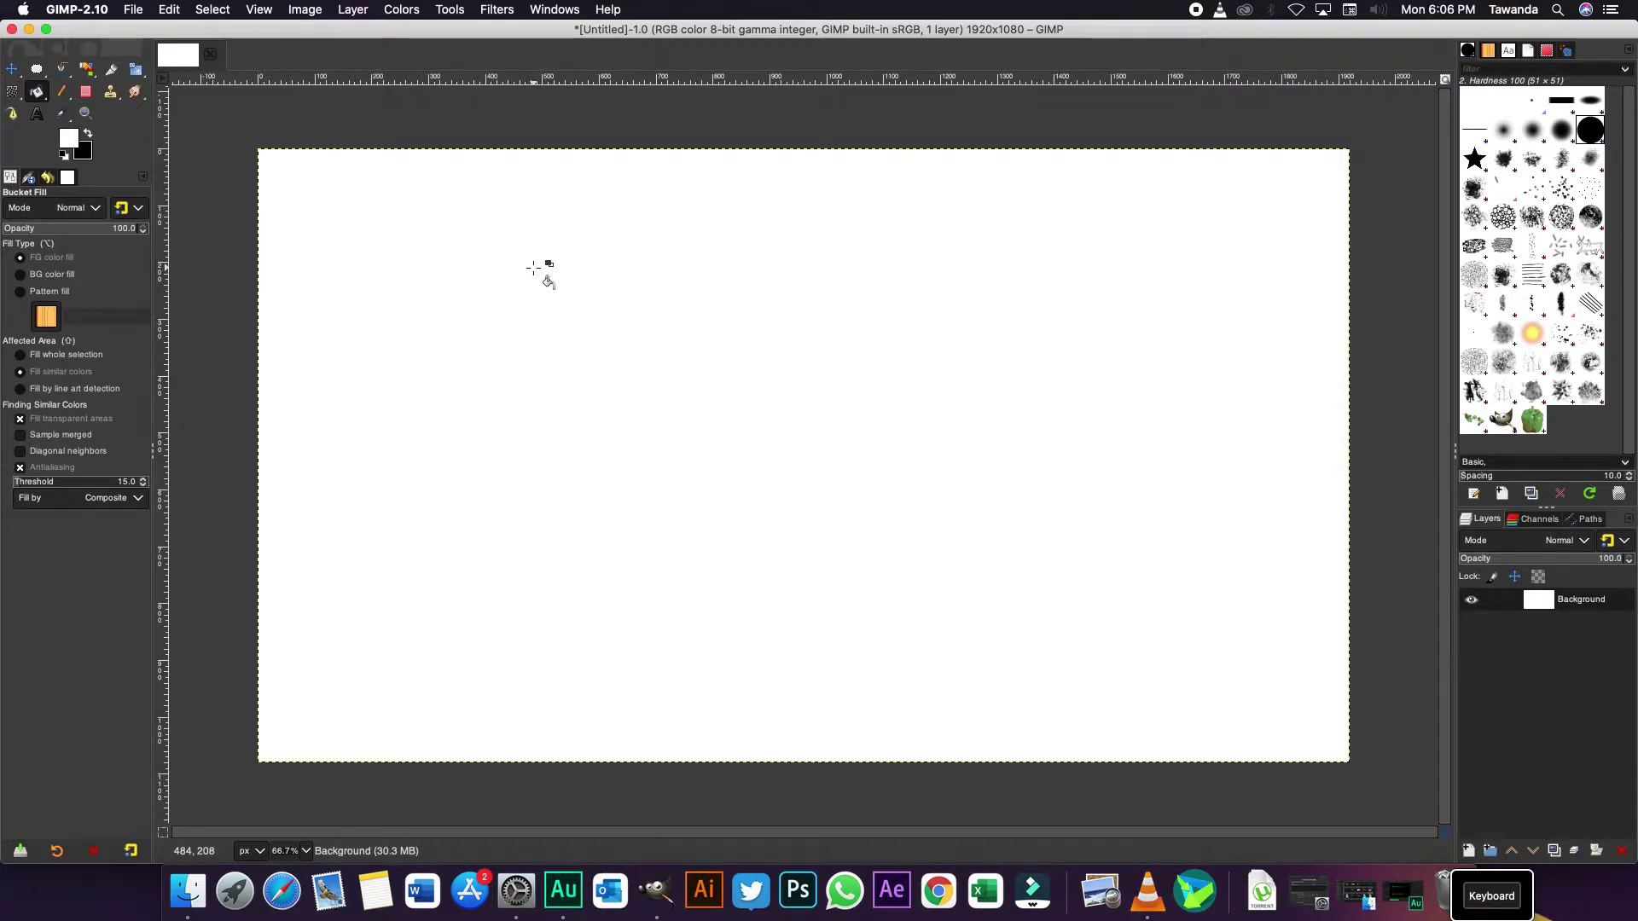
- Draw a black diagonal pencil line across the canvas's upper-left corner and bucket-fill the enclosed corner with black
click(61, 91)
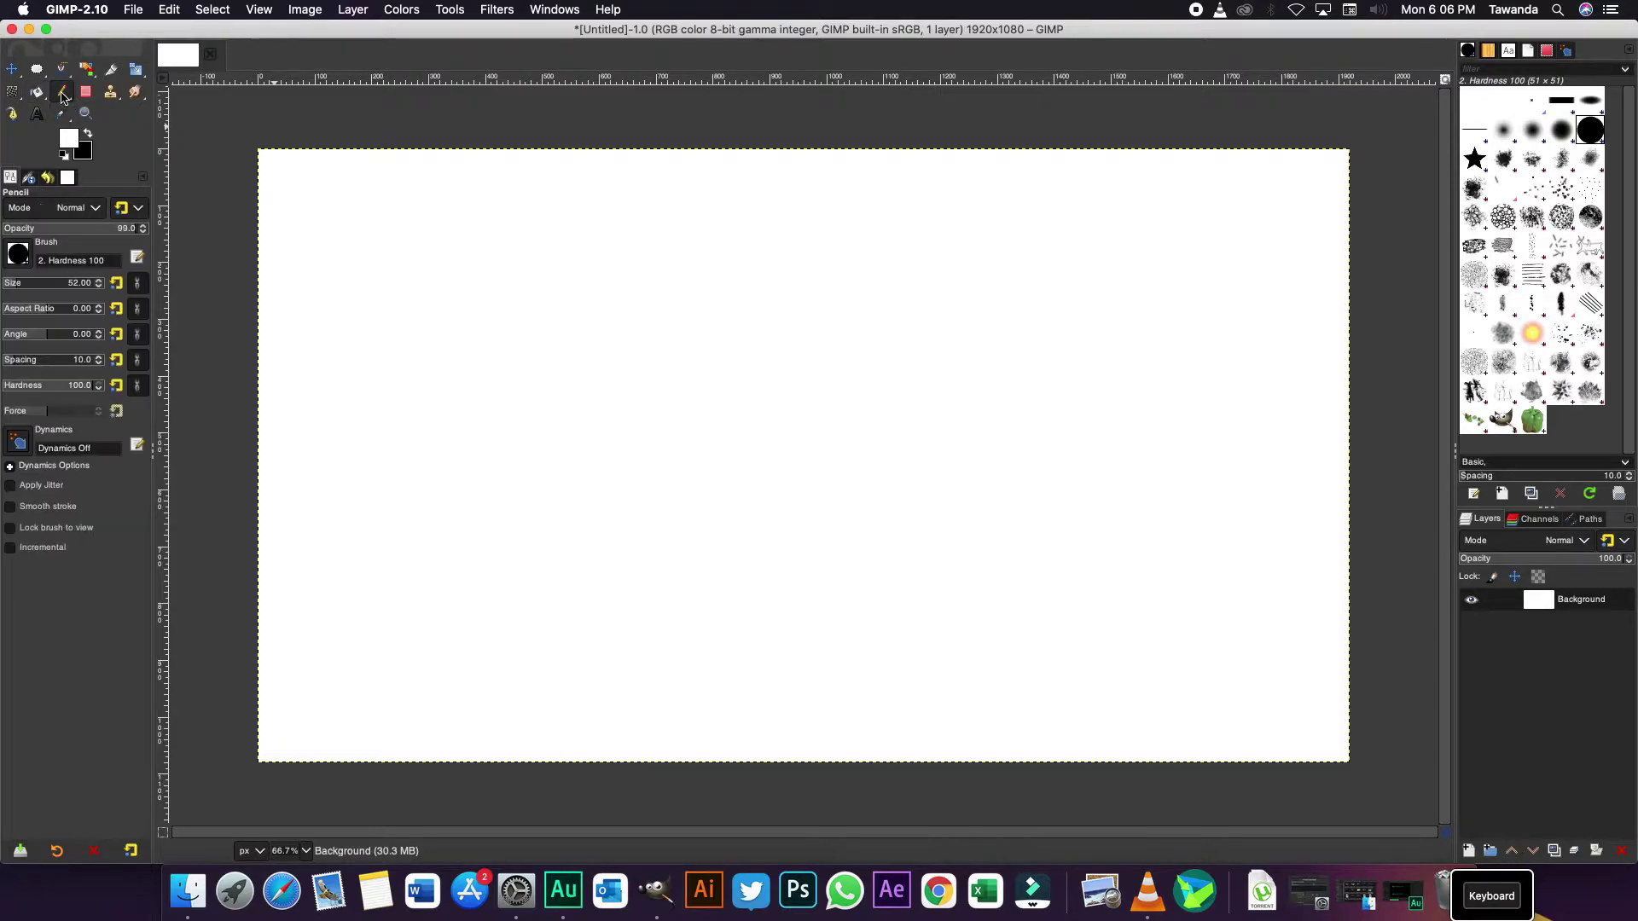
click(87, 134)
mouse_move(256, 563)
mouse_down()
mouse_move(536, 375)
mouse_move(853, 117)
mouse_up()
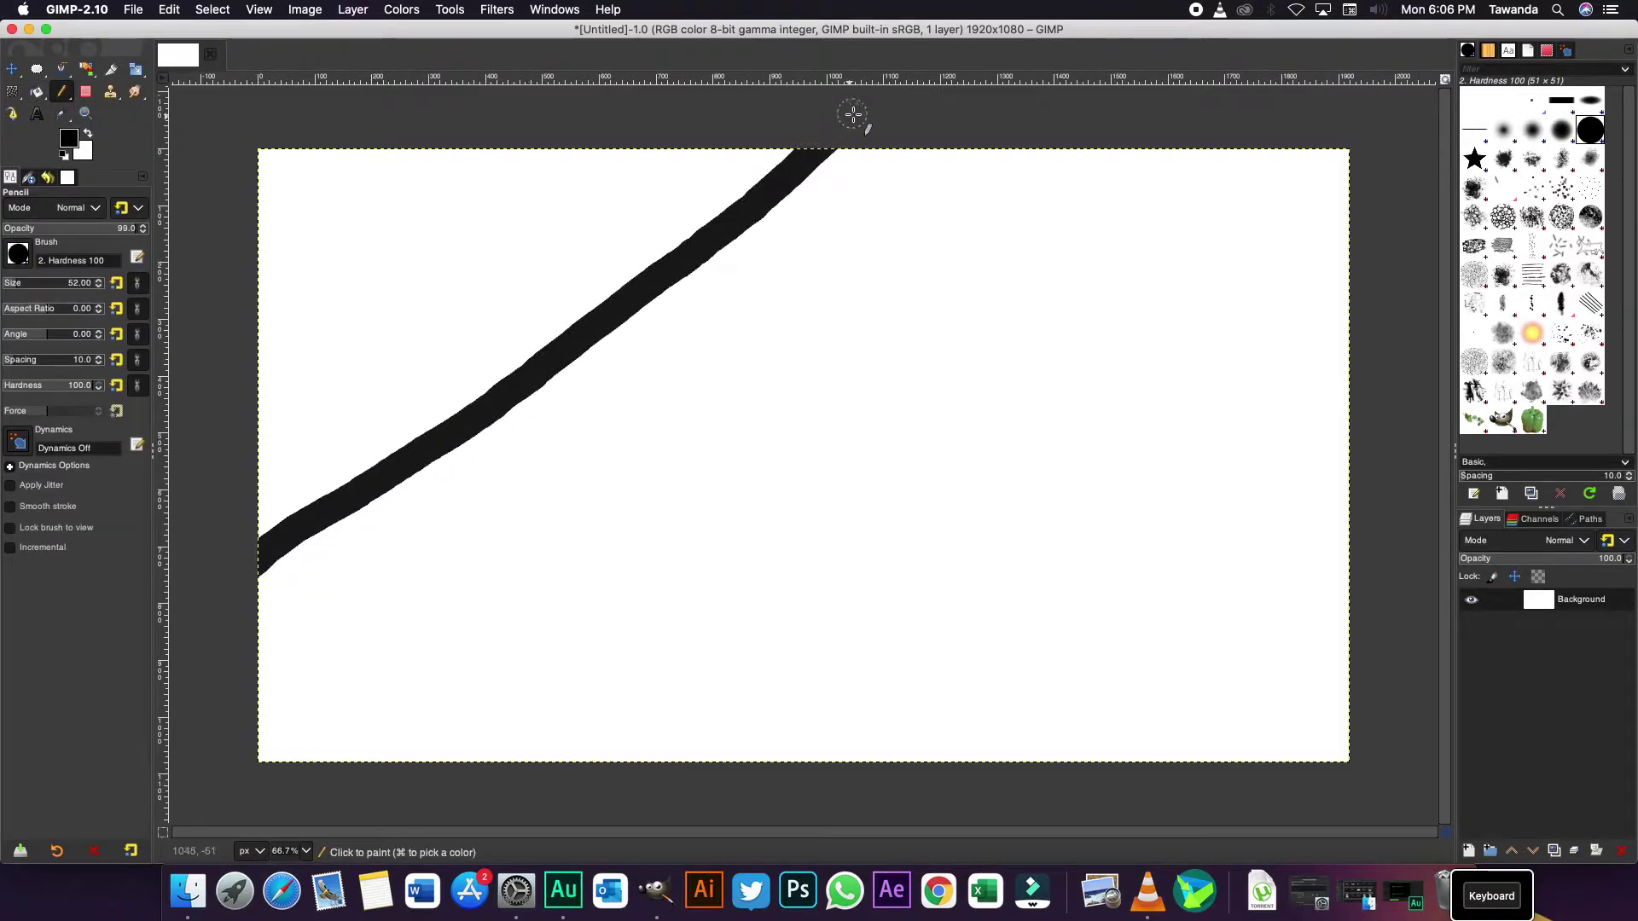
click(35, 92)
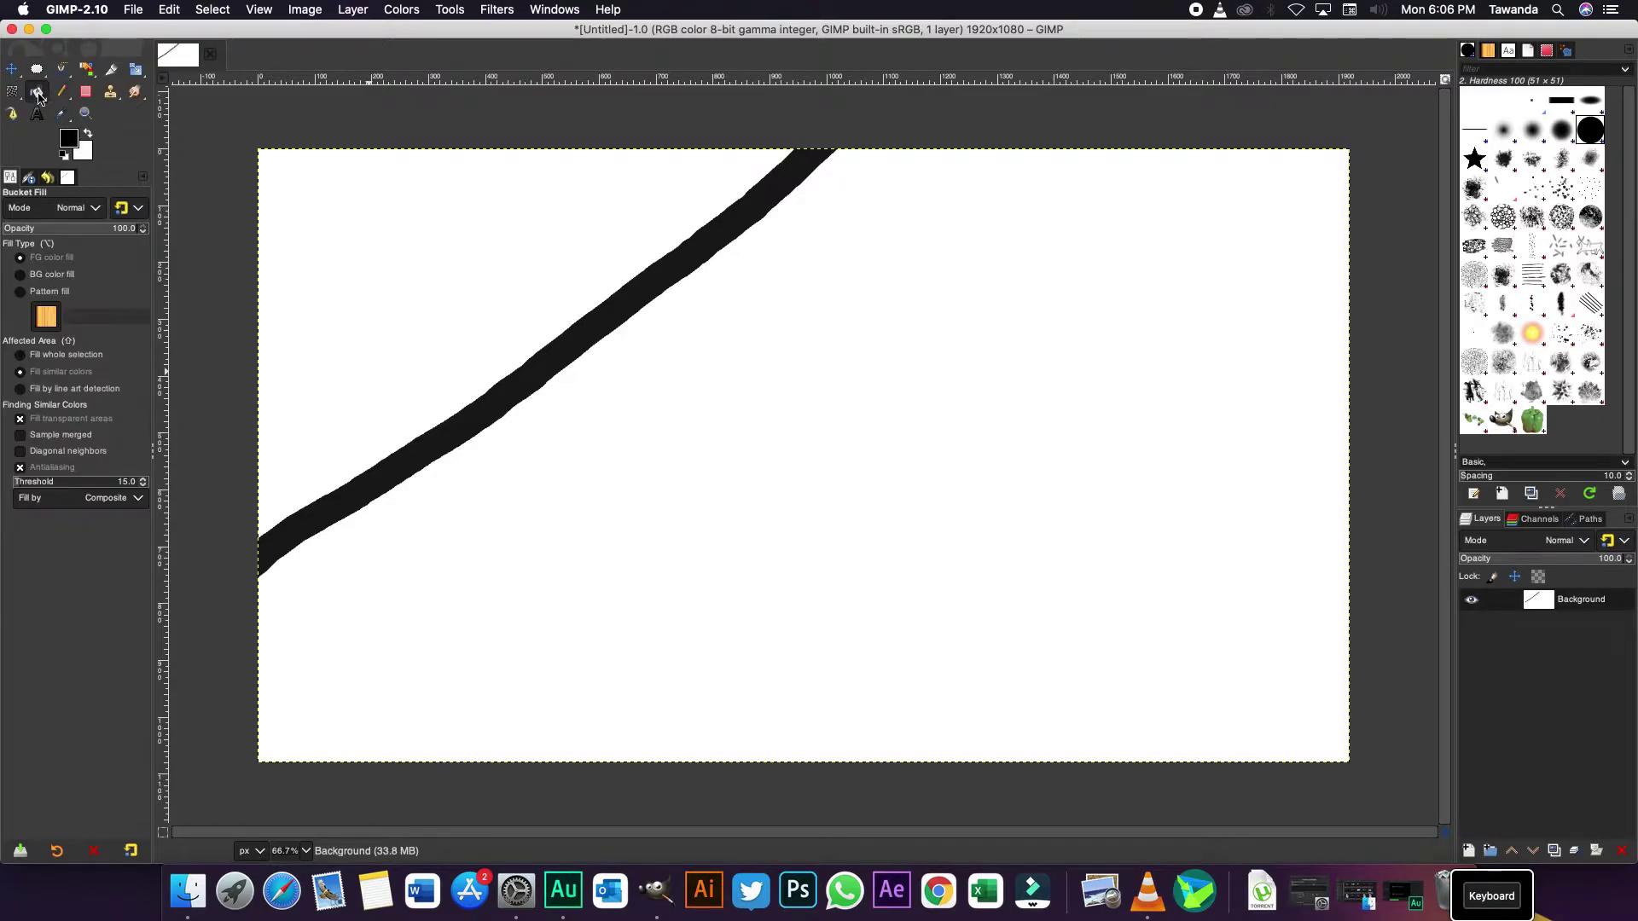
click(495, 242)
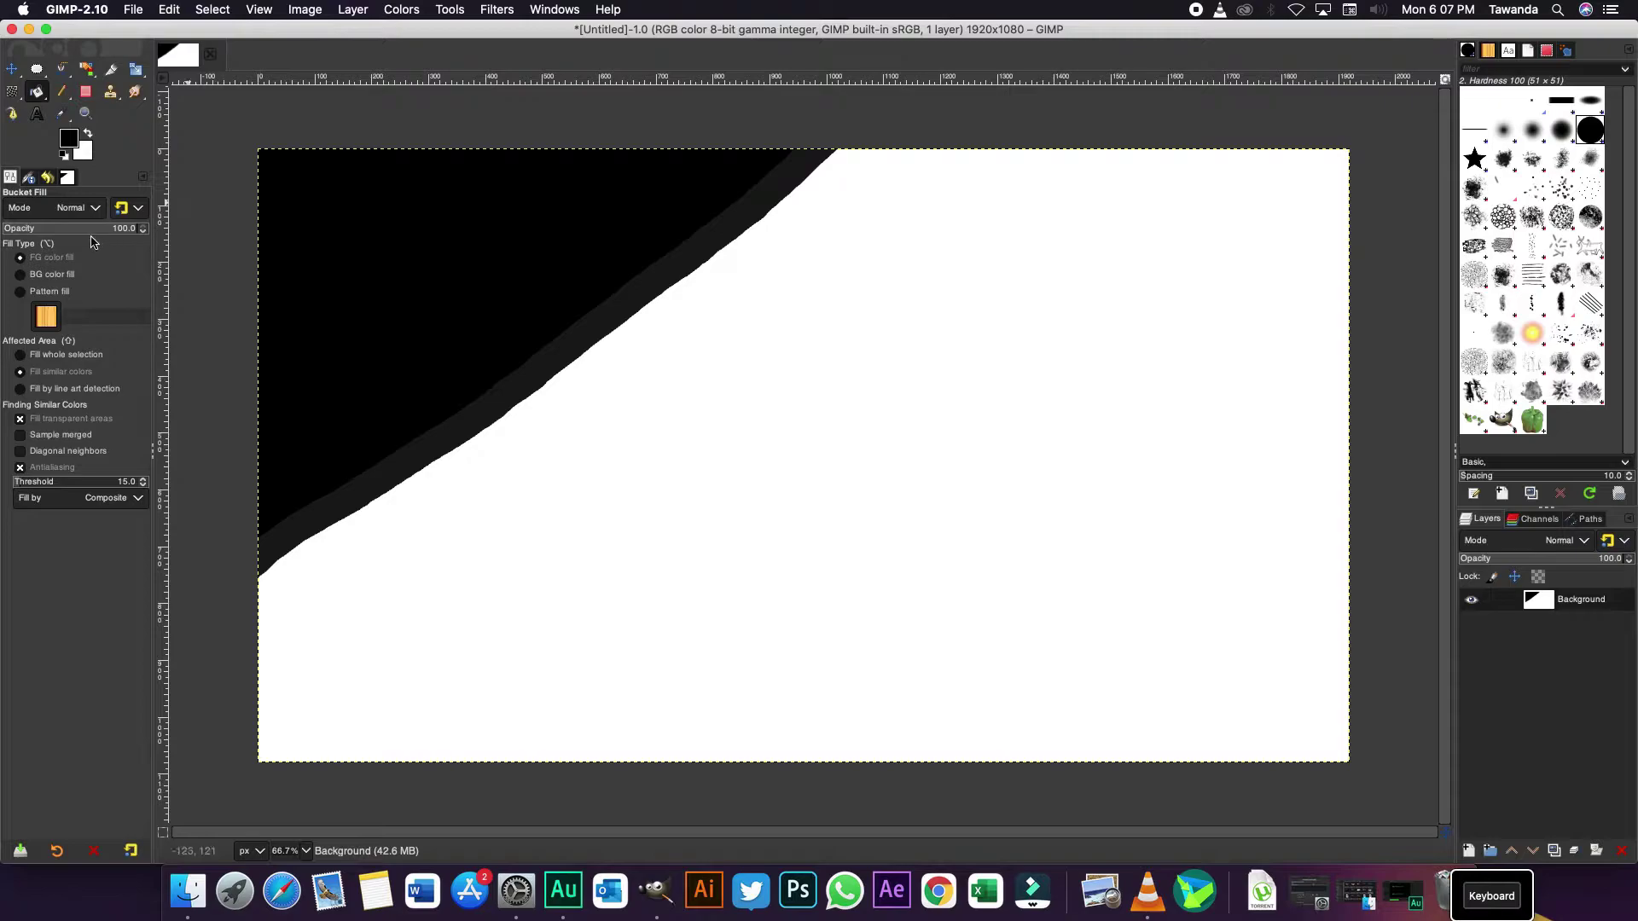
- Step back through the undo history to the base image and restore the white bucket fill state
click(47, 178)
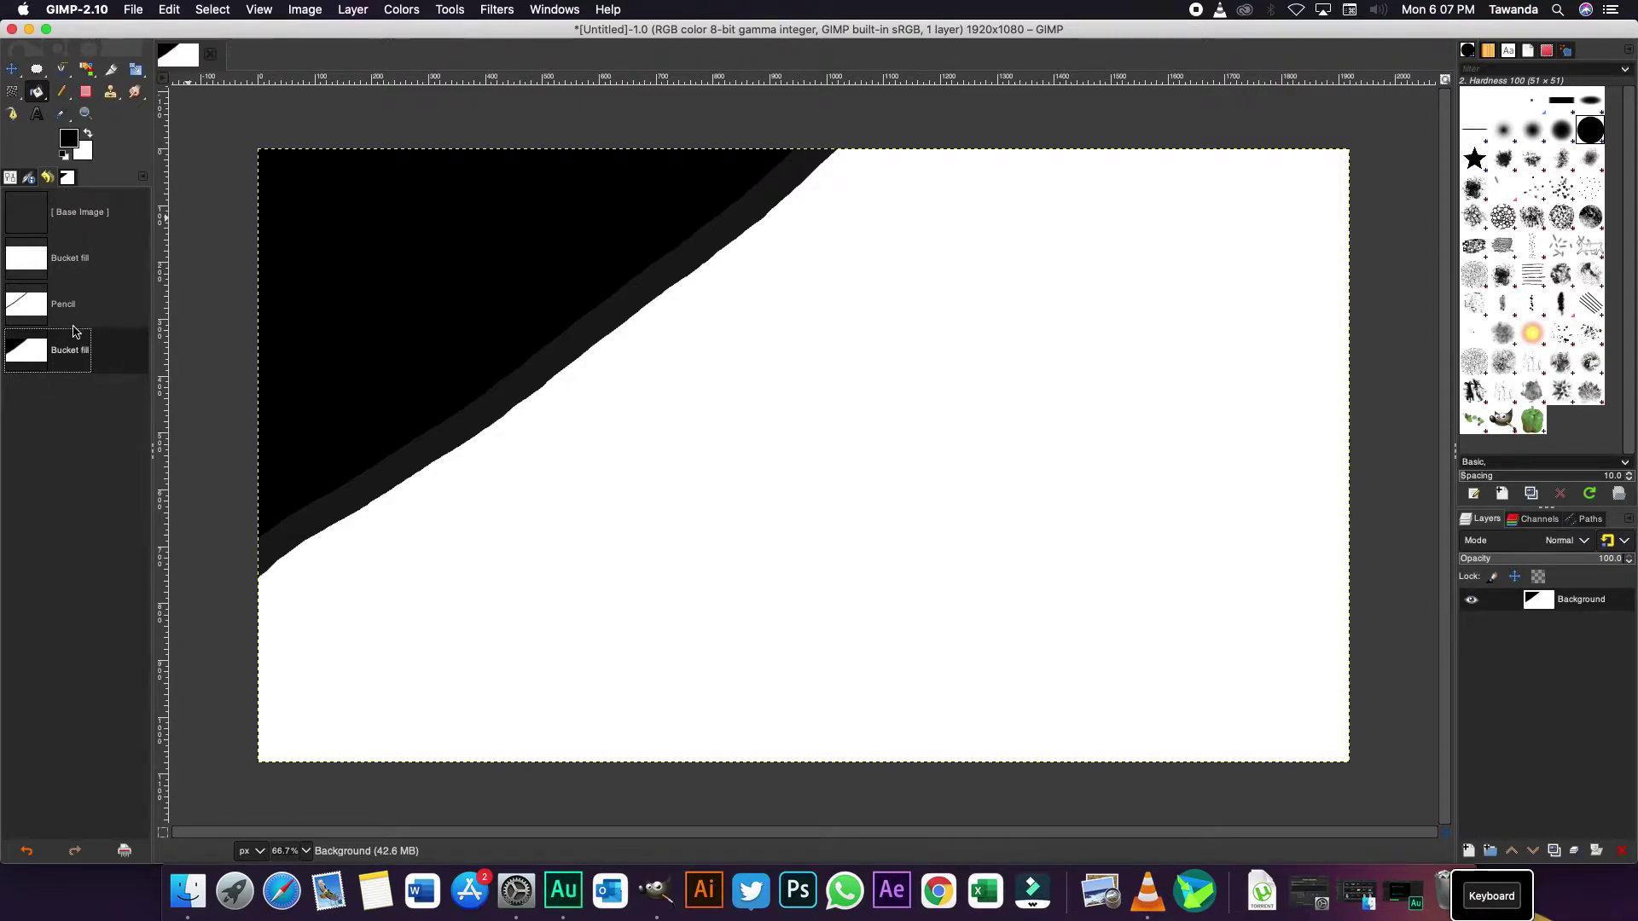
click(53, 272)
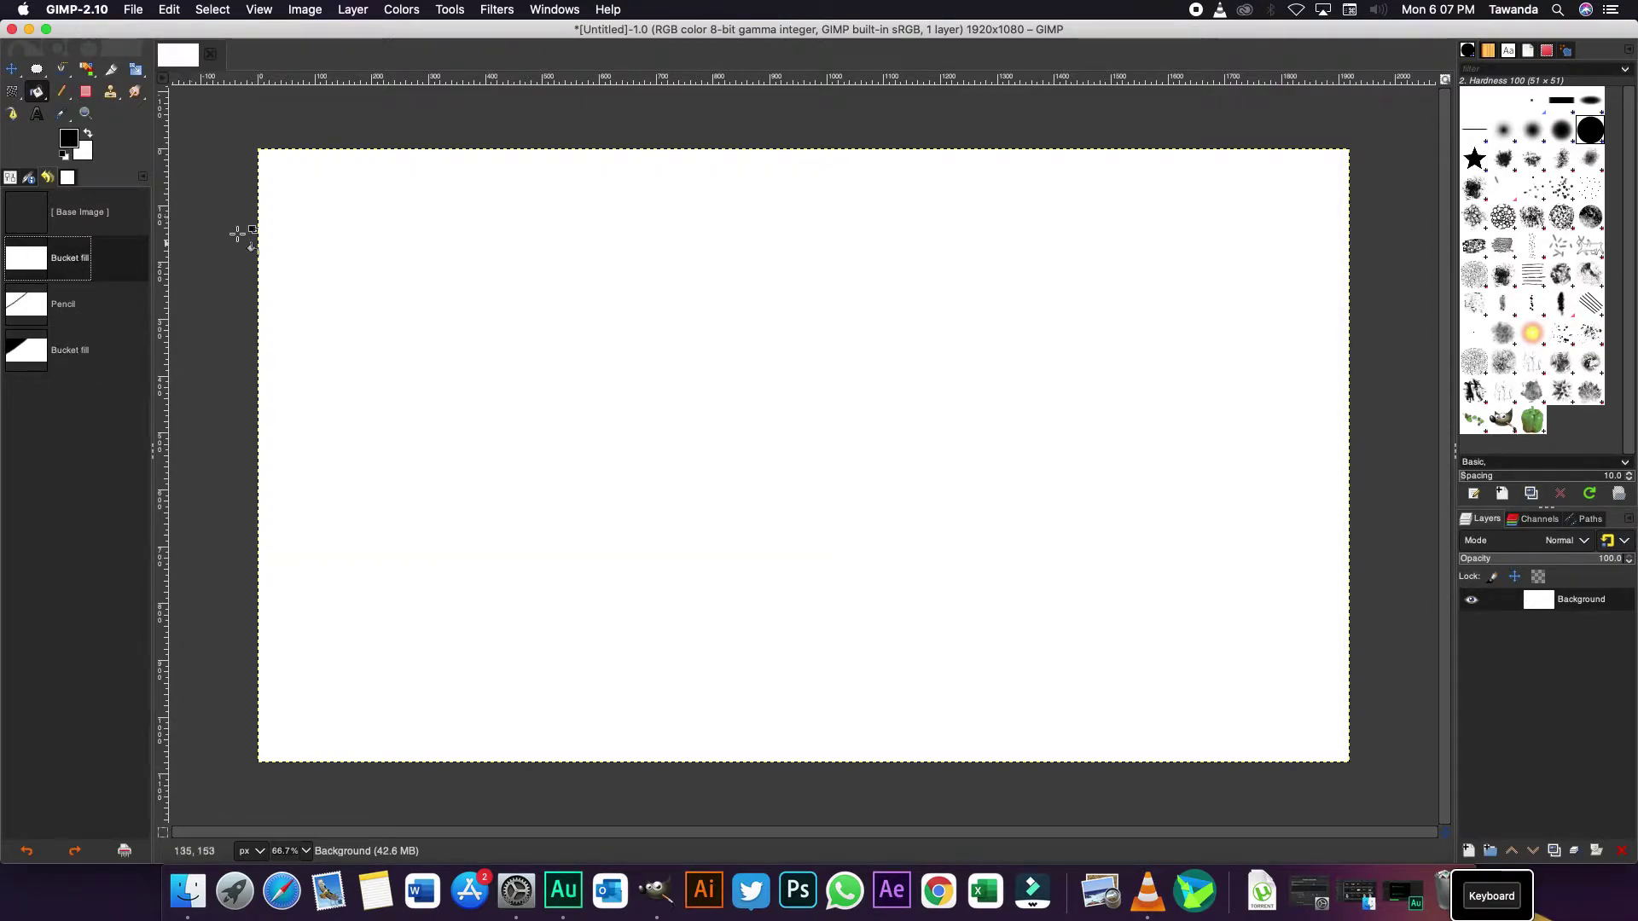
click(77, 212)
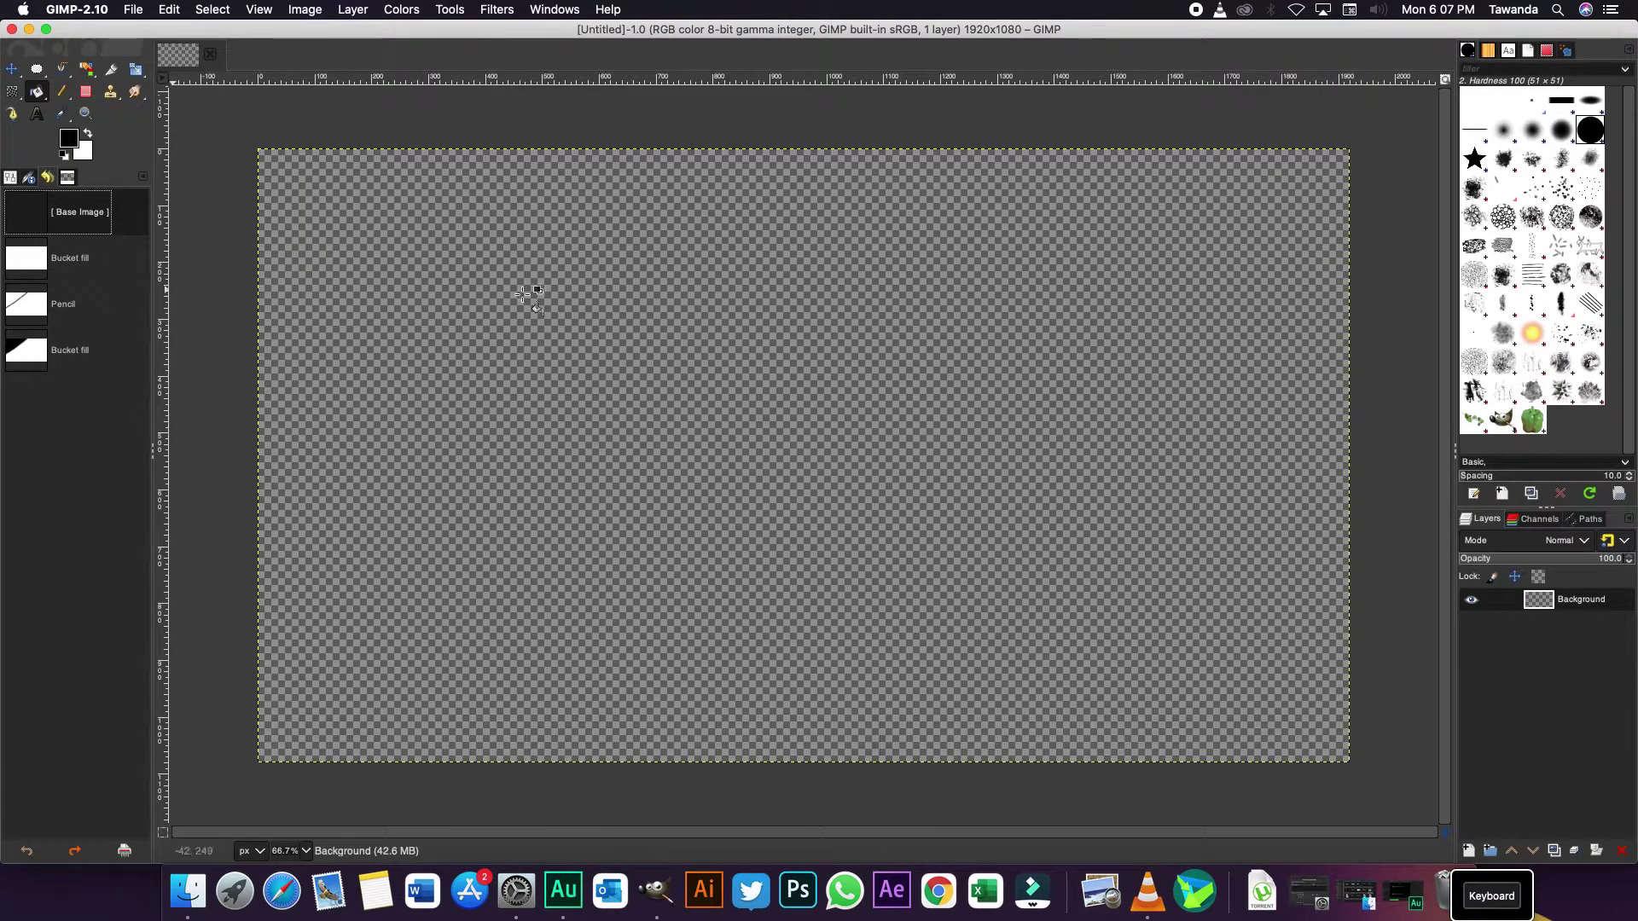
click(39, 266)
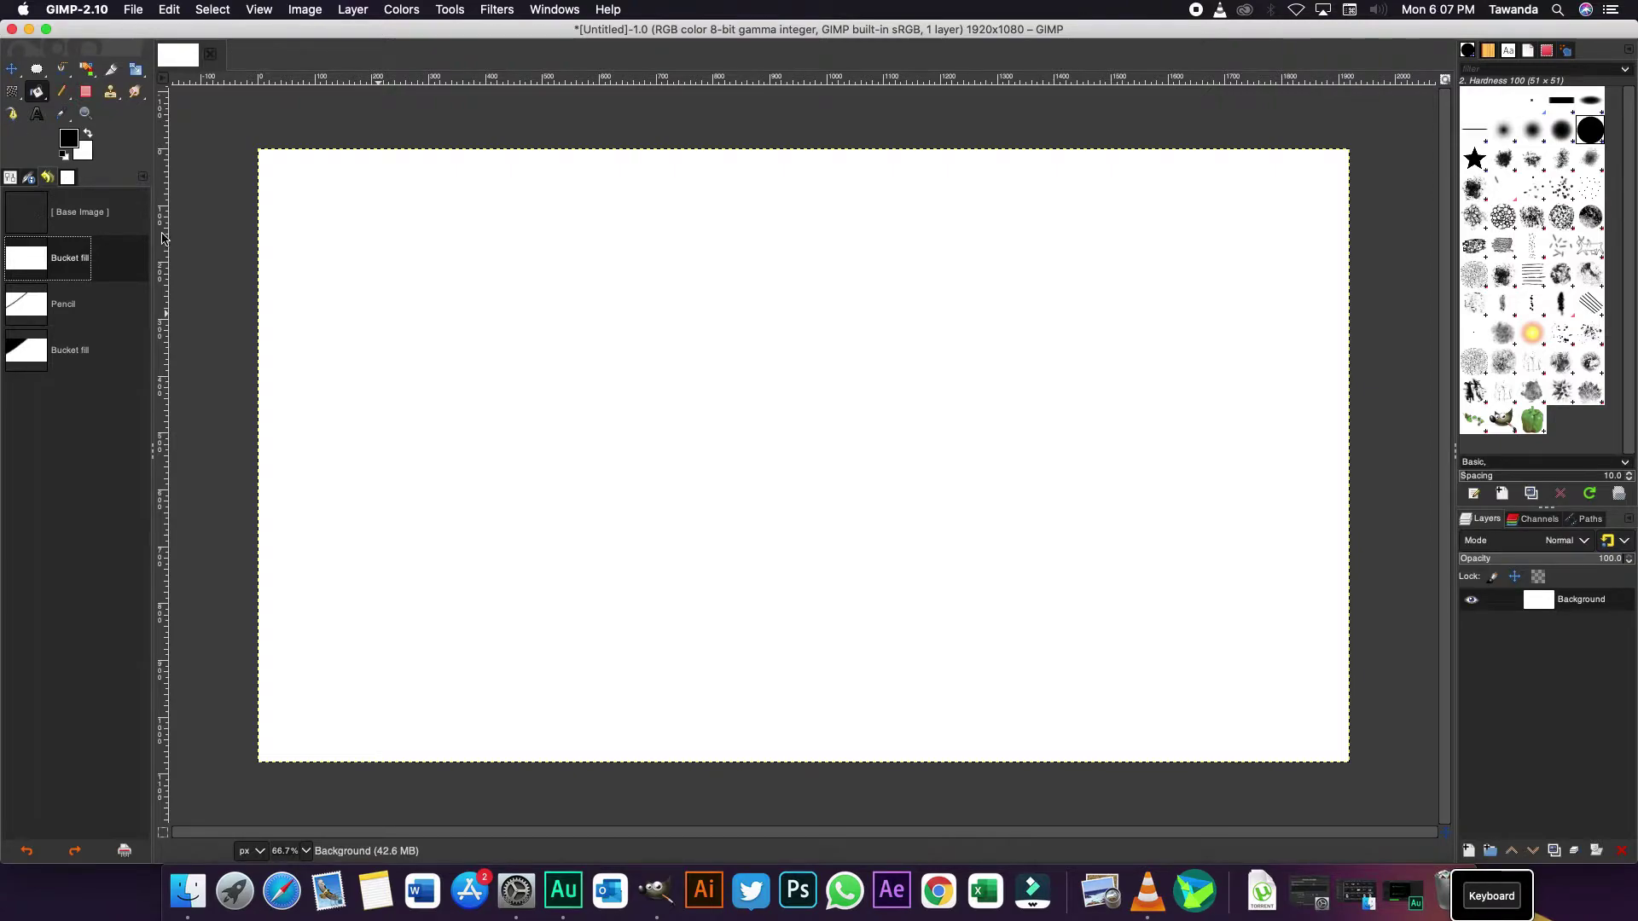
- Paint a single black pencil dot about 52 px wide in the canvas's upper-left area with the 2. Hardness 100 brush
click(65, 94)
click(62, 92)
click(8, 178)
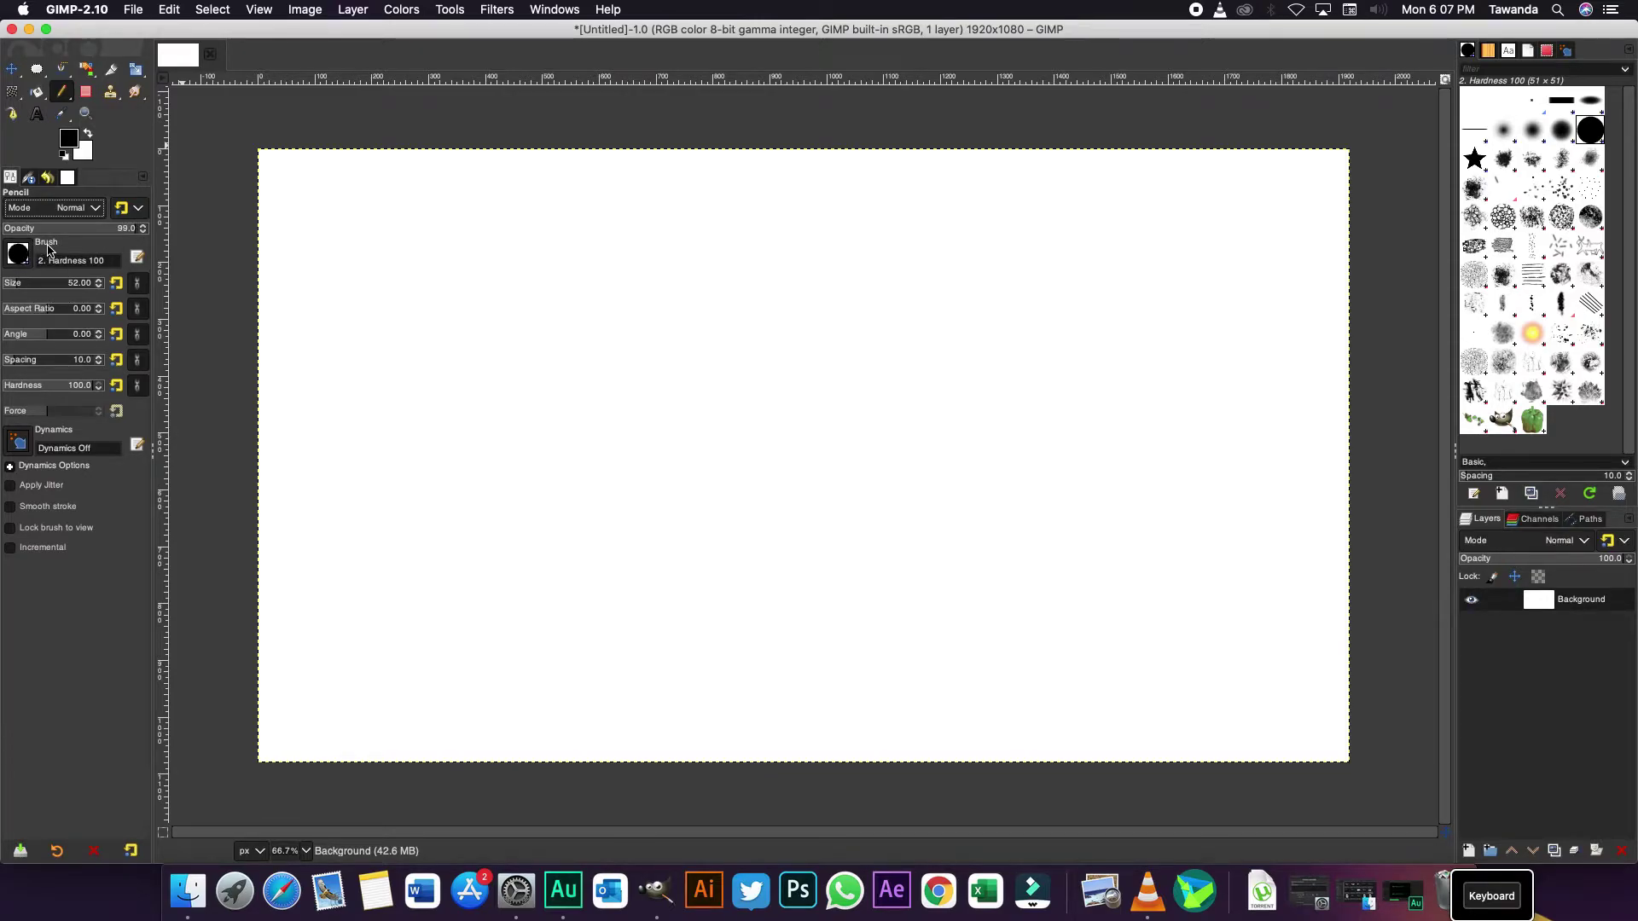
click(20, 253)
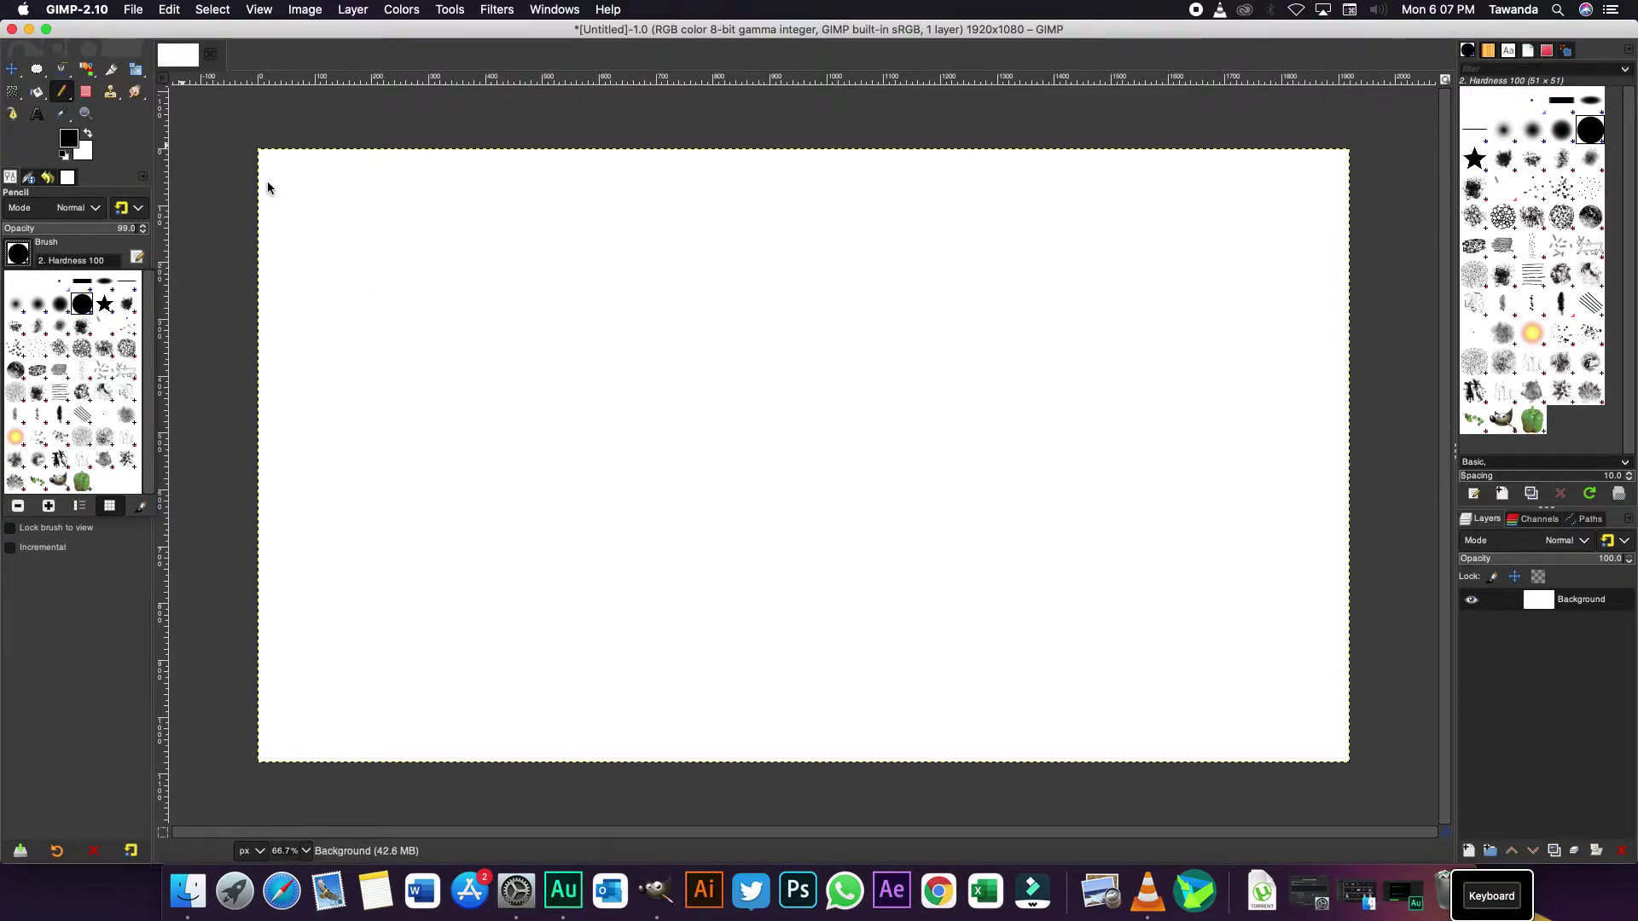
click(452, 300)
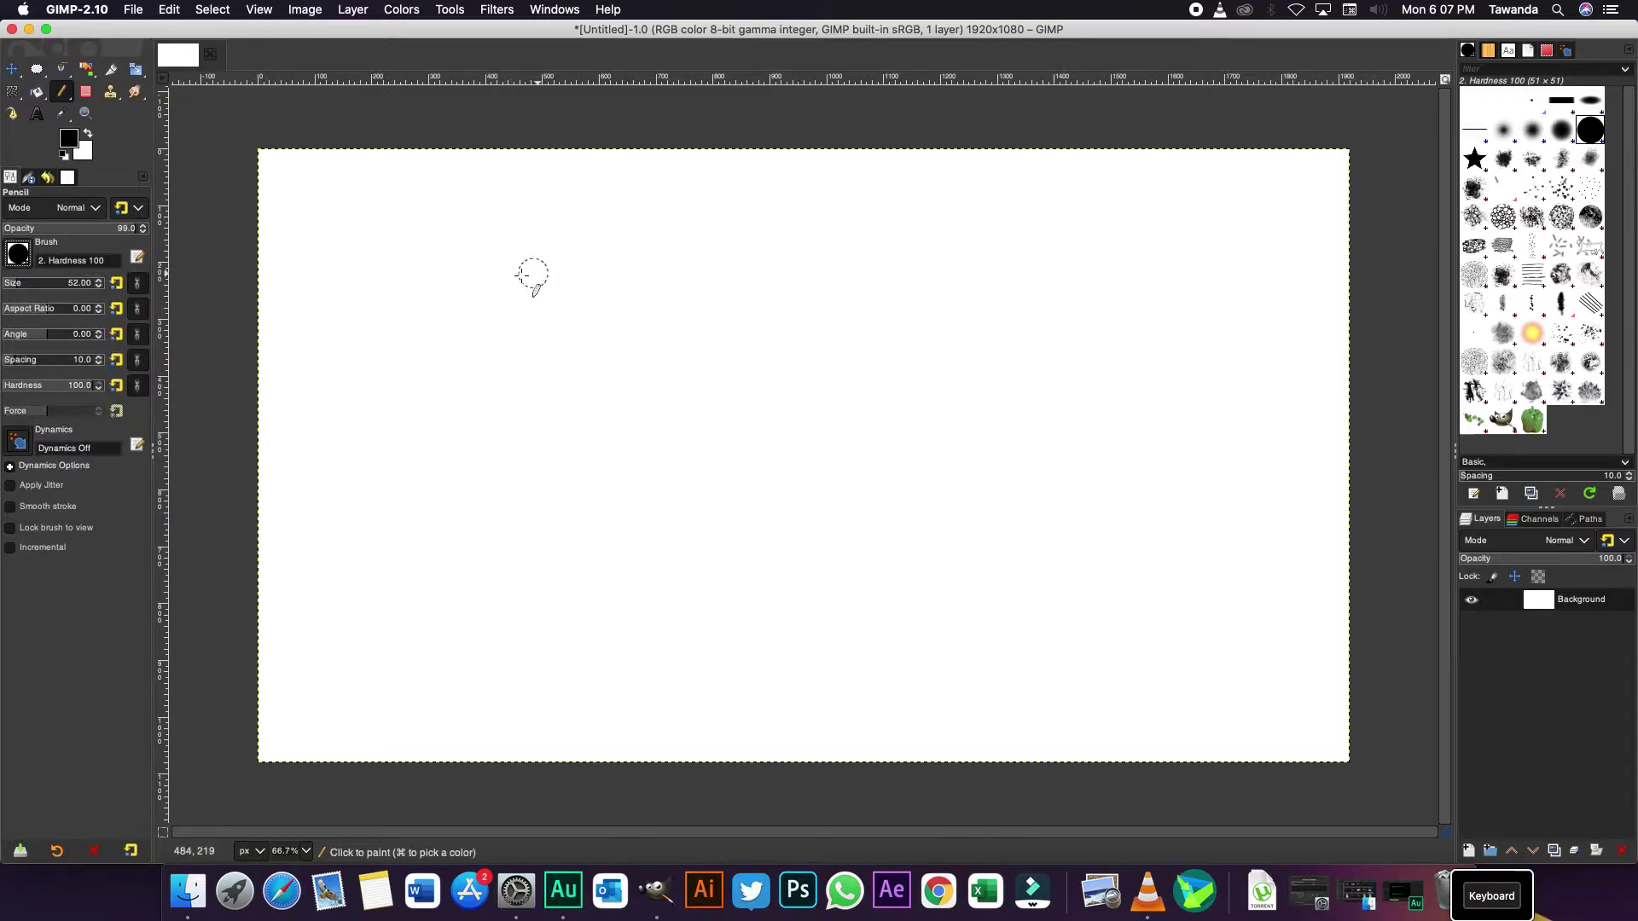
click(555, 256)
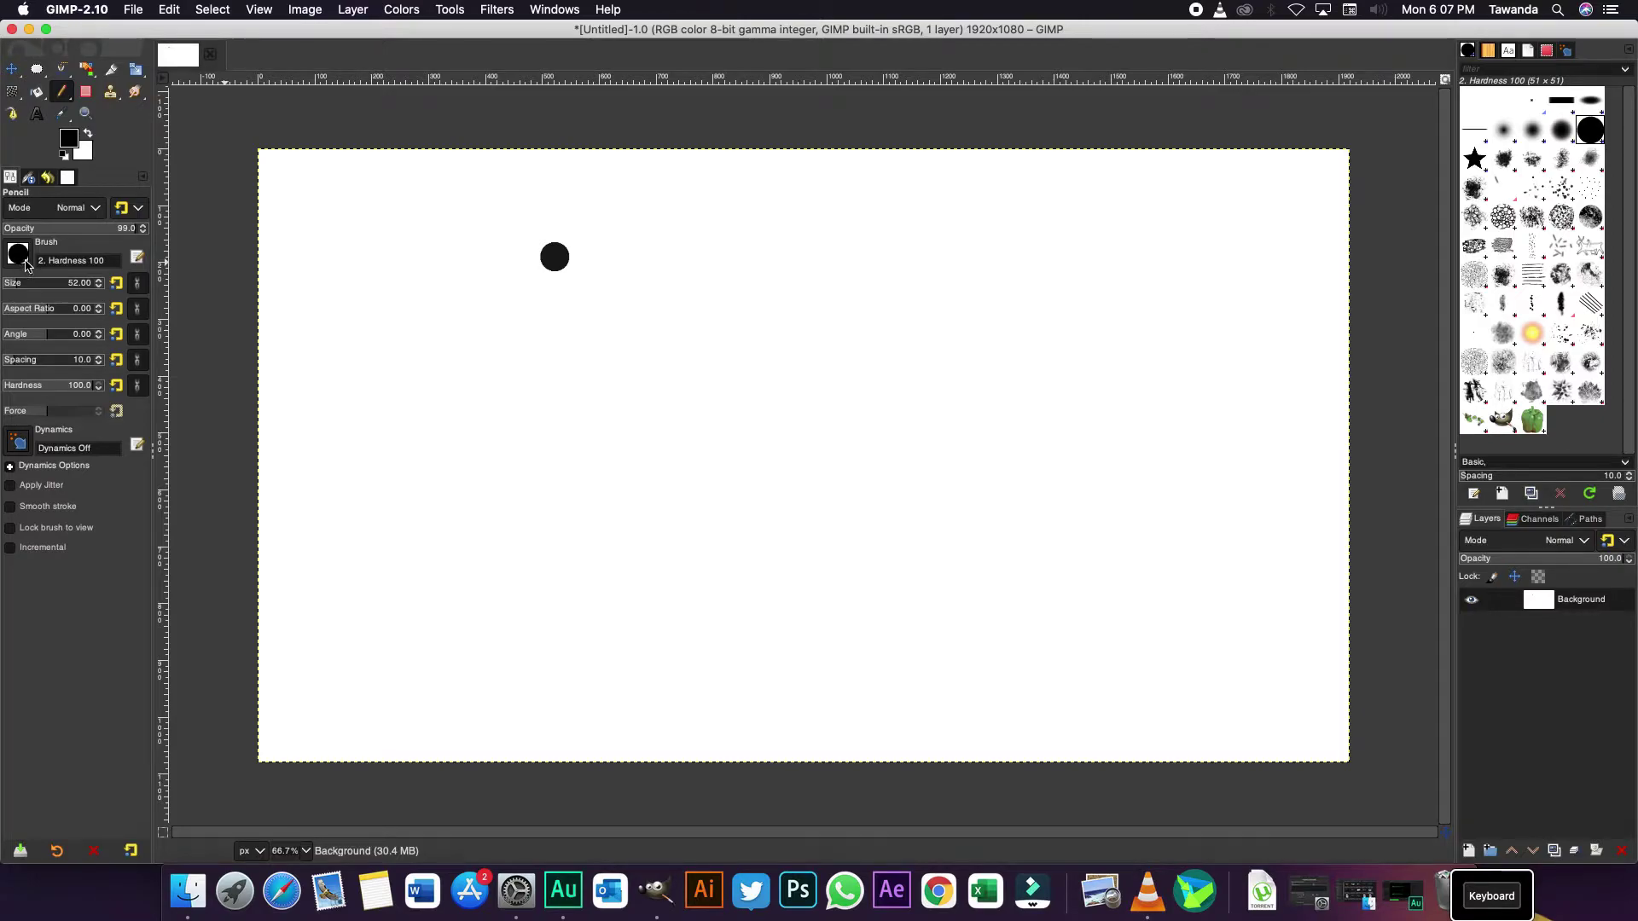
- Choose the Cell 02 brush for the pencil and stamp two black textured dots across the canvas's upper middle
click(18, 253)
click(86, 350)
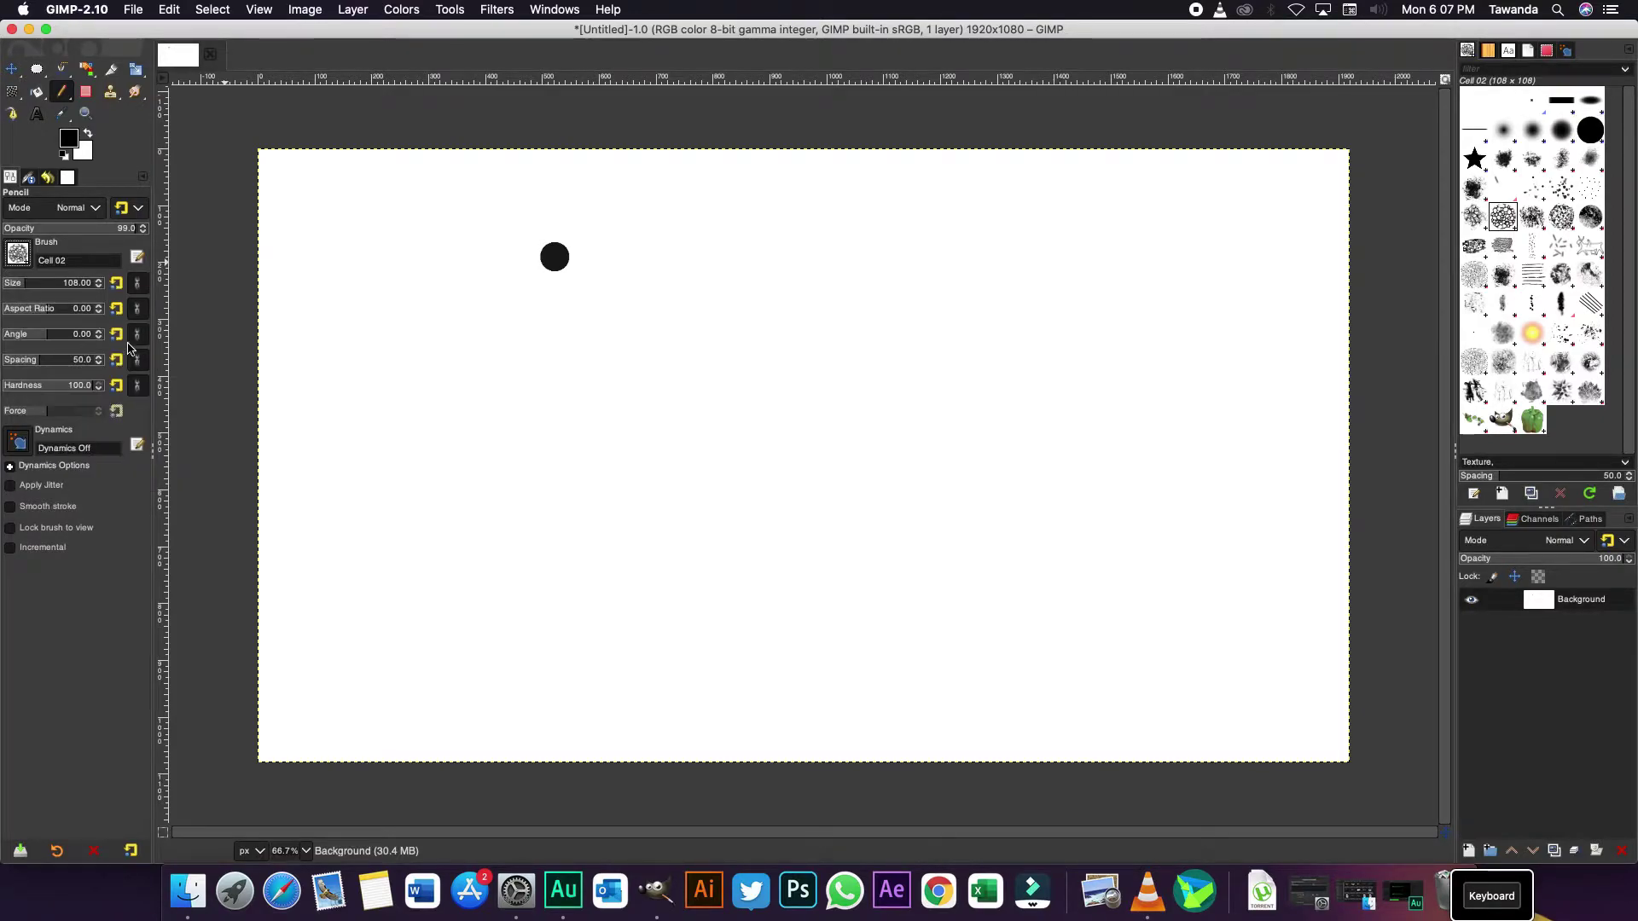
click(673, 321)
click(889, 320)
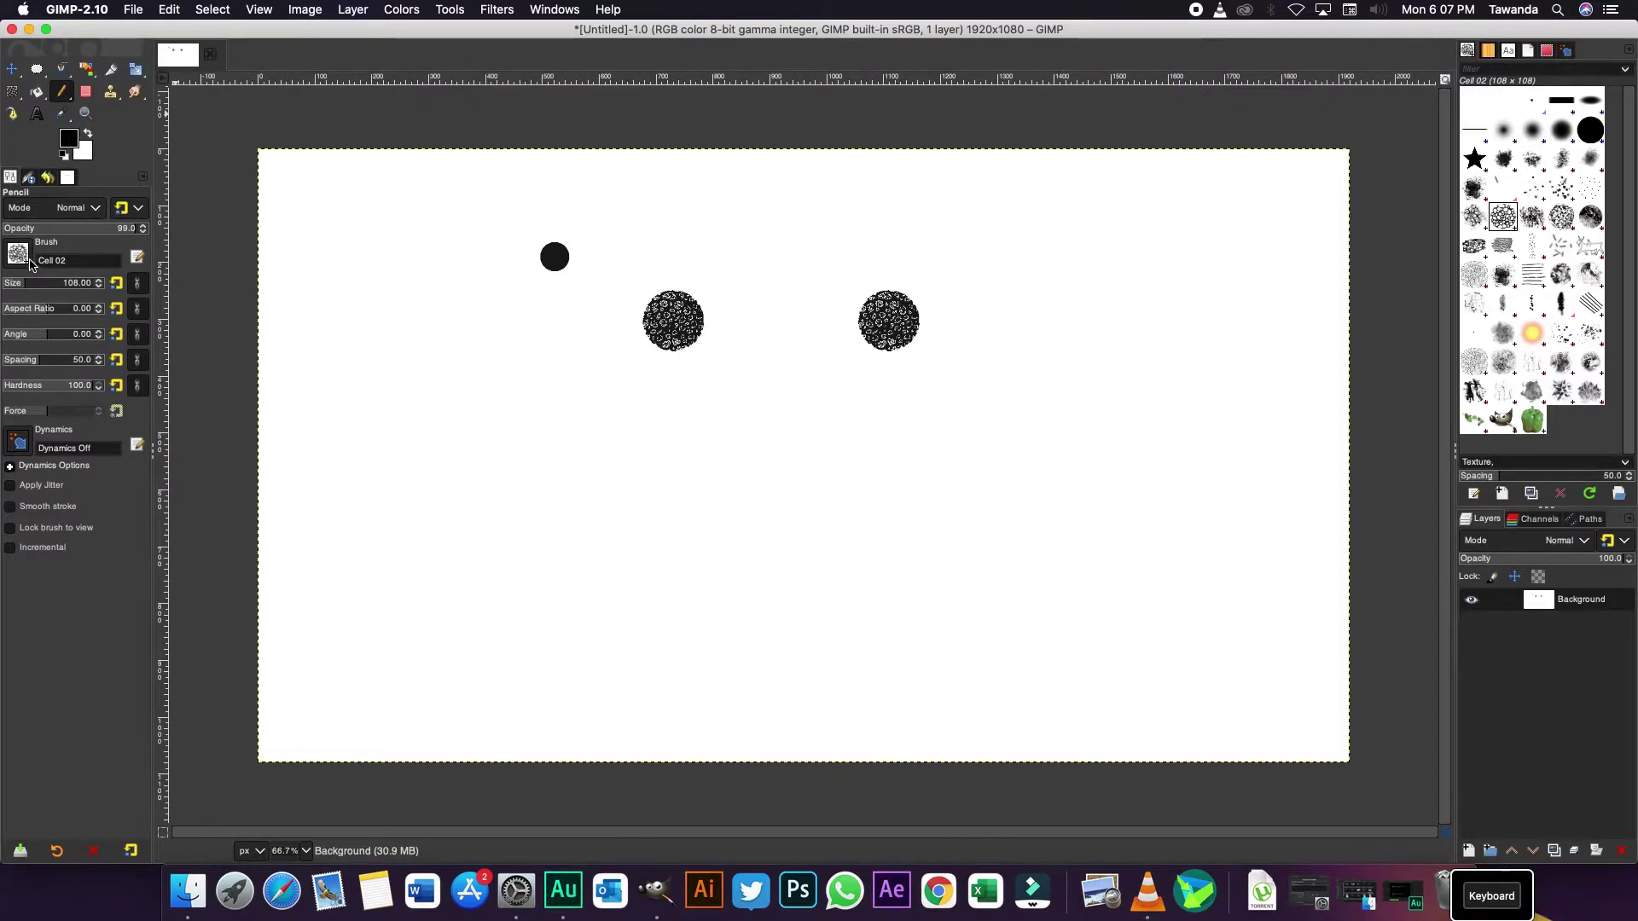
- Switch the pencil to the Pencil 02 brush, dab it on the canvas's left area, and dab again with the size raised to 455
click(19, 255)
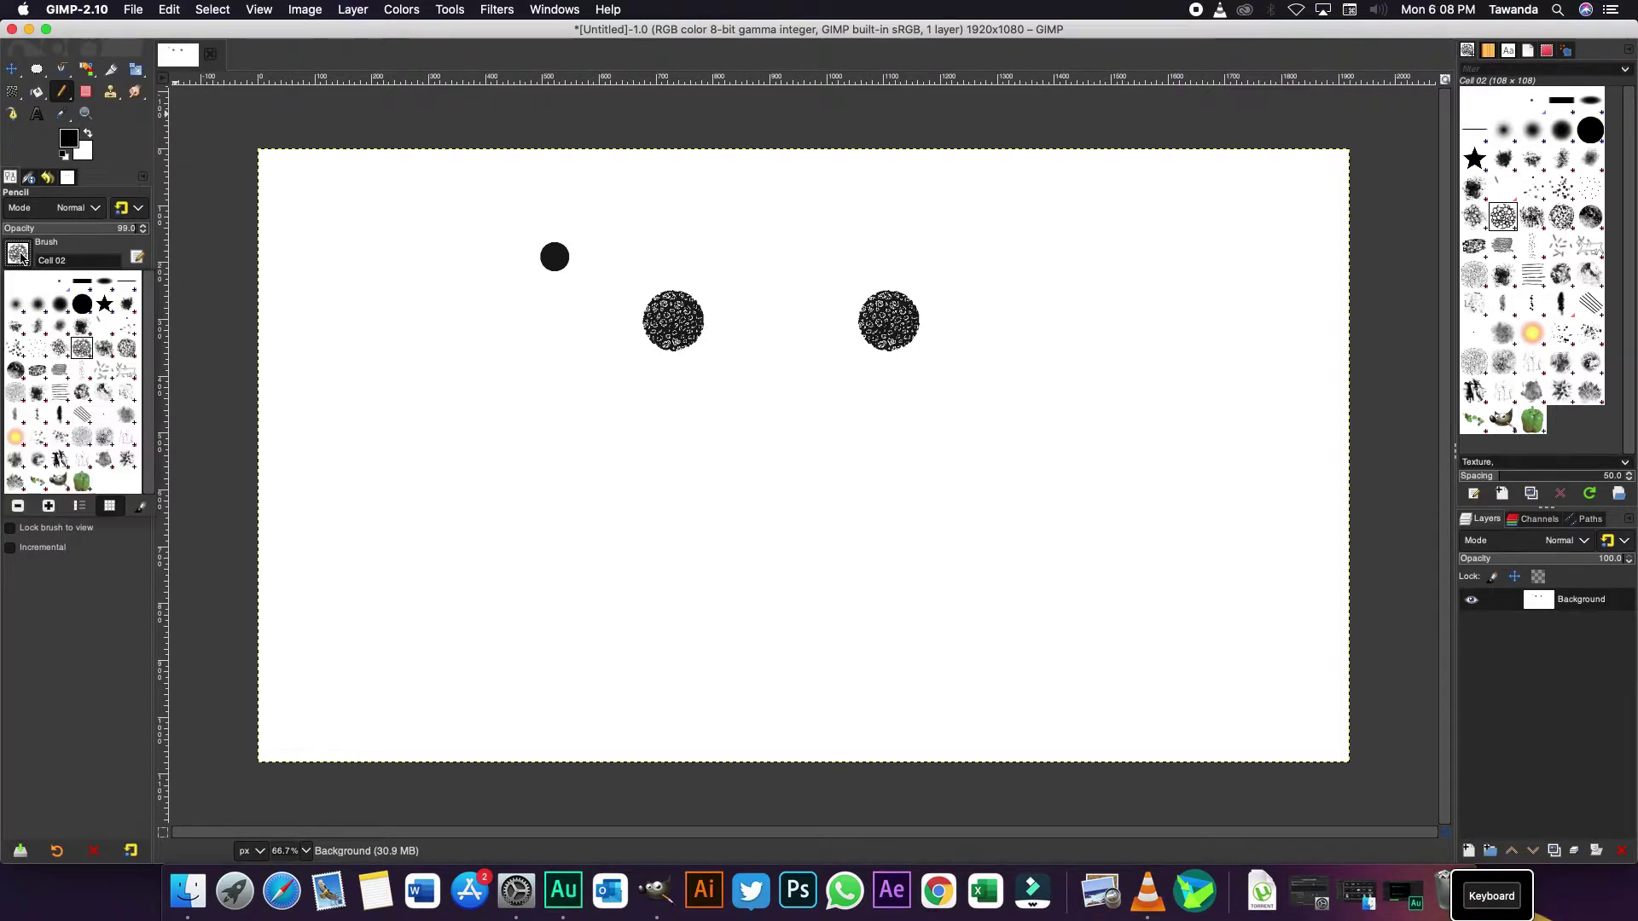
click(39, 418)
click(413, 359)
click(383, 343)
key(super+z)
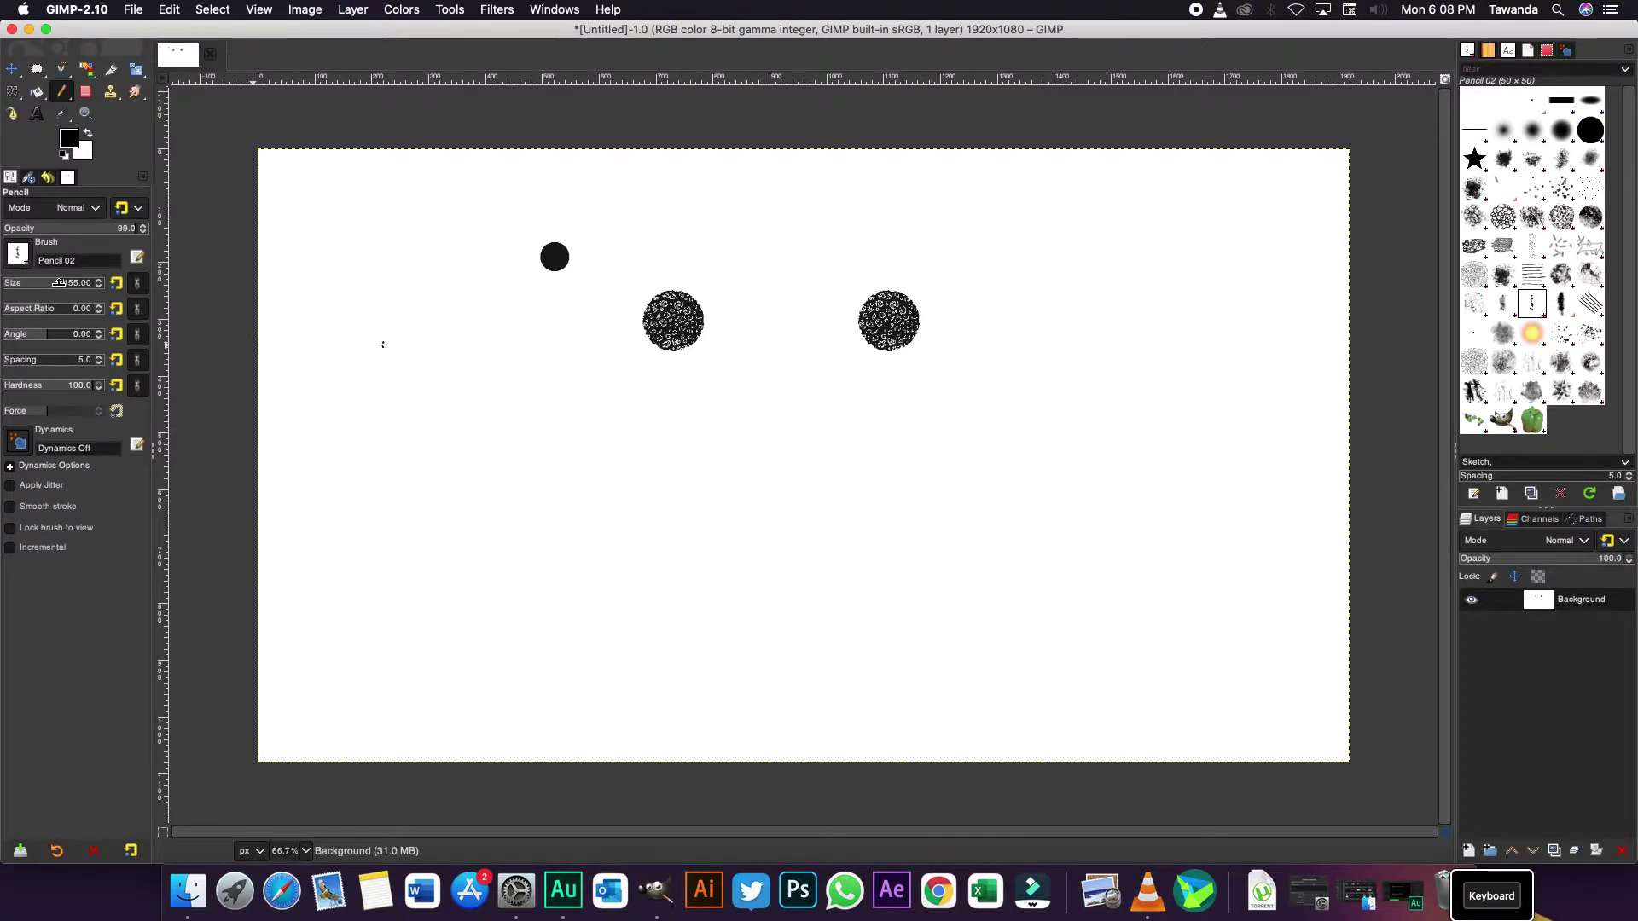
click(423, 429)
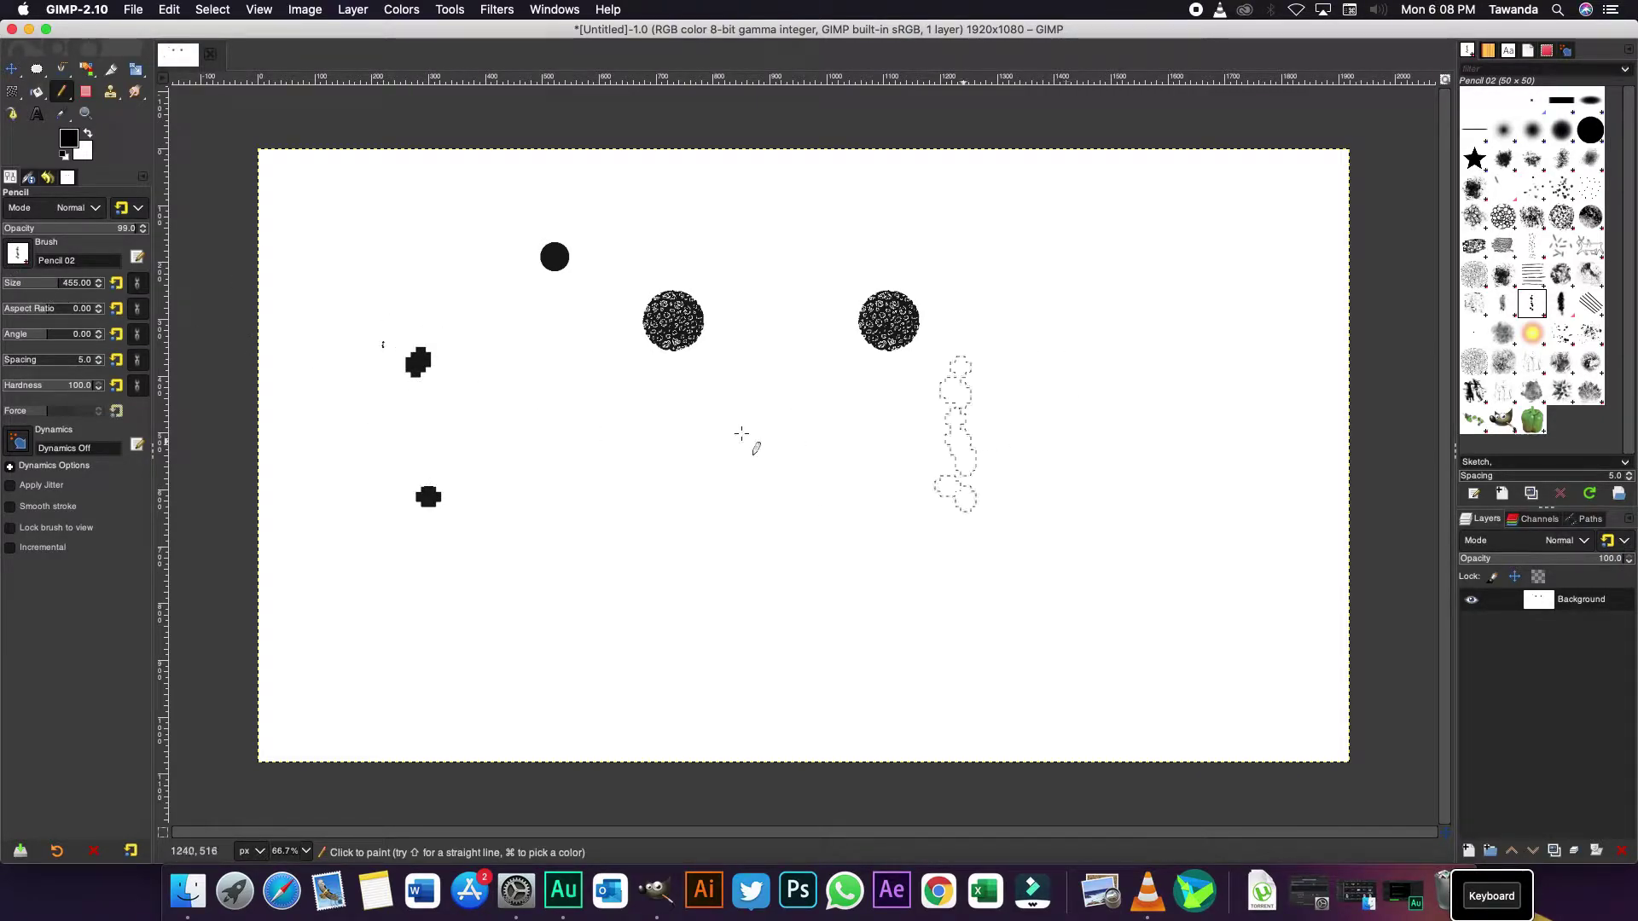
- Choose the Acrylic 03 brush at size 211 and stamp black splatters across the middle and right of the canvas
click(17, 256)
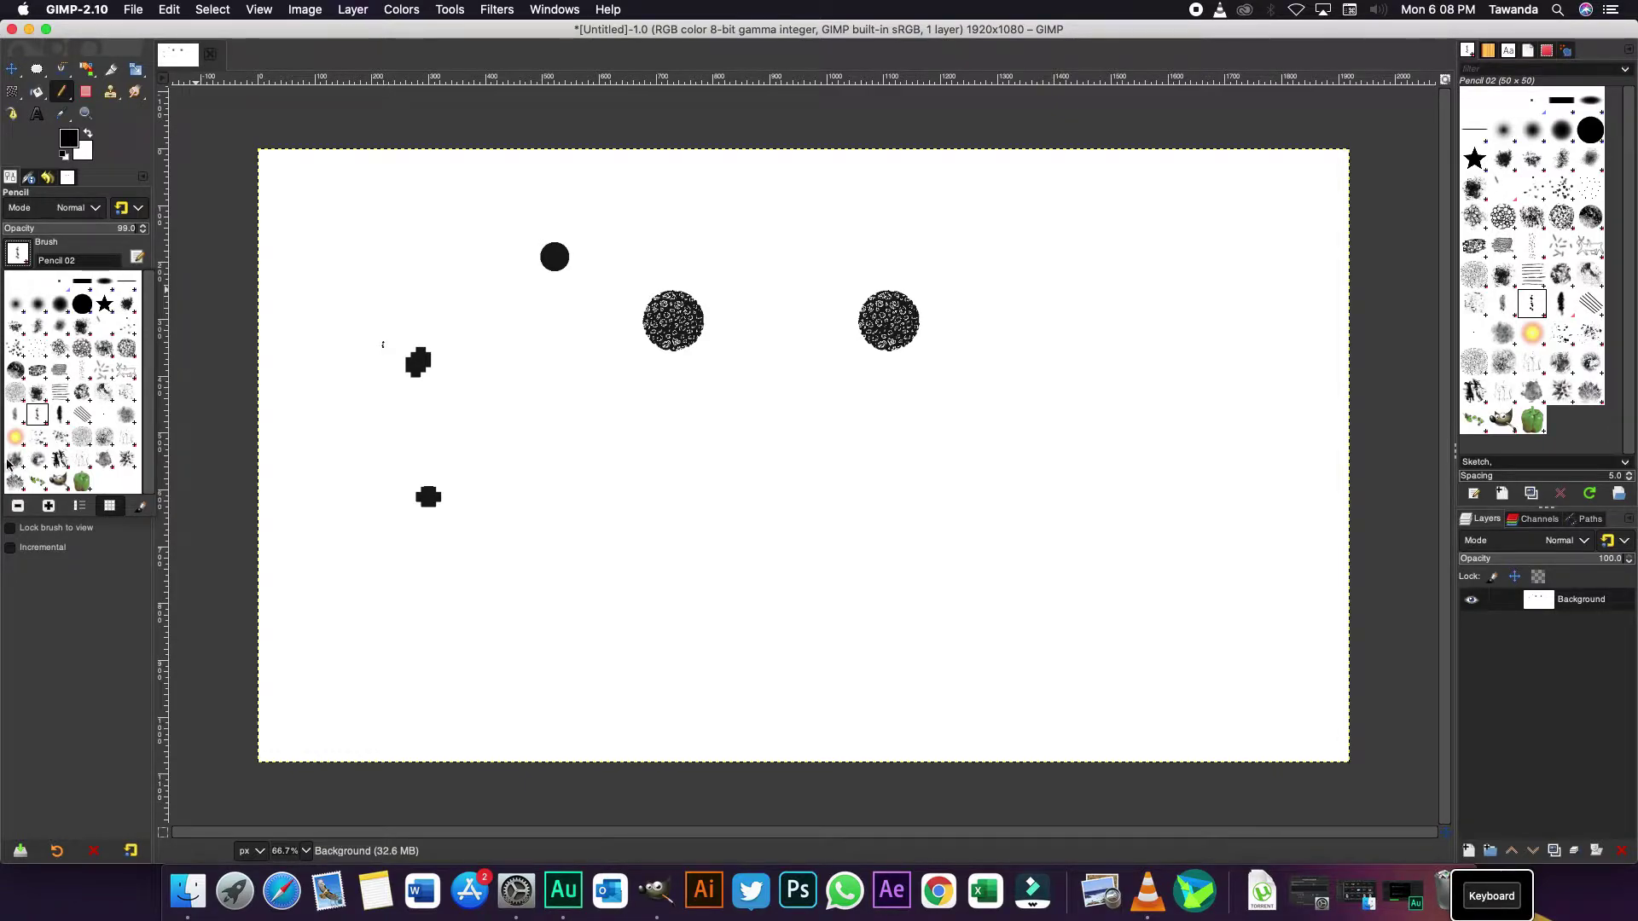
click(39, 331)
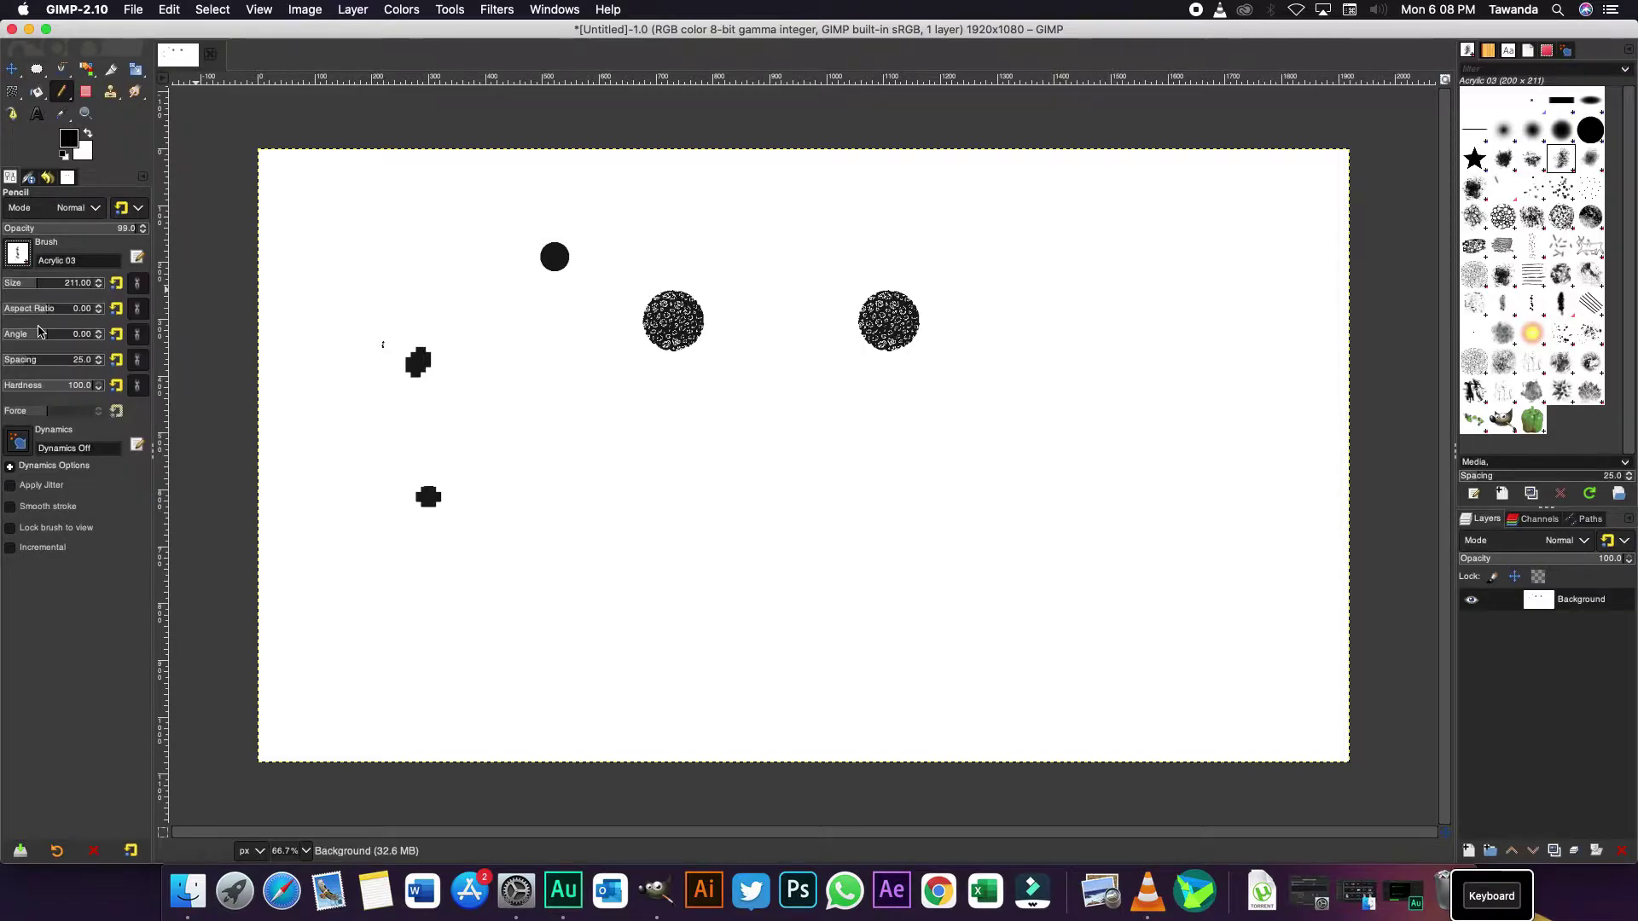
click(695, 510)
click(1018, 386)
click(1122, 522)
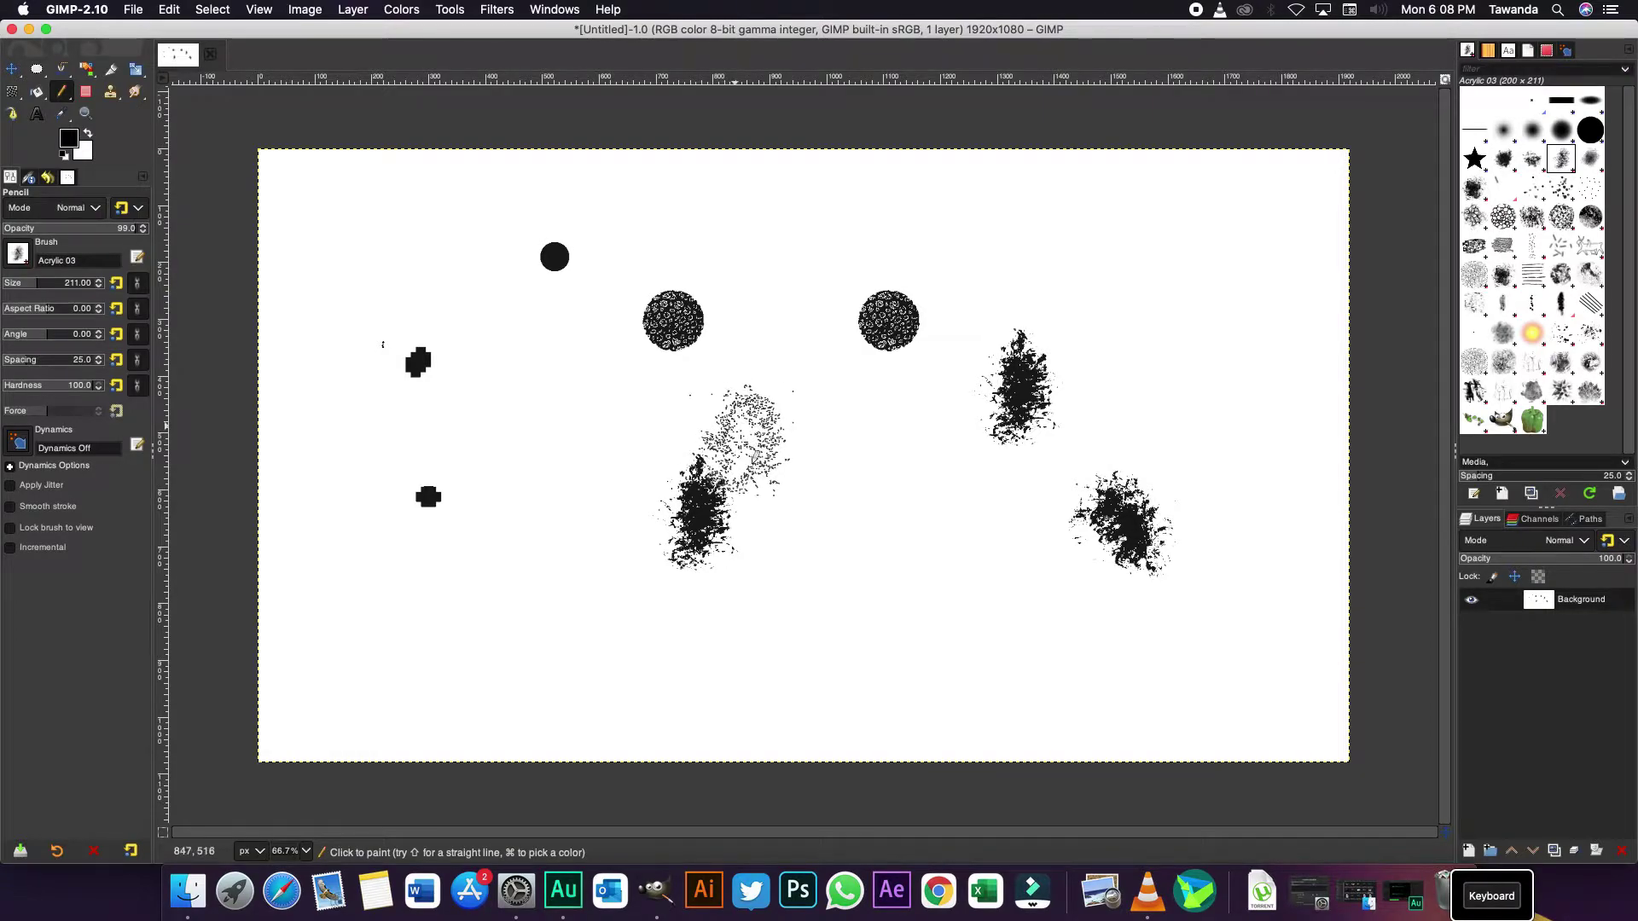
click(735, 431)
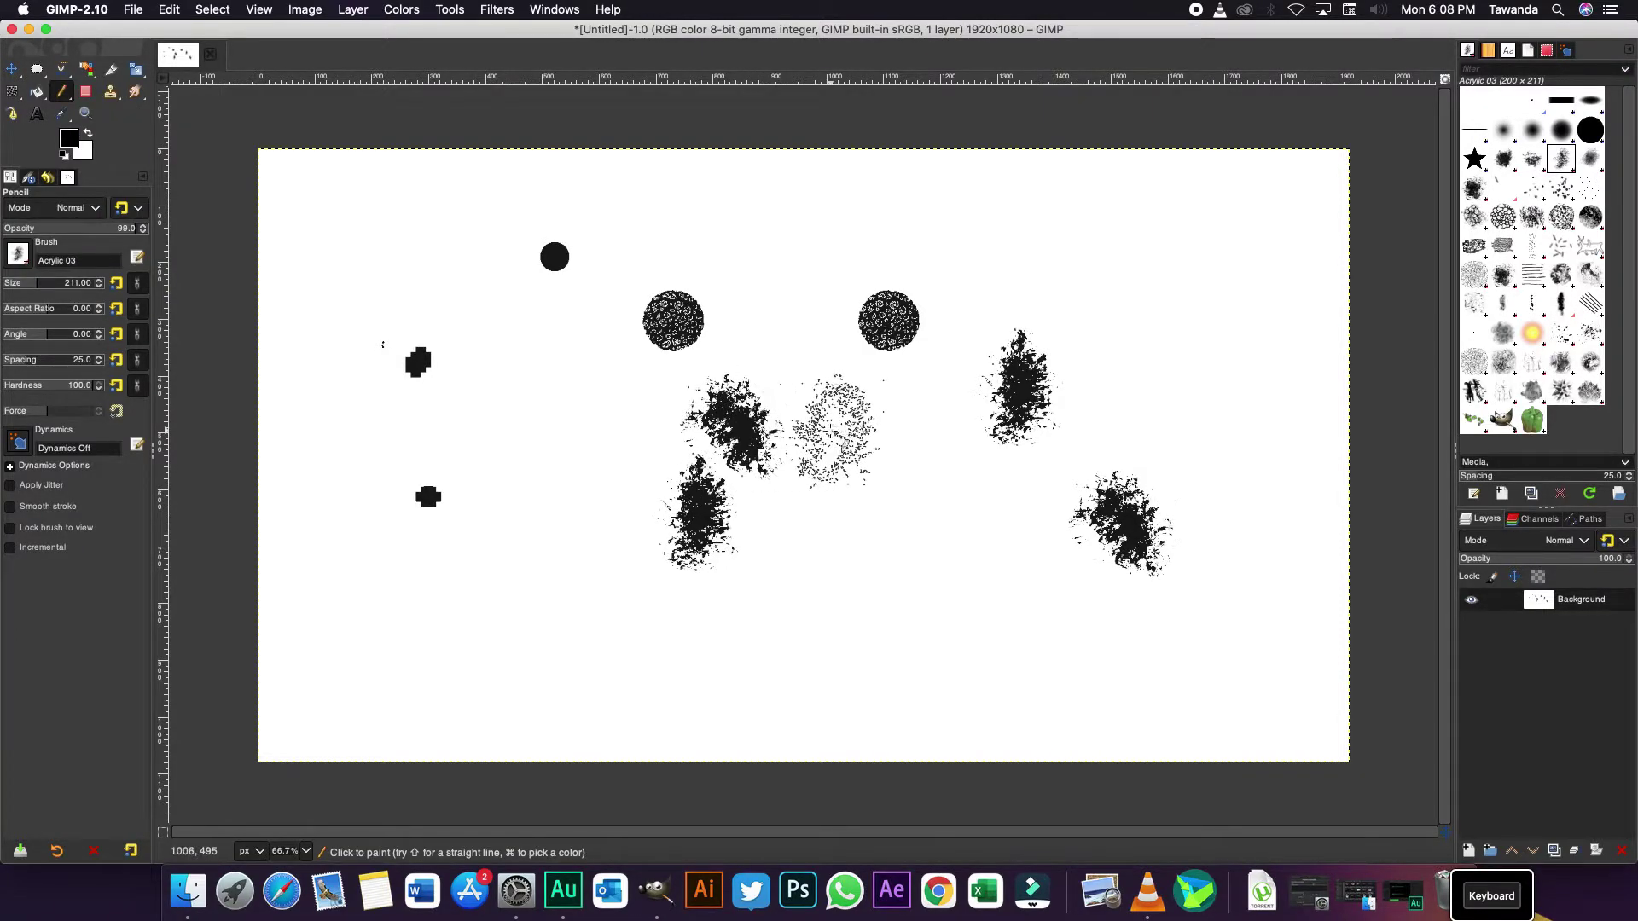
click(849, 424)
click(913, 485)
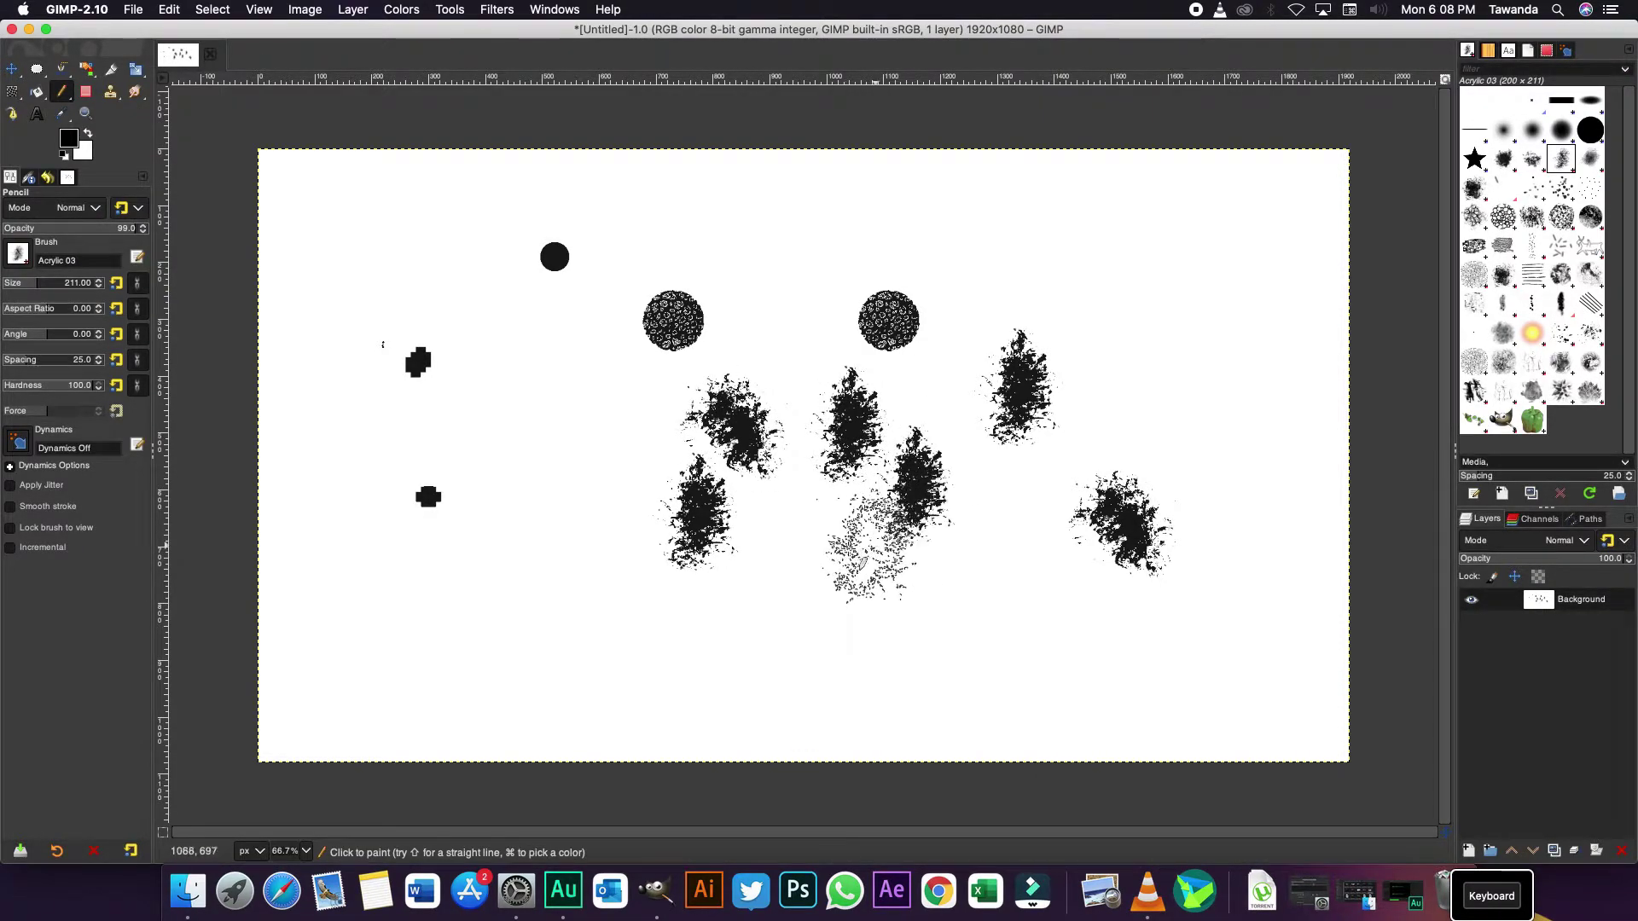
click(793, 546)
click(864, 580)
click(917, 589)
click(990, 568)
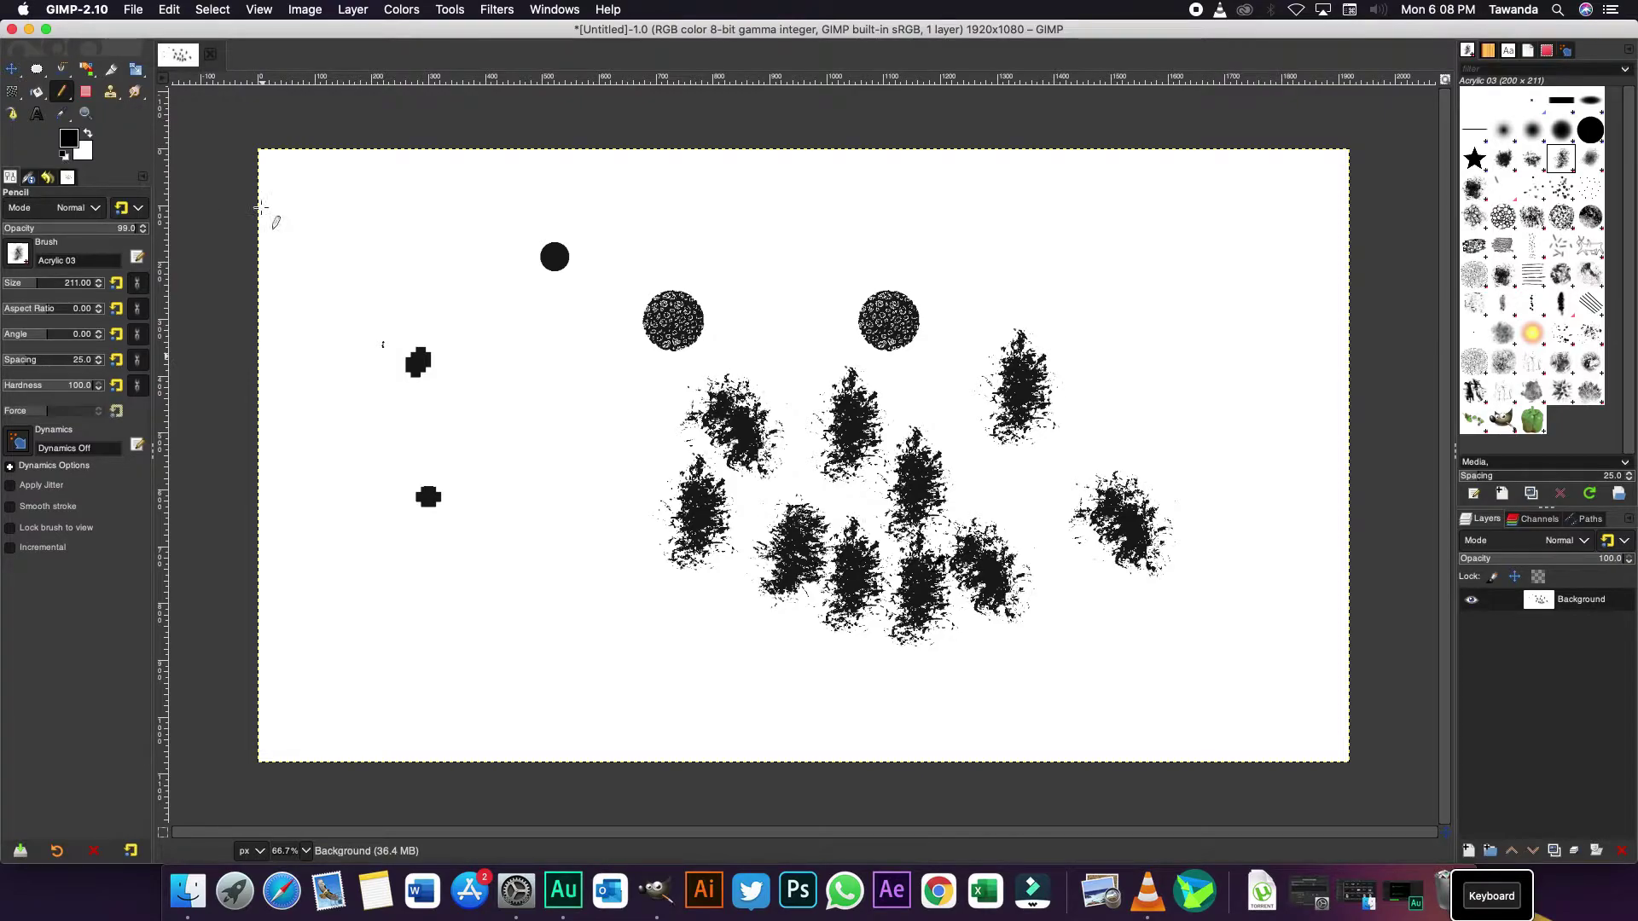
- Return the image to the white bucket fill state in the undo history and bring back the pencil's tool options
click(47, 178)
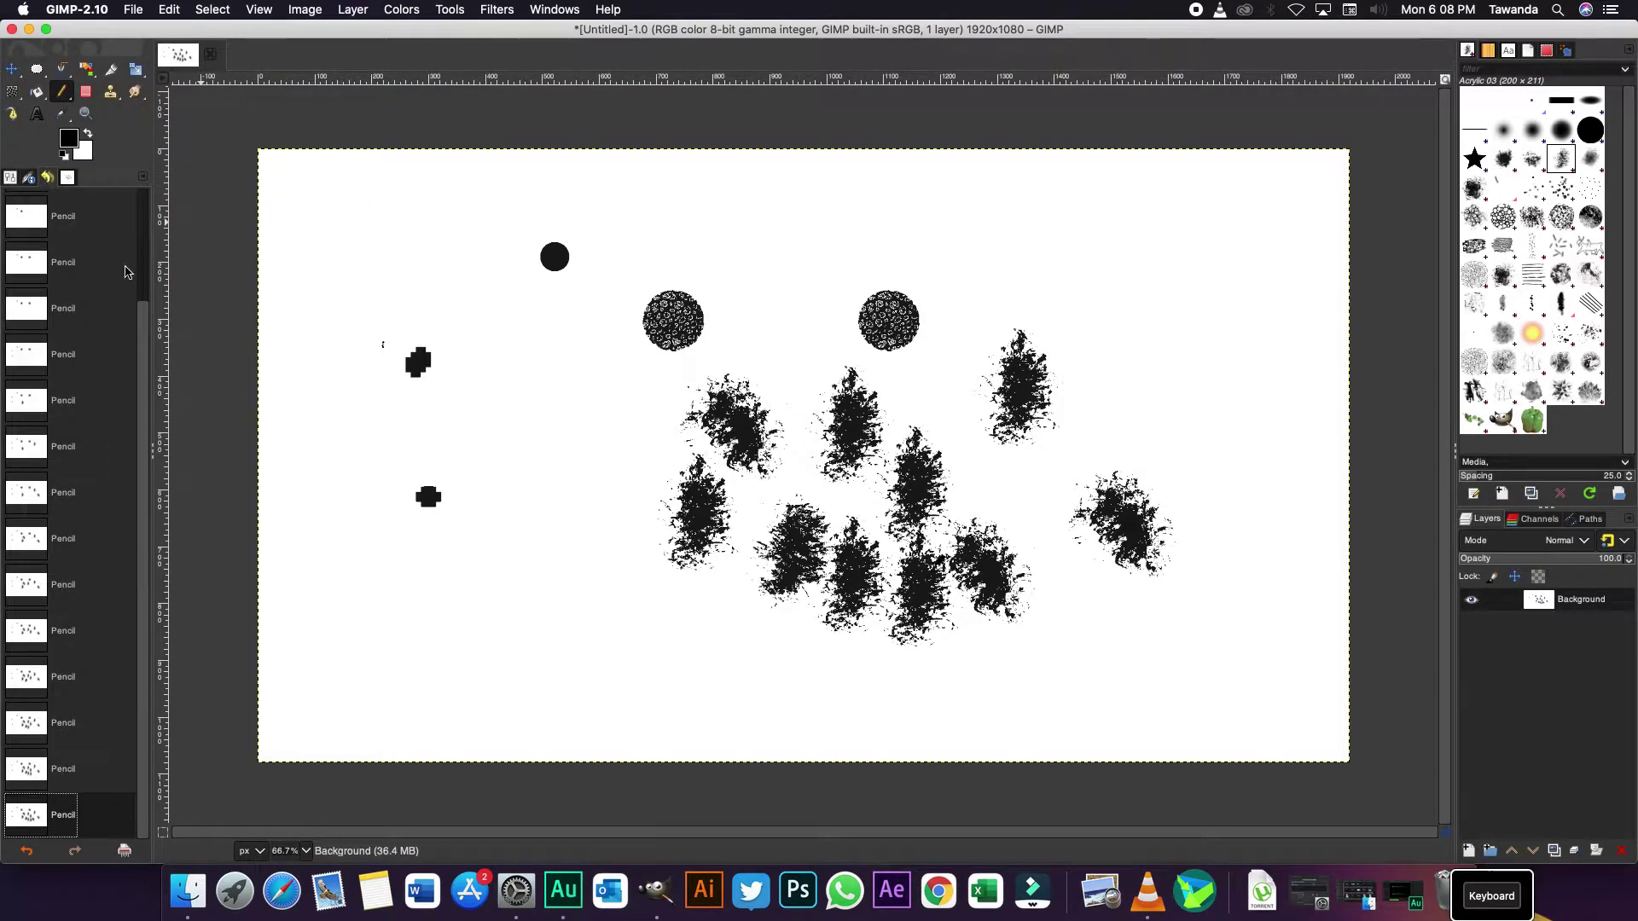
drag(145, 646, 152, 401)
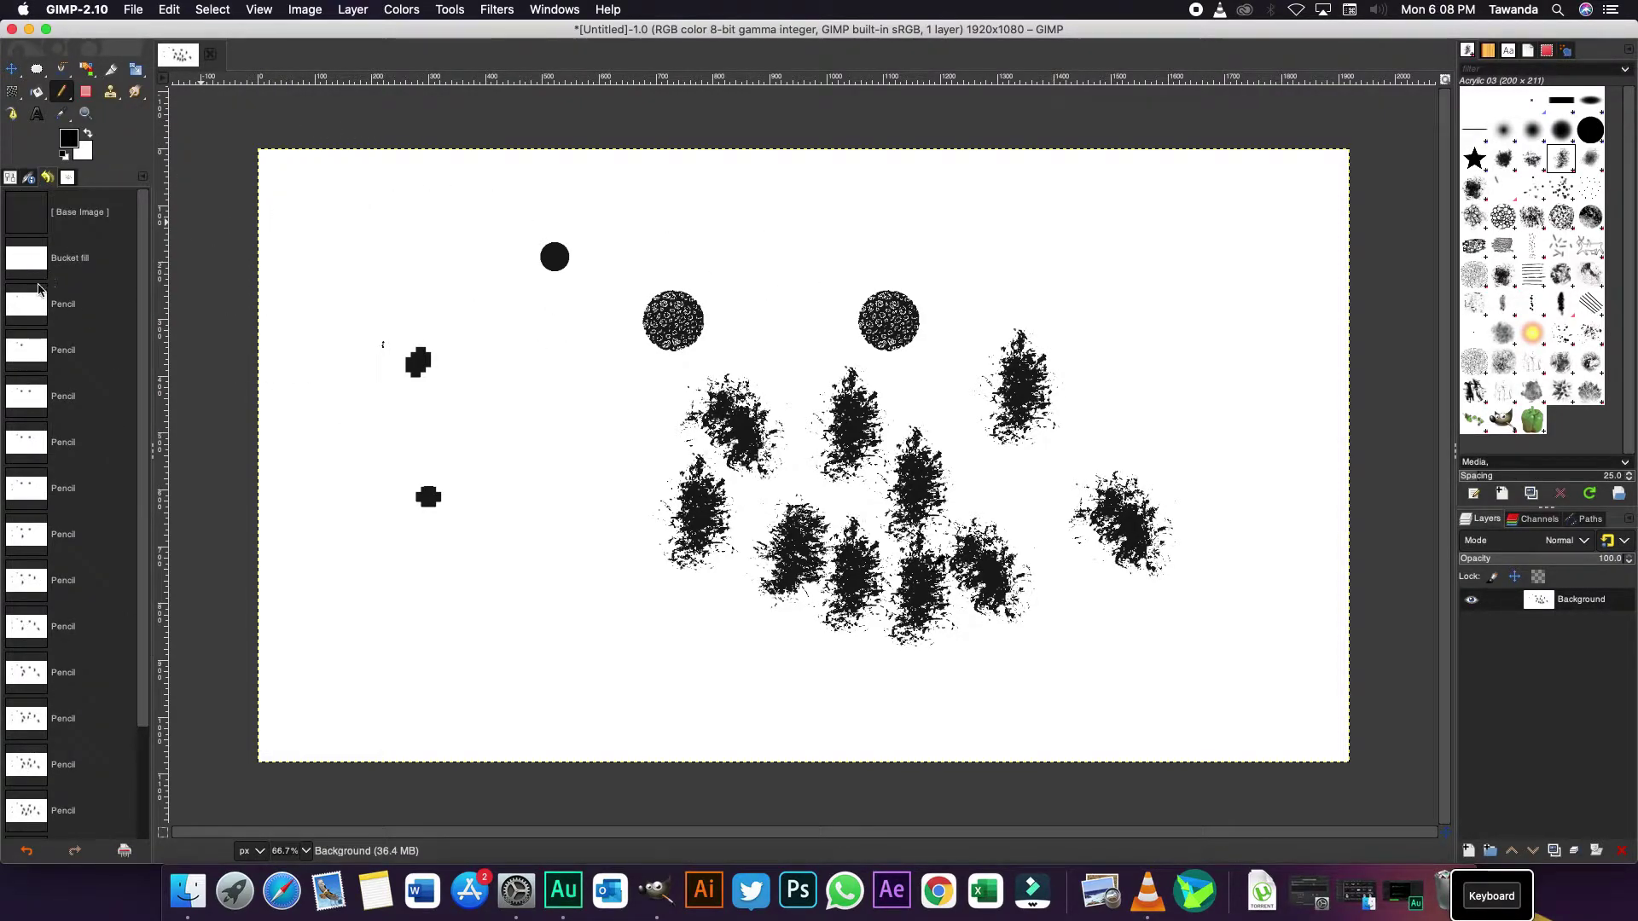
click(38, 260)
click(10, 178)
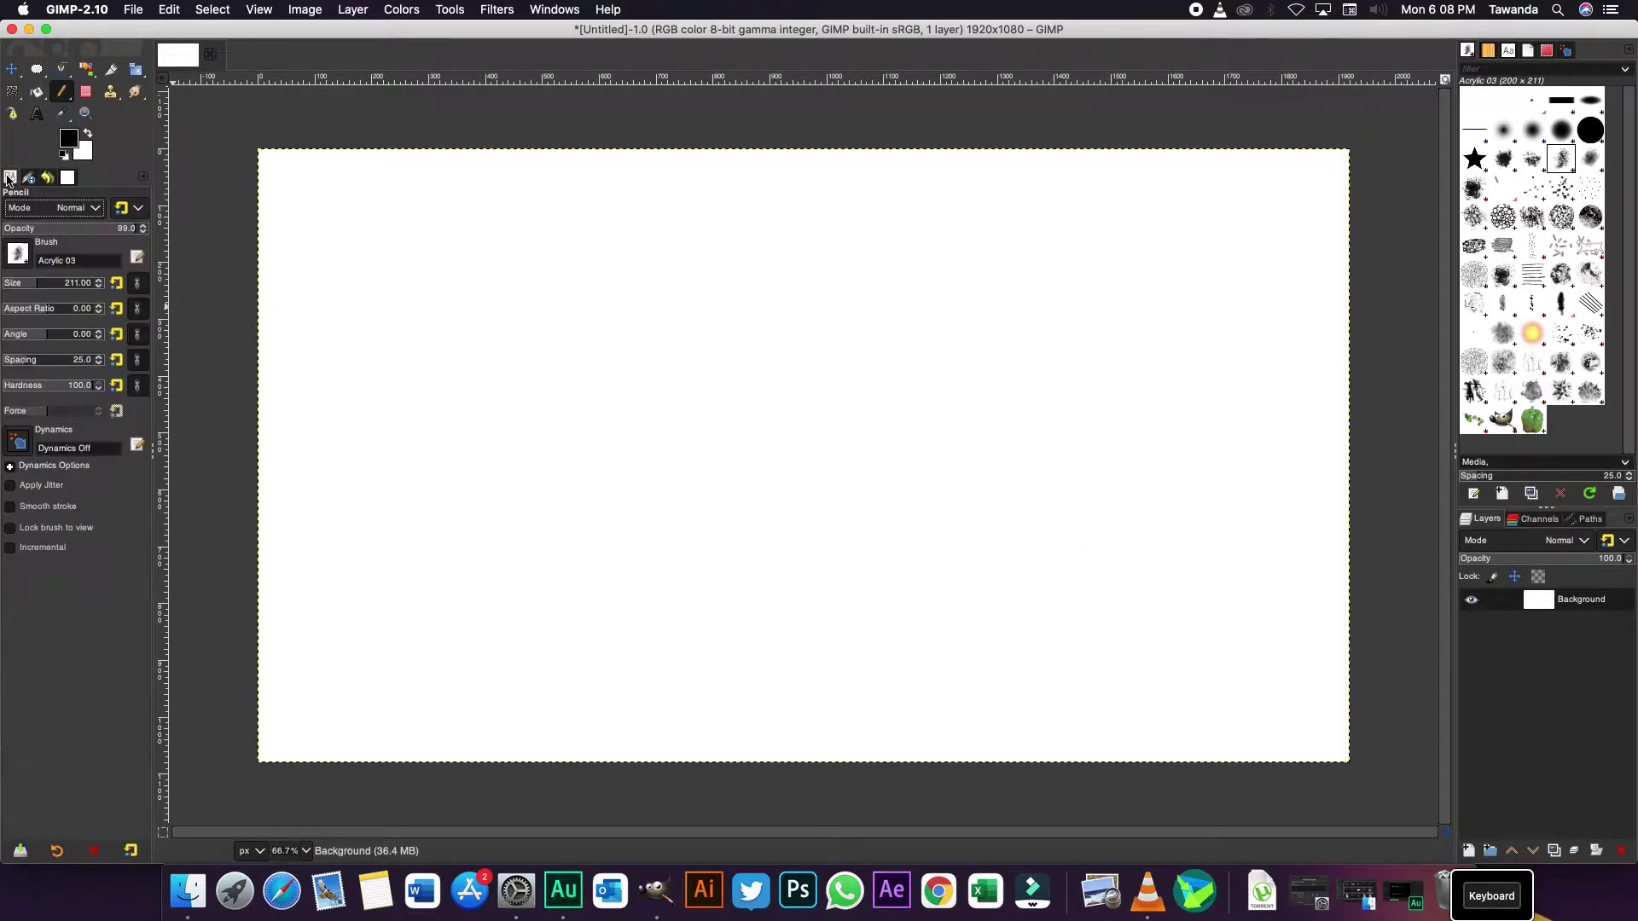
- Stamp one Acrylic 03 splatter at size about 466 and a smaller one beside it at size 161
drag(31, 280, 63, 282)
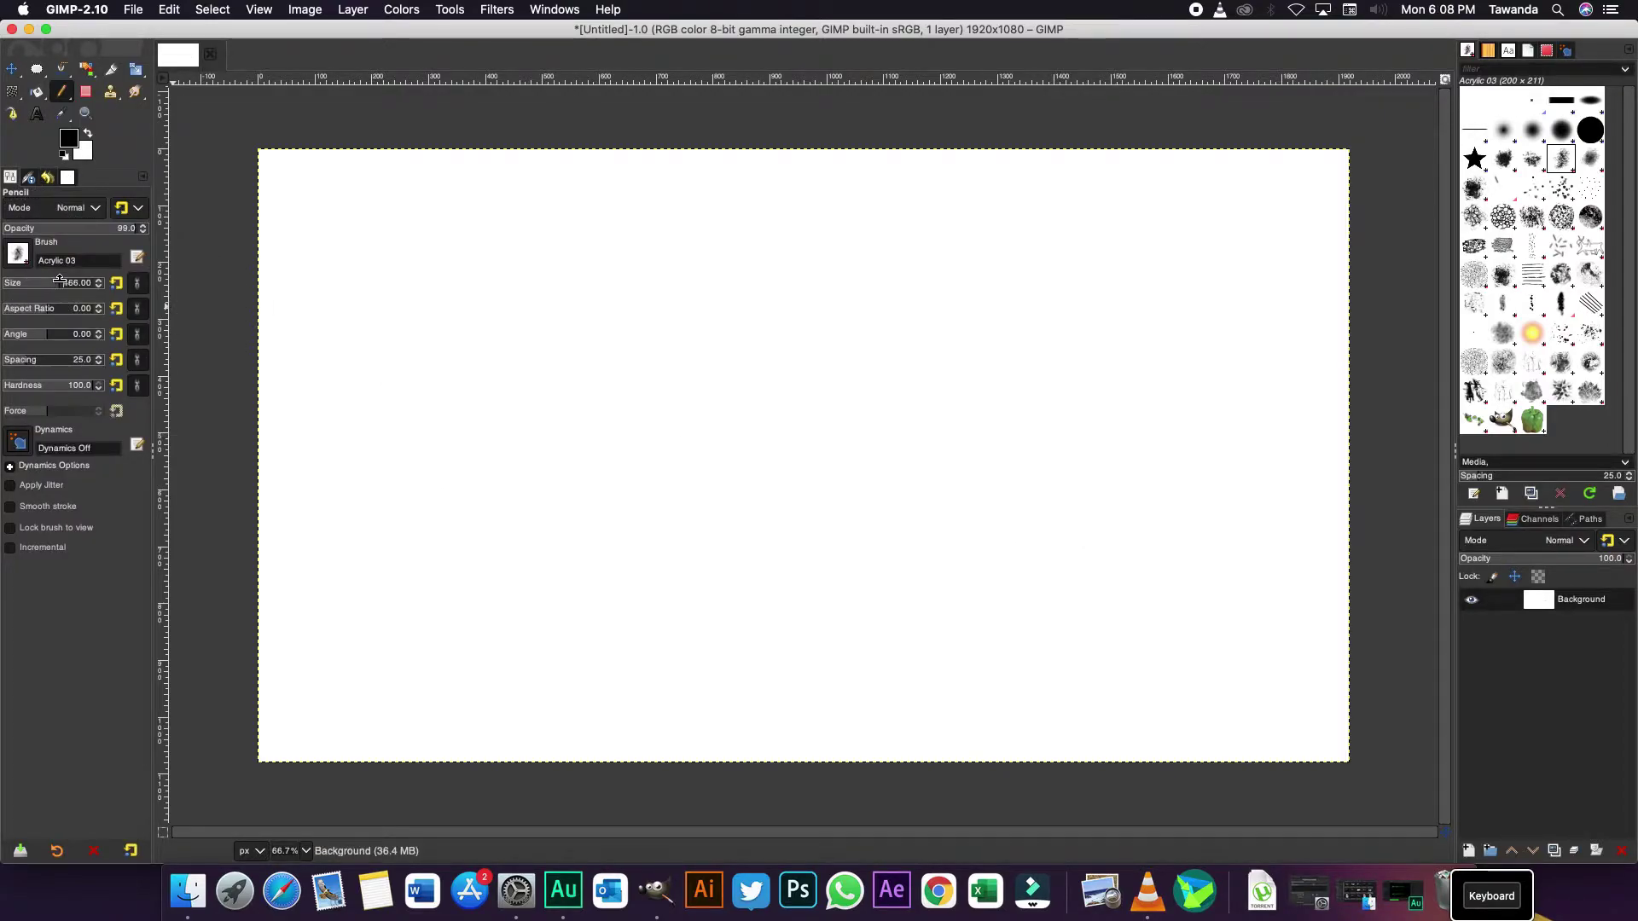
click(614, 358)
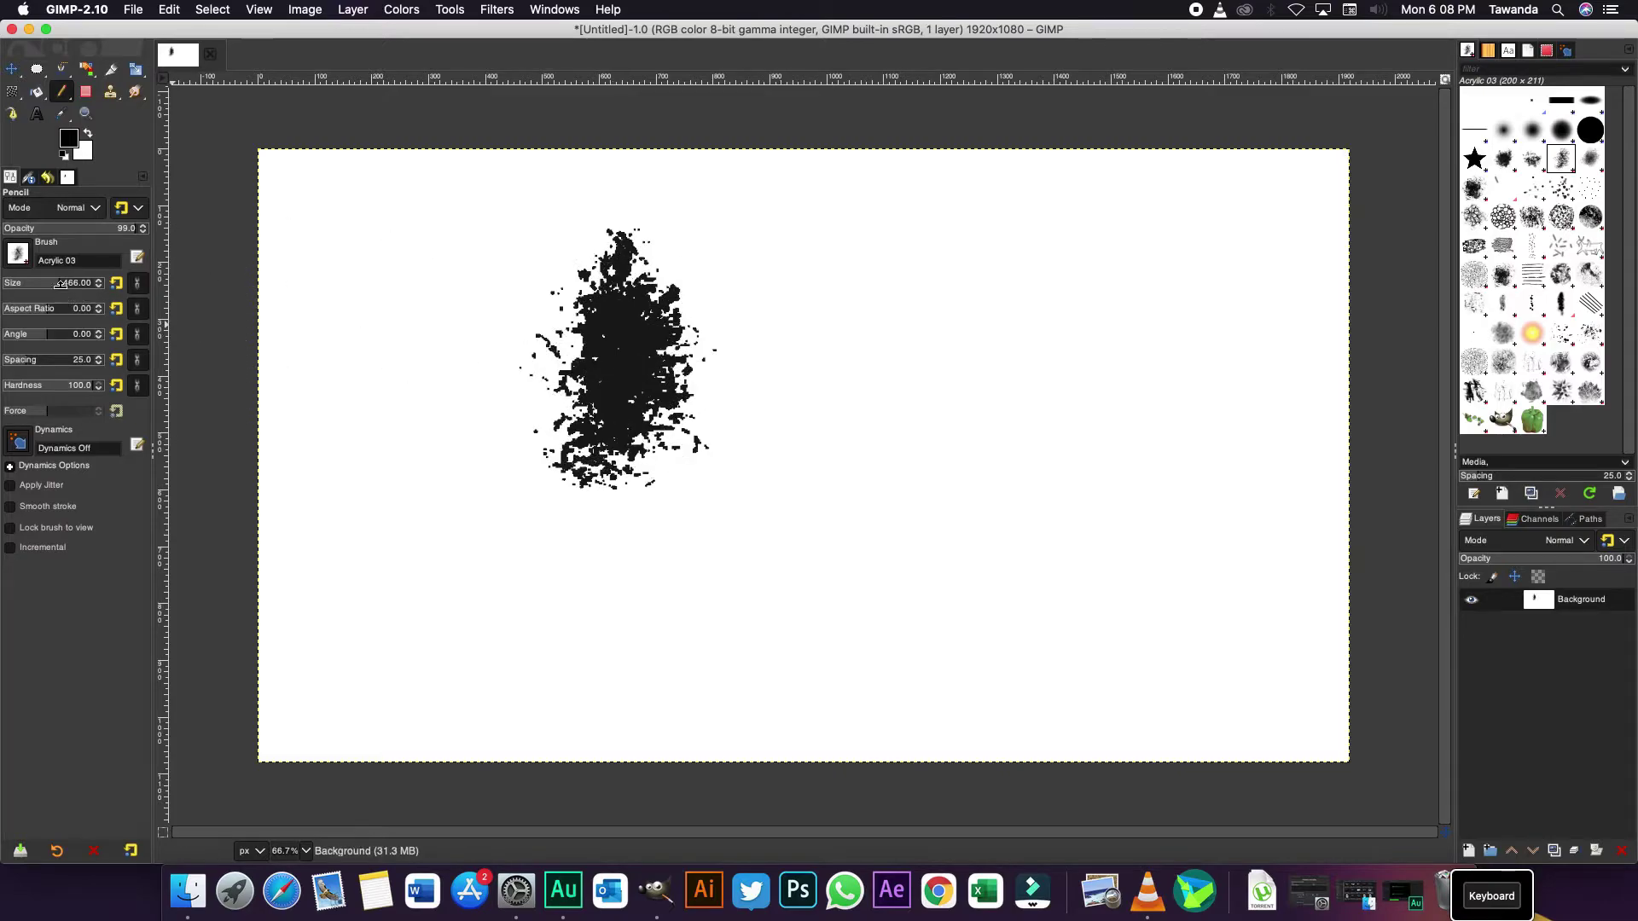
click(880, 309)
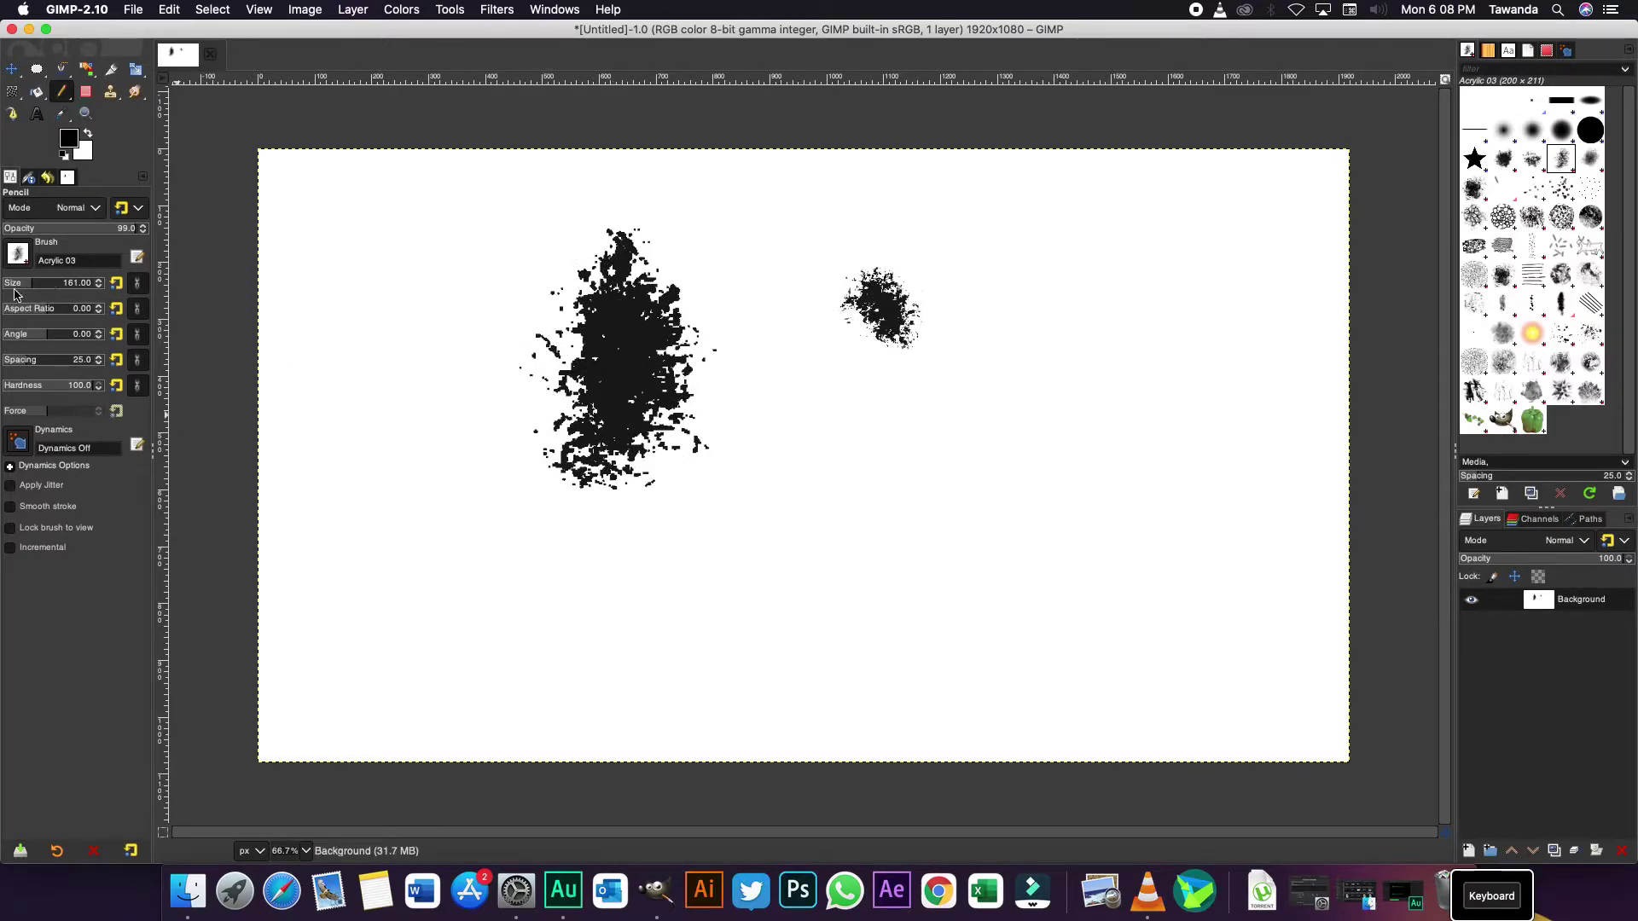
- Choose the 2. Hardness 100 brush, set aspect ratio 4.00 and angle -109.00, and draw a thick horizontal line below the large splatter
click(18, 253)
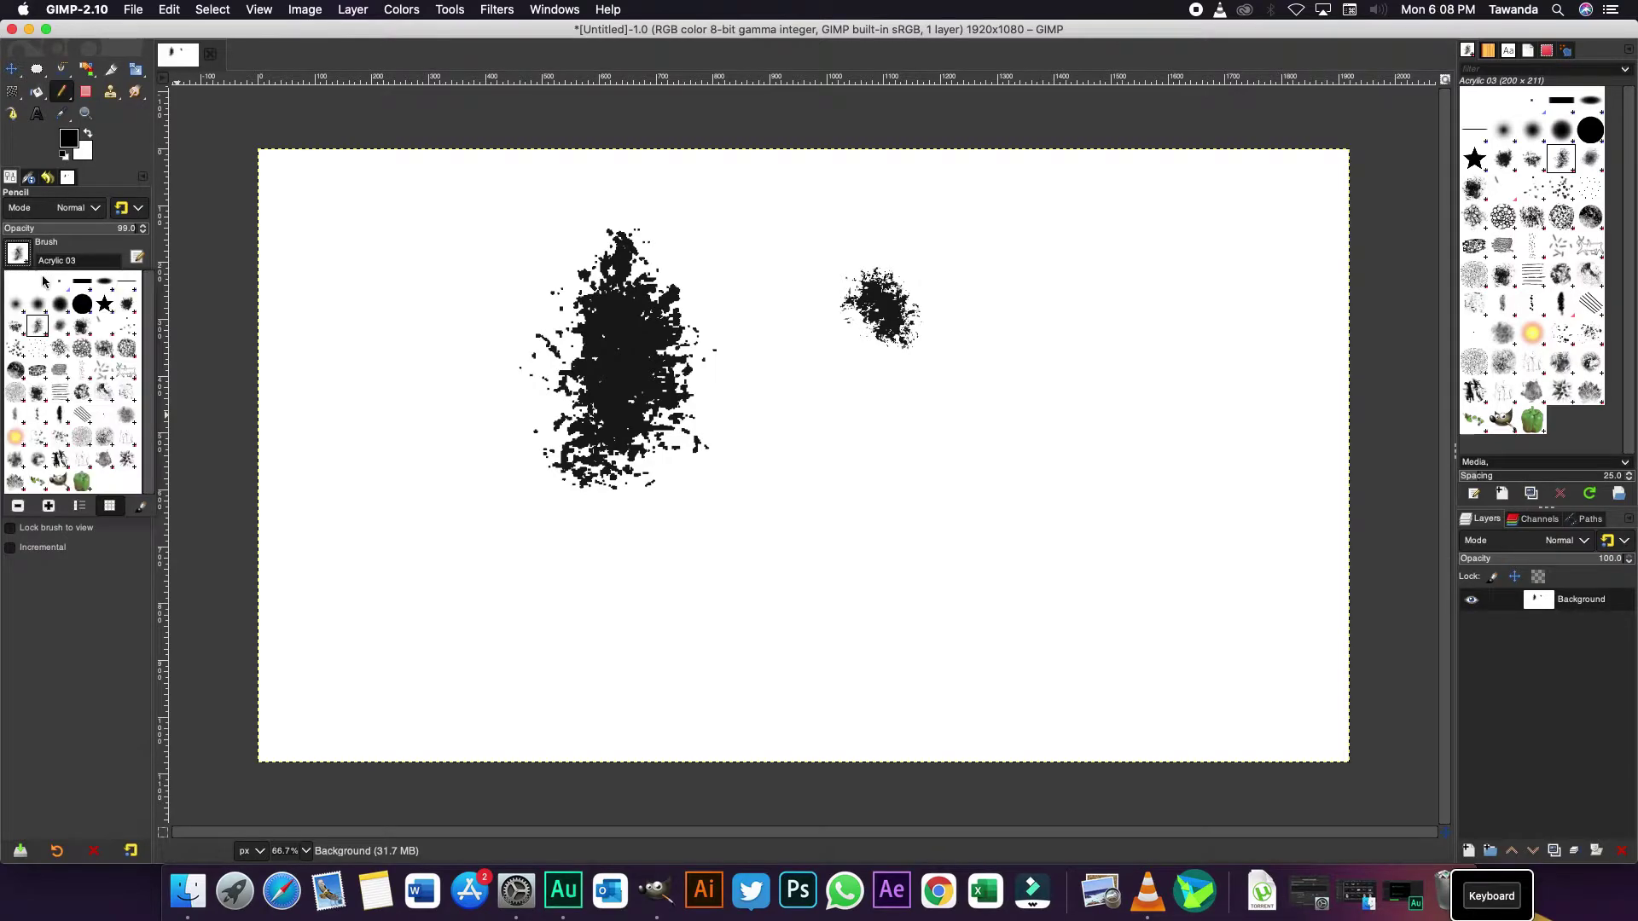
click(78, 307)
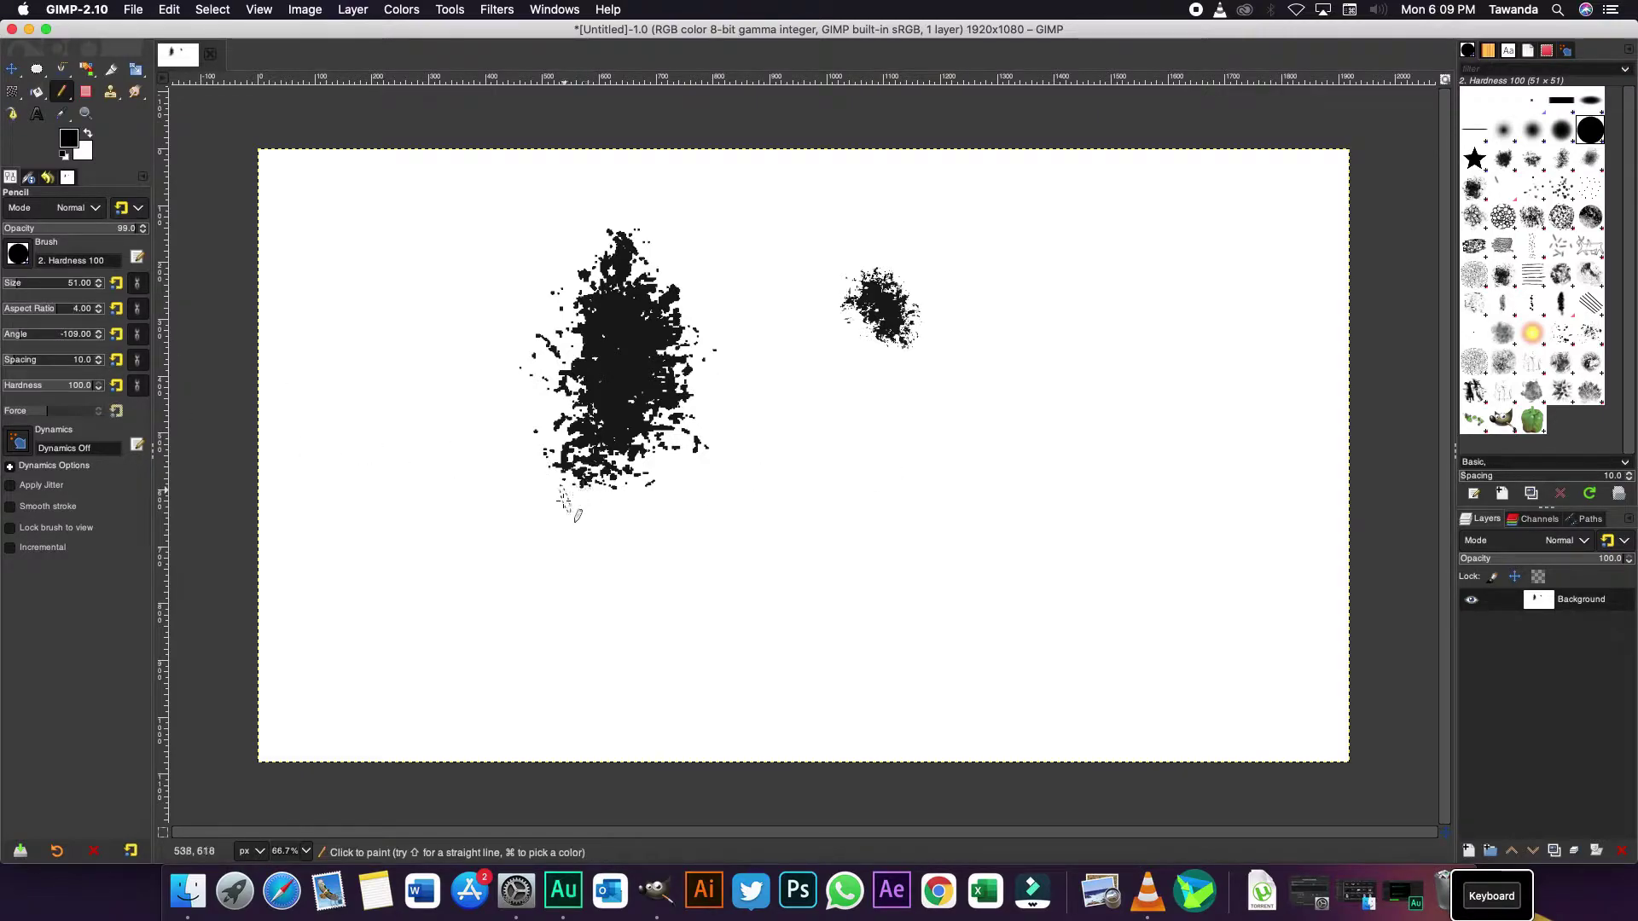
drag(442, 550, 488, 551)
shift+click(773, 549)
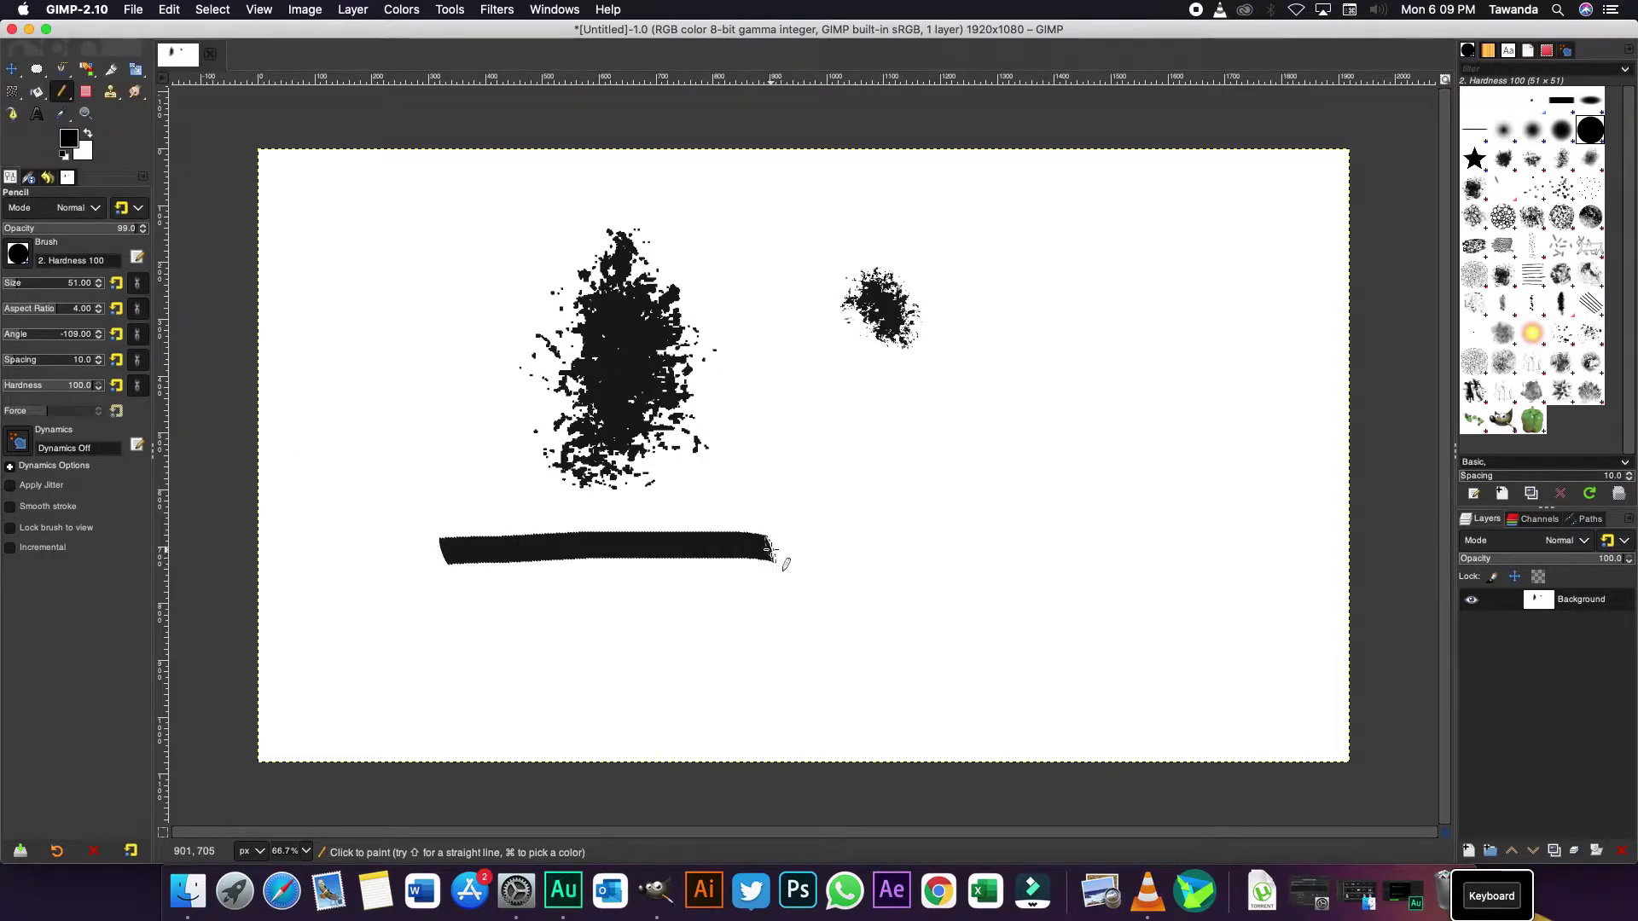
- Scatter single slanted elliptical pencil marks over the right half of the canvas
click(938, 491)
click(1018, 534)
click(944, 606)
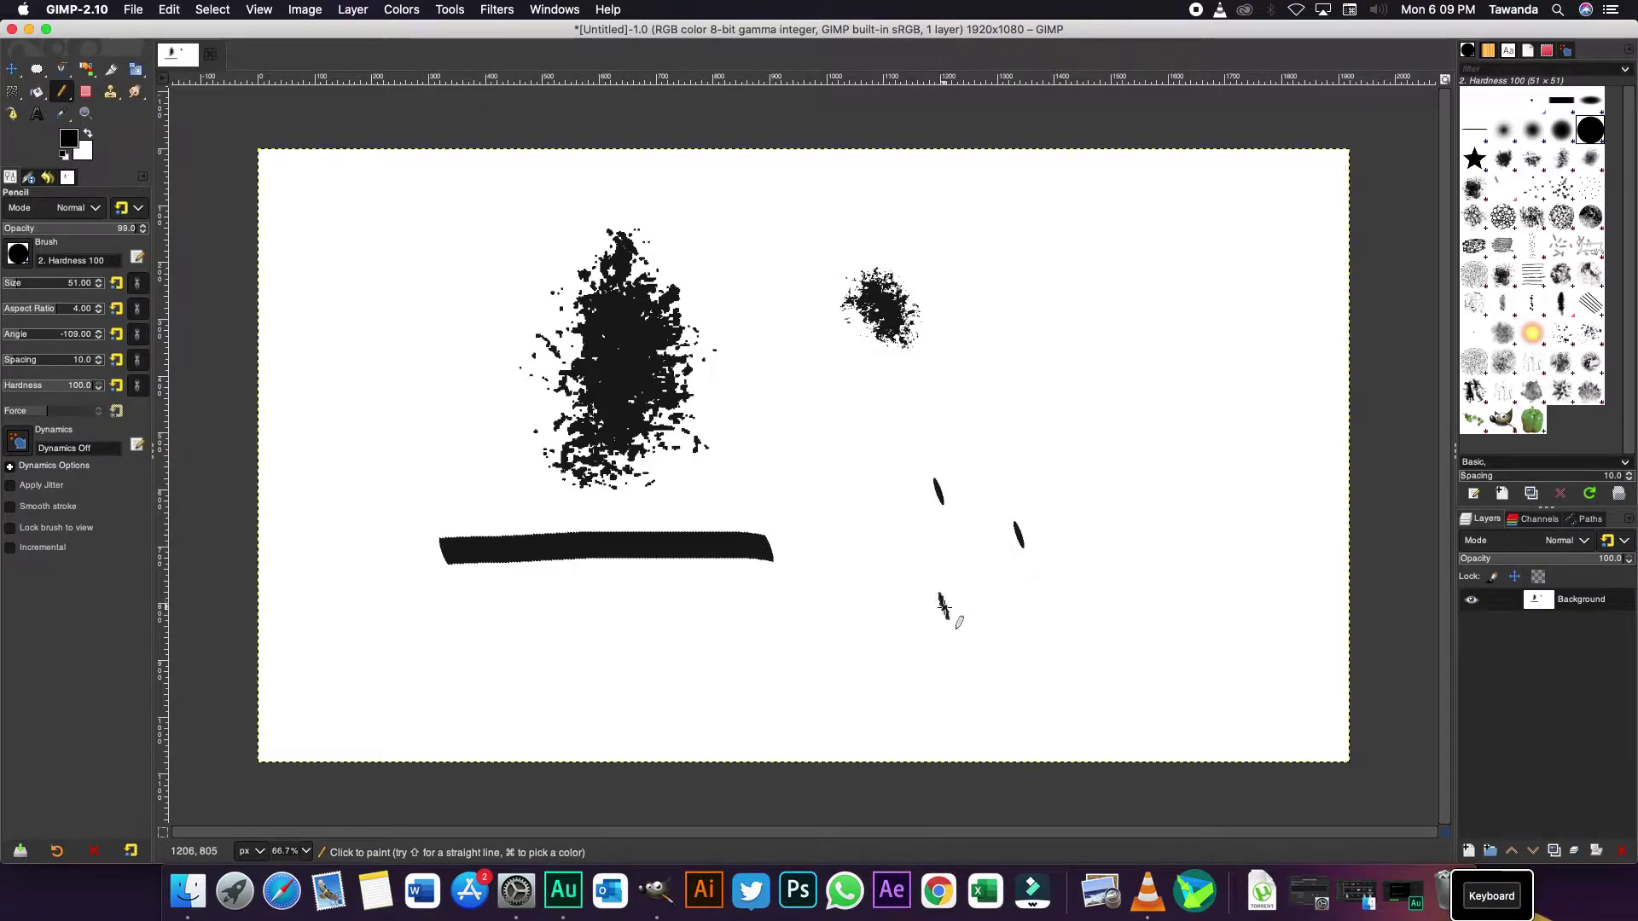
drag(984, 474, 979, 445)
click(1113, 359)
click(1054, 334)
click(981, 371)
click(867, 431)
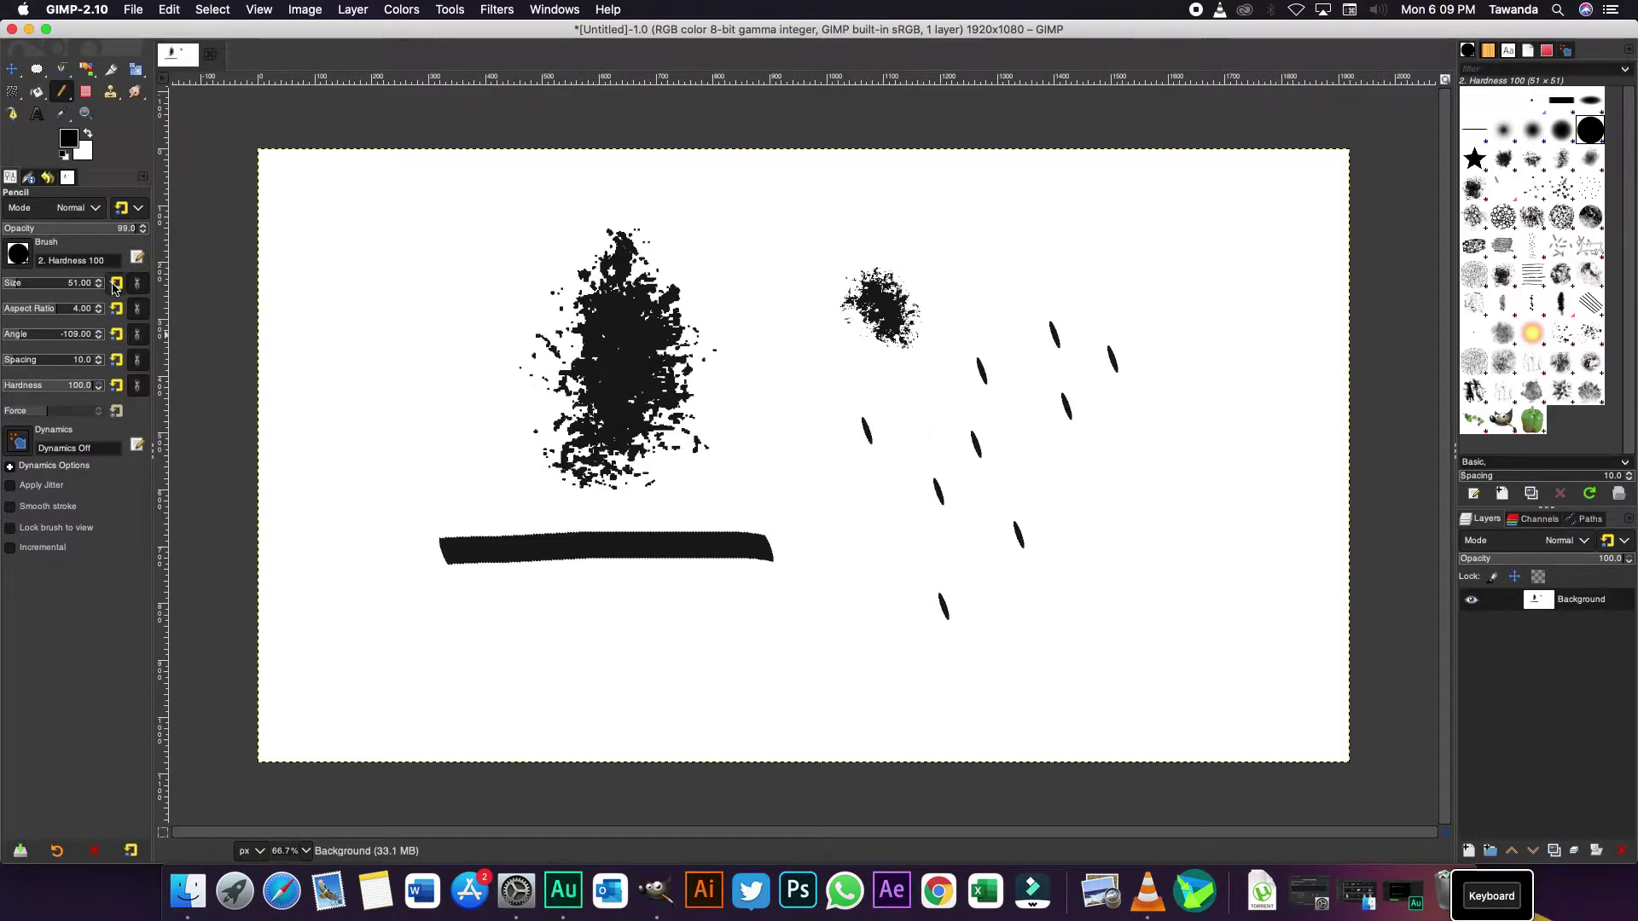
- Reset the brush angle and aspect ratio to 0.00 and return the image to the white bucket fill state in the undo history
click(117, 335)
click(116, 309)
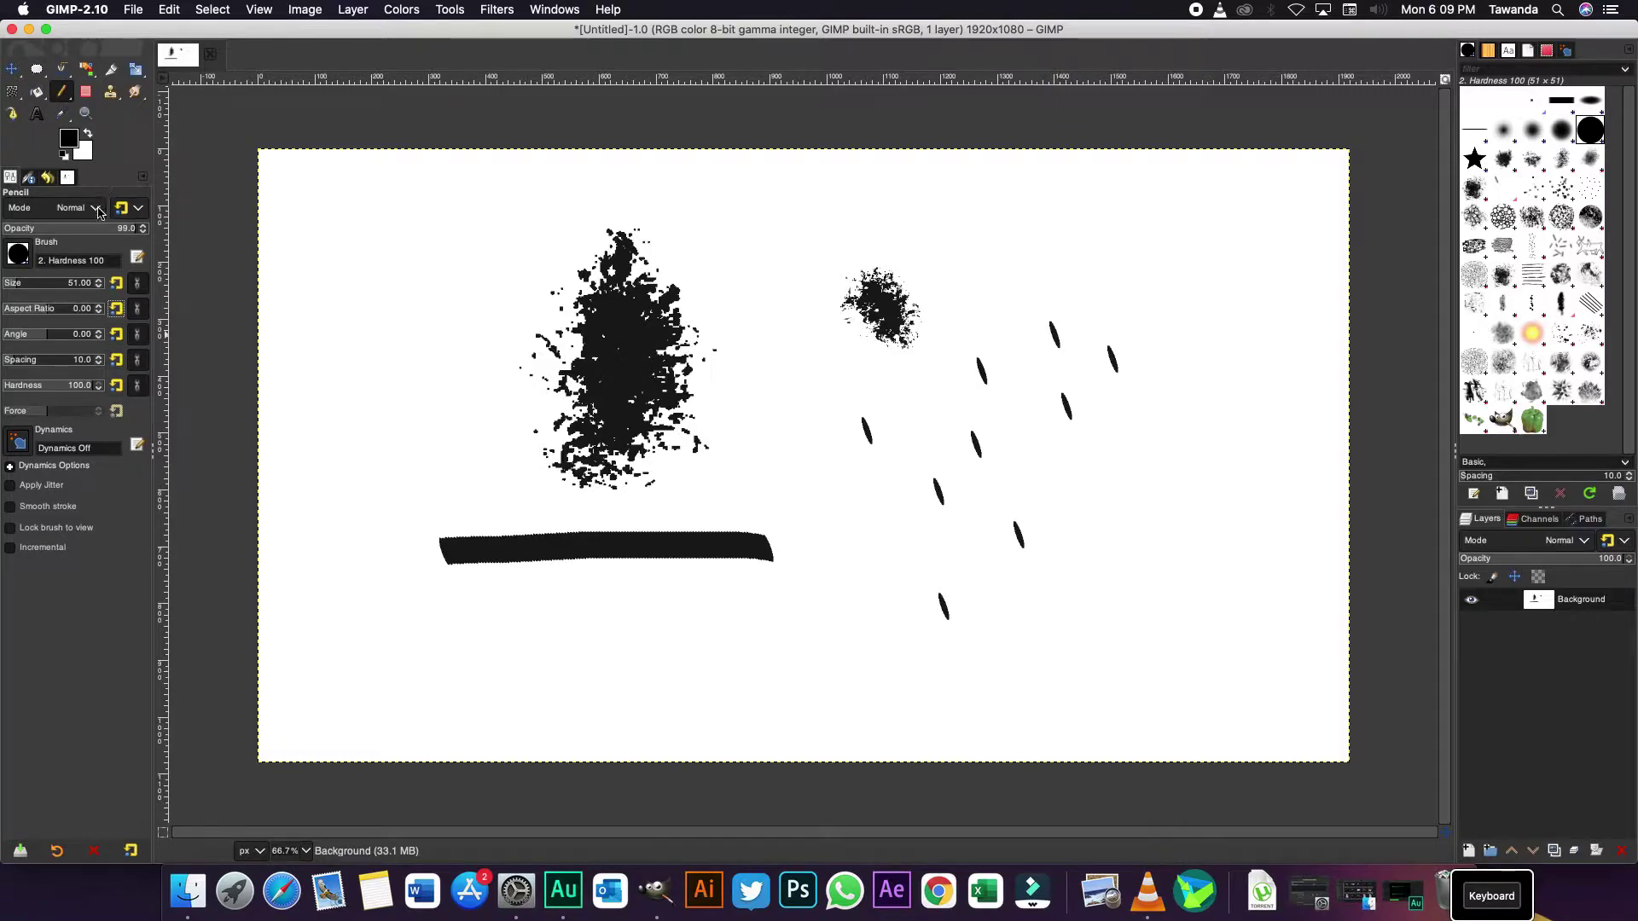
click(48, 176)
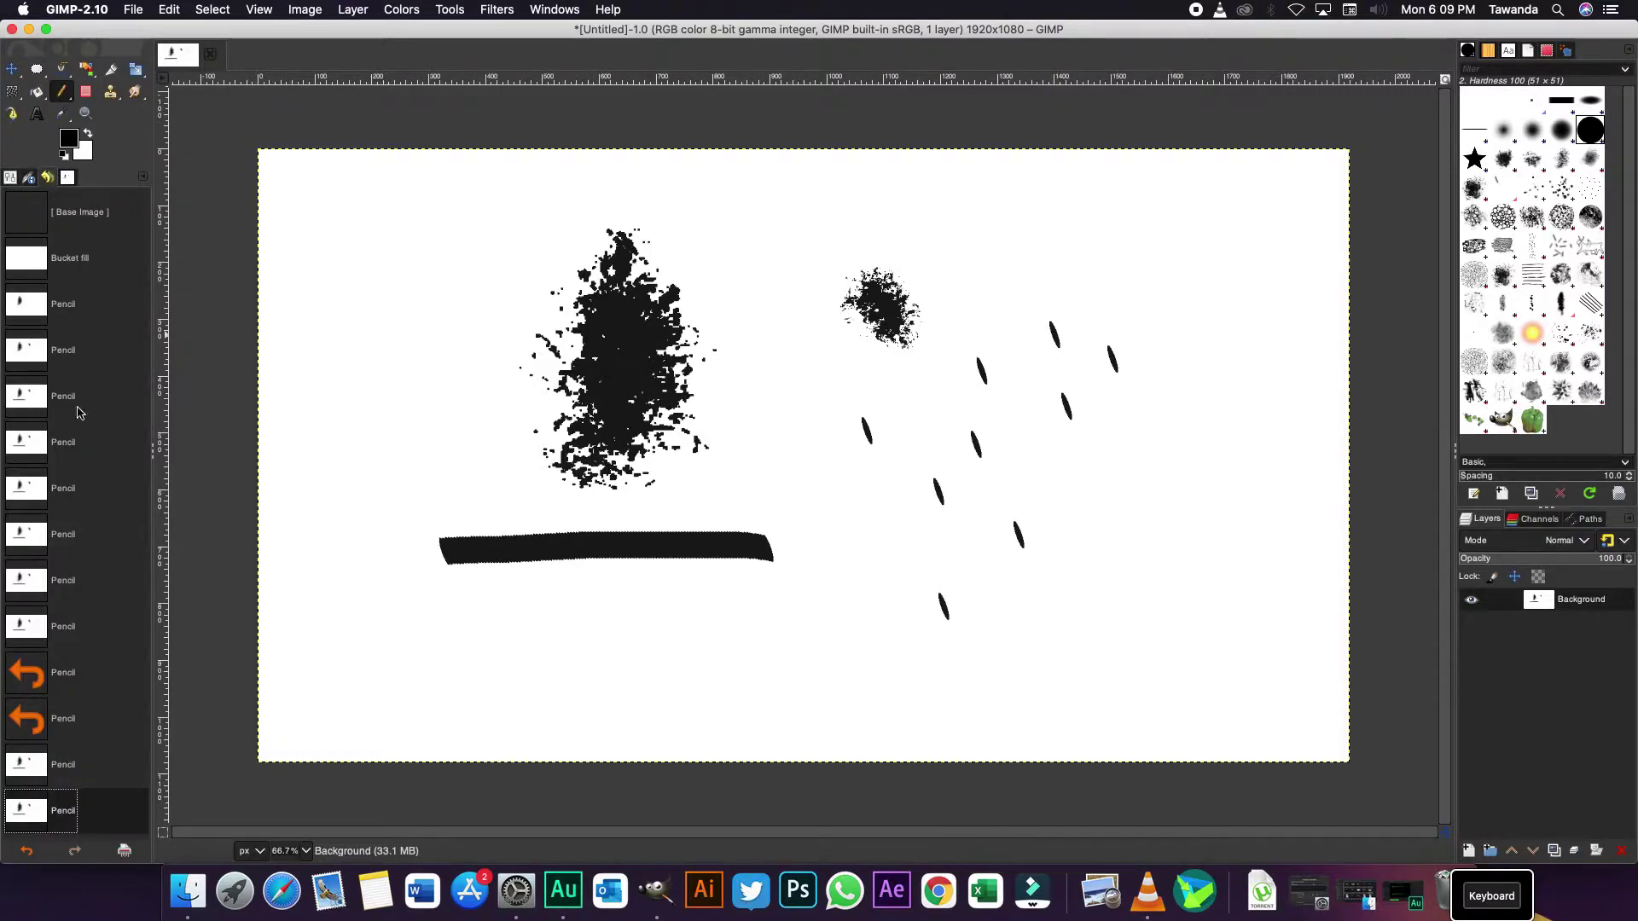
click(54, 258)
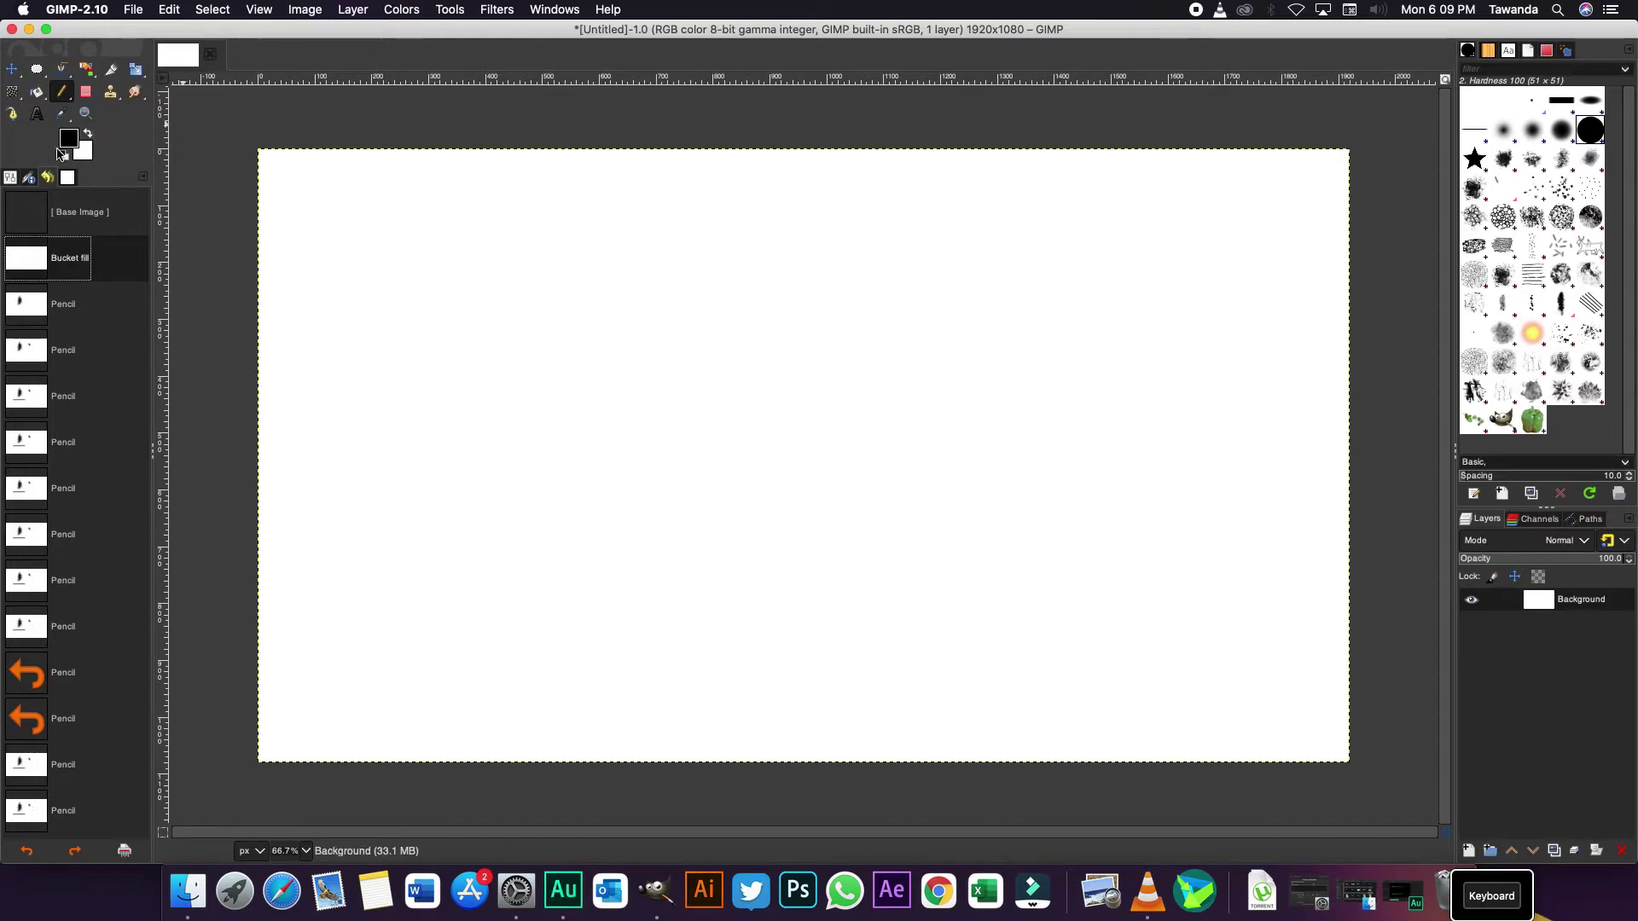
click(8, 177)
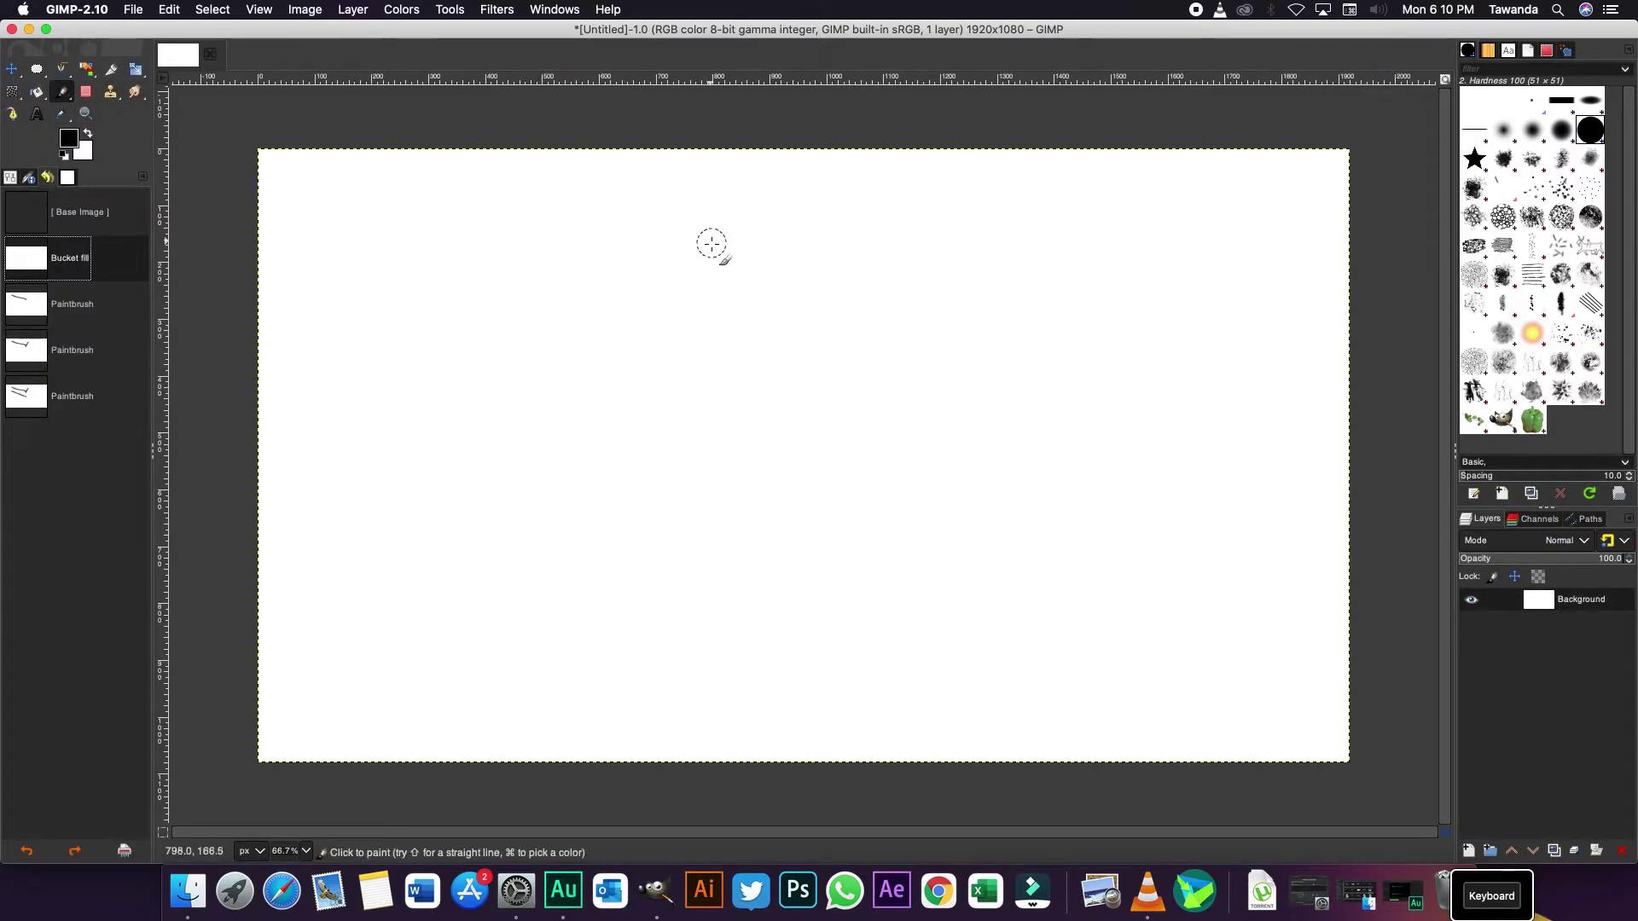
- Paint a black stick figure with the Paintbrush in the canvas's middle: round head, body, two legs with feet and two arms
mouse_move(913, 248)
mouse_down()
mouse_move(804, 266)
mouse_move(841, 444)
mouse_move(962, 315)
mouse_move(918, 249)
mouse_up()
mouse_move(860, 468)
mouse_down()
mouse_move(868, 587)
mouse_move(723, 625)
mouse_up()
mouse_move(864, 591)
mouse_down()
mouse_move(988, 664)
mouse_move(1014, 604)
mouse_up()
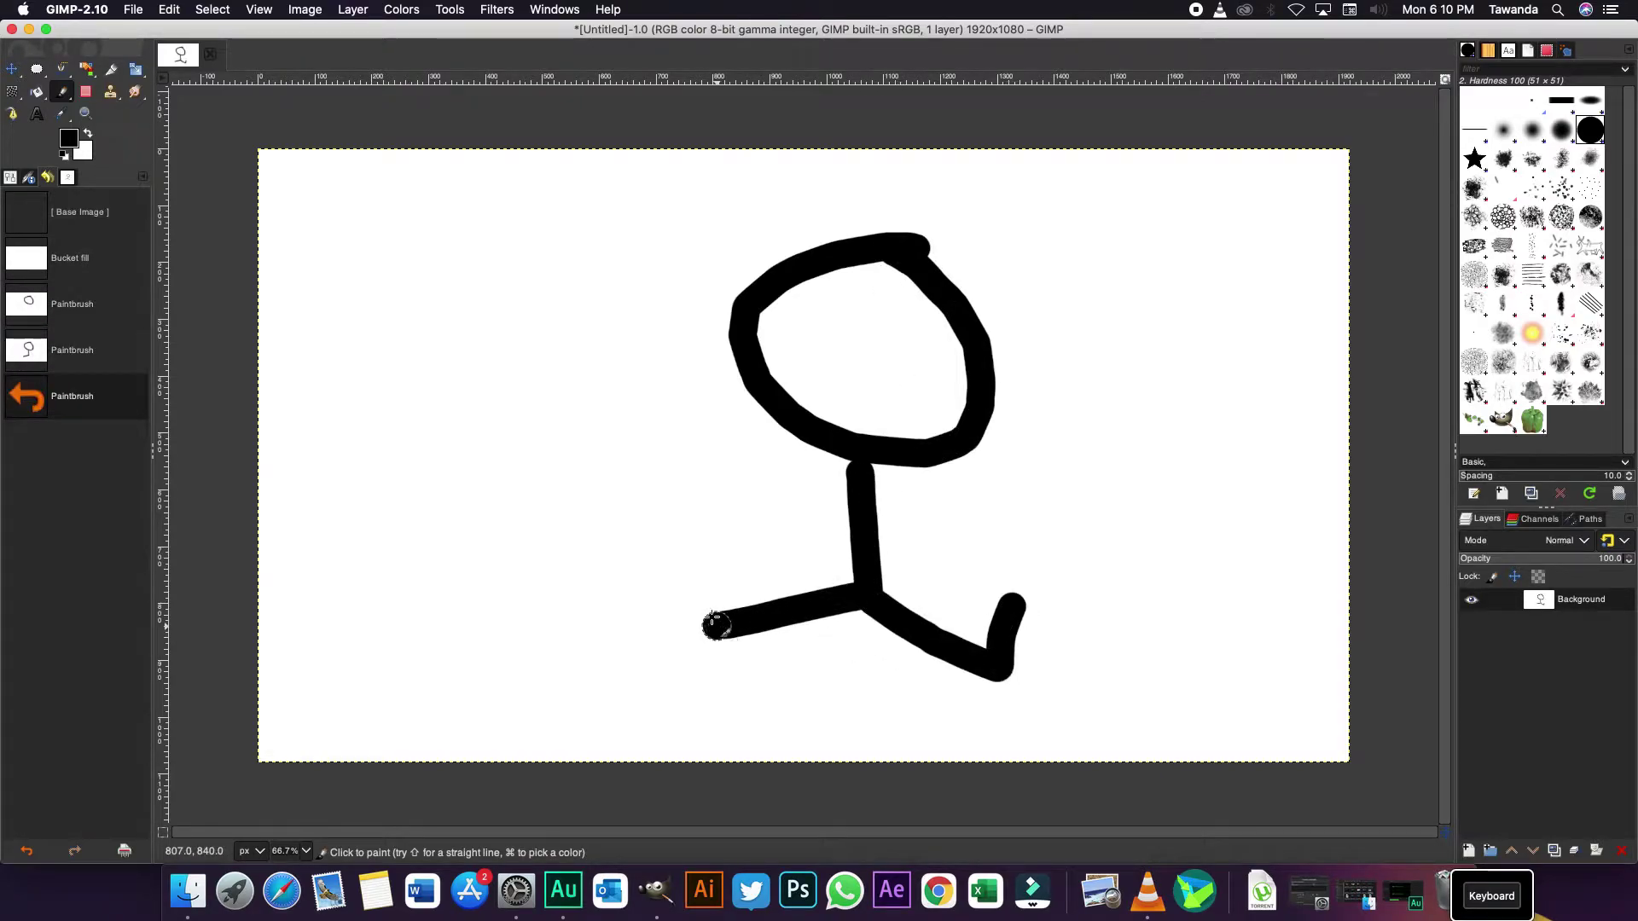
drag(719, 626, 700, 589)
drag(862, 531, 732, 509)
mouse_move(934, 514)
mouse_down()
mouse_move(886, 527)
mouse_move(979, 483)
mouse_up()
- Paint the figure's face with two eyes and a smile, stepping back in the undo history to redo the misplaced second eye
click(817, 313)
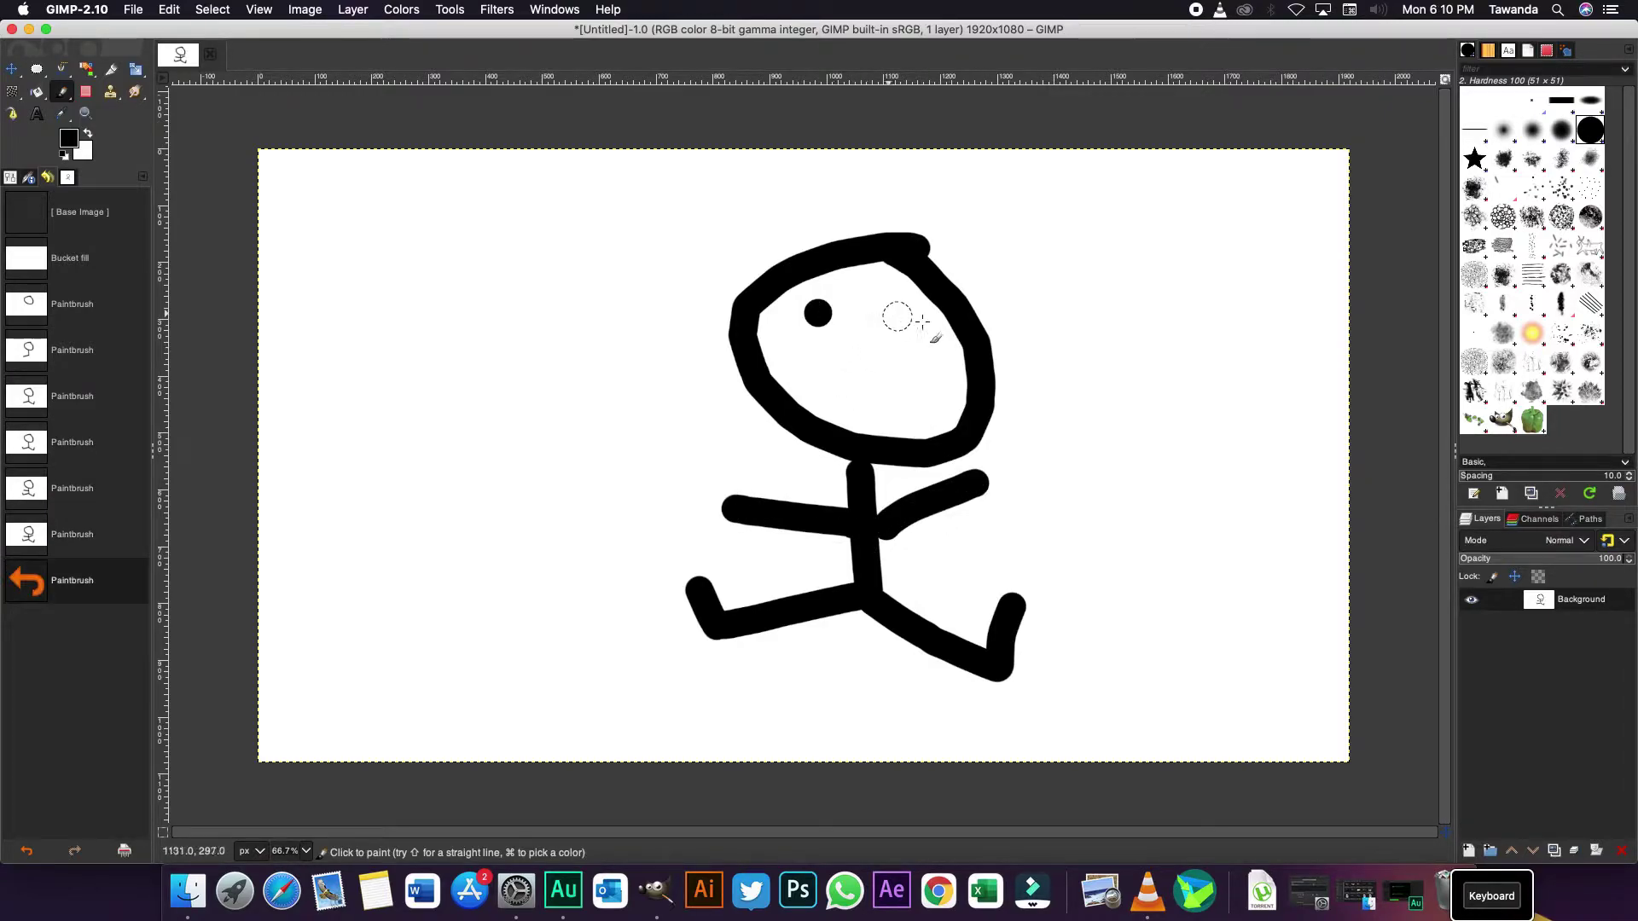
click(942, 321)
click(883, 343)
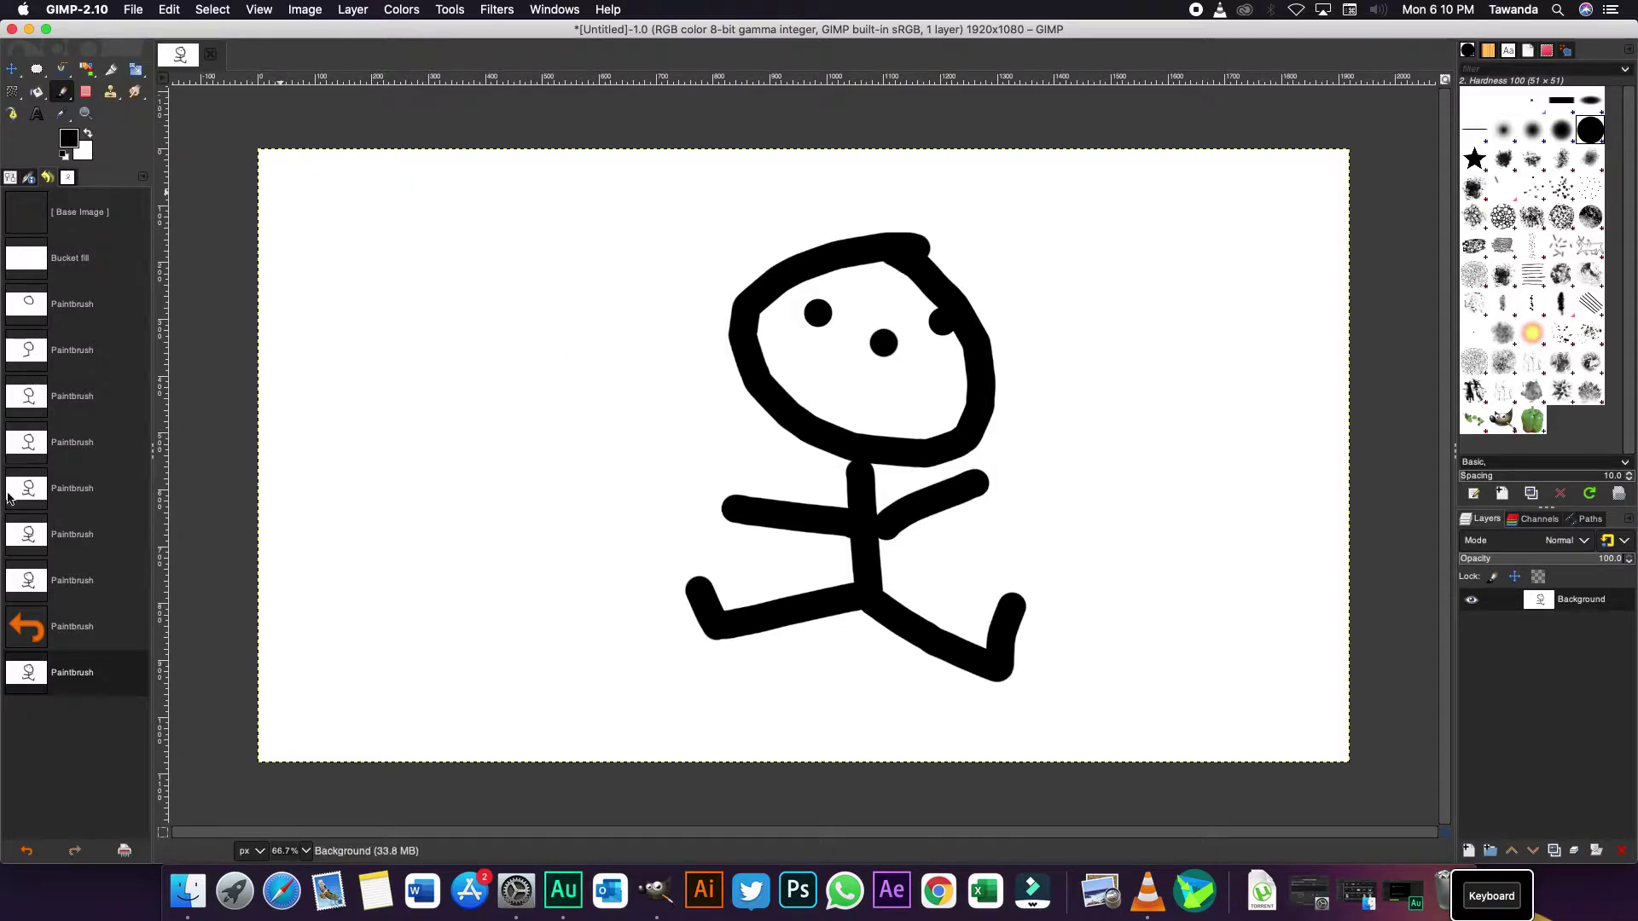
click(31, 581)
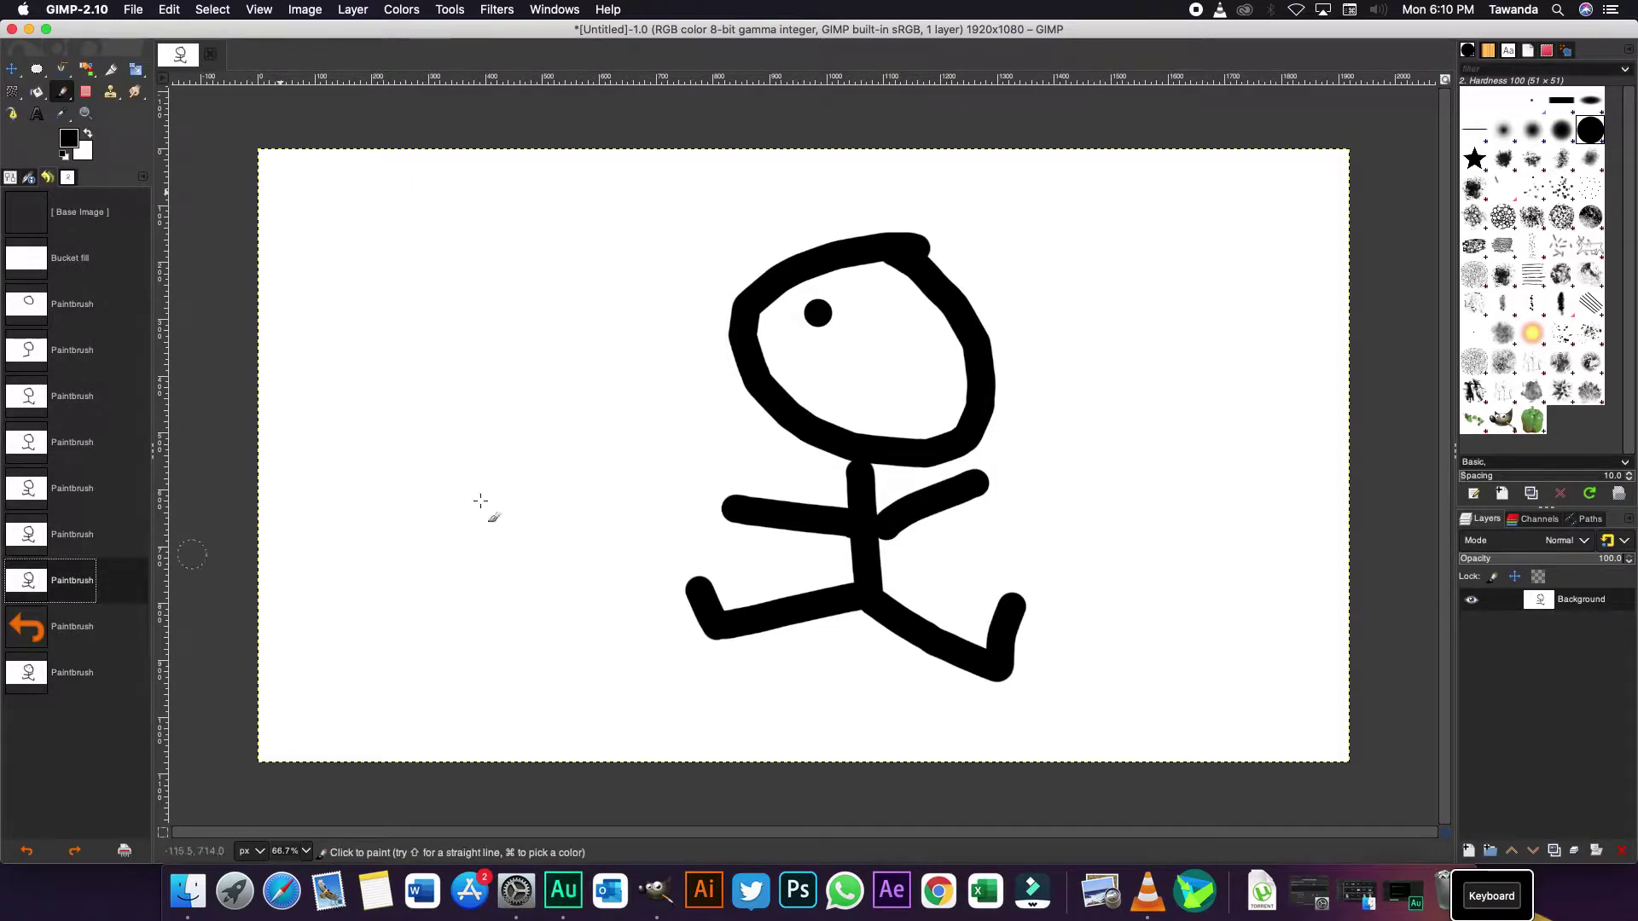
click(893, 335)
drag(793, 384, 952, 372)
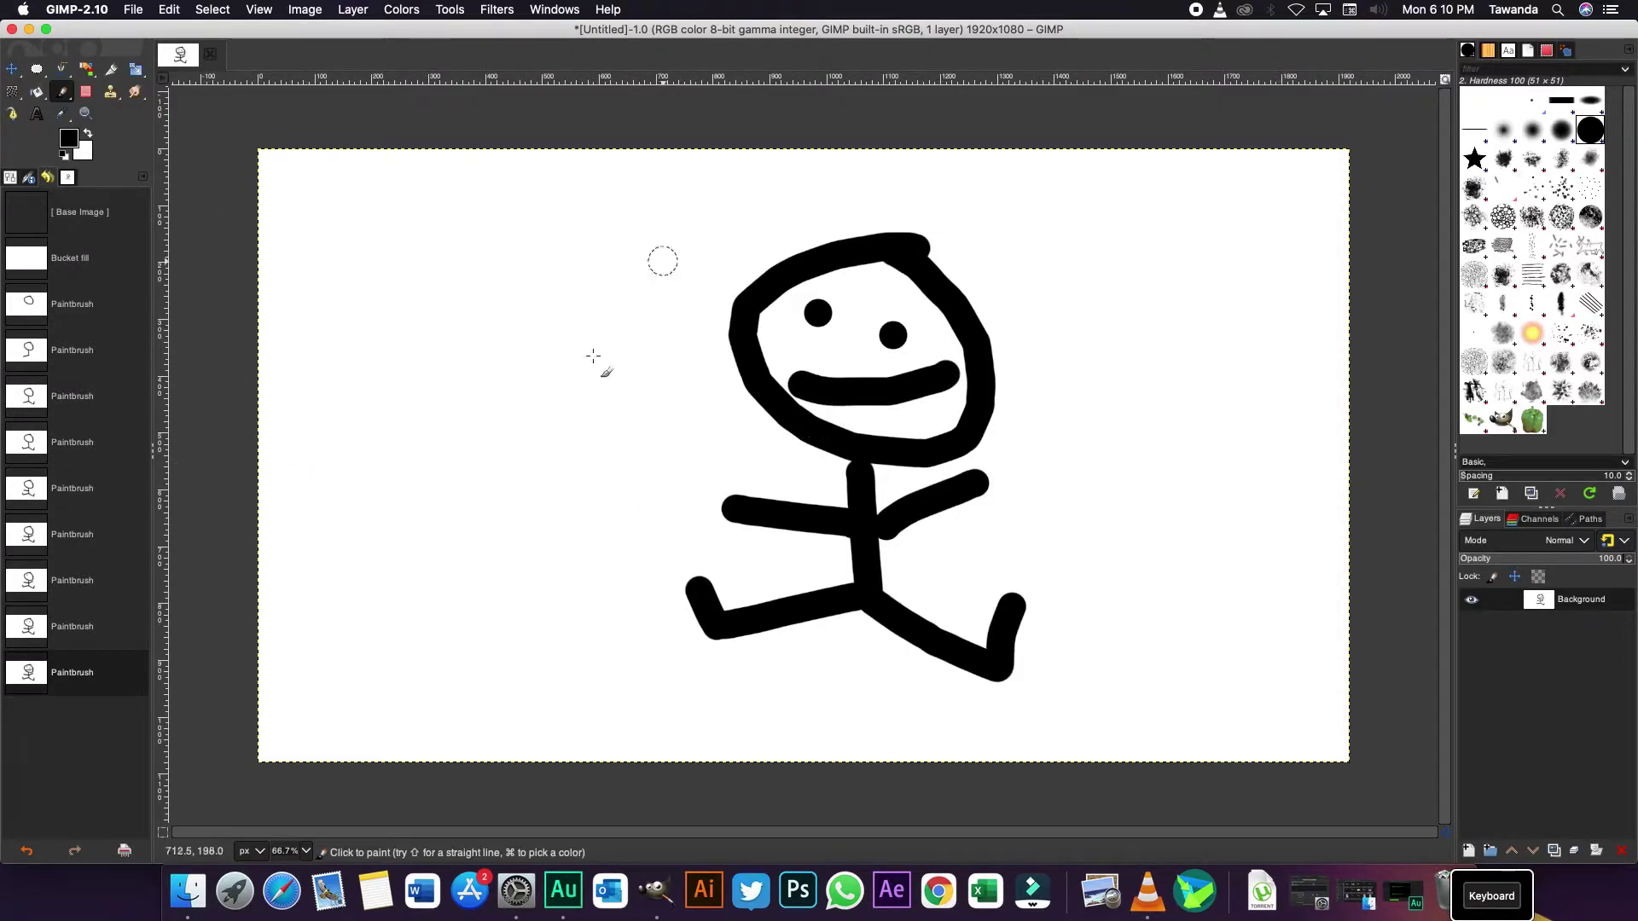
- Restore the white bucket fill state from the undo history and draw a circular Ellipse Select selection about 680 px wide mid-canvas
click(73, 261)
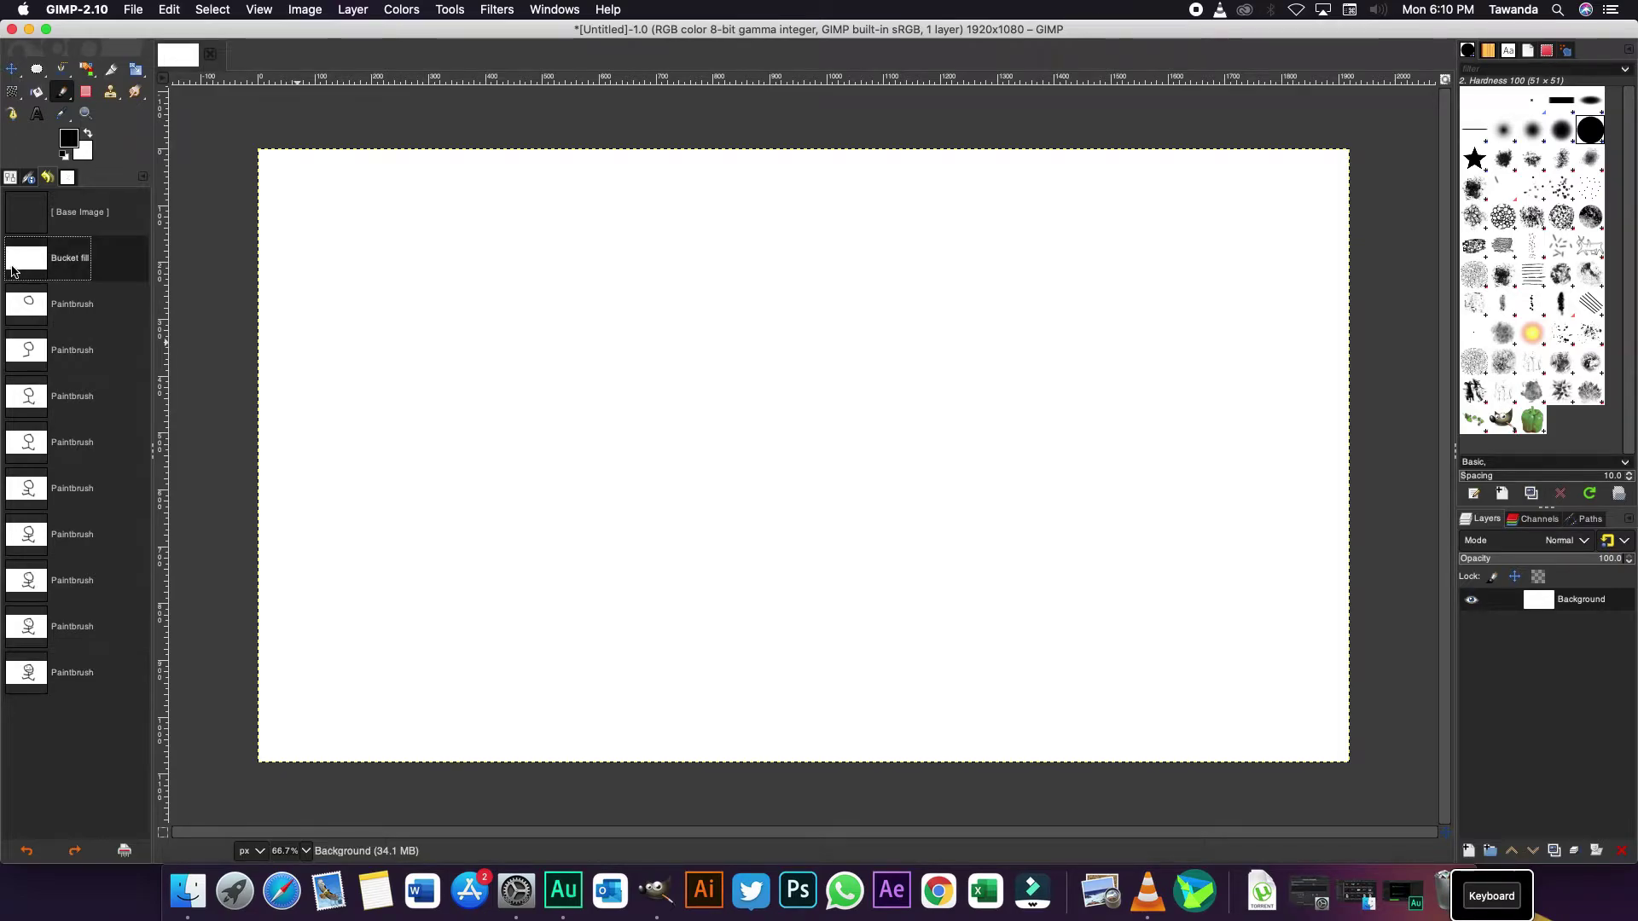
click(39, 73)
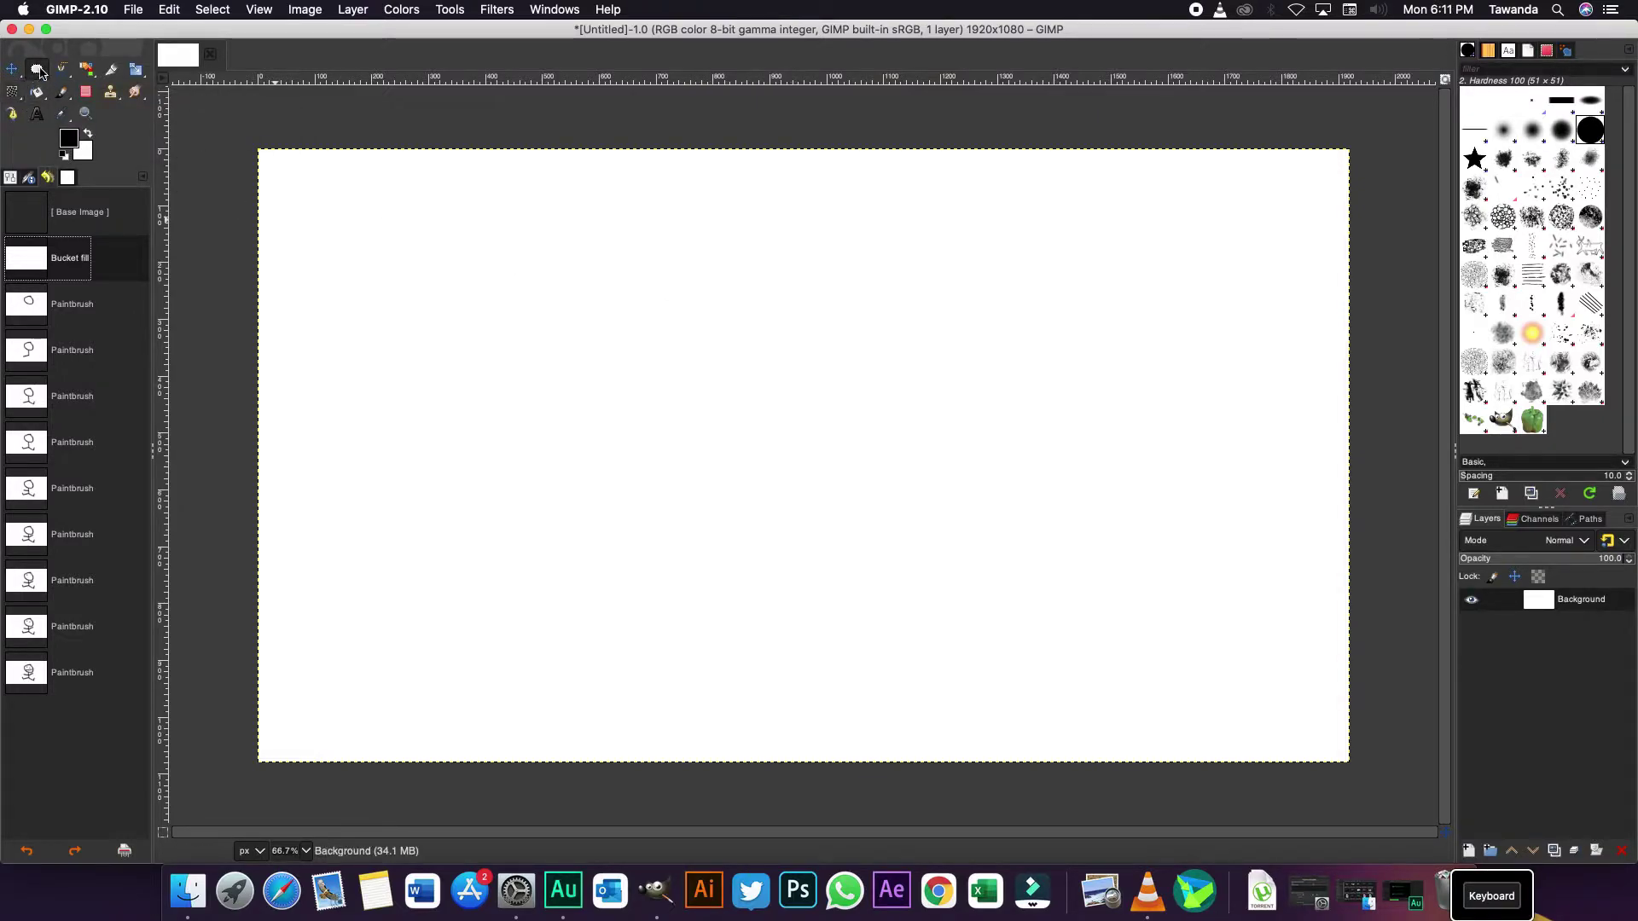
mouse_move(579, 256)
mouse_down()
mouse_move(951, 592)
mouse_move(932, 648)
mouse_move(994, 560)
mouse_move(760, 545)
mouse_move(921, 680)
mouse_move(947, 472)
mouse_move(1036, 552)
mouse_move(987, 643)
mouse_move(713, 548)
mouse_move(754, 483)
mouse_move(775, 546)
mouse_move(929, 563)
mouse_move(954, 645)
mouse_up()
key(shift)
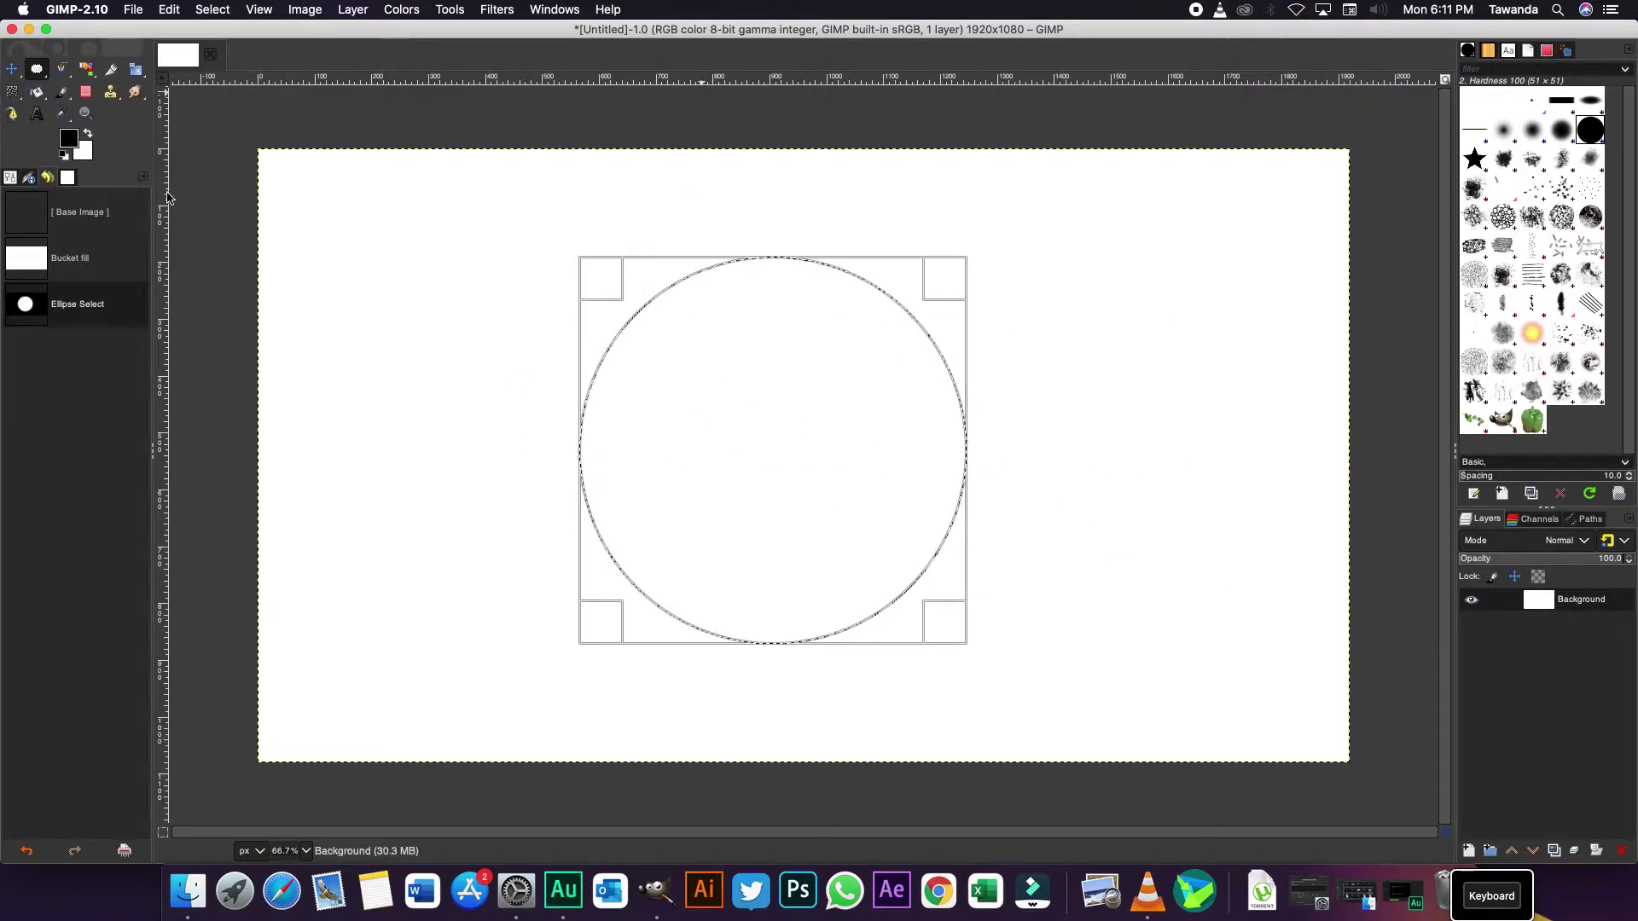
- Fill the circular selection with the foreground color
right_click(757, 352)
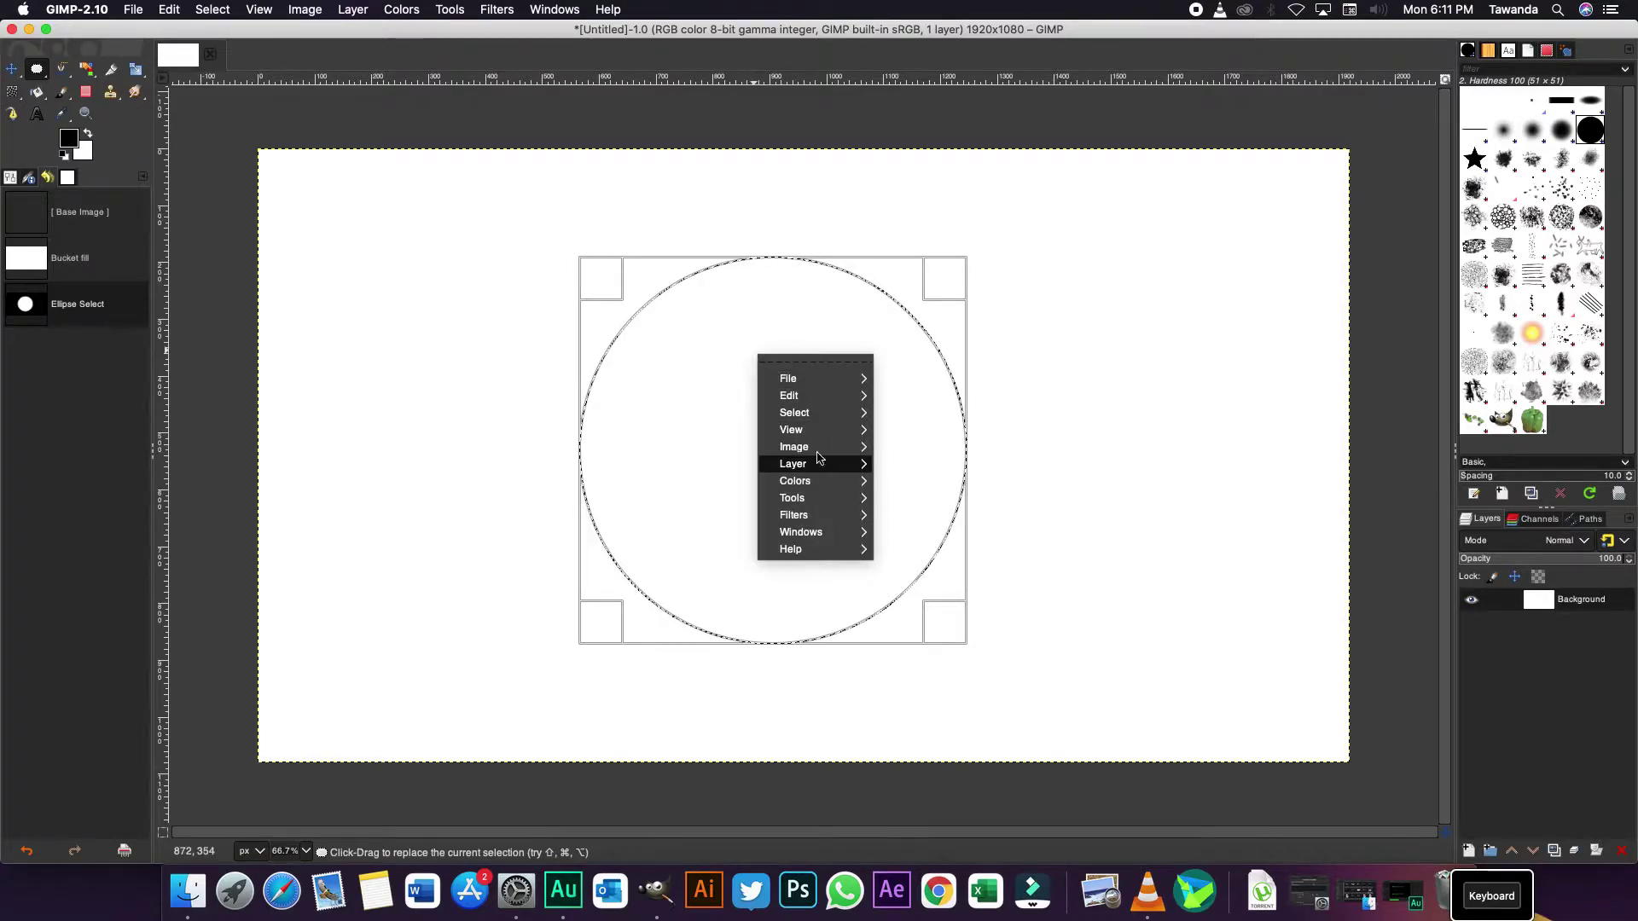
mouse_move(819, 395)
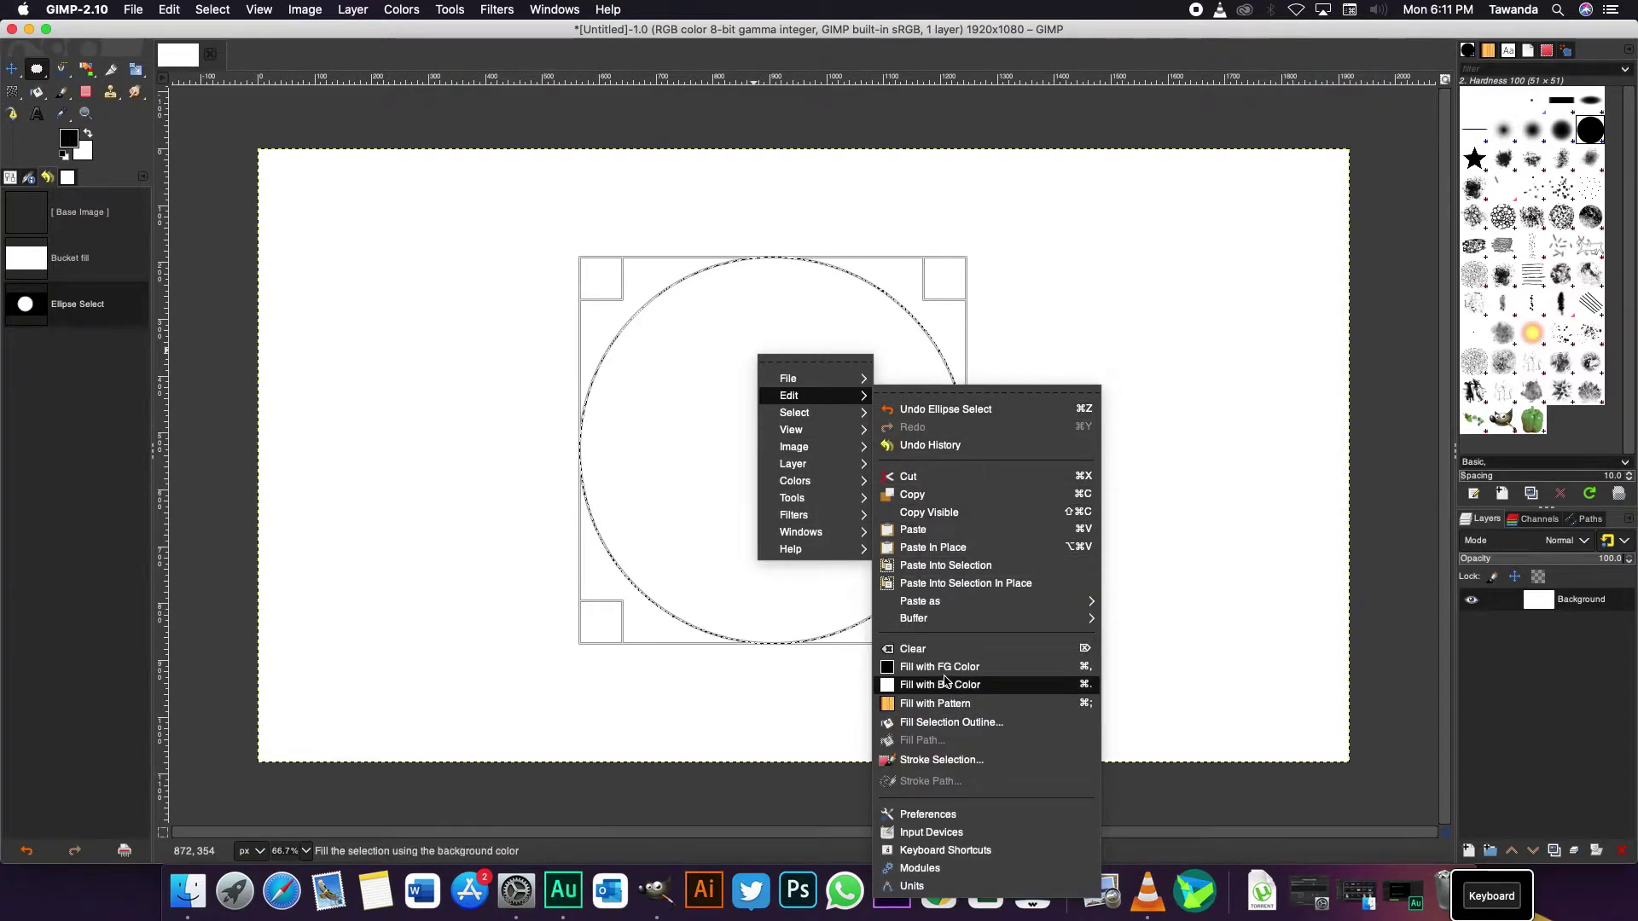
click(947, 667)
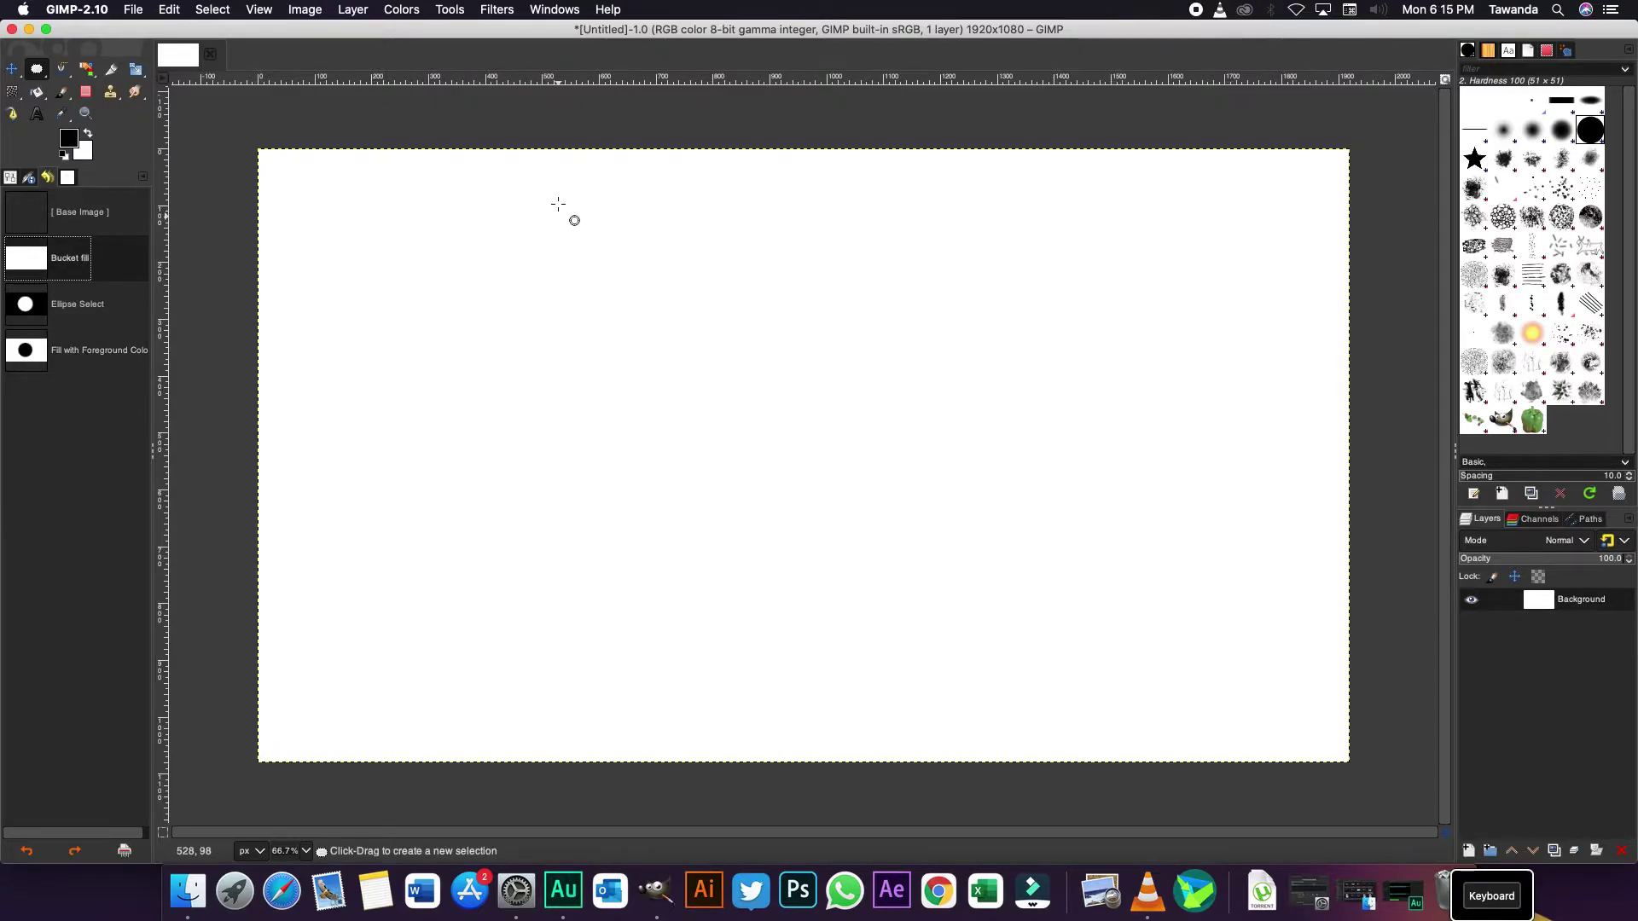
- Draw a circular ellipse selection about 770 px wide mid-canvas and bucket fill it with black
drag(554, 200, 991, 638)
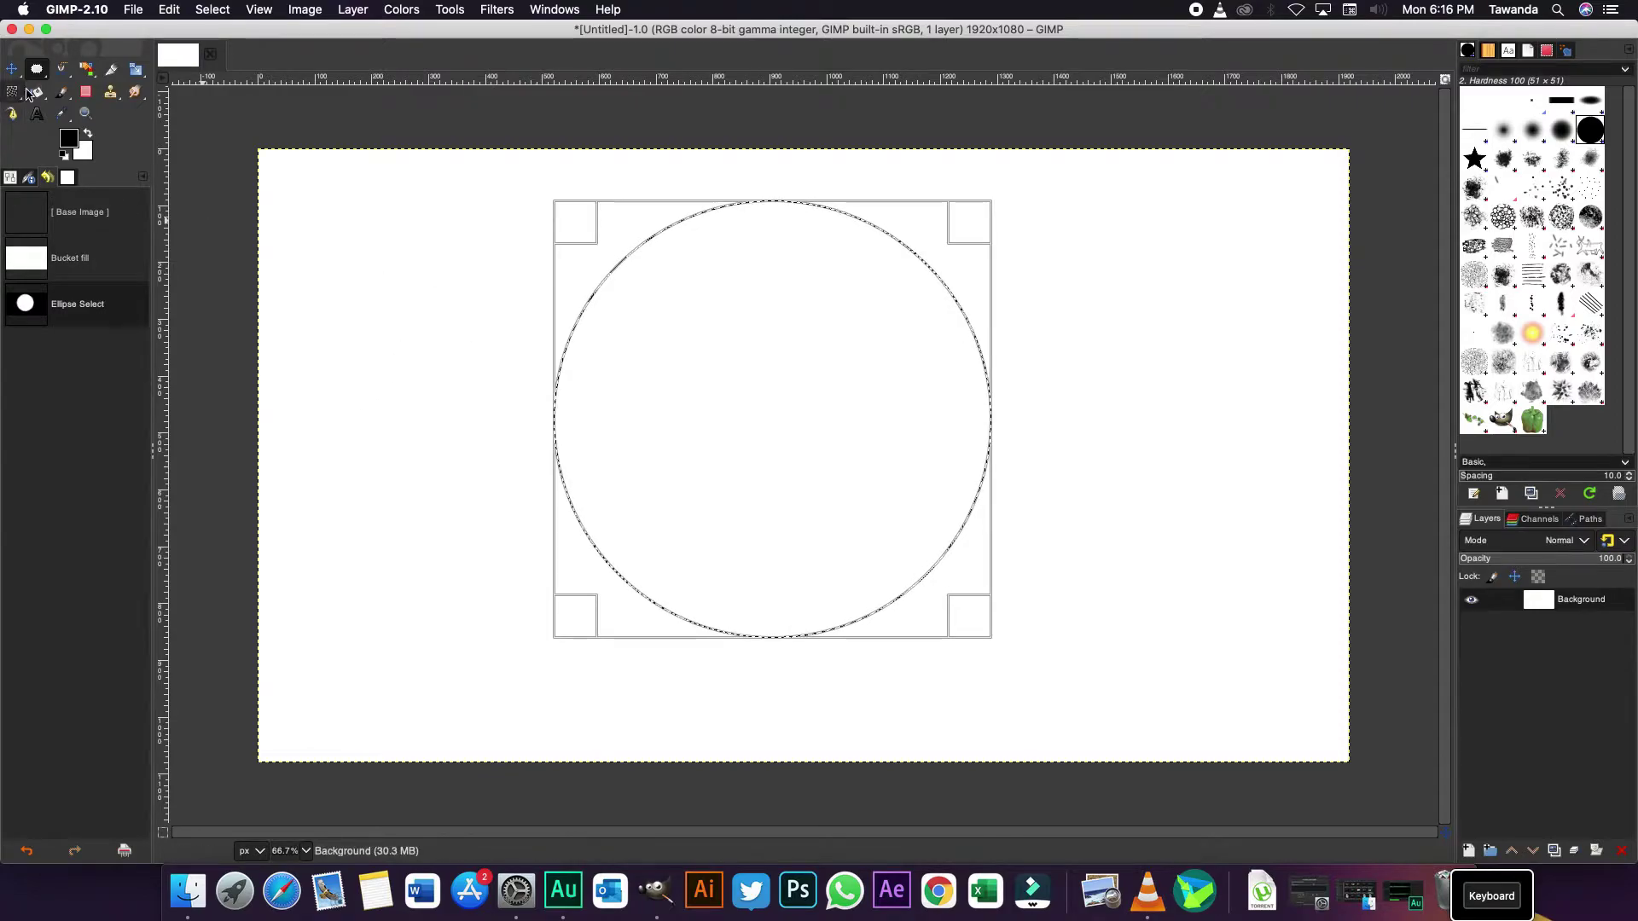
click(37, 93)
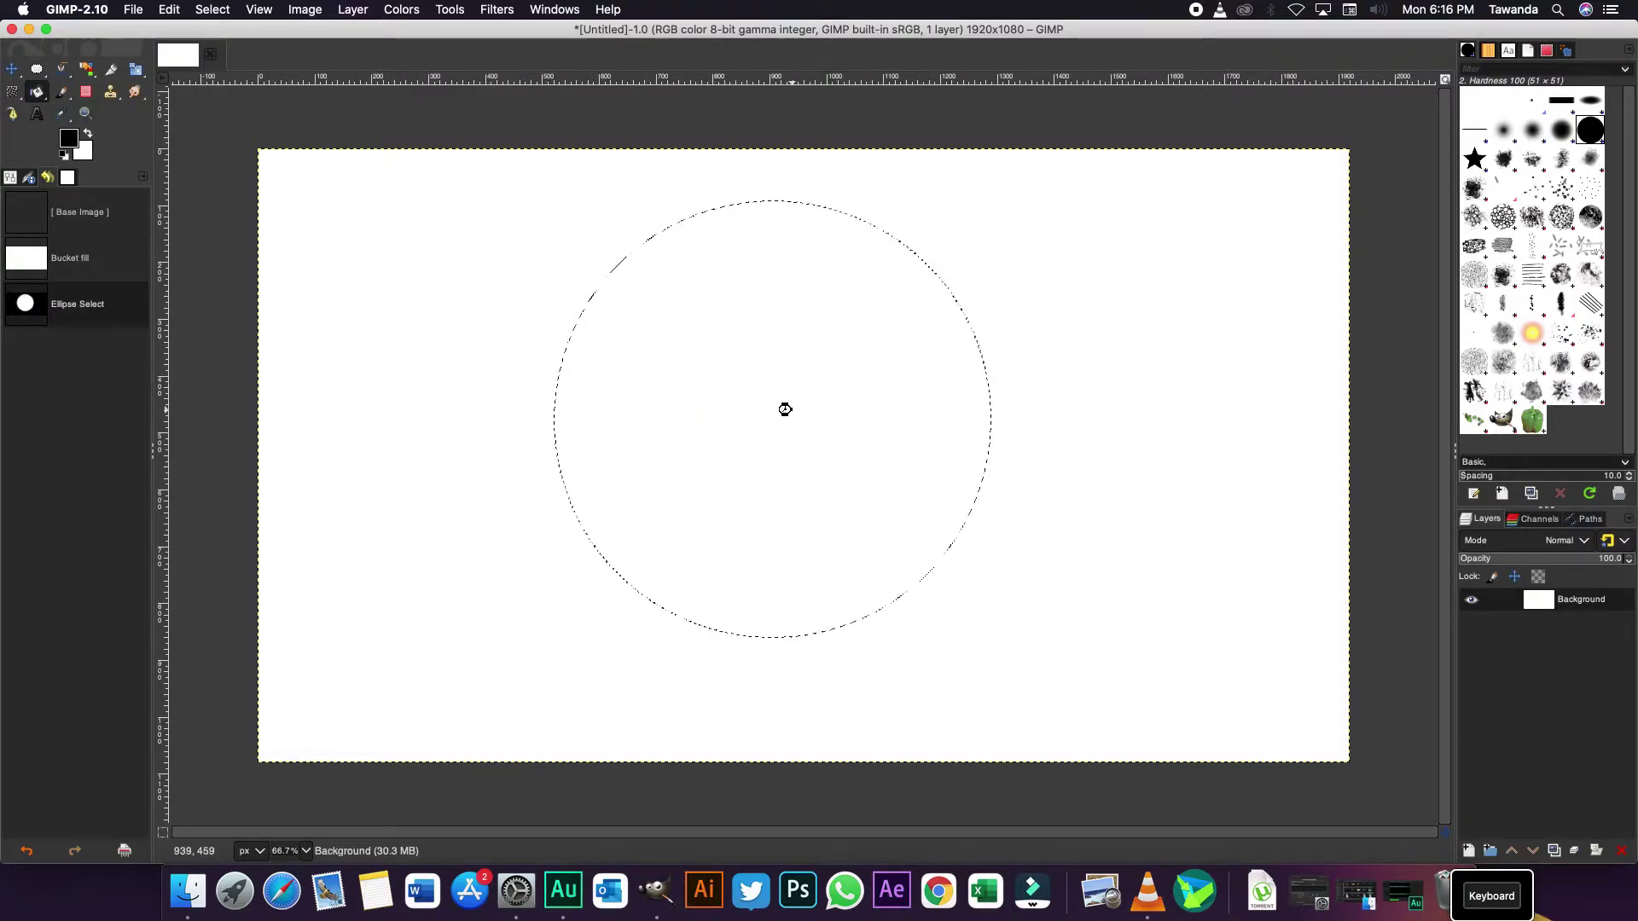
click(785, 410)
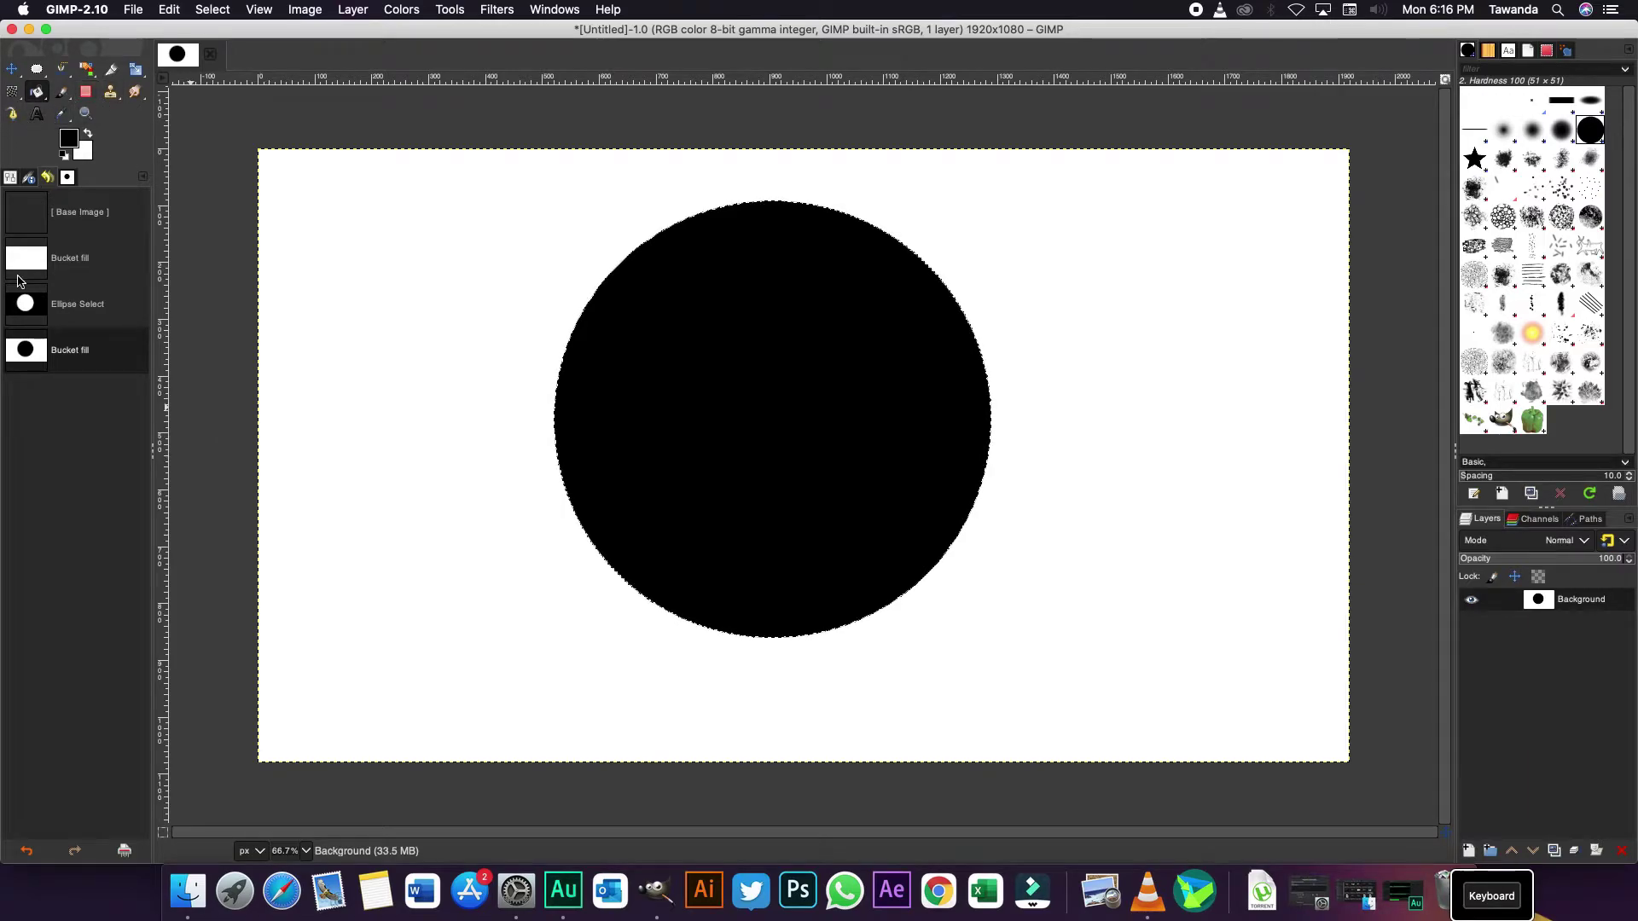
- Switch the undo history between the white bucket fill and the black circle fill, ending on the white fill
click(69, 261)
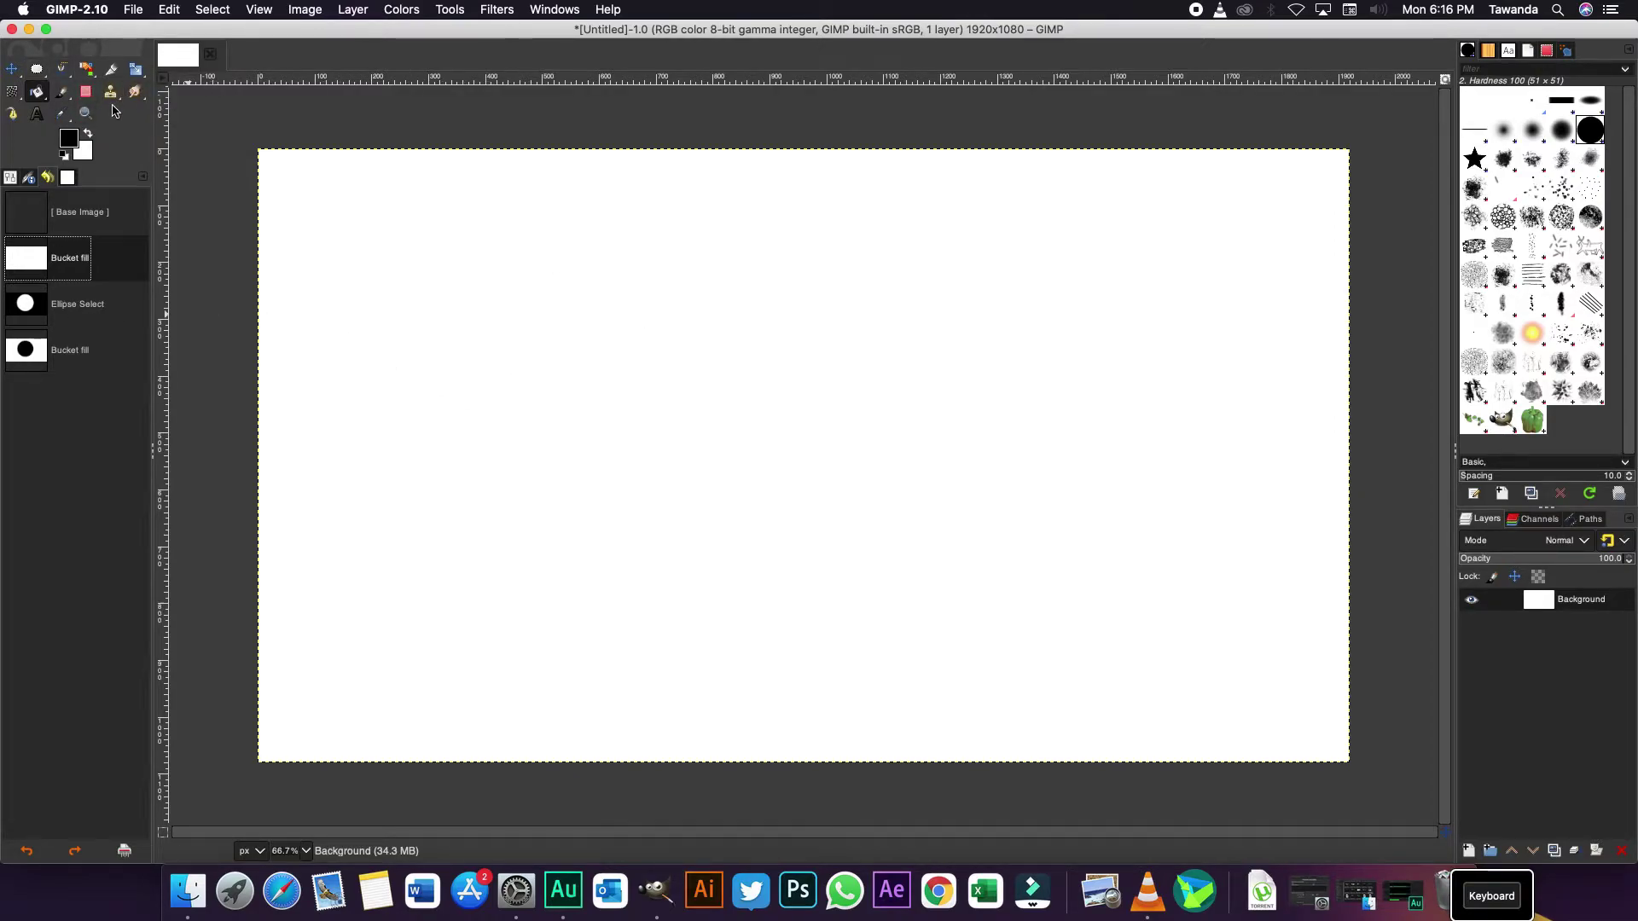
click(49, 357)
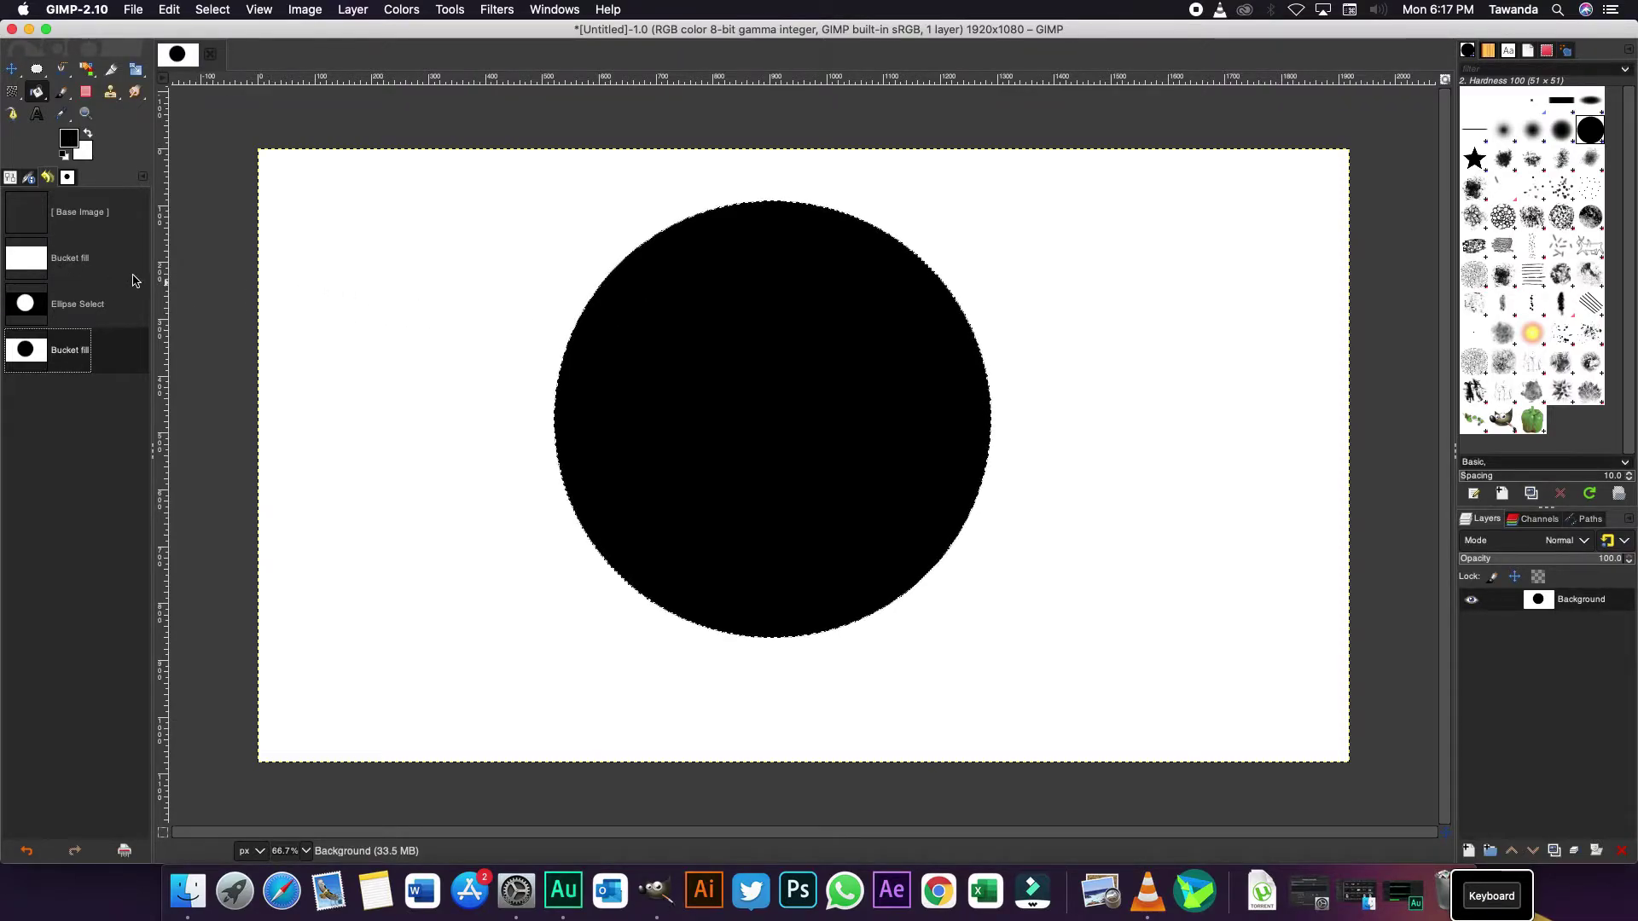
click(67, 263)
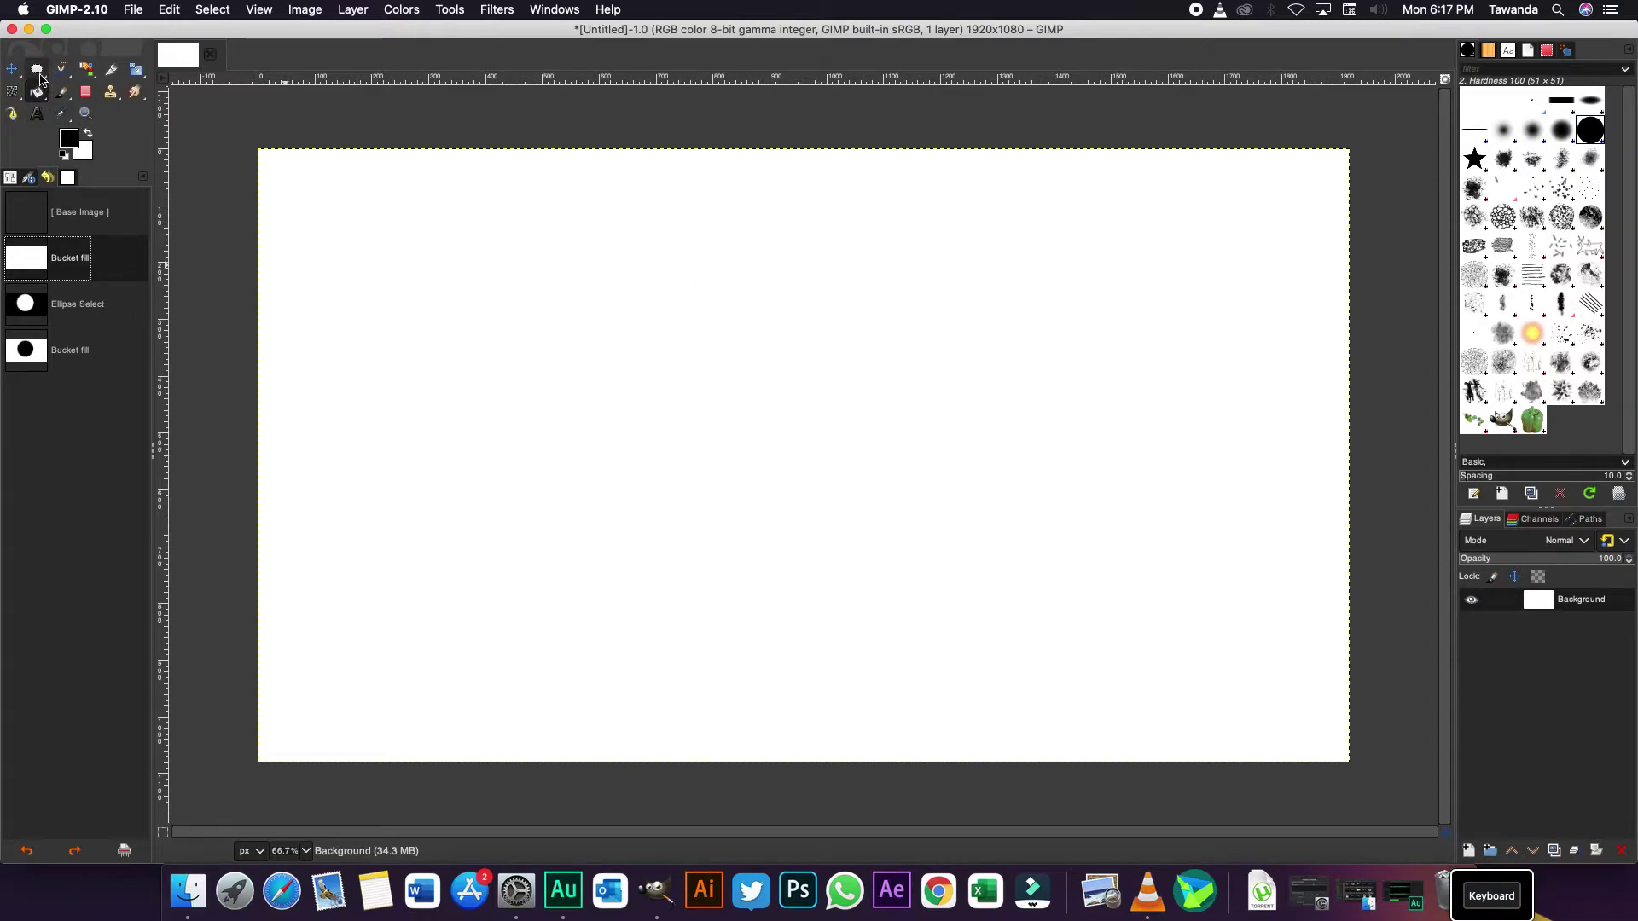
- Paint a long black zigzag stroke in the canvas's upper half with the Paintbrush and cross it with a vertical stroke
click(64, 95)
click(38, 94)
click(65, 94)
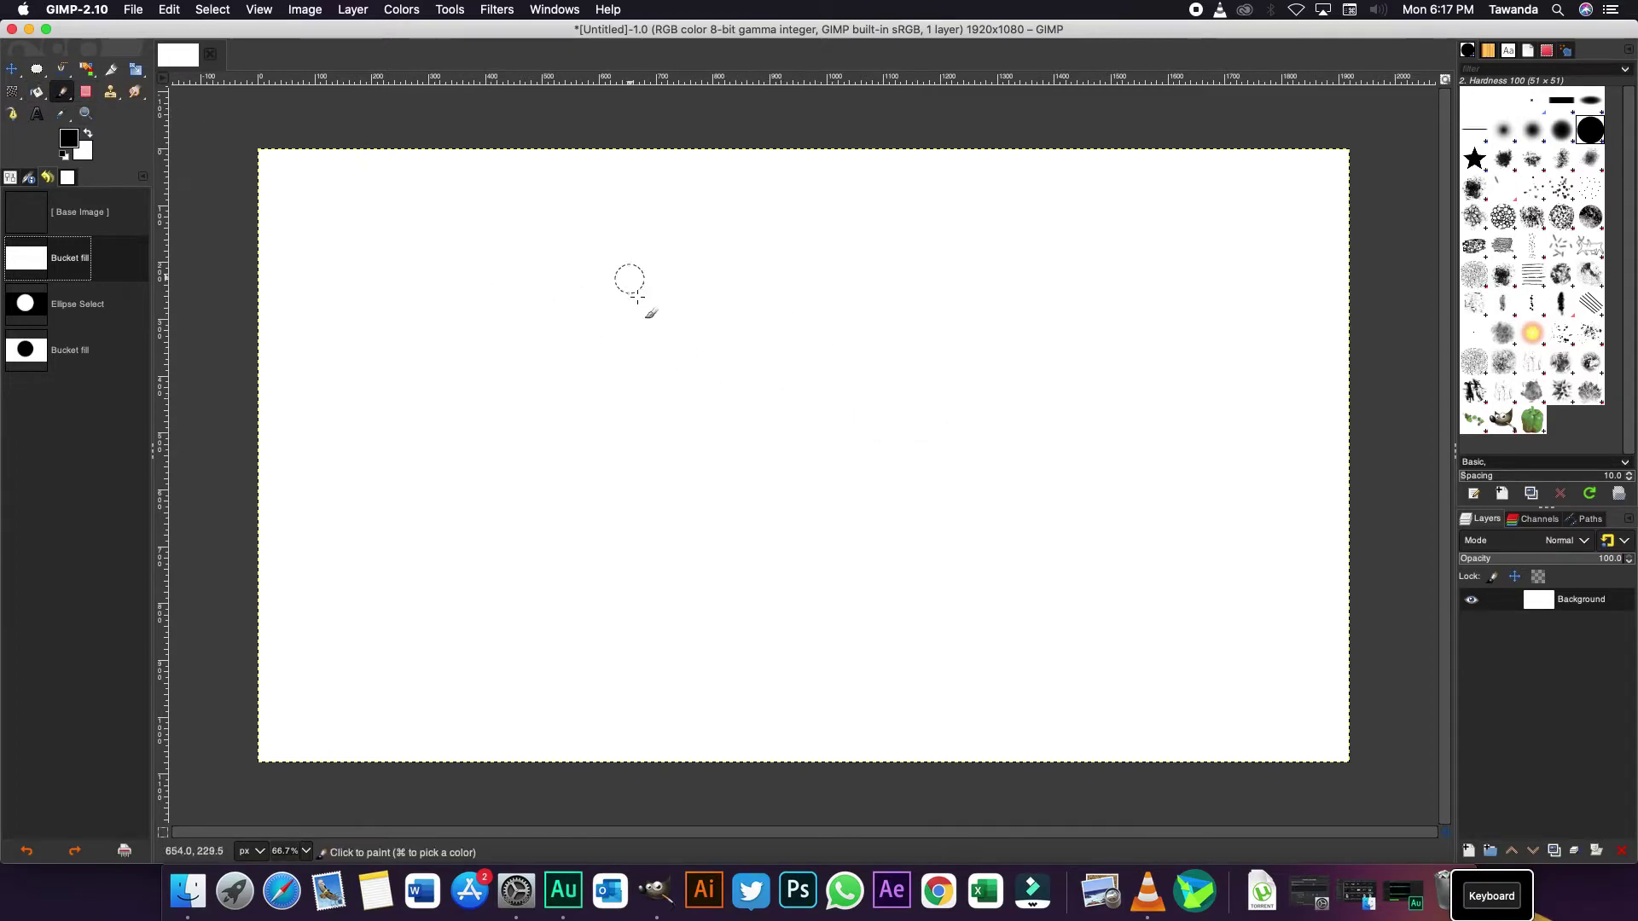
mouse_move(505, 290)
mouse_down()
mouse_move(1085, 295)
mouse_move(809, 502)
mouse_up()
drag(655, 219, 671, 449)
- Erase across the painted strokes with the Eraser, using several diagonal strokes and one following the zigzag
click(92, 93)
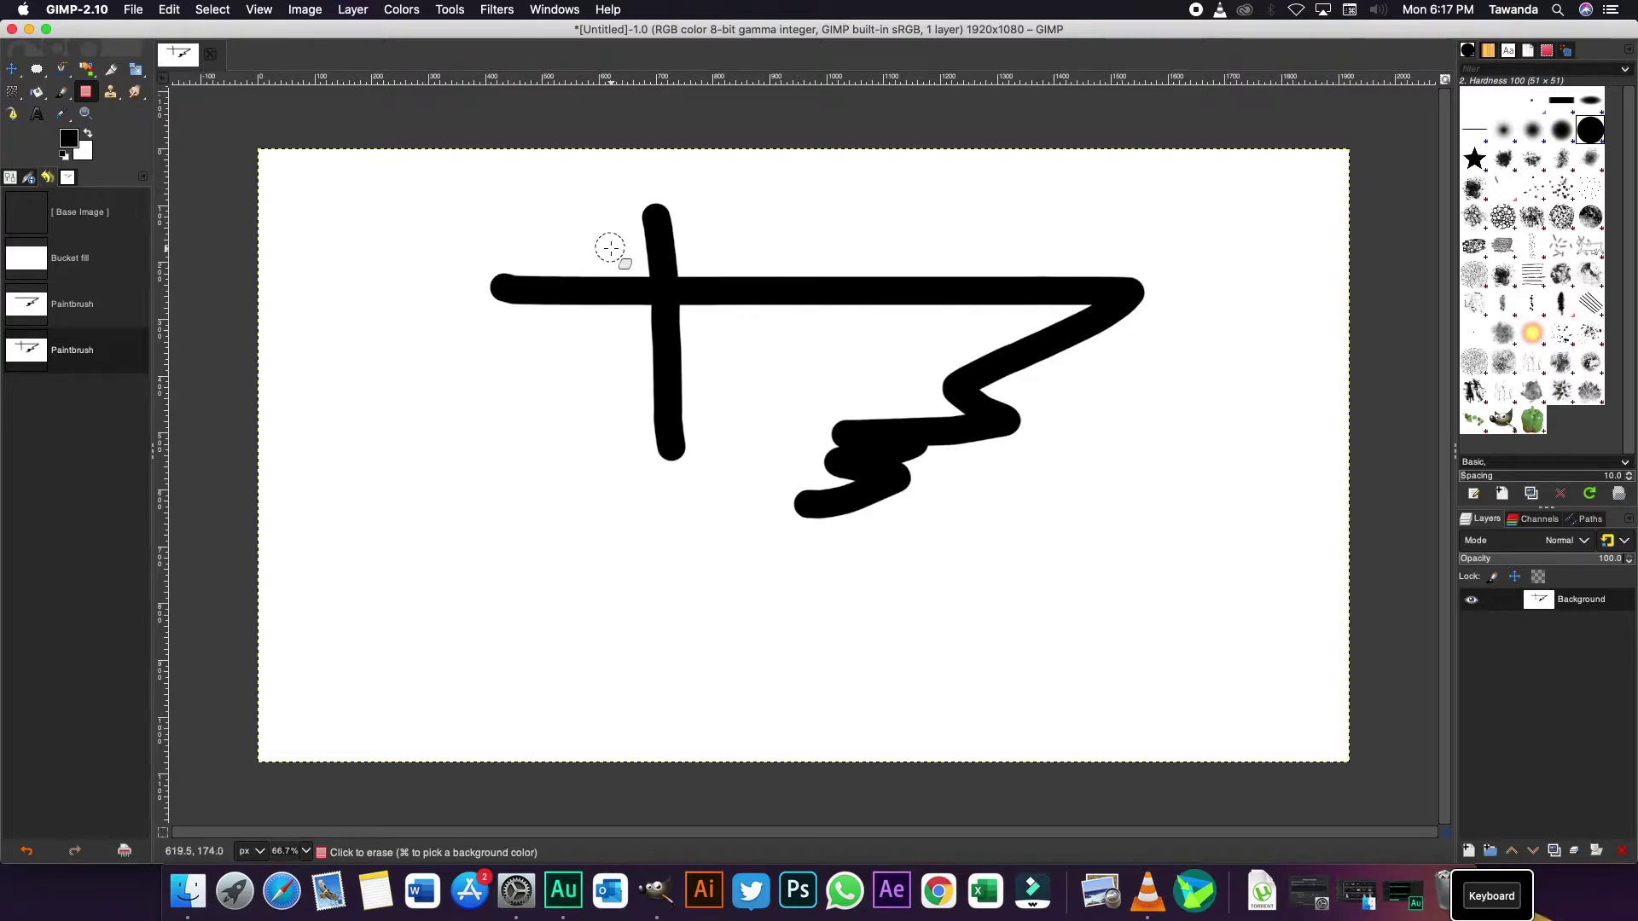
drag(609, 246, 710, 207)
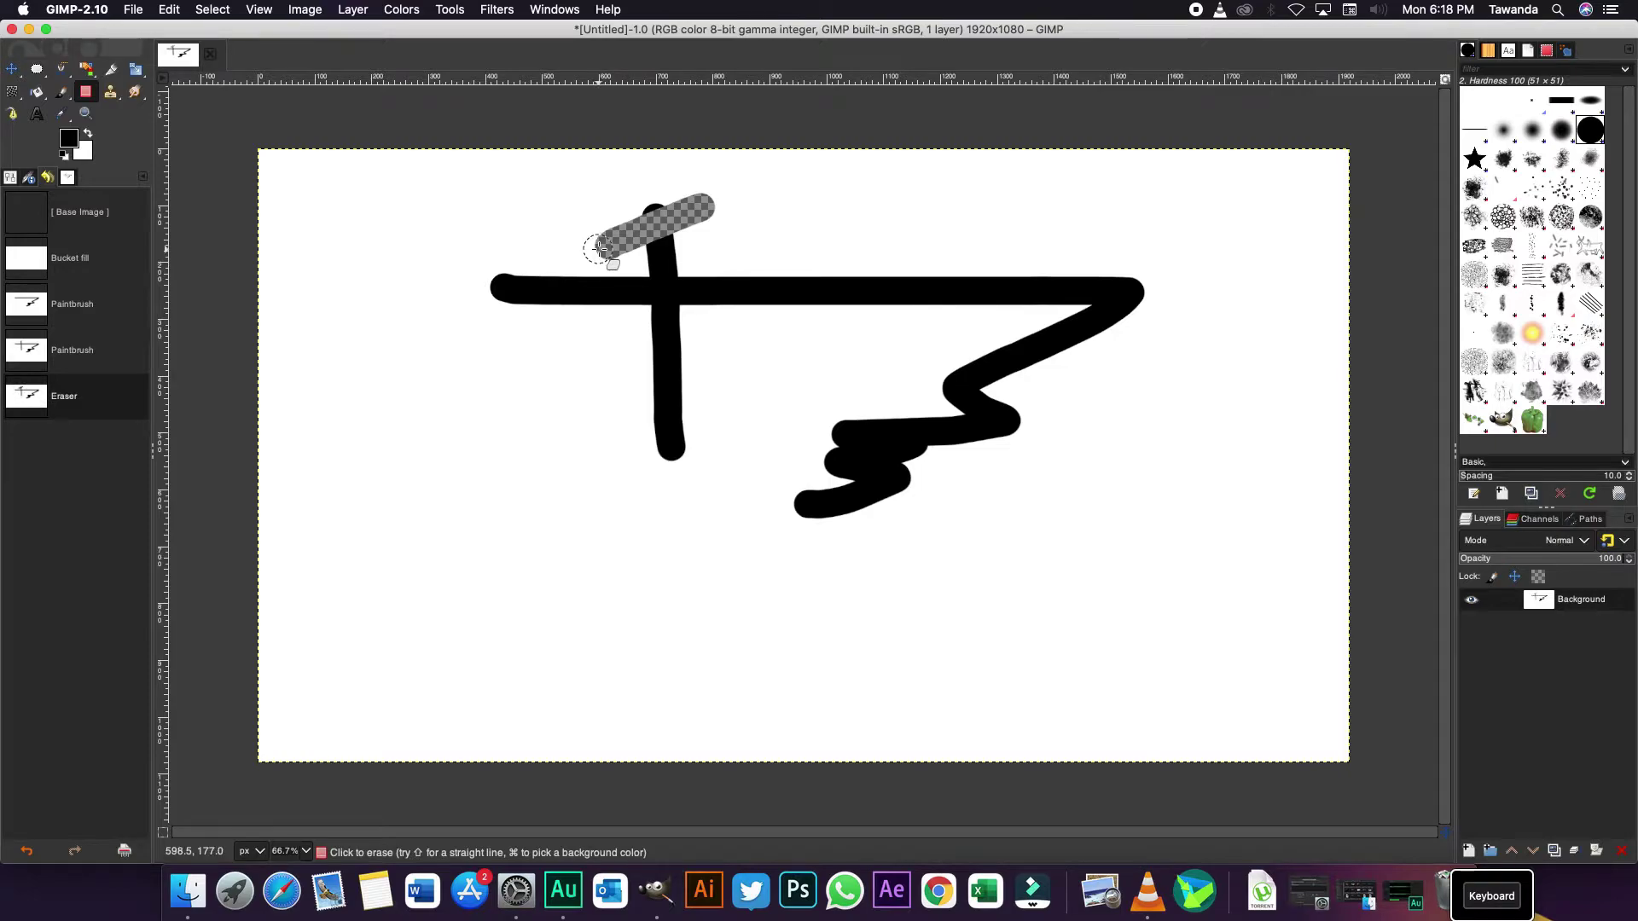
mouse_move(760, 220)
mouse_down()
mouse_move(661, 435)
mouse_move(642, 438)
mouse_up()
mouse_move(491, 218)
mouse_down()
mouse_move(783, 551)
mouse_move(798, 502)
mouse_move(889, 506)
mouse_move(896, 482)
mouse_move(836, 494)
mouse_move(864, 459)
mouse_move(920, 463)
mouse_move(987, 424)
mouse_move(987, 392)
mouse_move(1037, 334)
mouse_move(1162, 312)
mouse_move(1127, 286)
mouse_move(450, 288)
mouse_up()
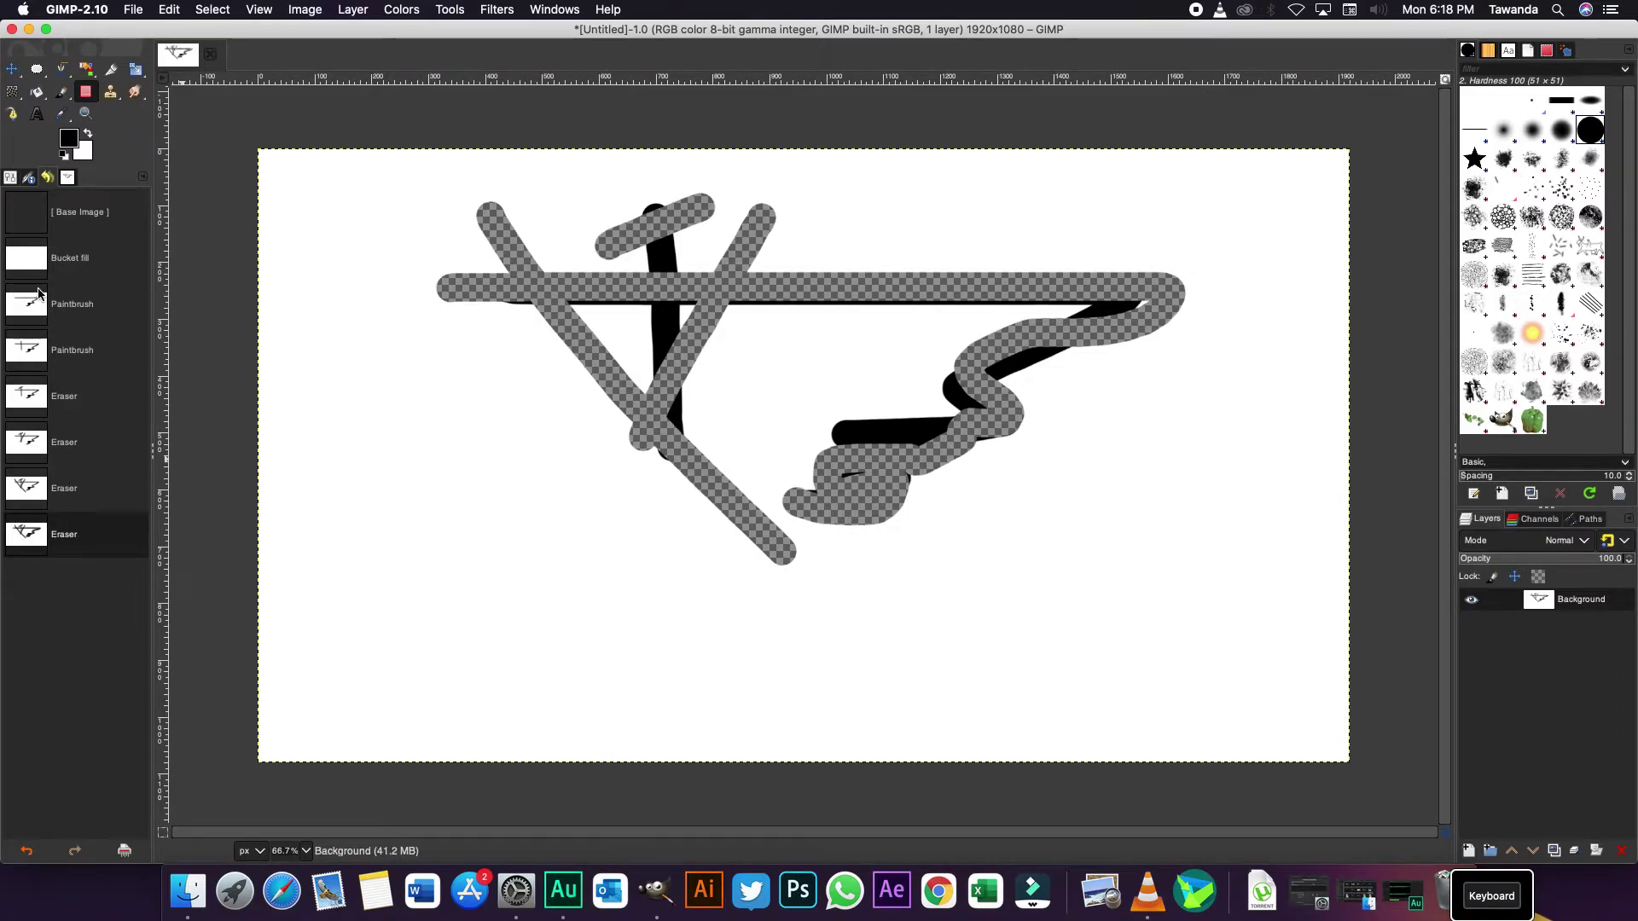
- Return the image to its base state in the undo history and bucket fill the transparent canvas with black
click(43, 216)
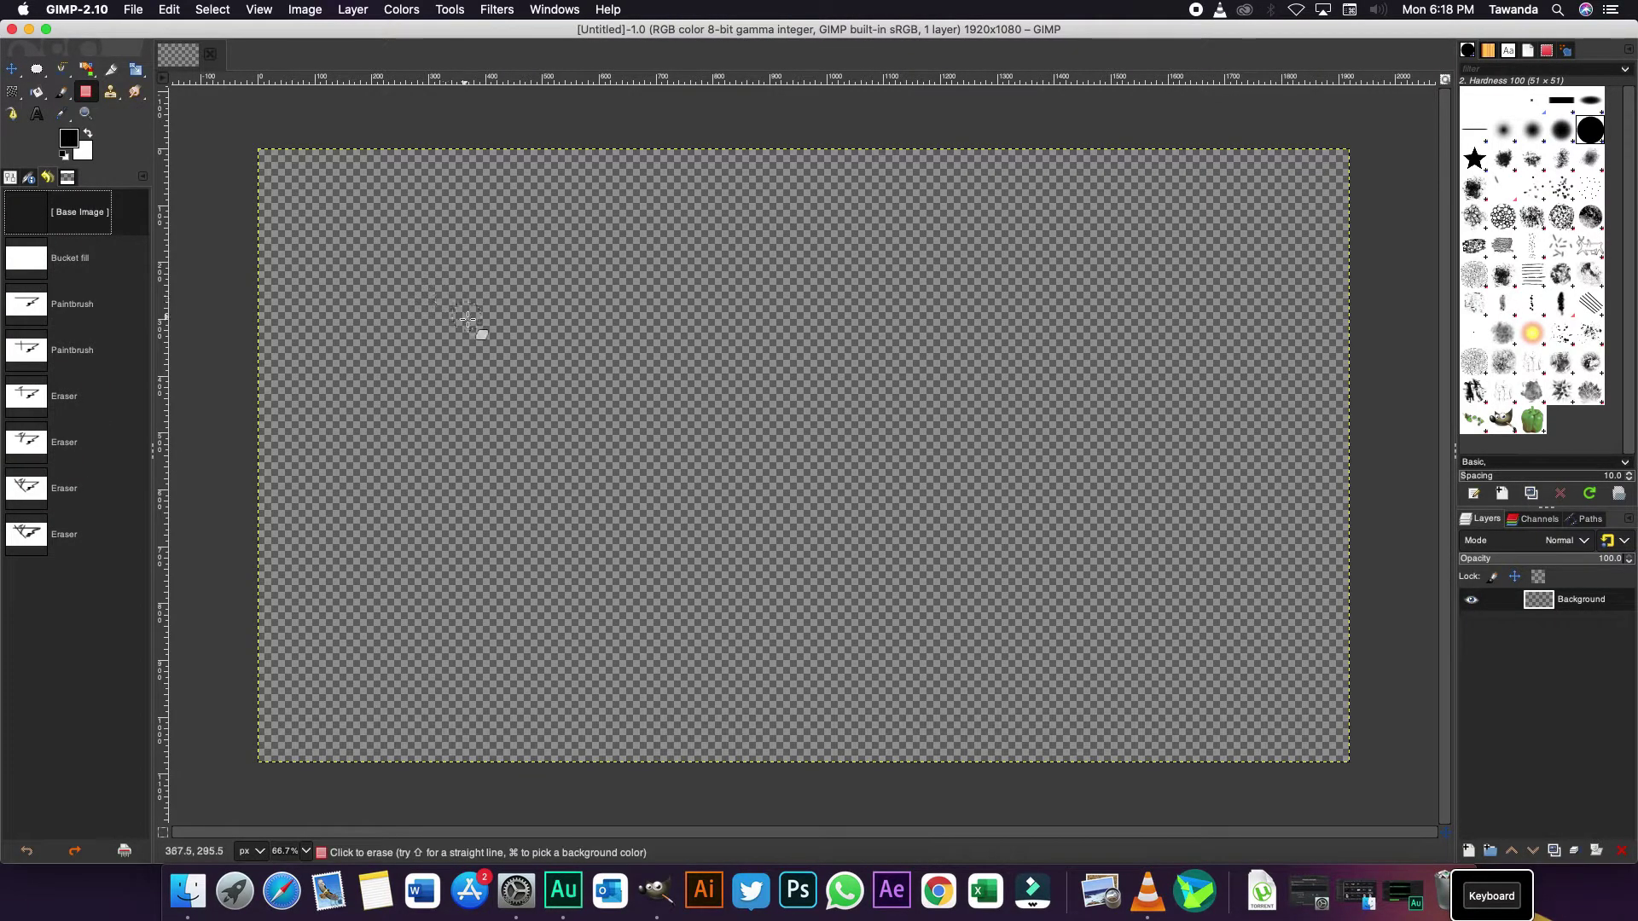
click(37, 91)
click(601, 438)
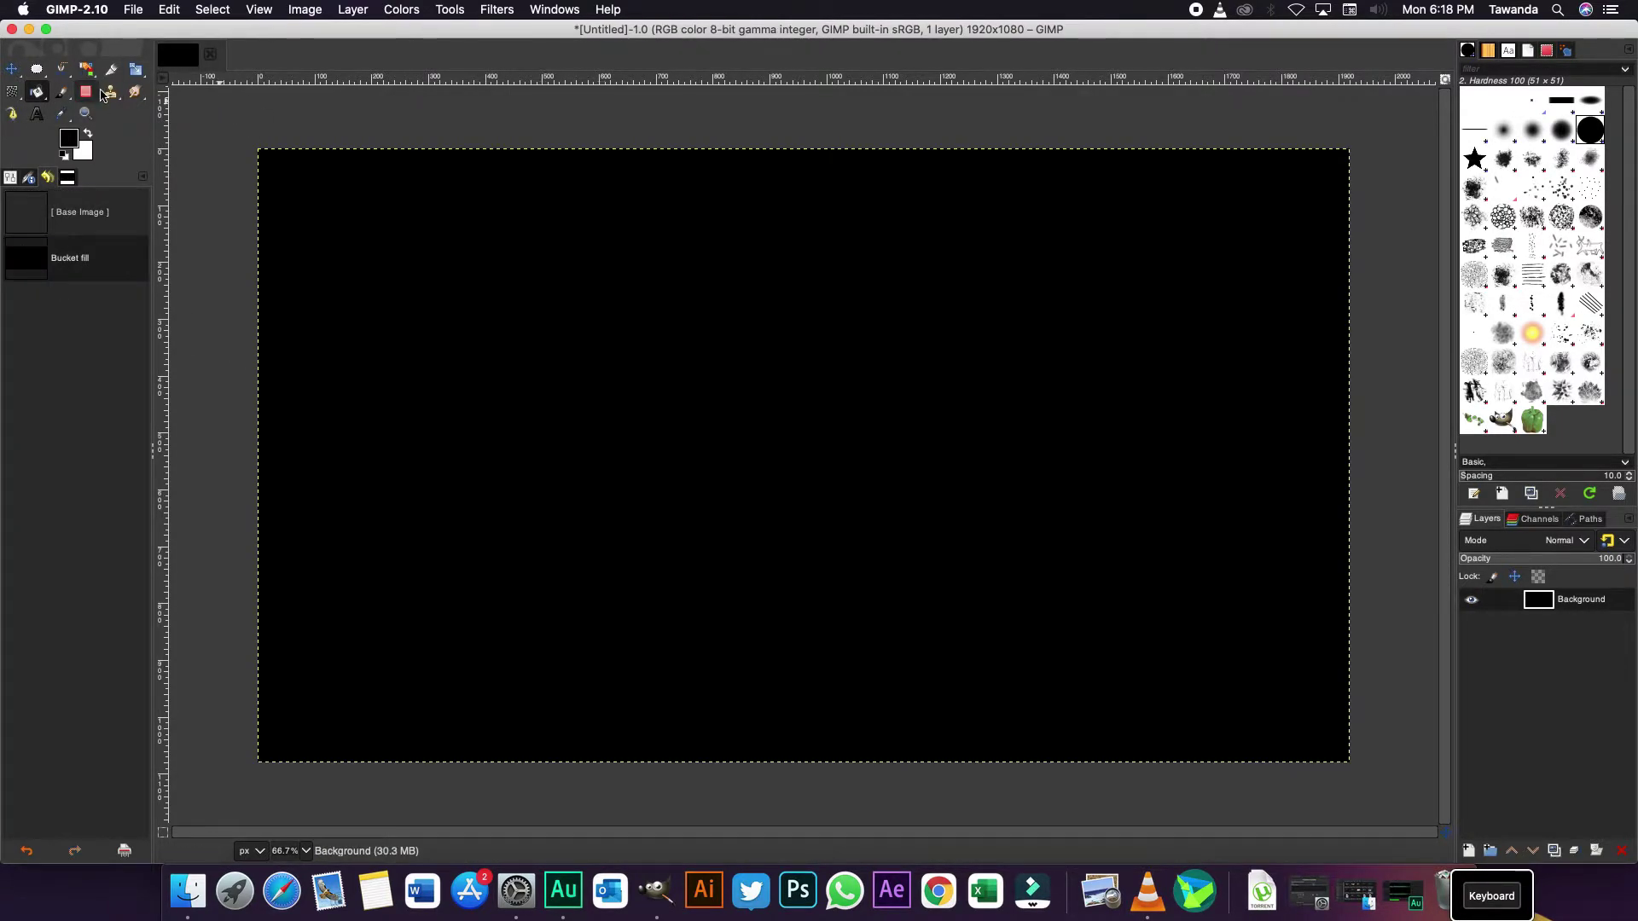
- Erase a diagonal stroke from the black fill and step back to the bucket fill state in the undo history
click(86, 91)
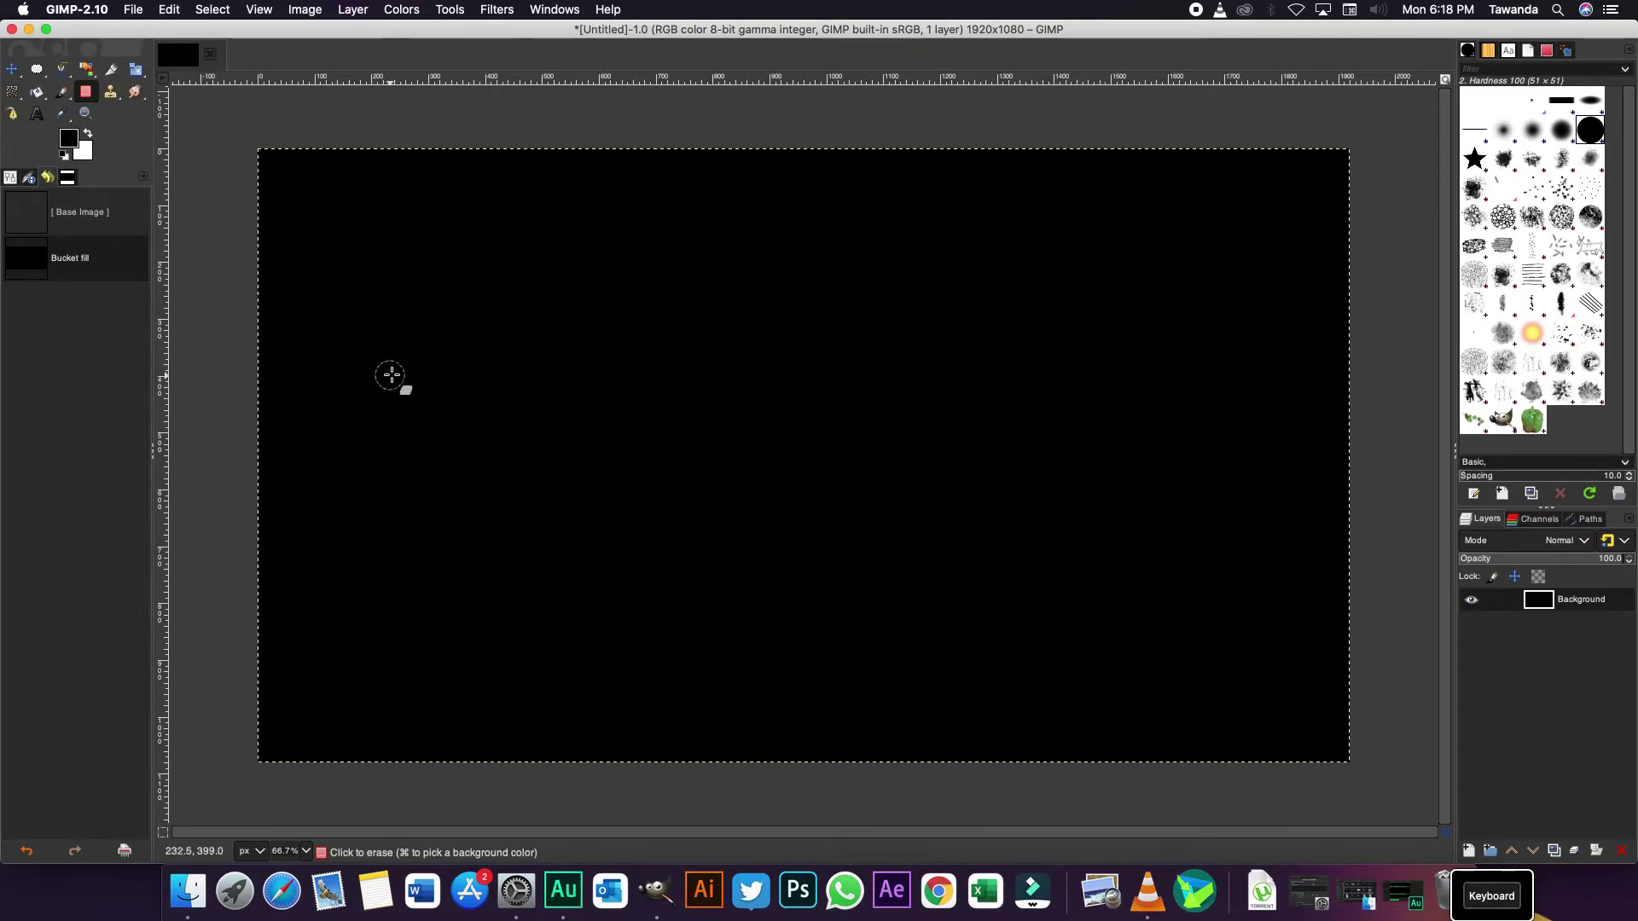
drag(554, 235, 646, 424)
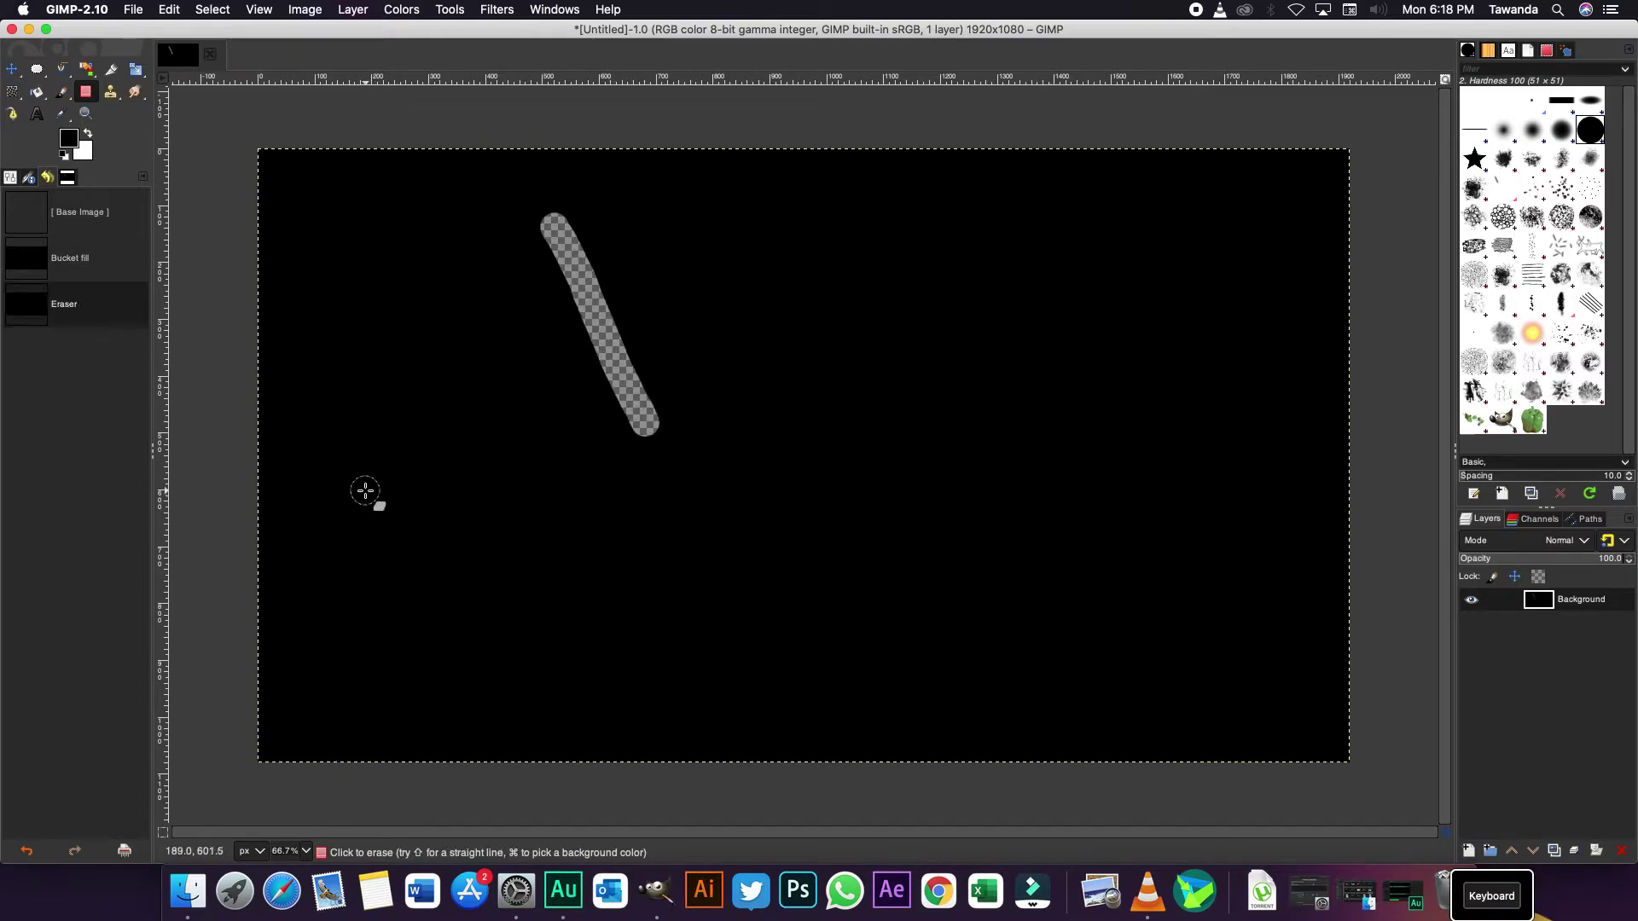
click(25, 261)
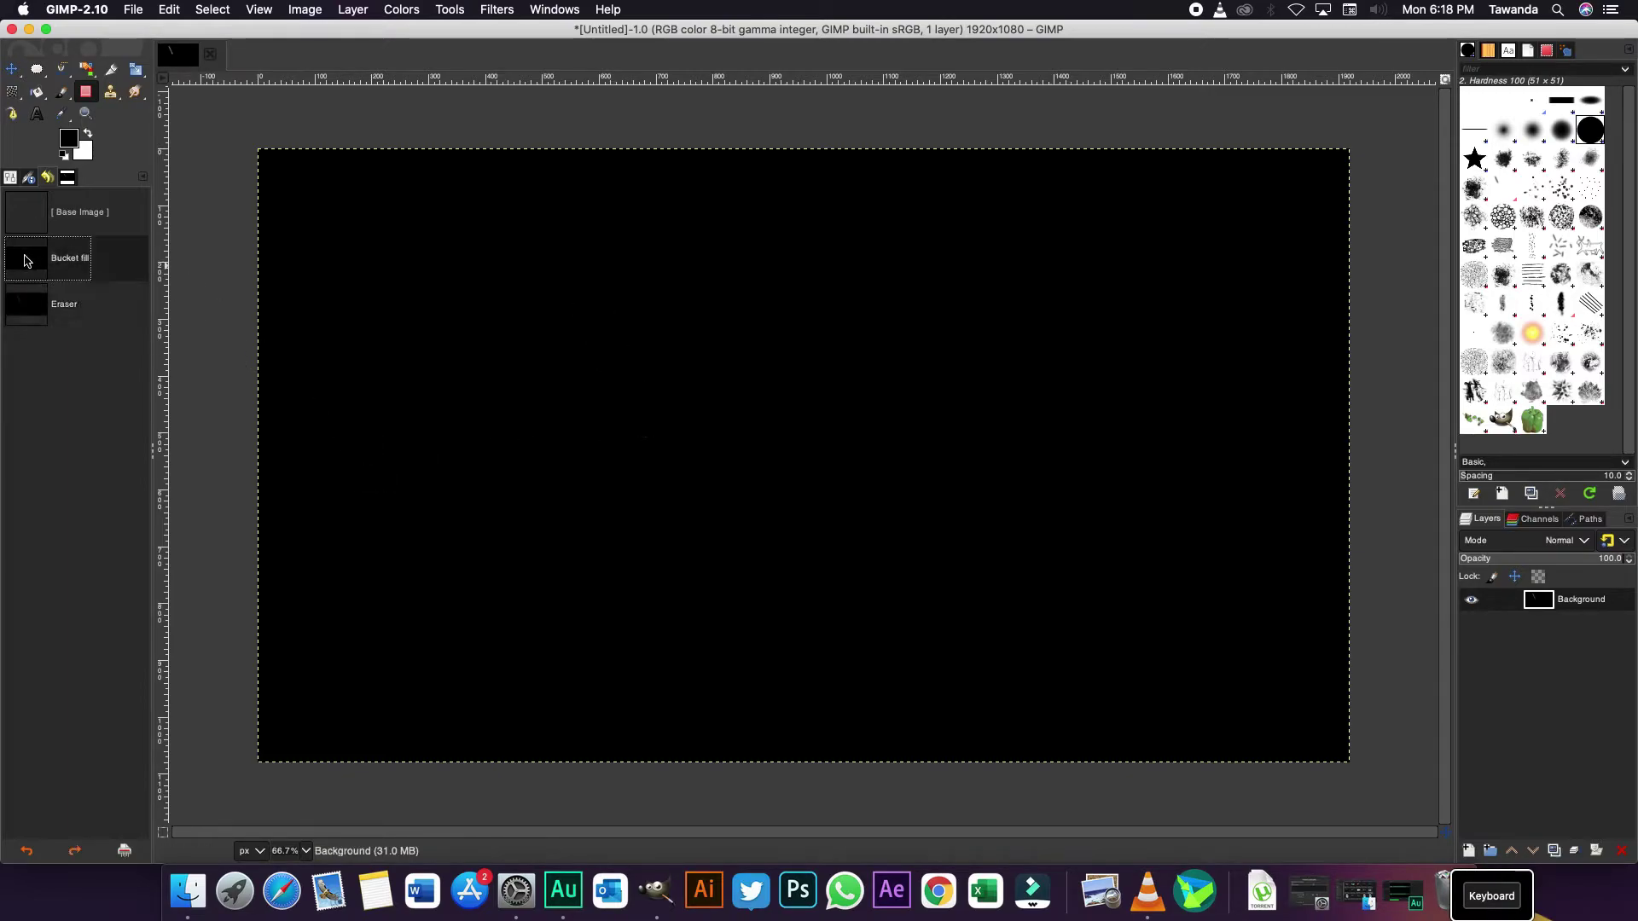
- Alternate the undo history between the base image and the black bucket fill, ending on the base image
click(43, 215)
click(44, 262)
click(39, 209)
click(43, 258)
click(41, 215)
click(40, 274)
click(41, 213)
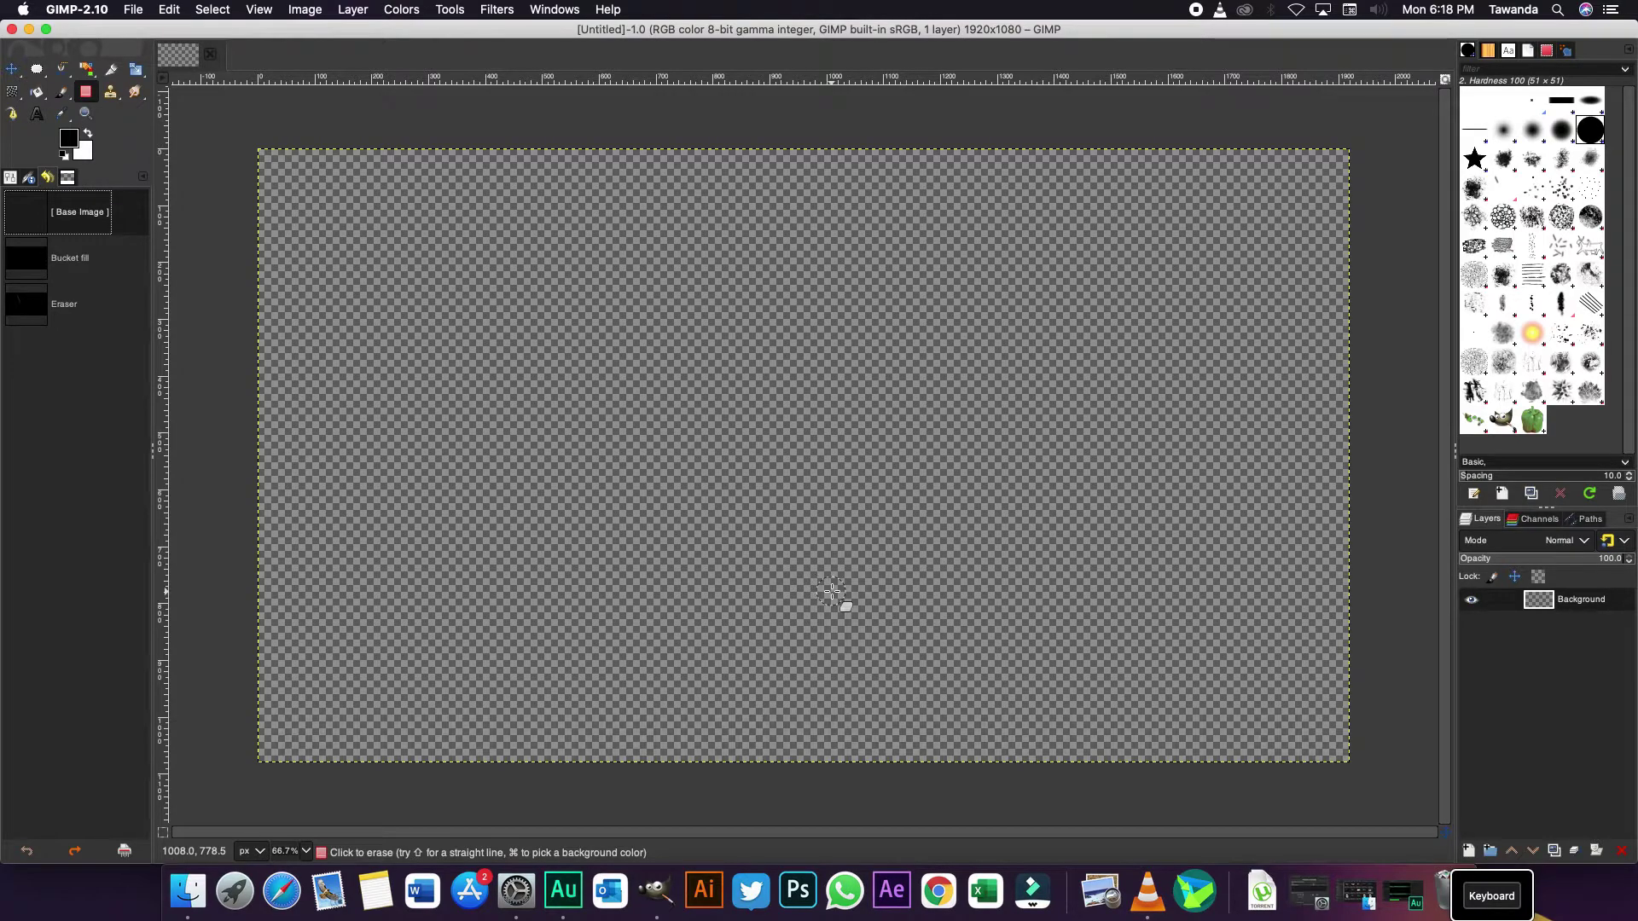
- Add a new layer named "layer" above the Background layer
click(1468, 851)
text(layer)
click(1590, 842)
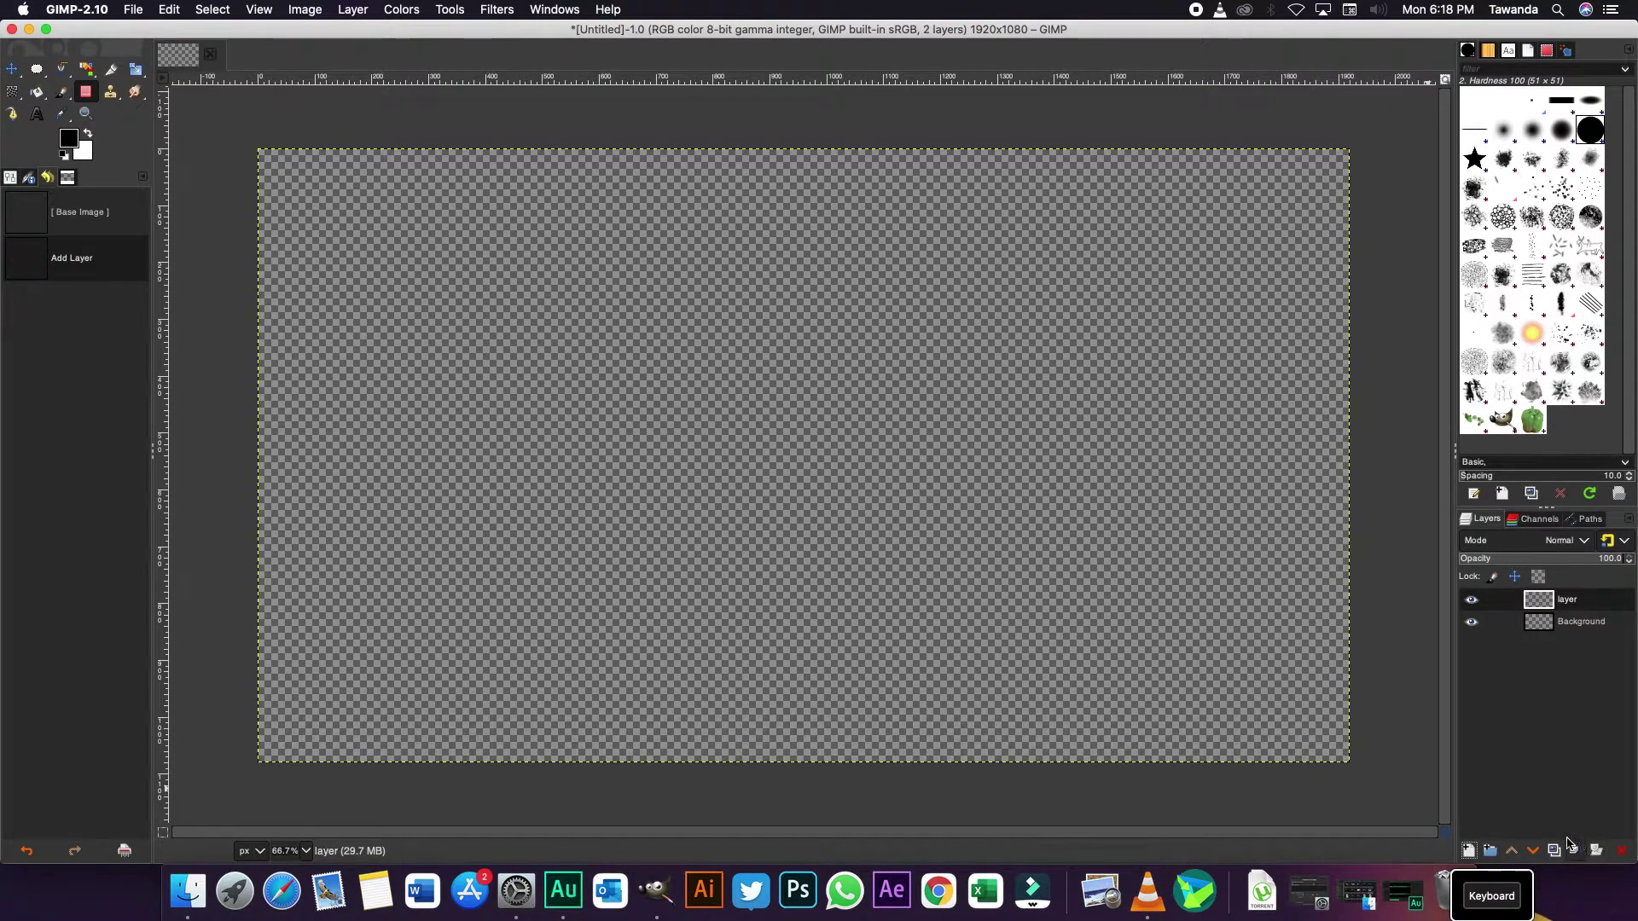
- Alternate the active layer between Background and "layer" to compare the two layers
click(1555, 623)
click(1553, 600)
click(1551, 621)
click(1548, 607)
click(1546, 631)
click(1546, 607)
click(1546, 627)
click(1549, 607)
click(1548, 627)
click(1549, 608)
click(1550, 630)
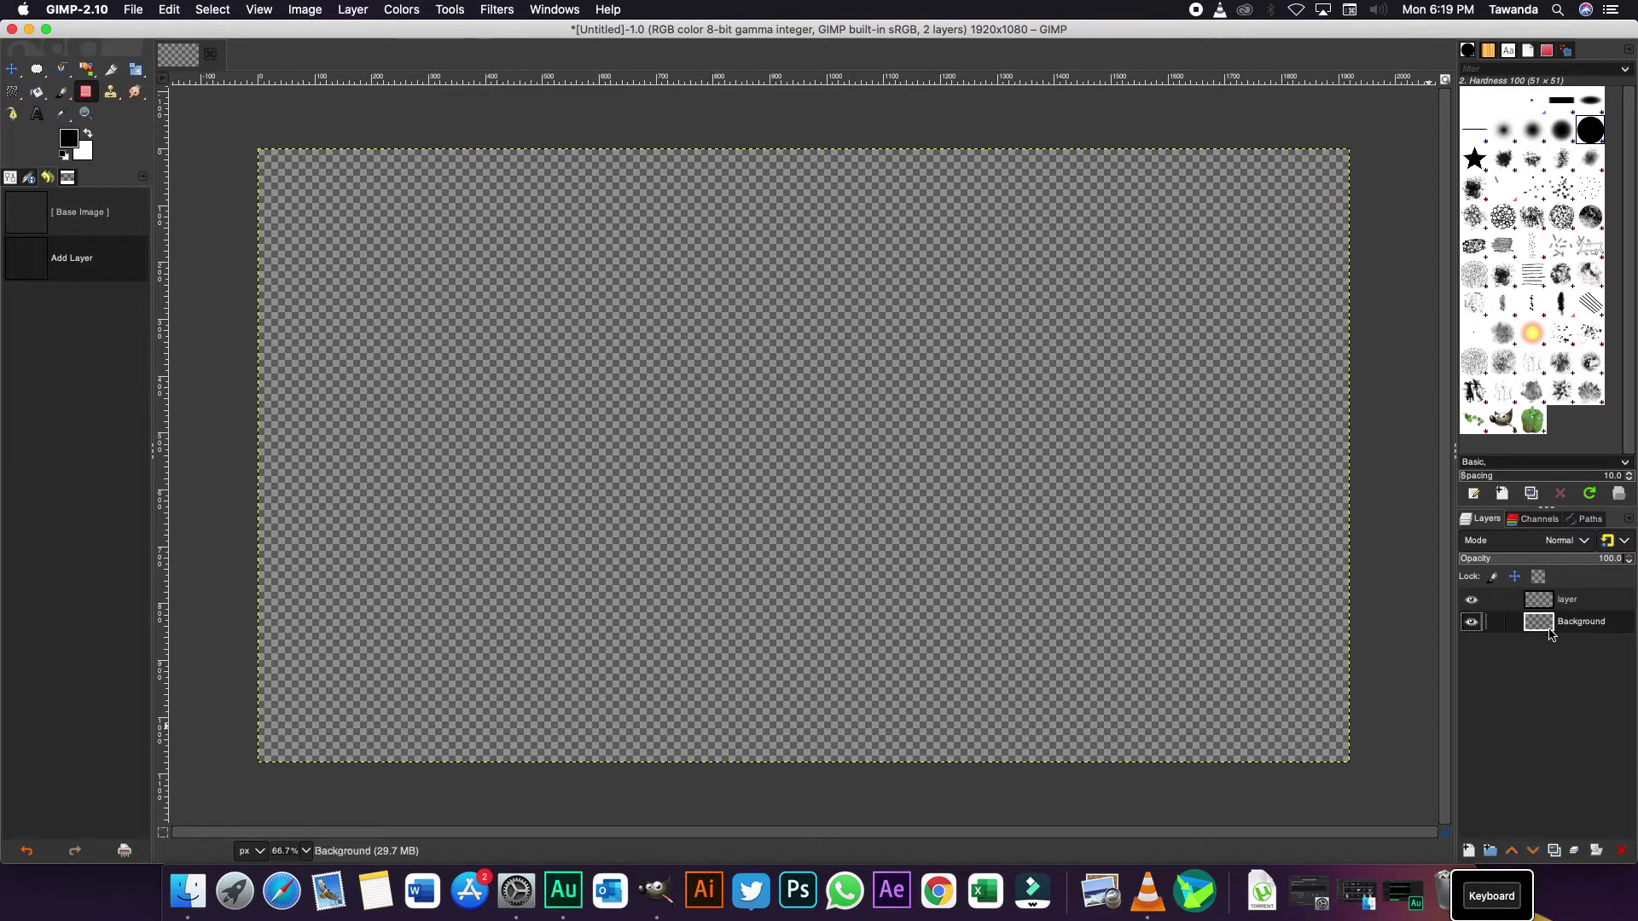
- Undo the layer addition, create the layer again with the same default settings, and undo it once more
click(96, 213)
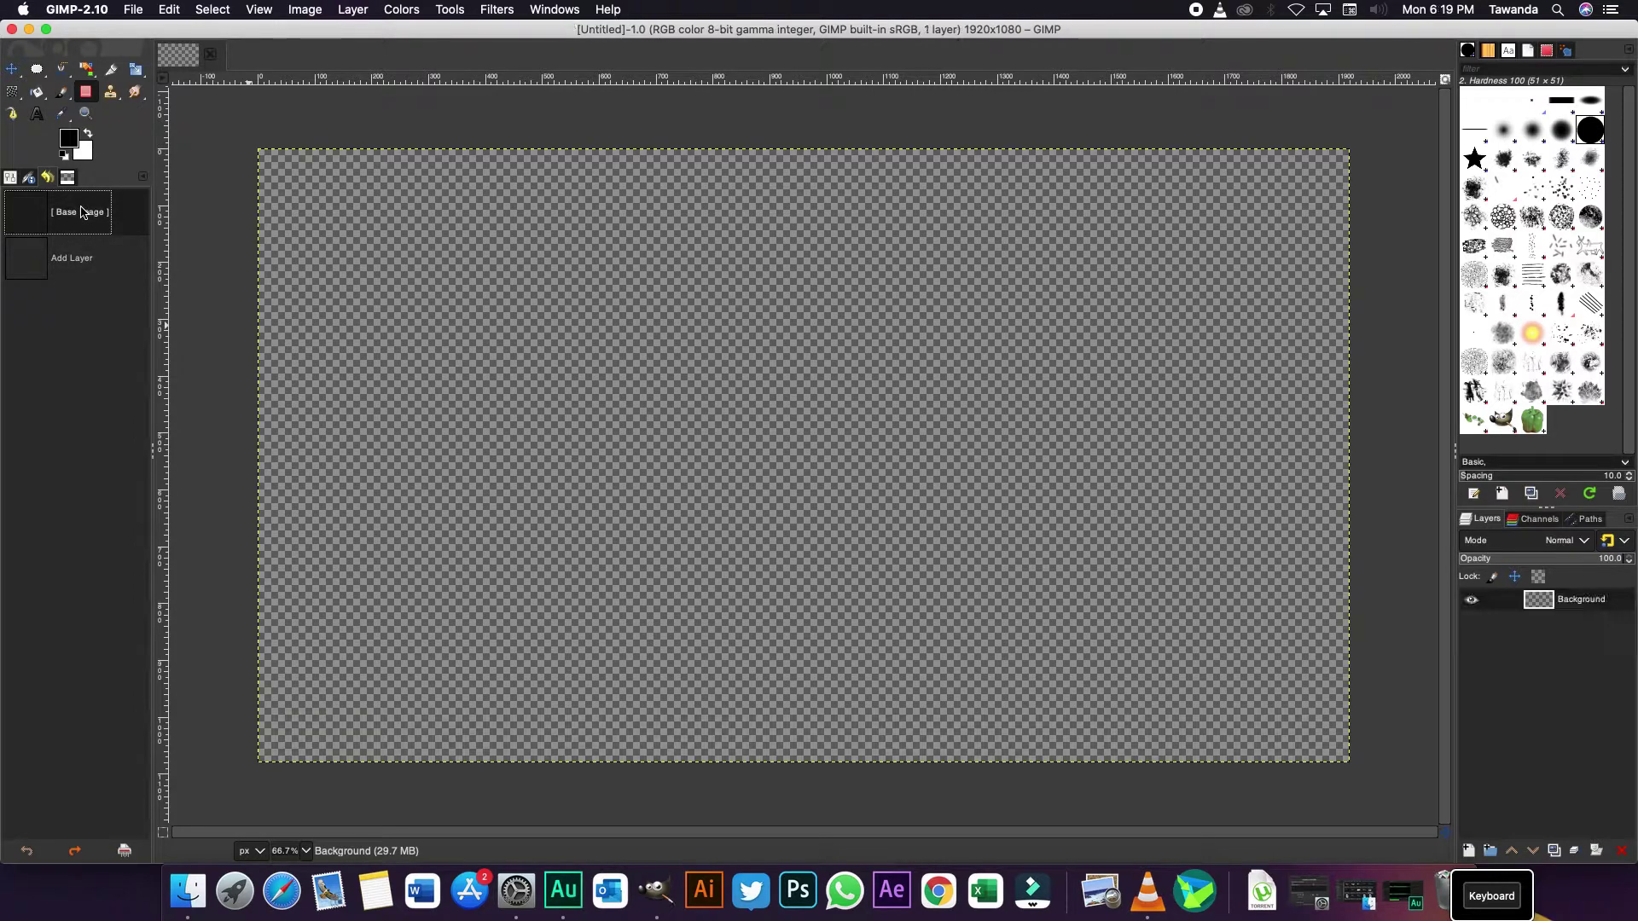
click(1469, 851)
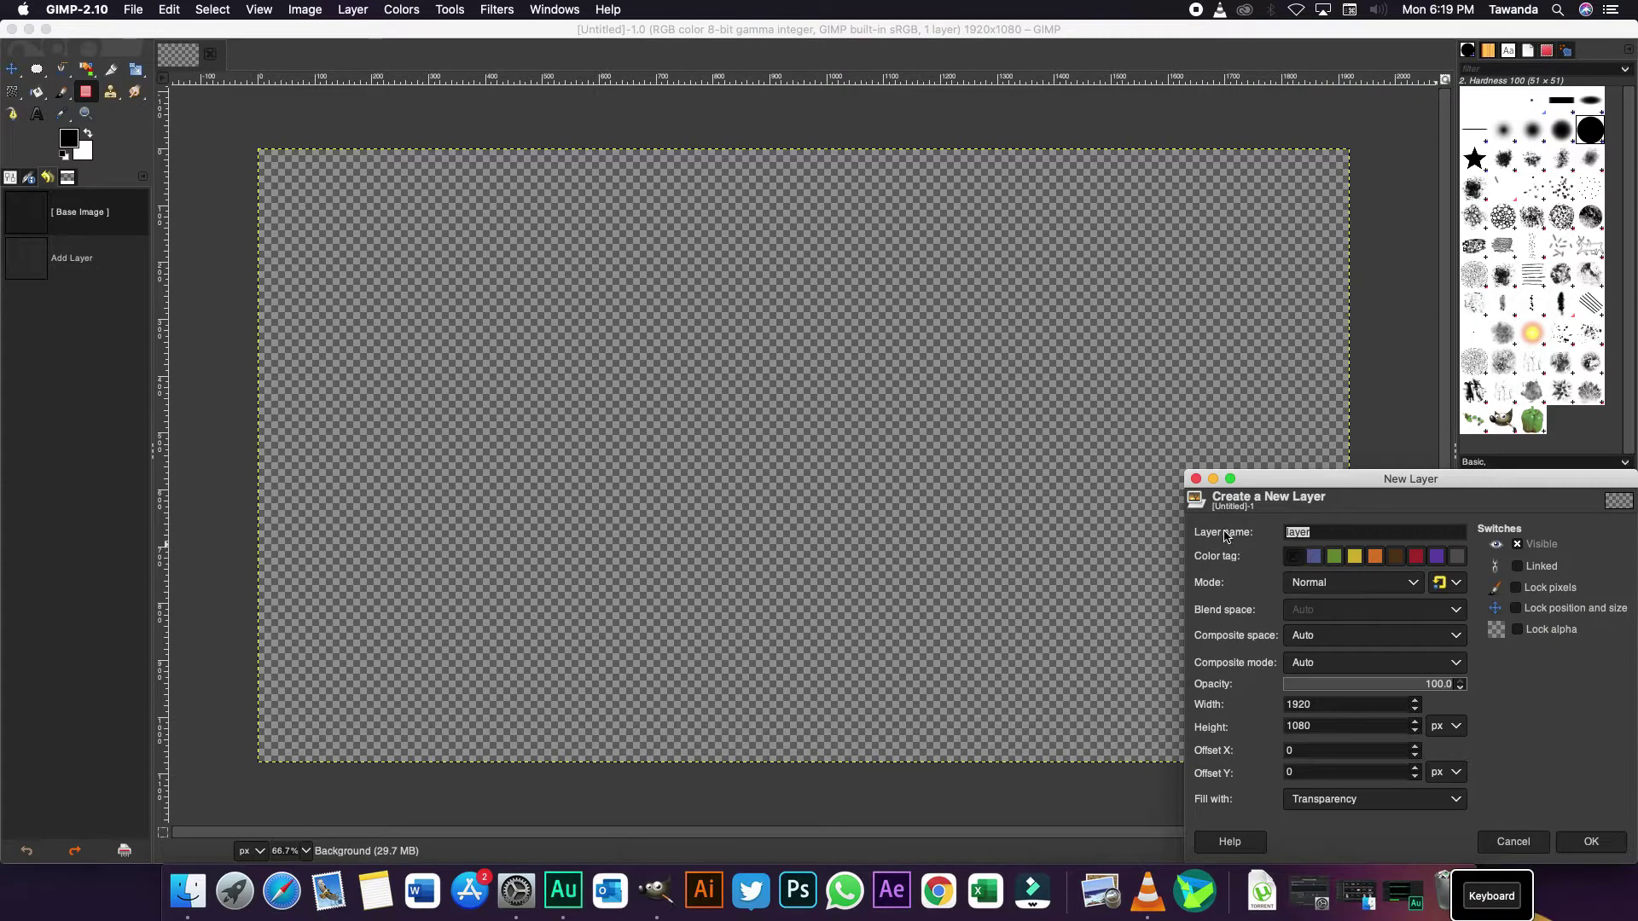
click(1592, 842)
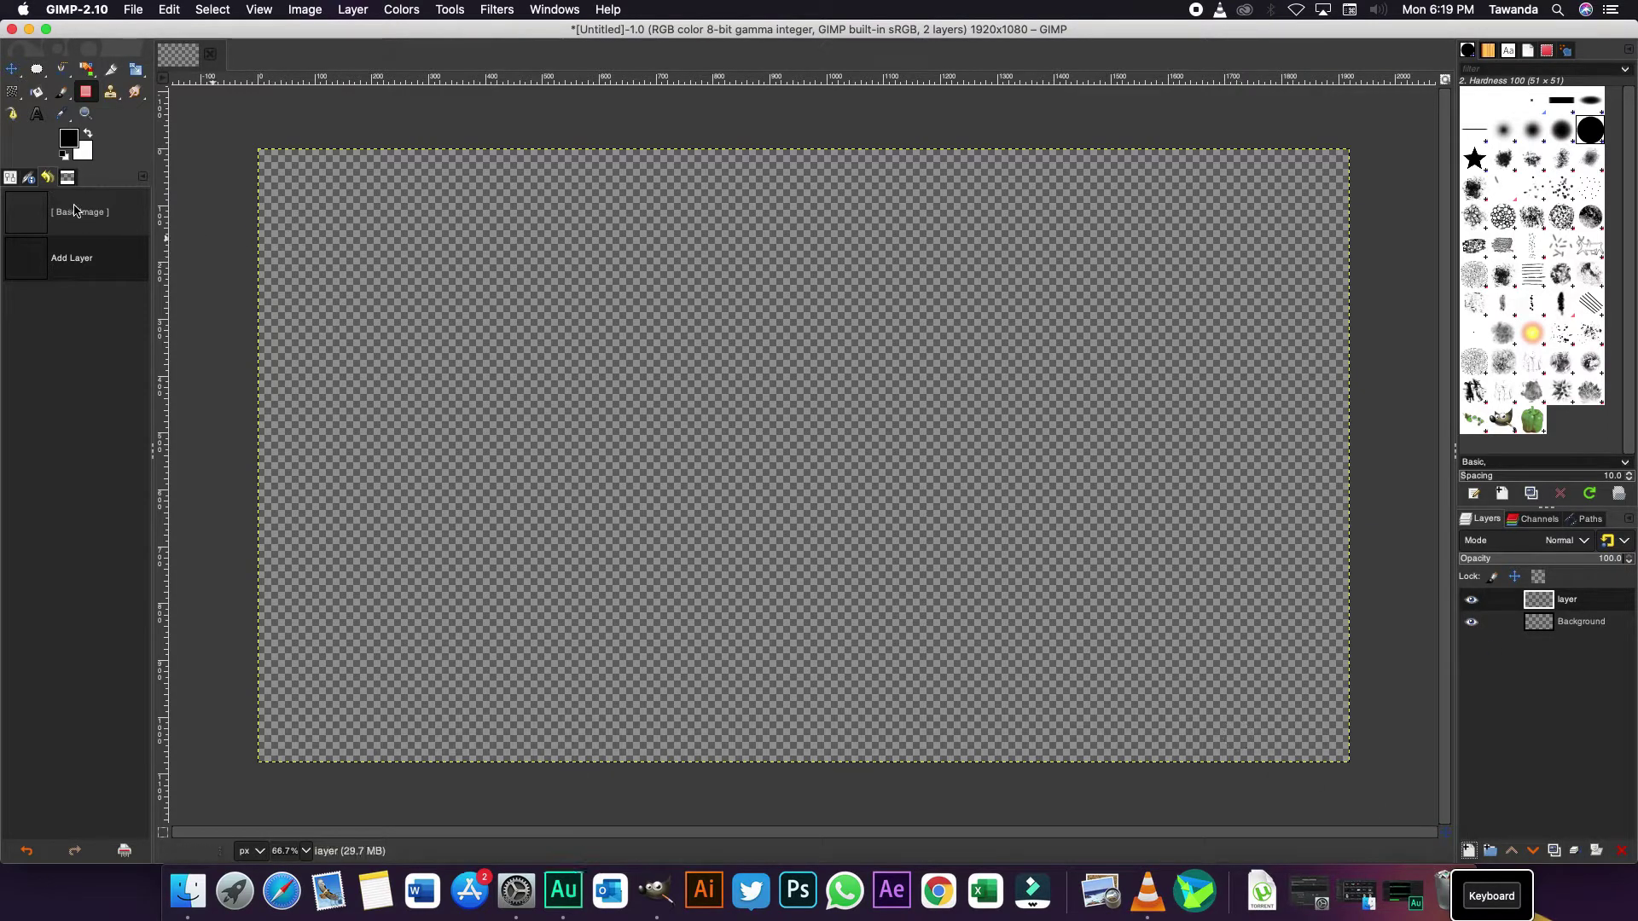
key(super+z)
- Review the fill options for a new layer and create "layer" at 1920 × 1080 px filled with Transparency
click(1468, 849)
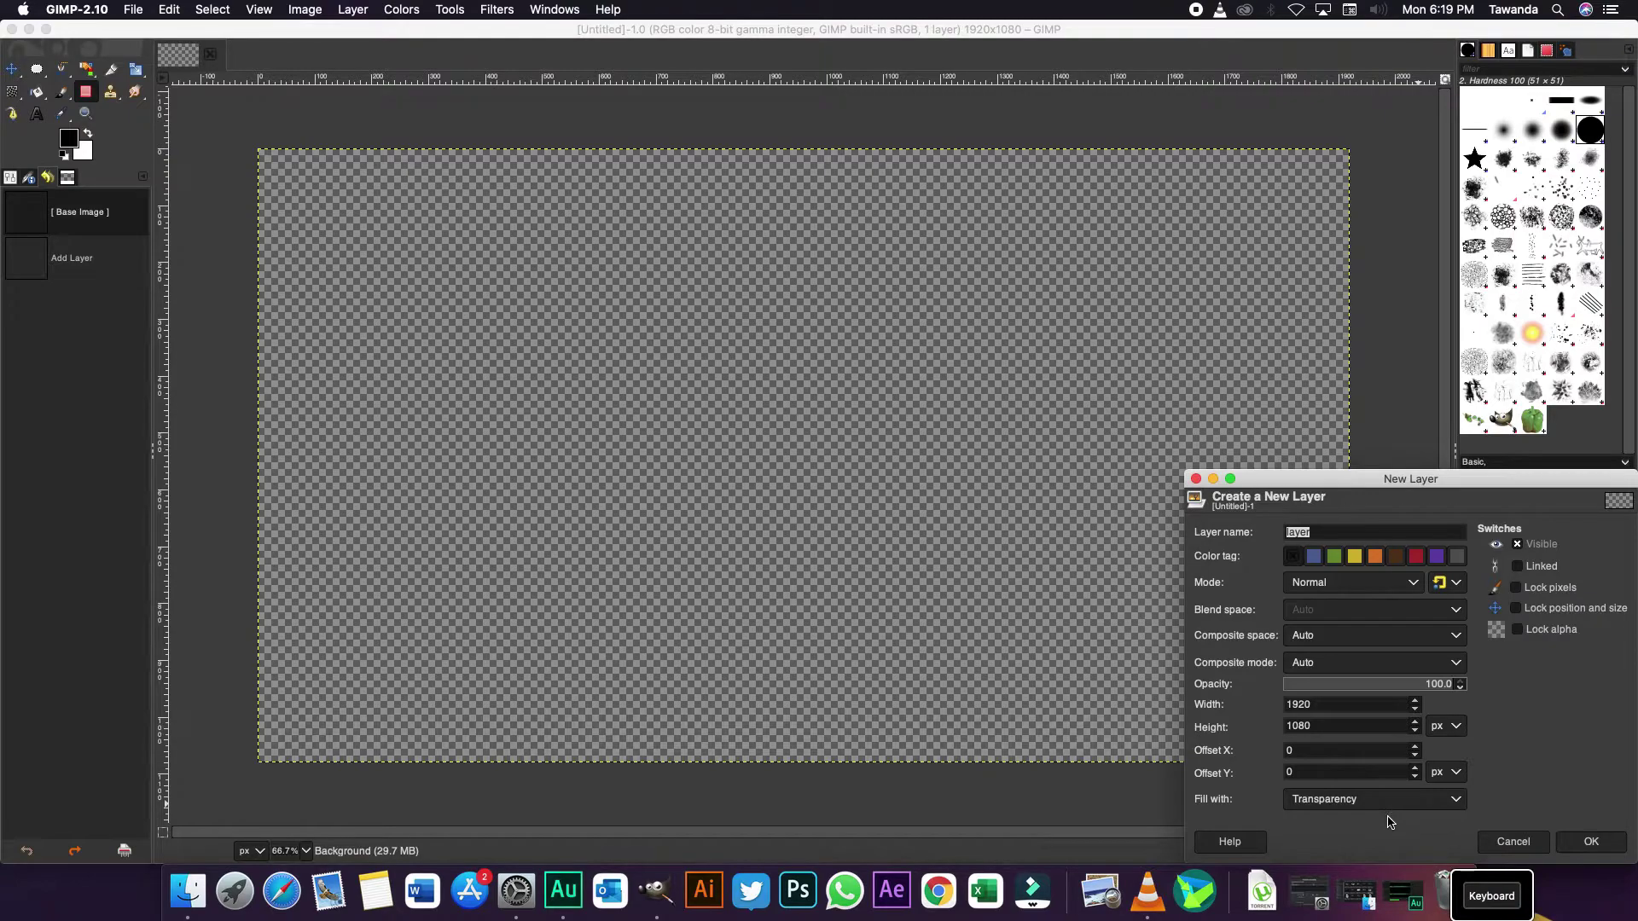
click(1419, 806)
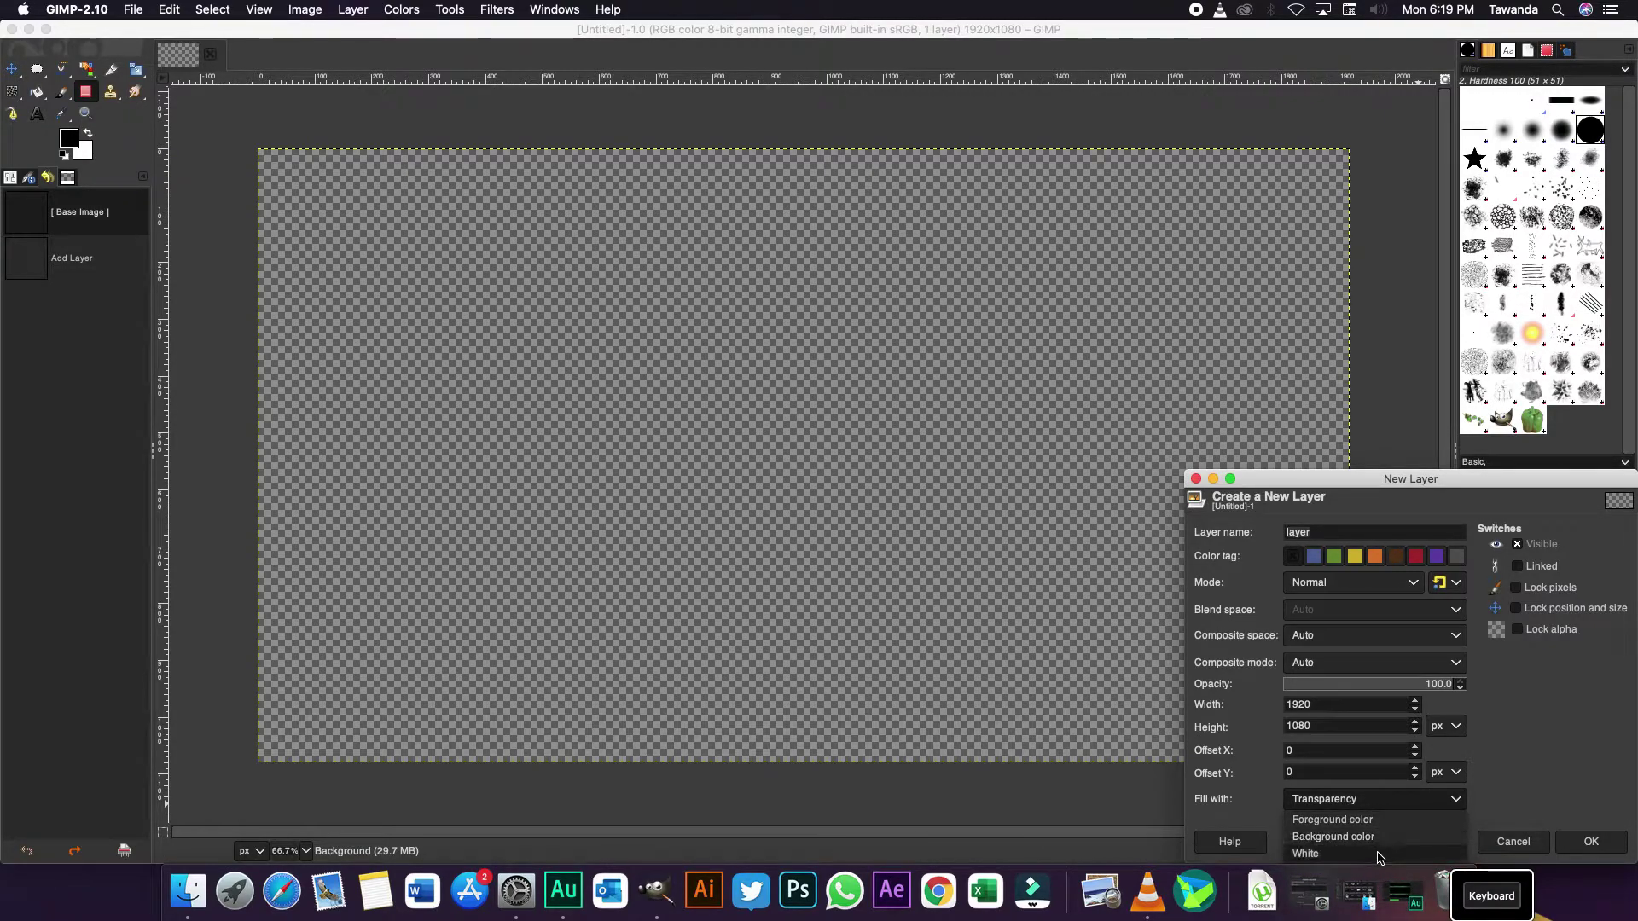
click(1422, 807)
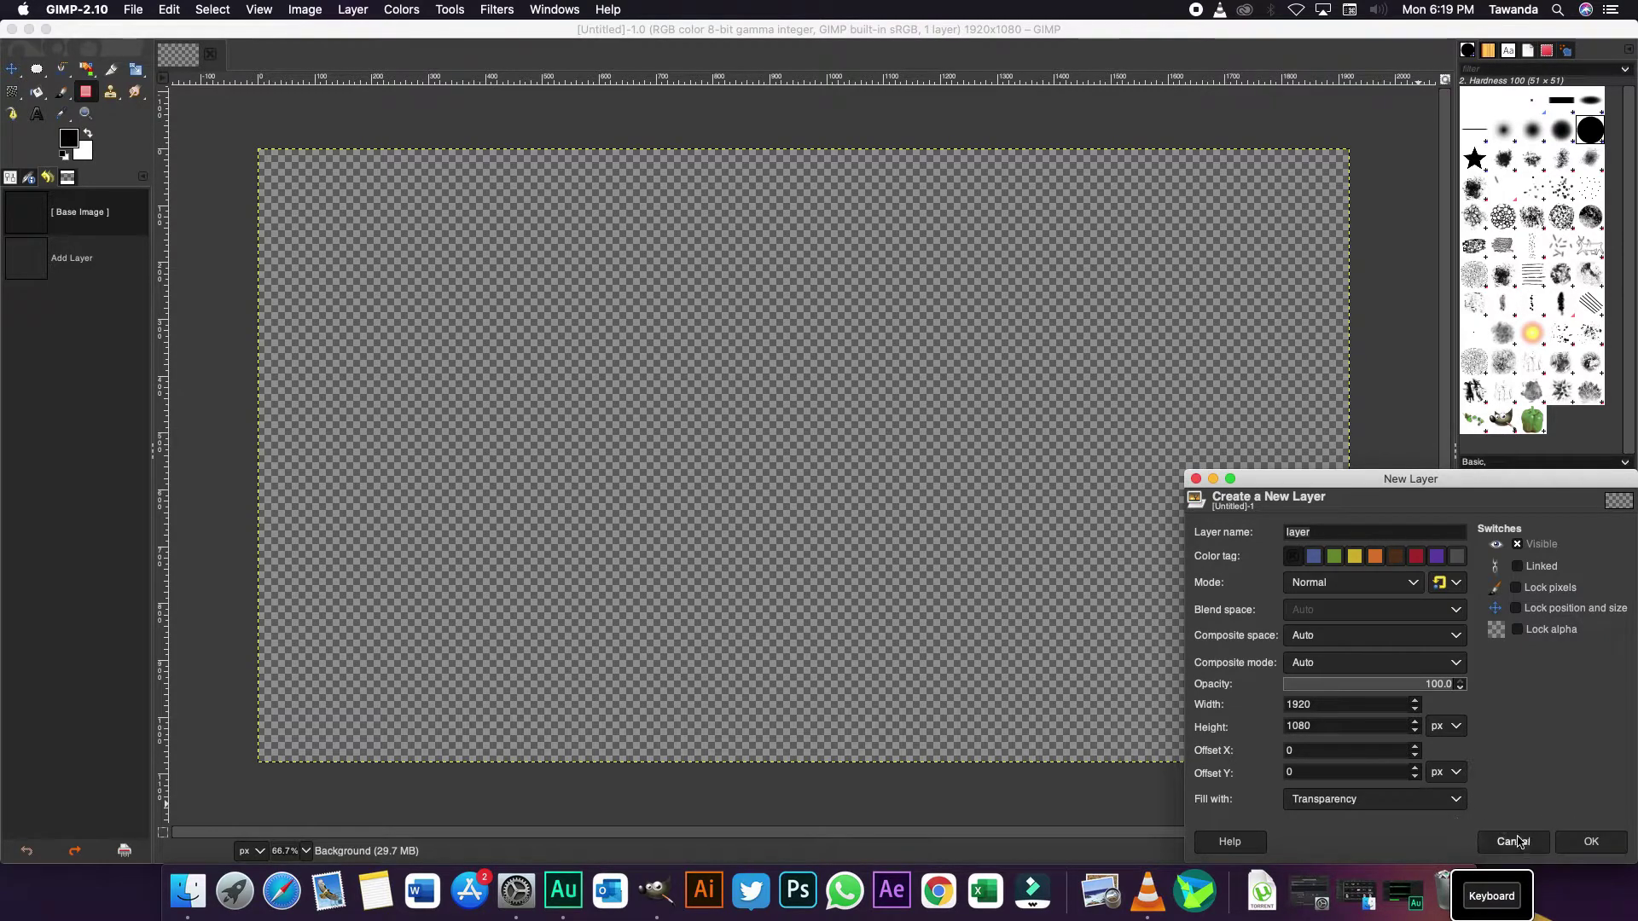
click(1592, 842)
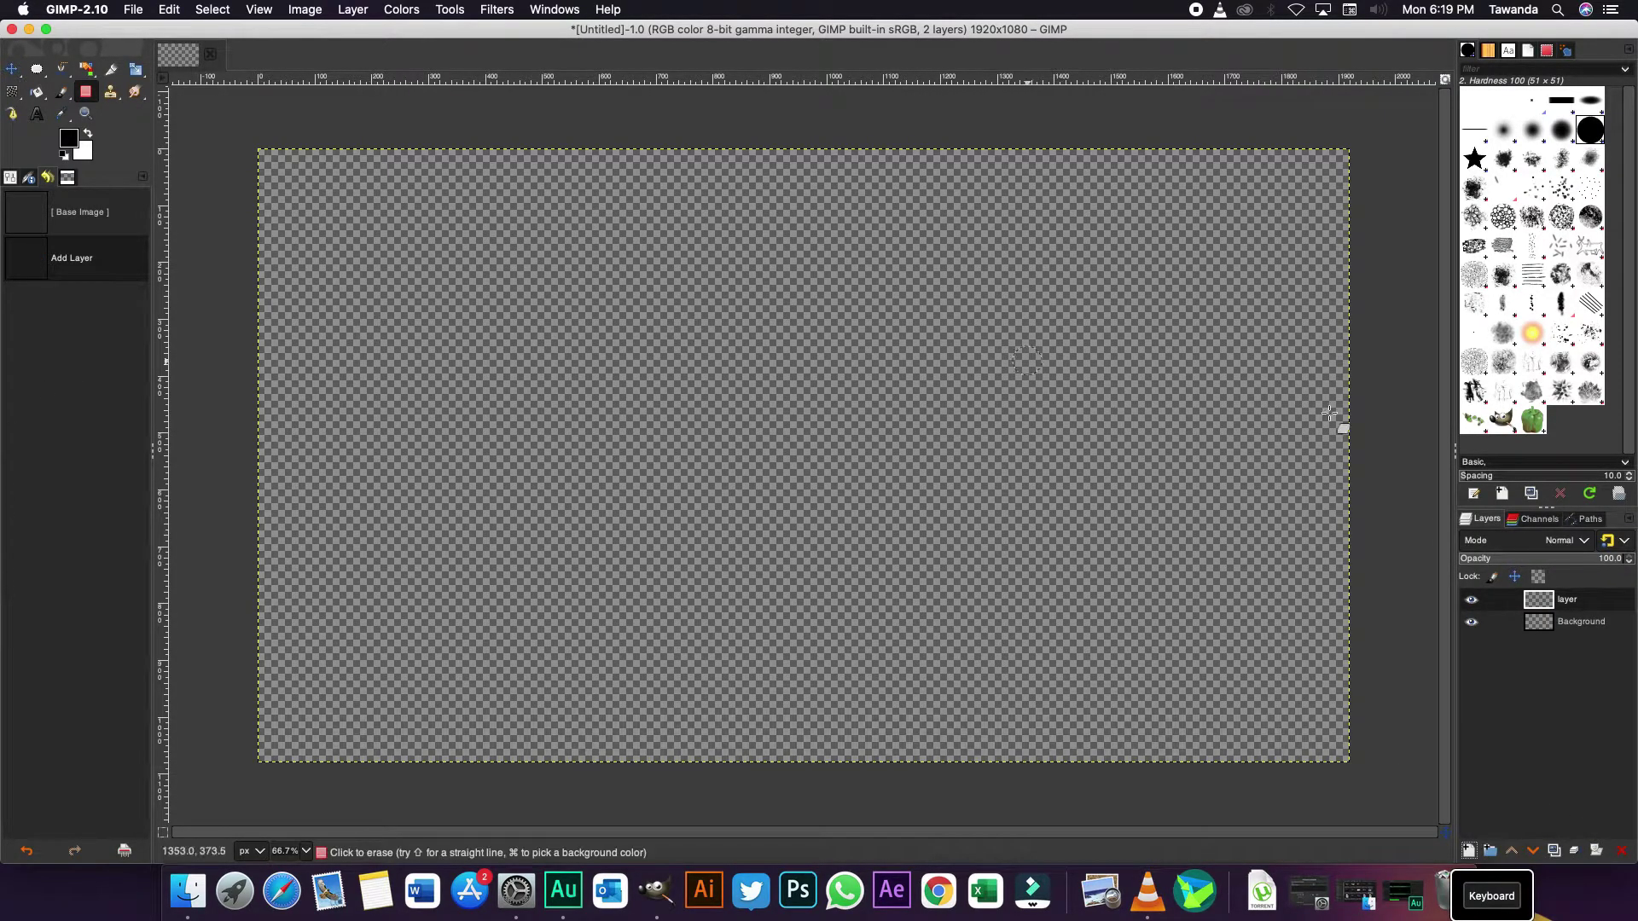
- Bucket fill the new layer with black, swap the foreground and background colors, and refill it with white
click(37, 92)
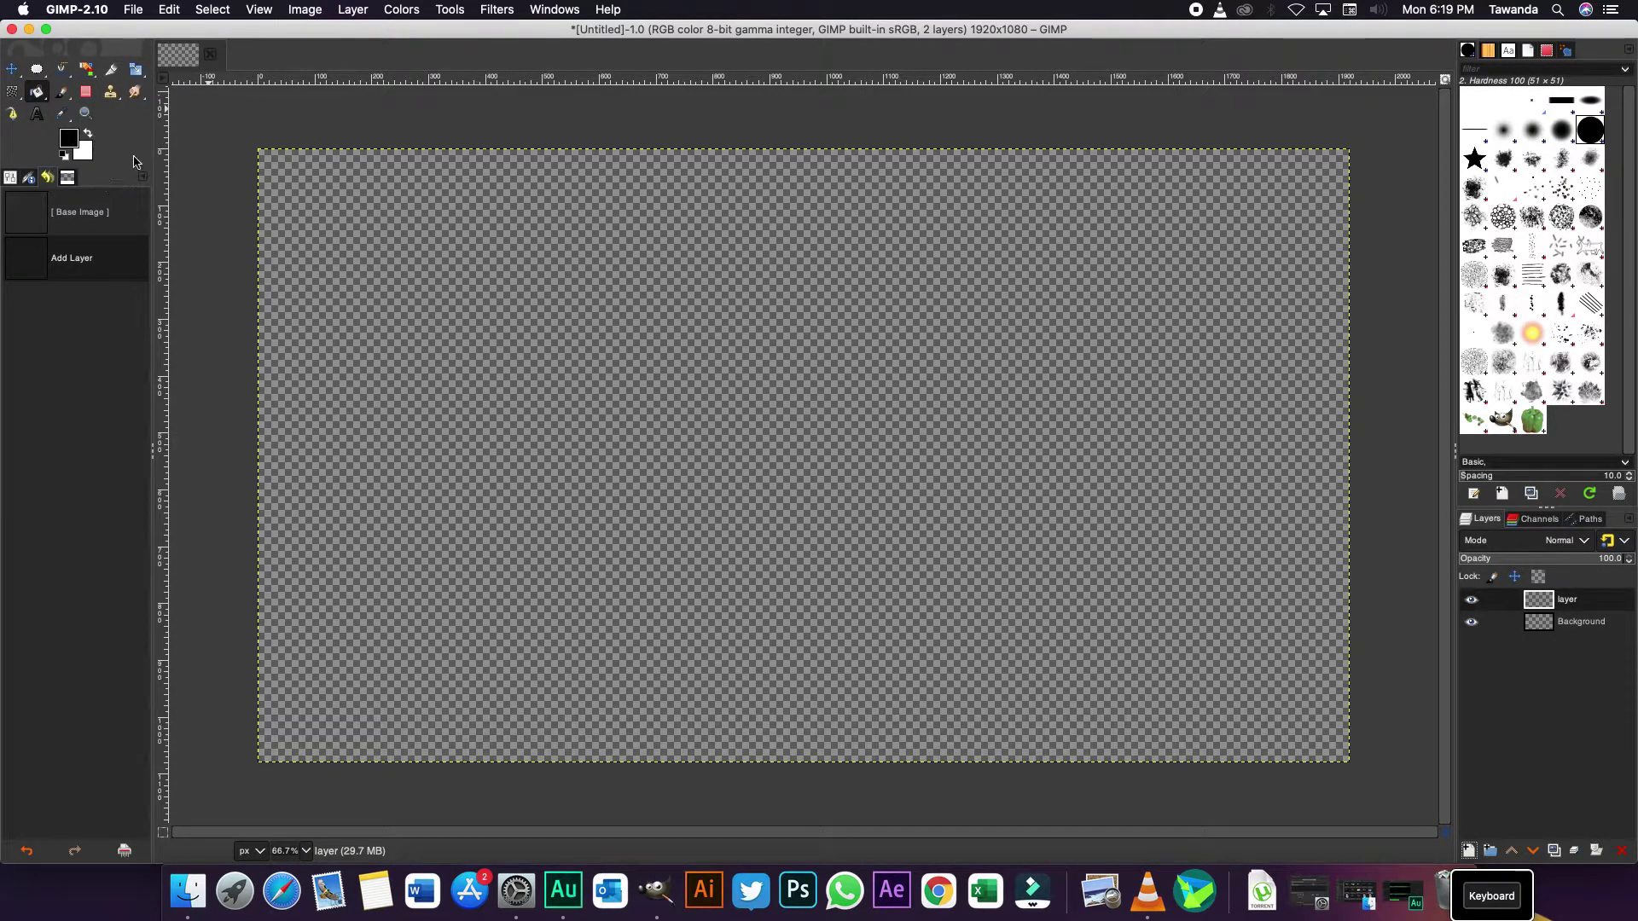
click(593, 349)
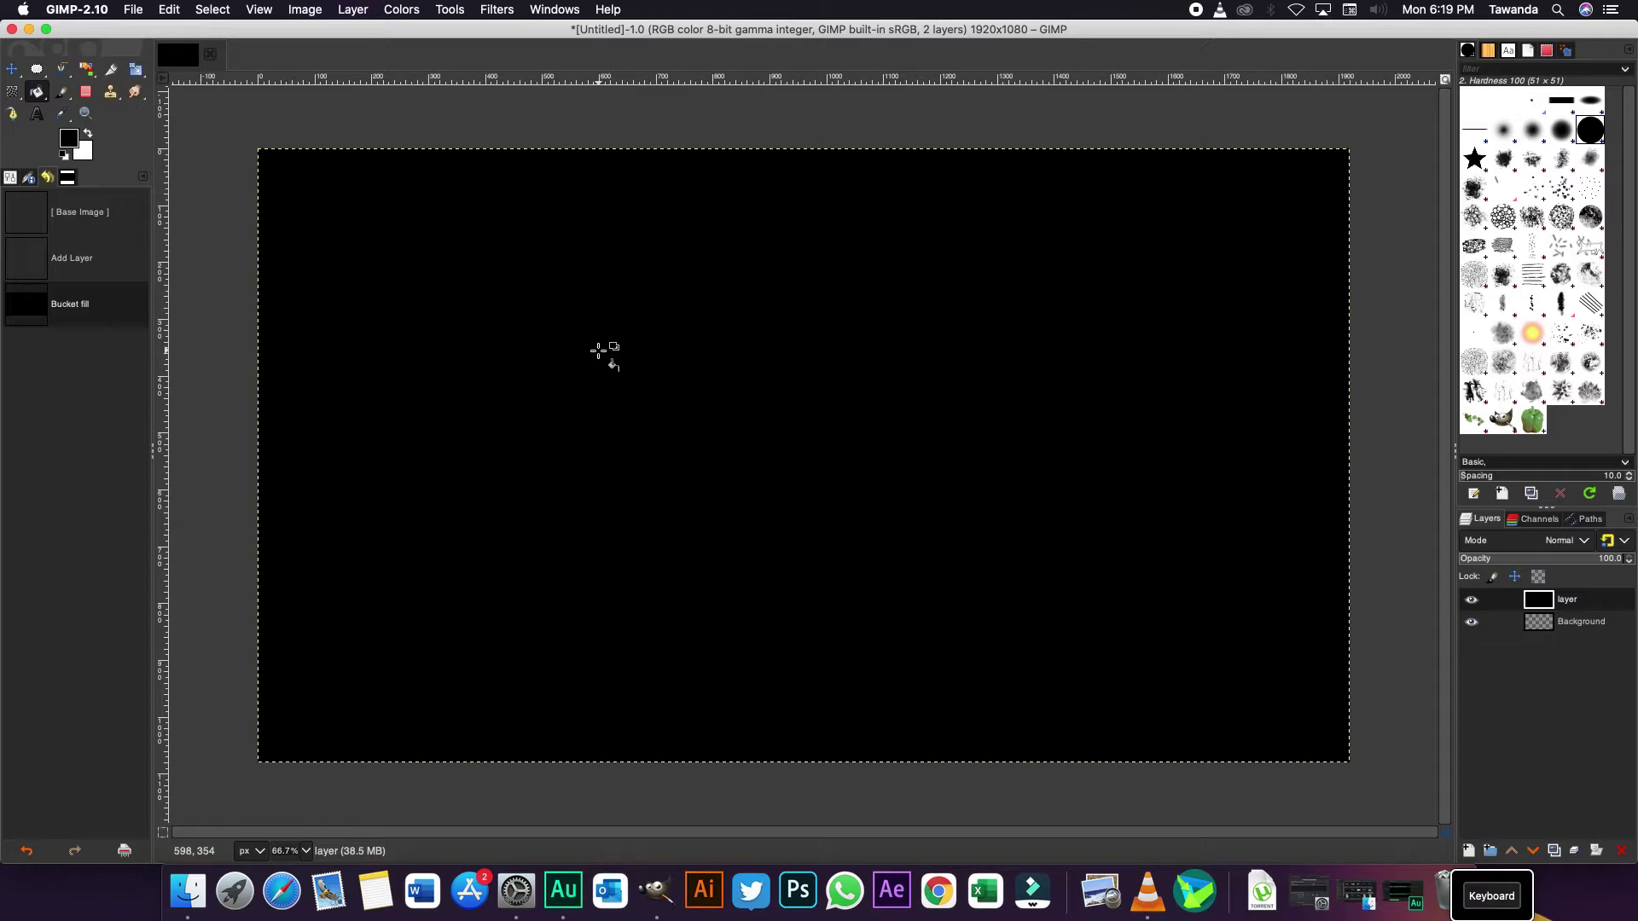
click(87, 135)
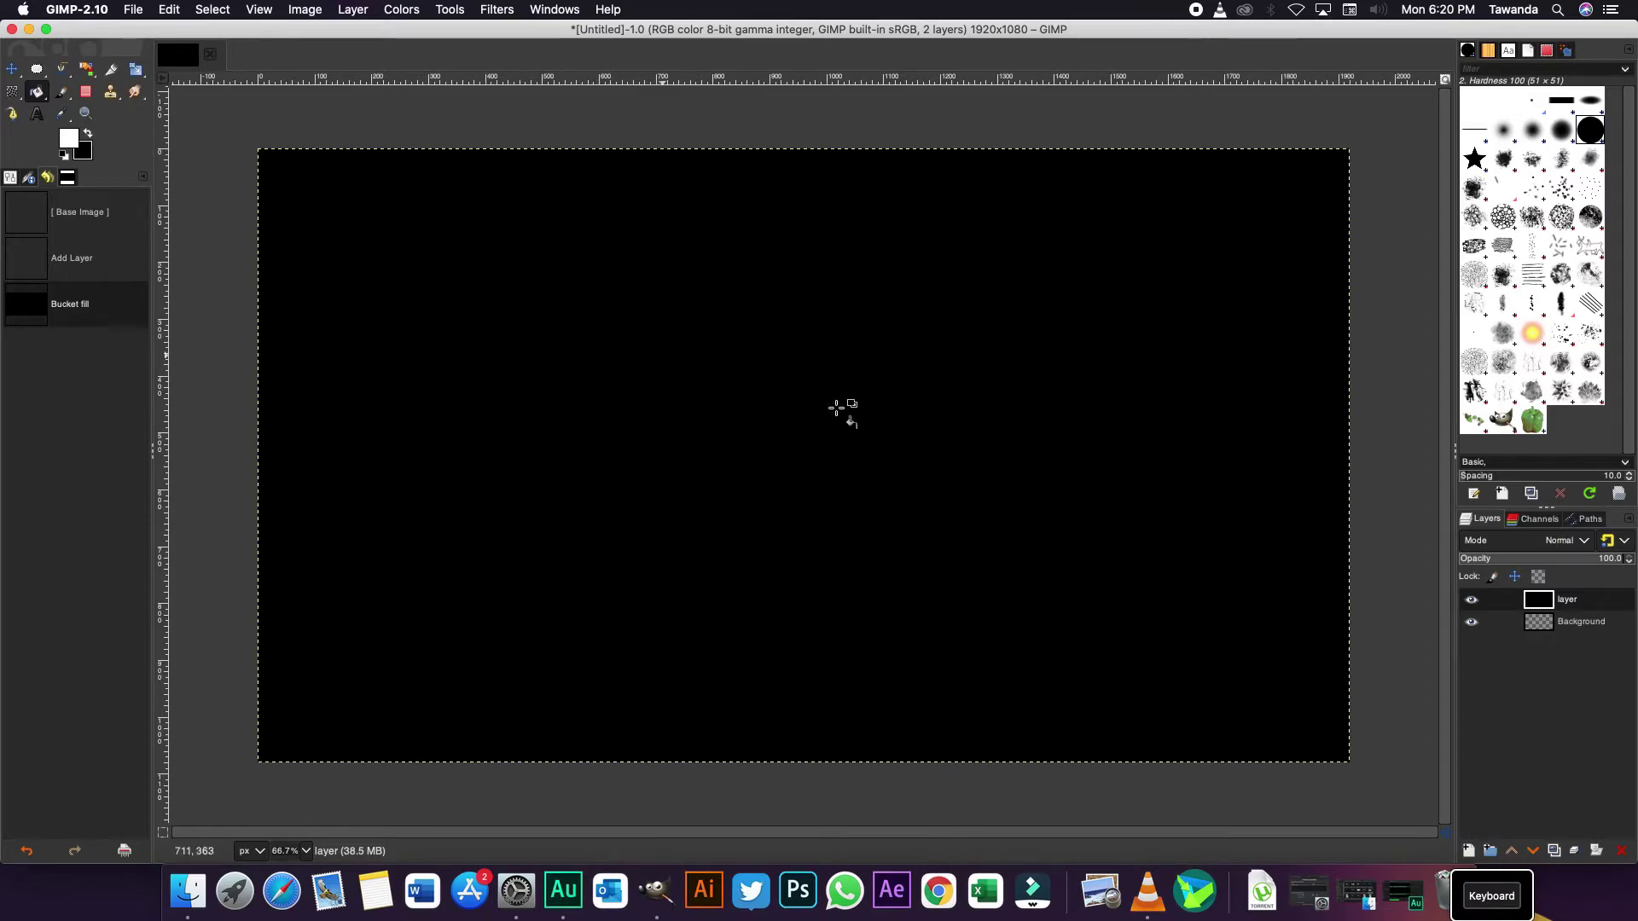
click(834, 409)
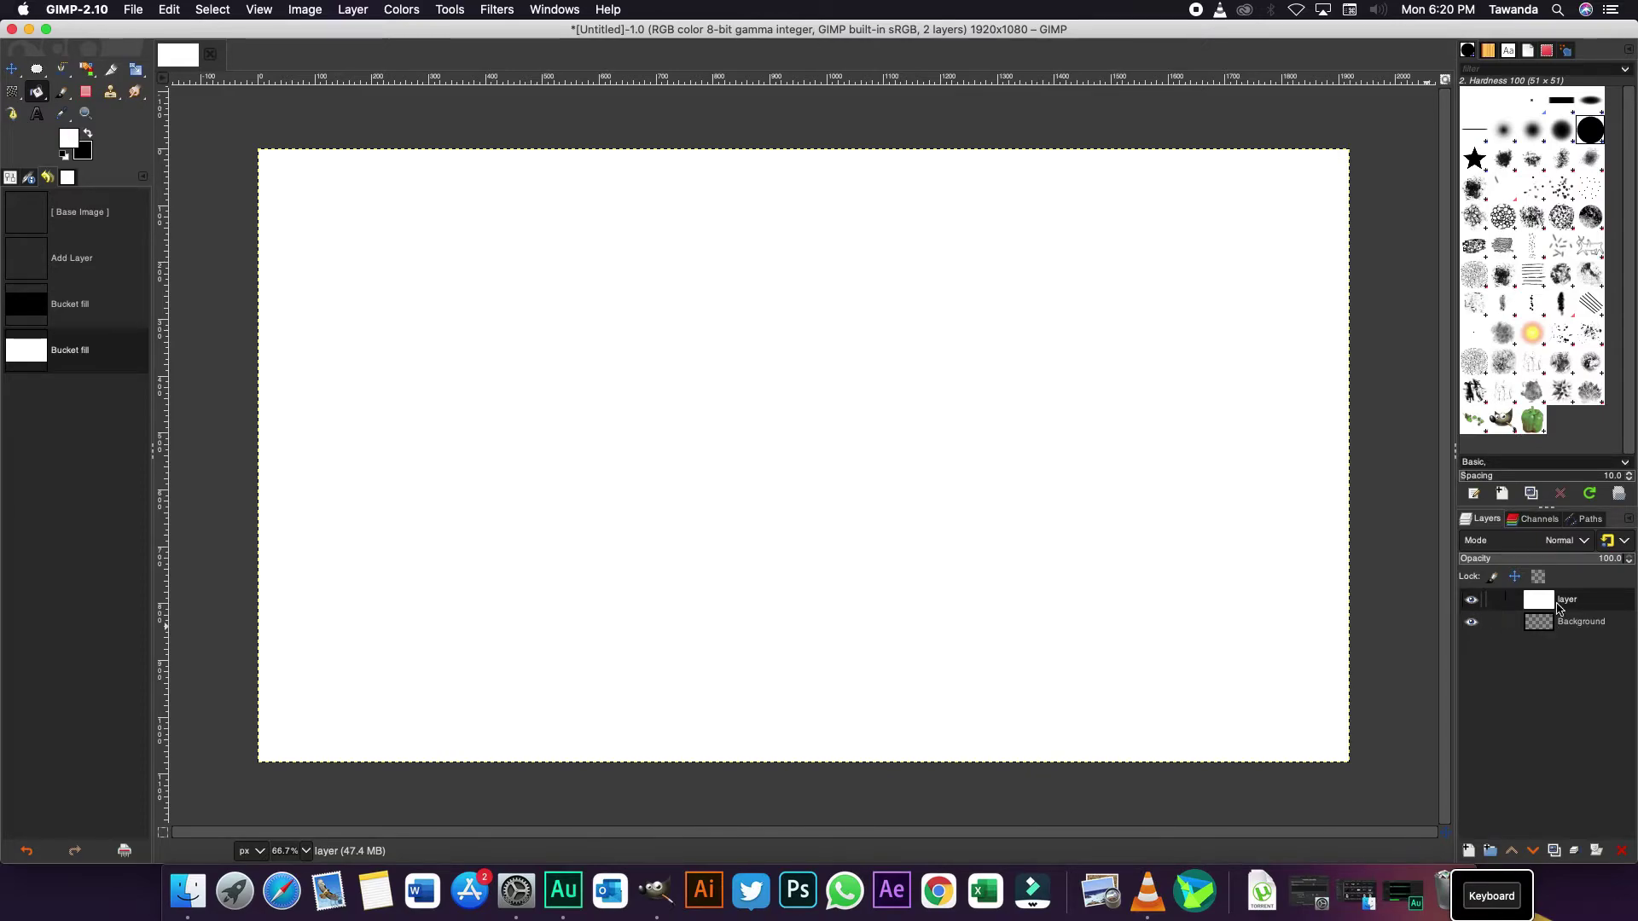
- Add another transparent layer above the white layer and make it the active layer
click(1469, 851)
click(1591, 841)
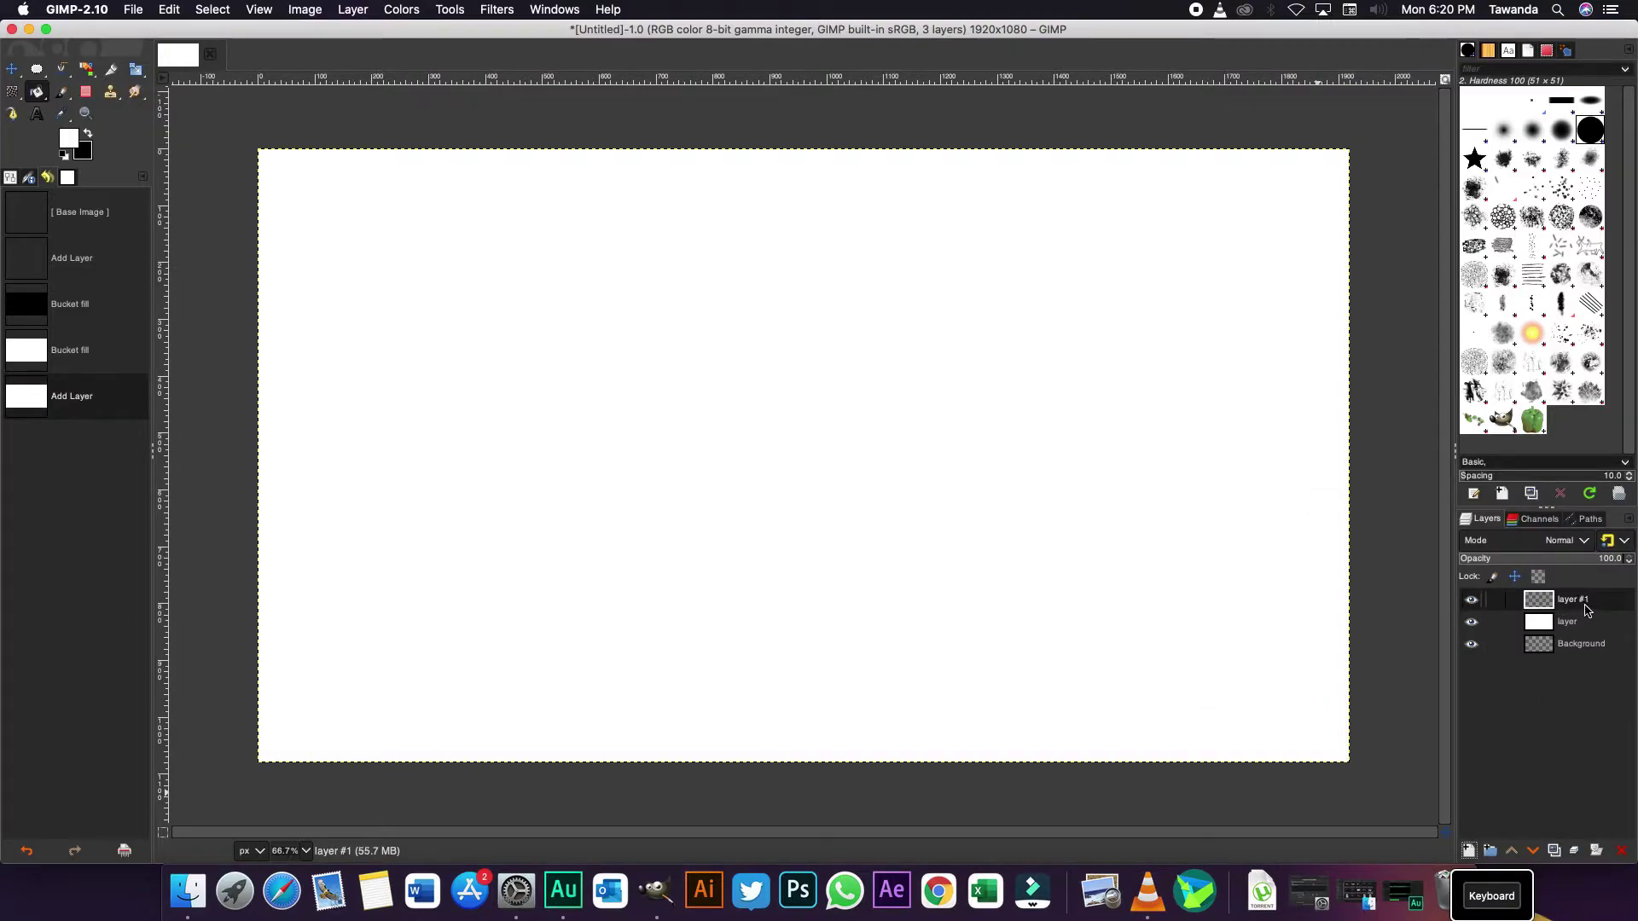
click(1560, 627)
click(1552, 604)
- Swap the colors to bucket fill the top layer with black, and select the white layer beneath it
click(86, 135)
click(621, 364)
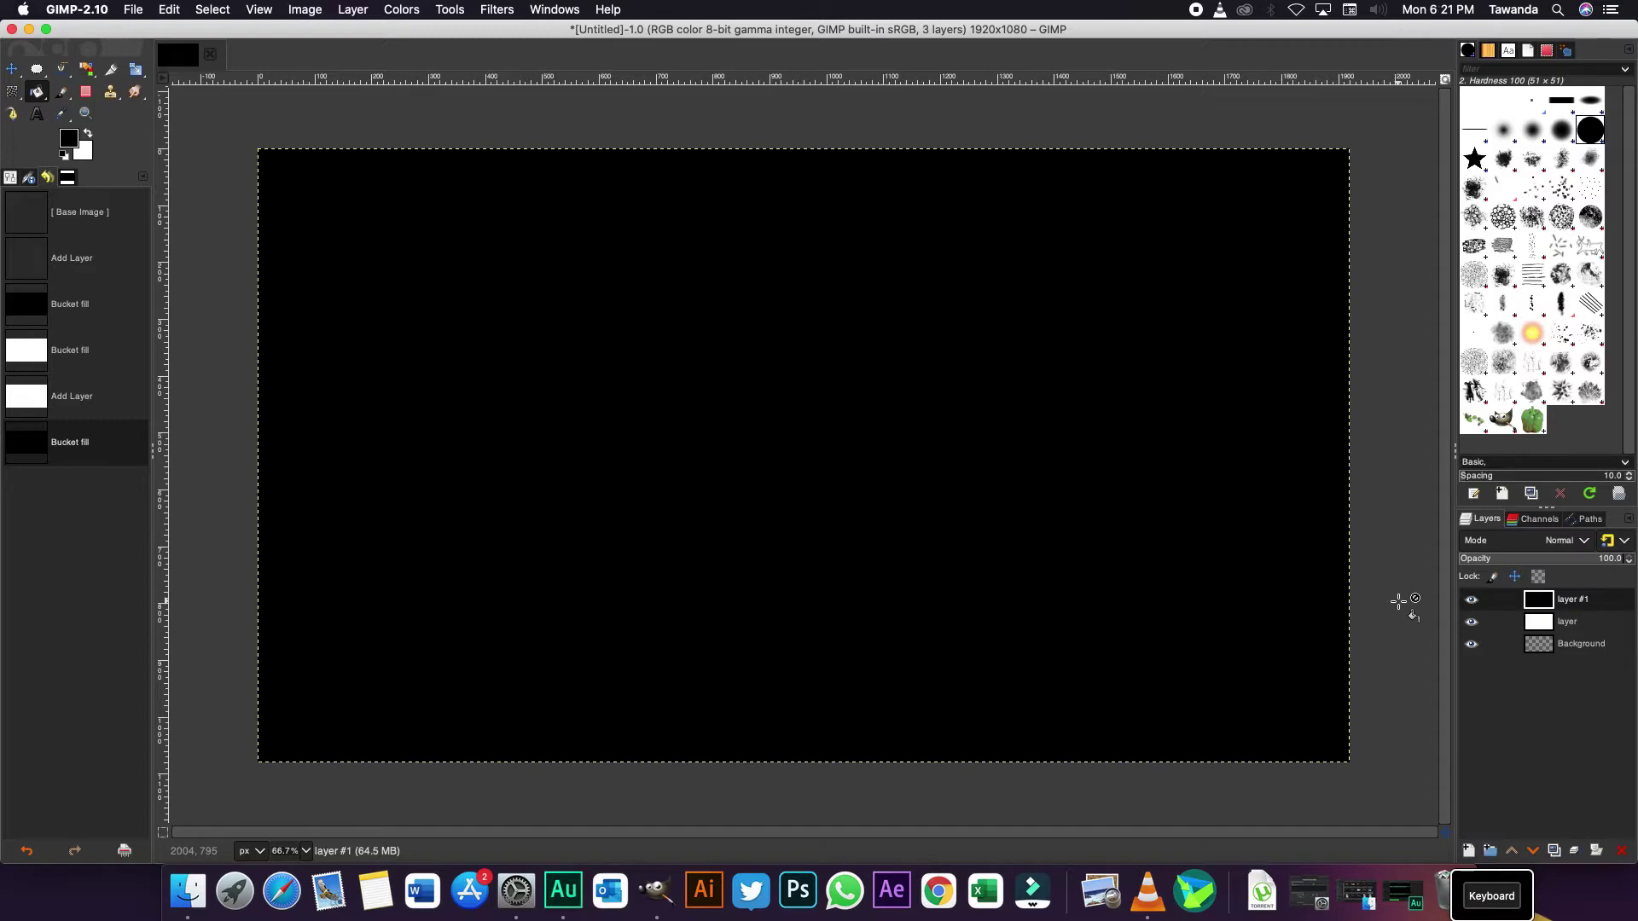
click(1544, 620)
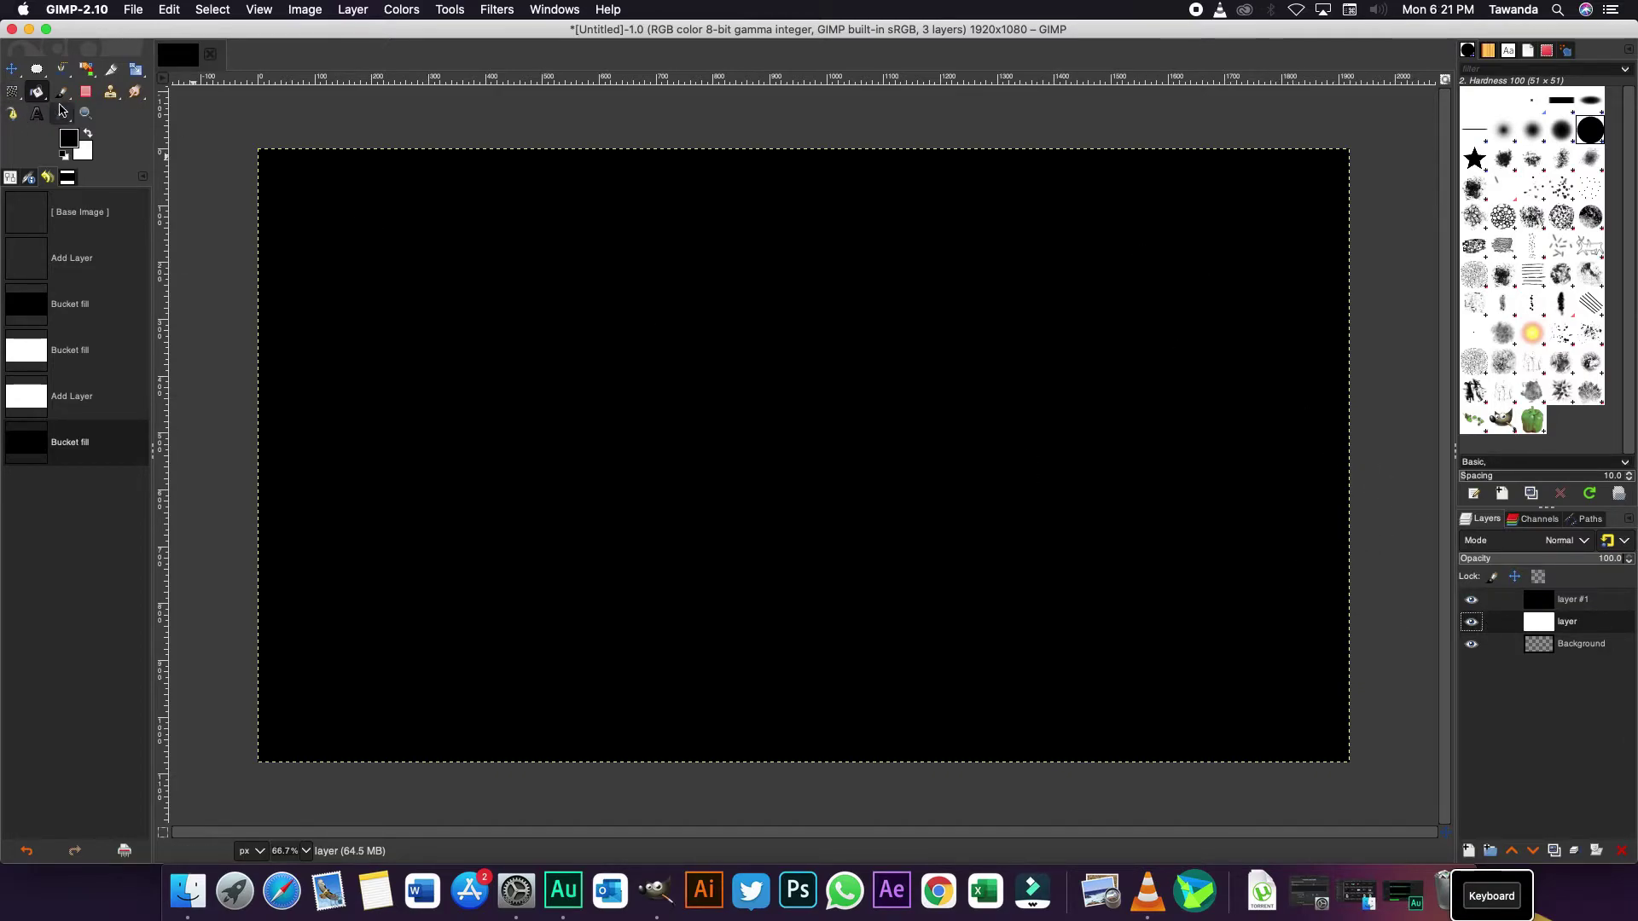
- Erase a zigzag near the upper-right corner of the black top layer to expose the white layer beneath
click(1585, 604)
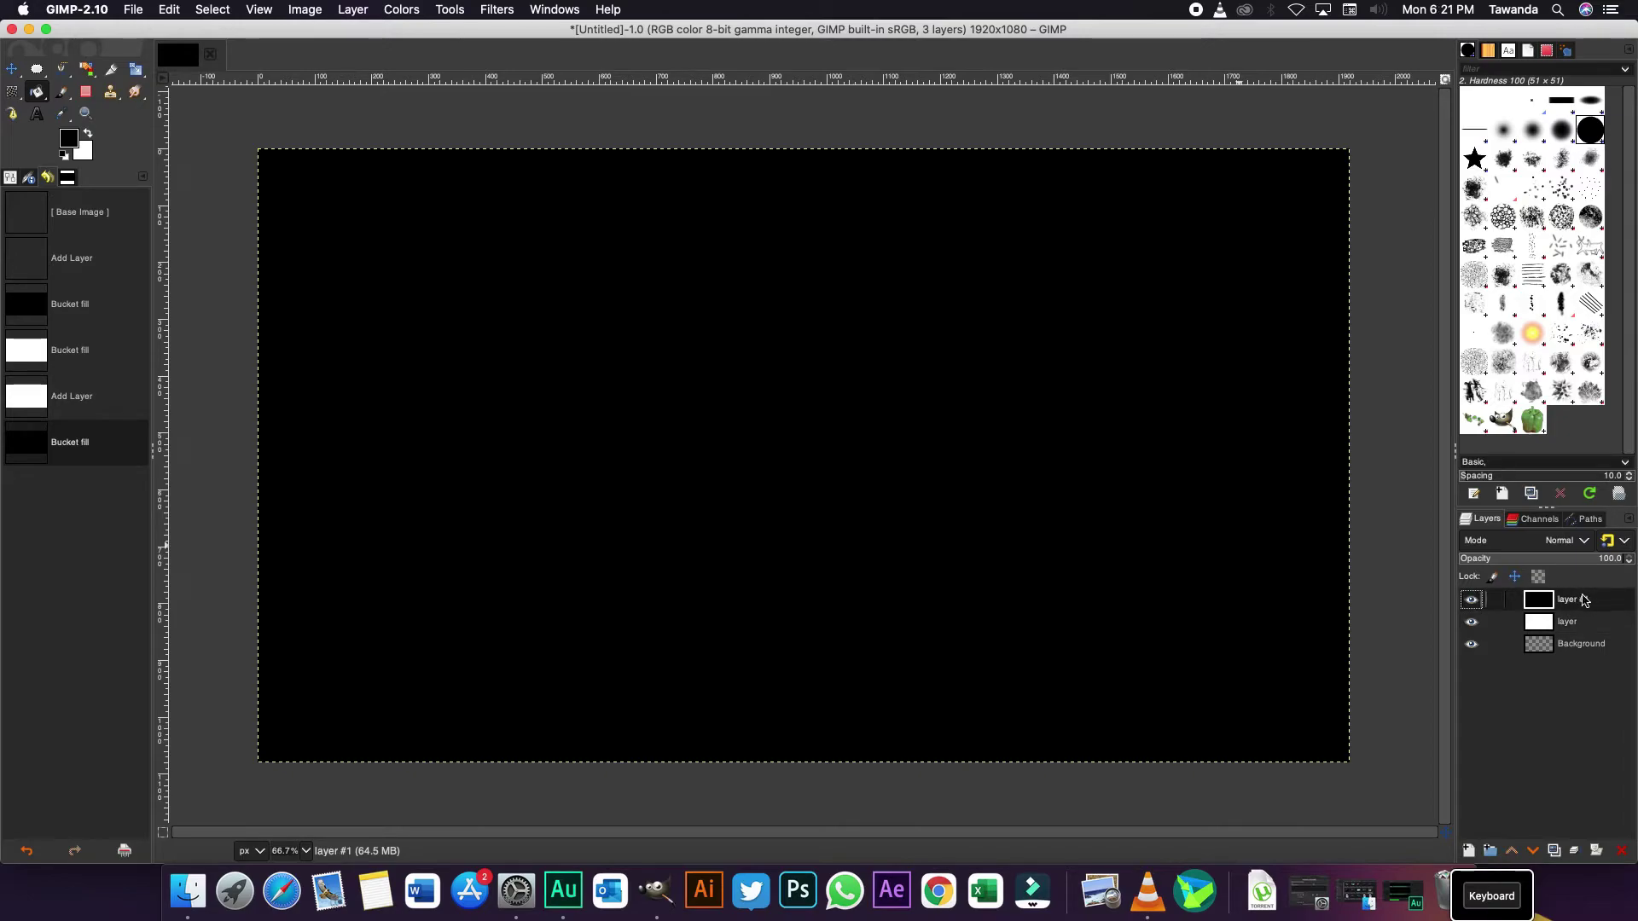
click(86, 92)
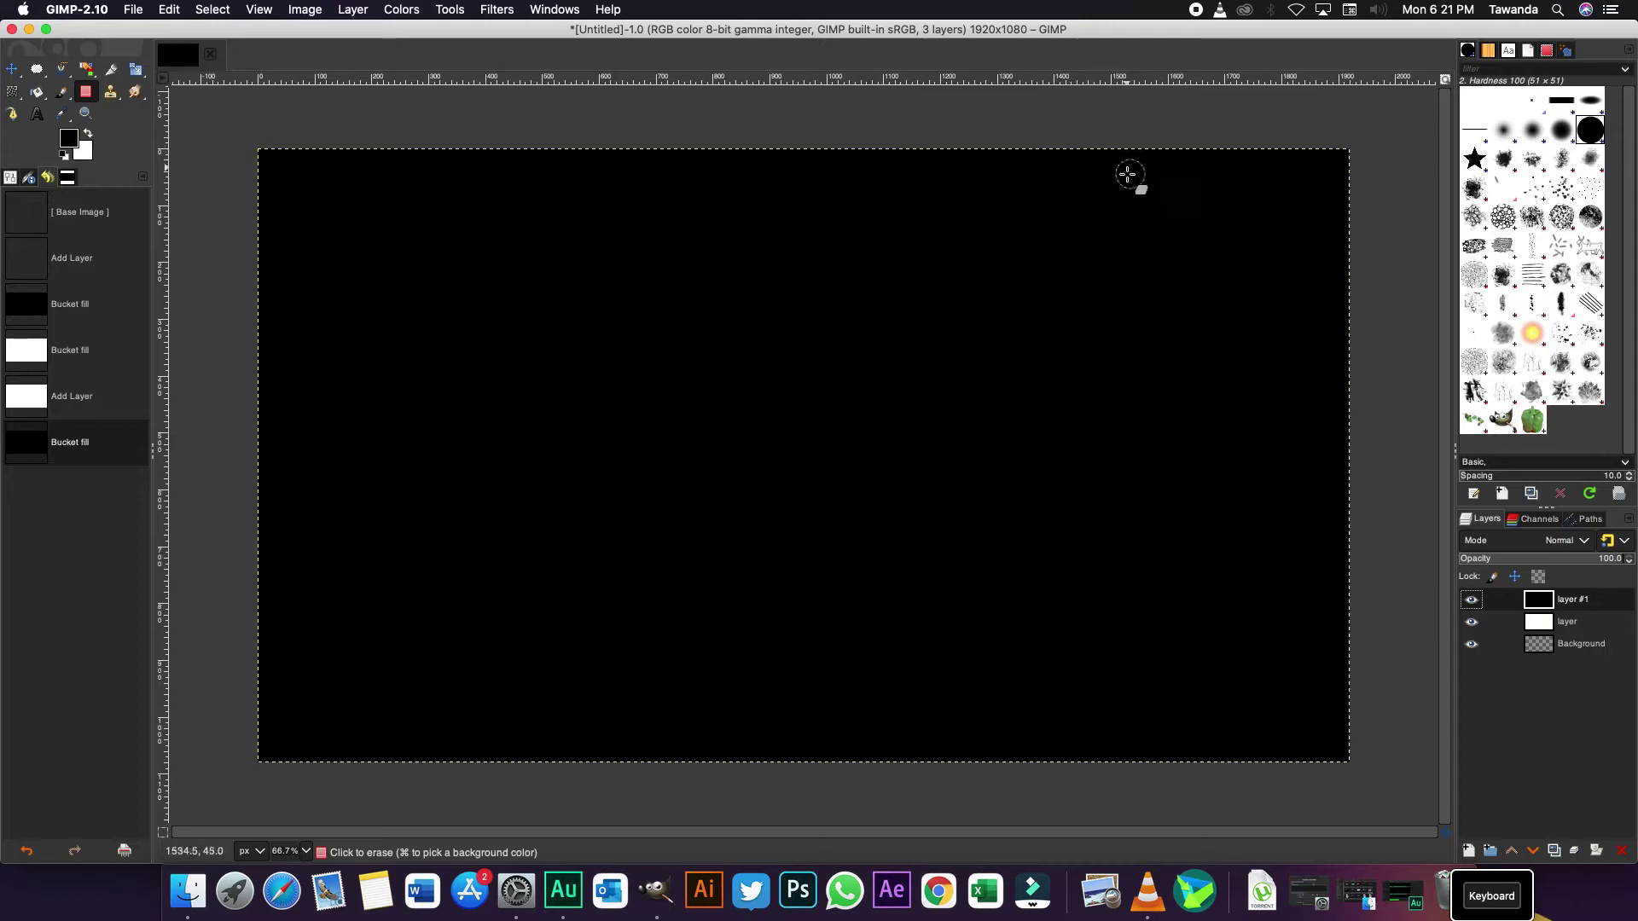
mouse_move(1086, 168)
mouse_down()
mouse_move(1254, 191)
mouse_move(1232, 205)
mouse_move(1237, 228)
mouse_move(1079, 298)
mouse_move(1232, 302)
mouse_move(1162, 351)
mouse_up()
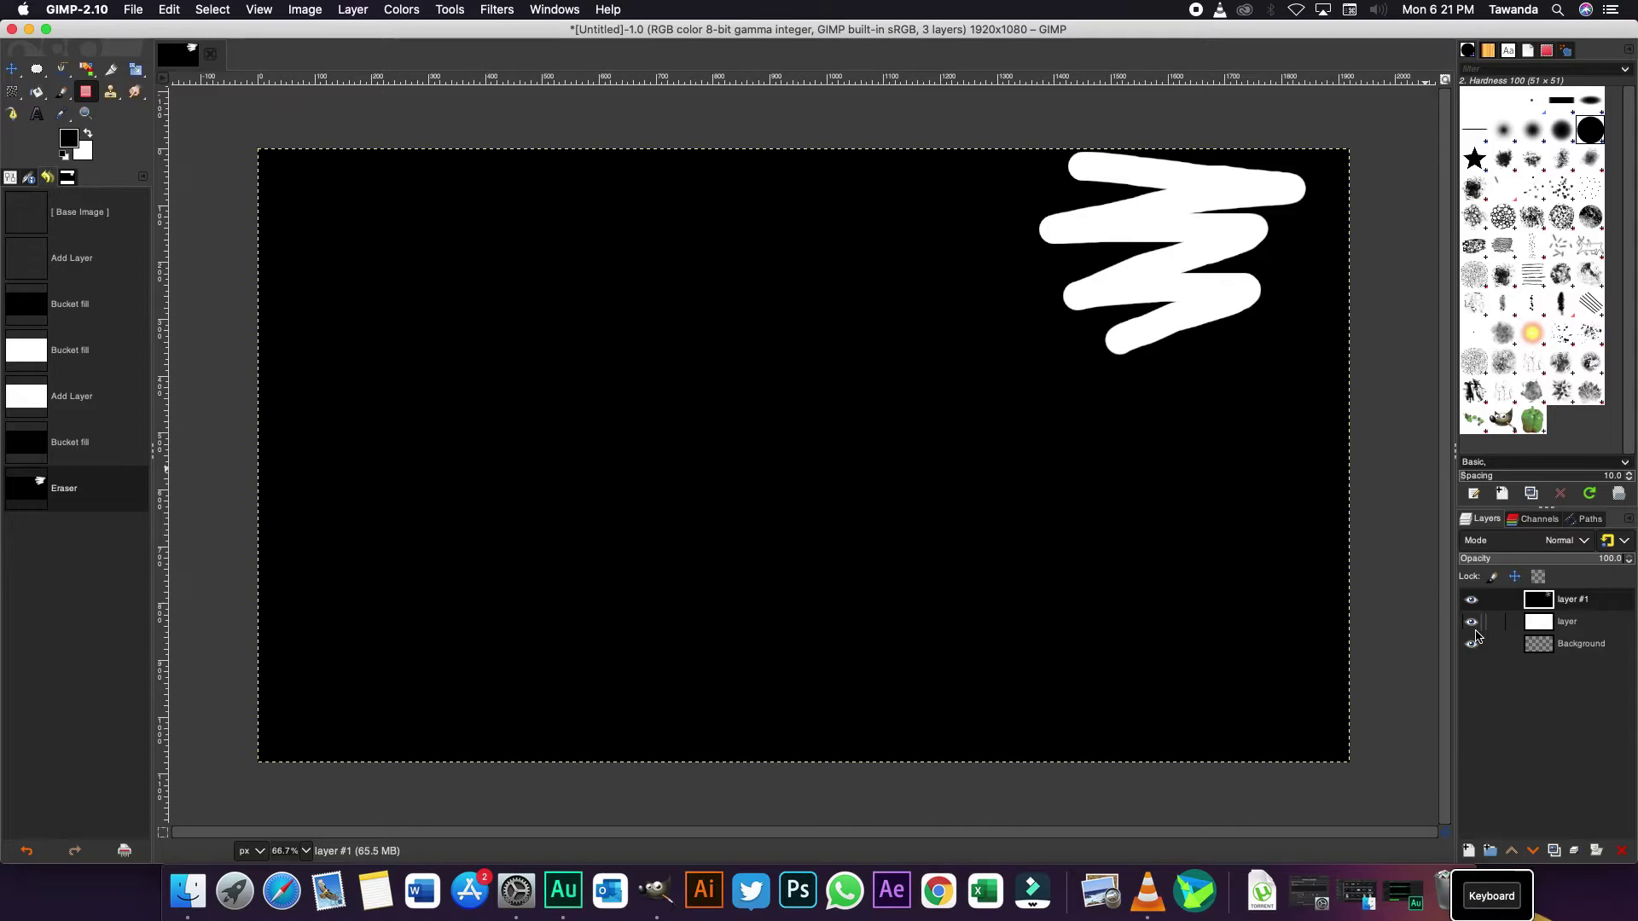
- Erase a short stroke on the white layer inside the zigzag, and return the undo history to the last black bucket fill
click(1574, 628)
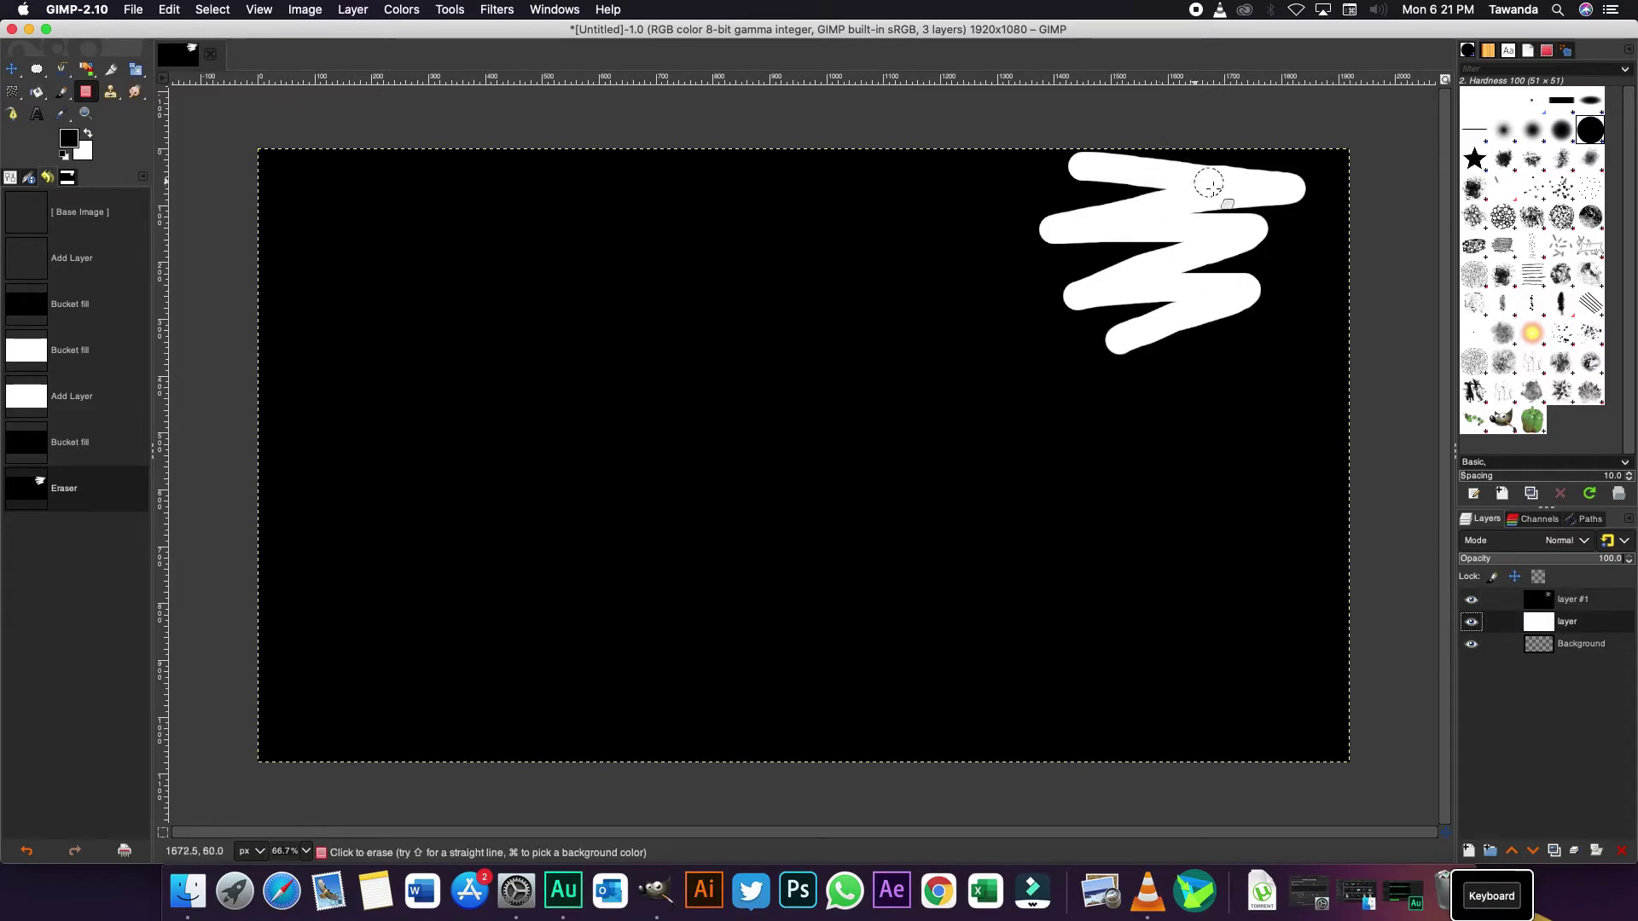
drag(1206, 178, 1176, 215)
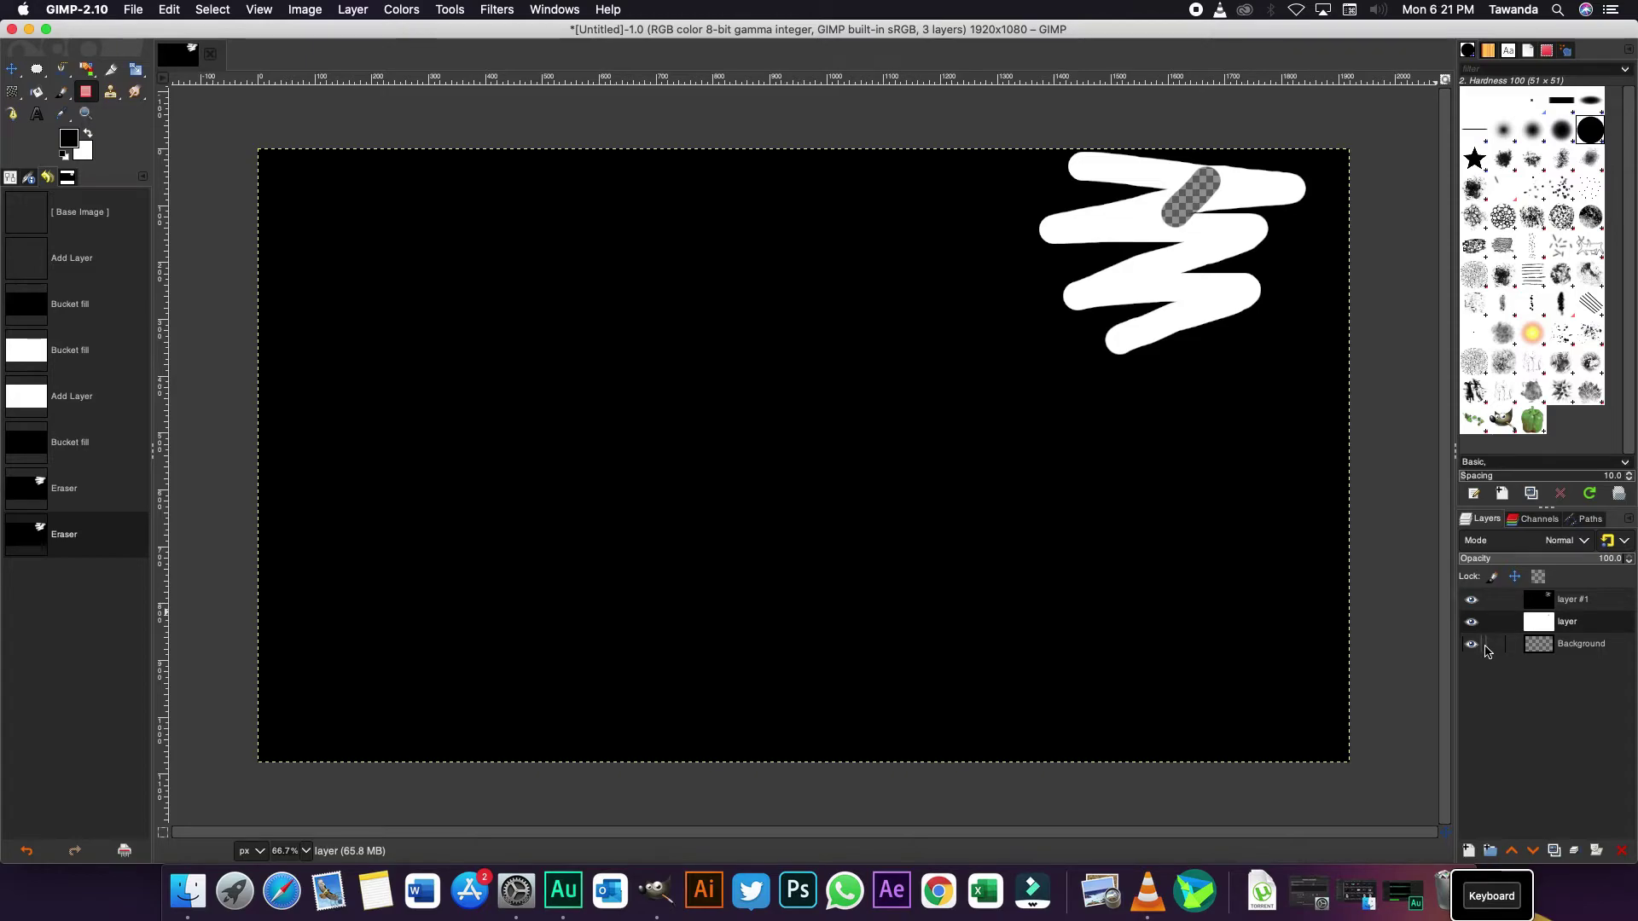
click(63, 399)
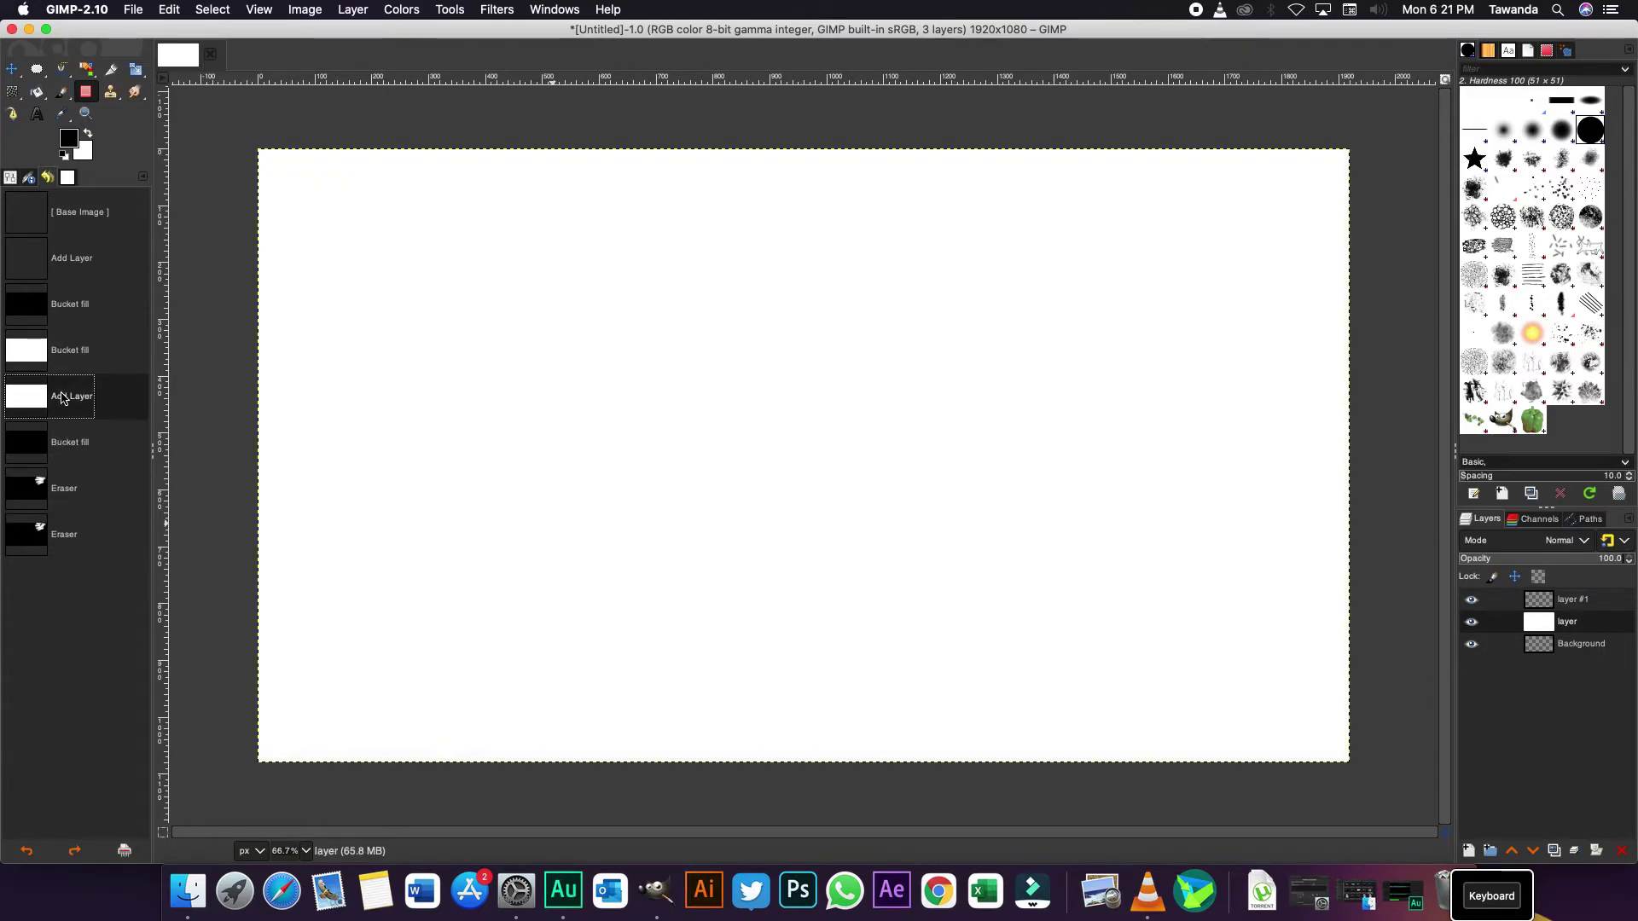
click(56, 443)
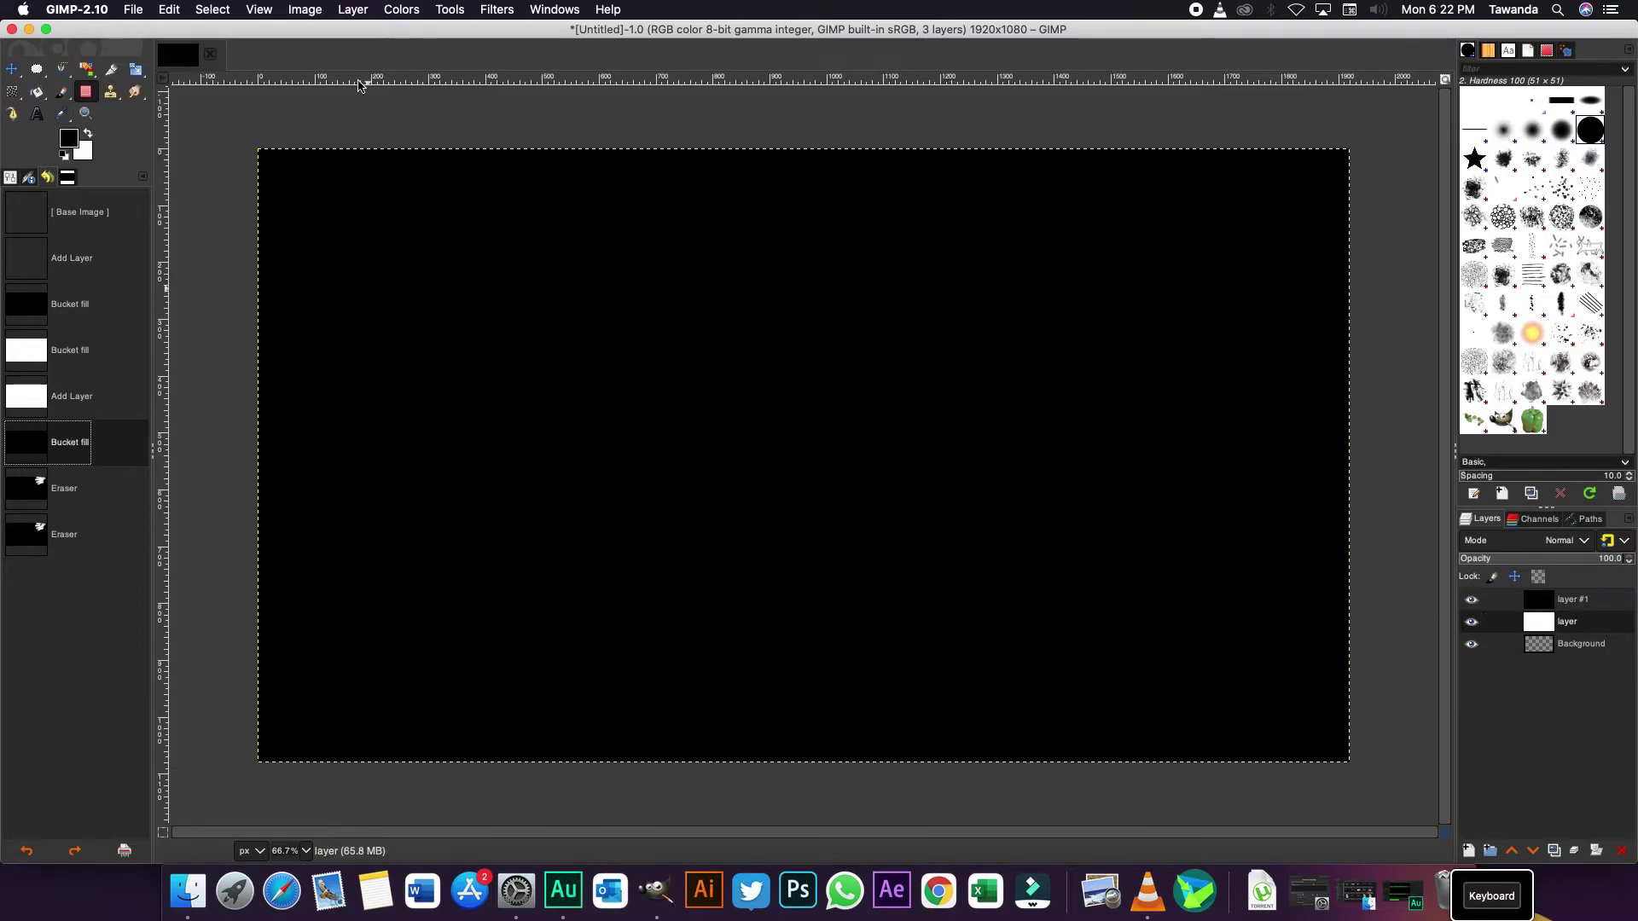
- Erase a series of overlapping scribbles across the middle of the white layer while the black layer covers it
mouse_move(819, 343)
mouse_down()
mouse_move(885, 436)
mouse_move(1023, 368)
mouse_up()
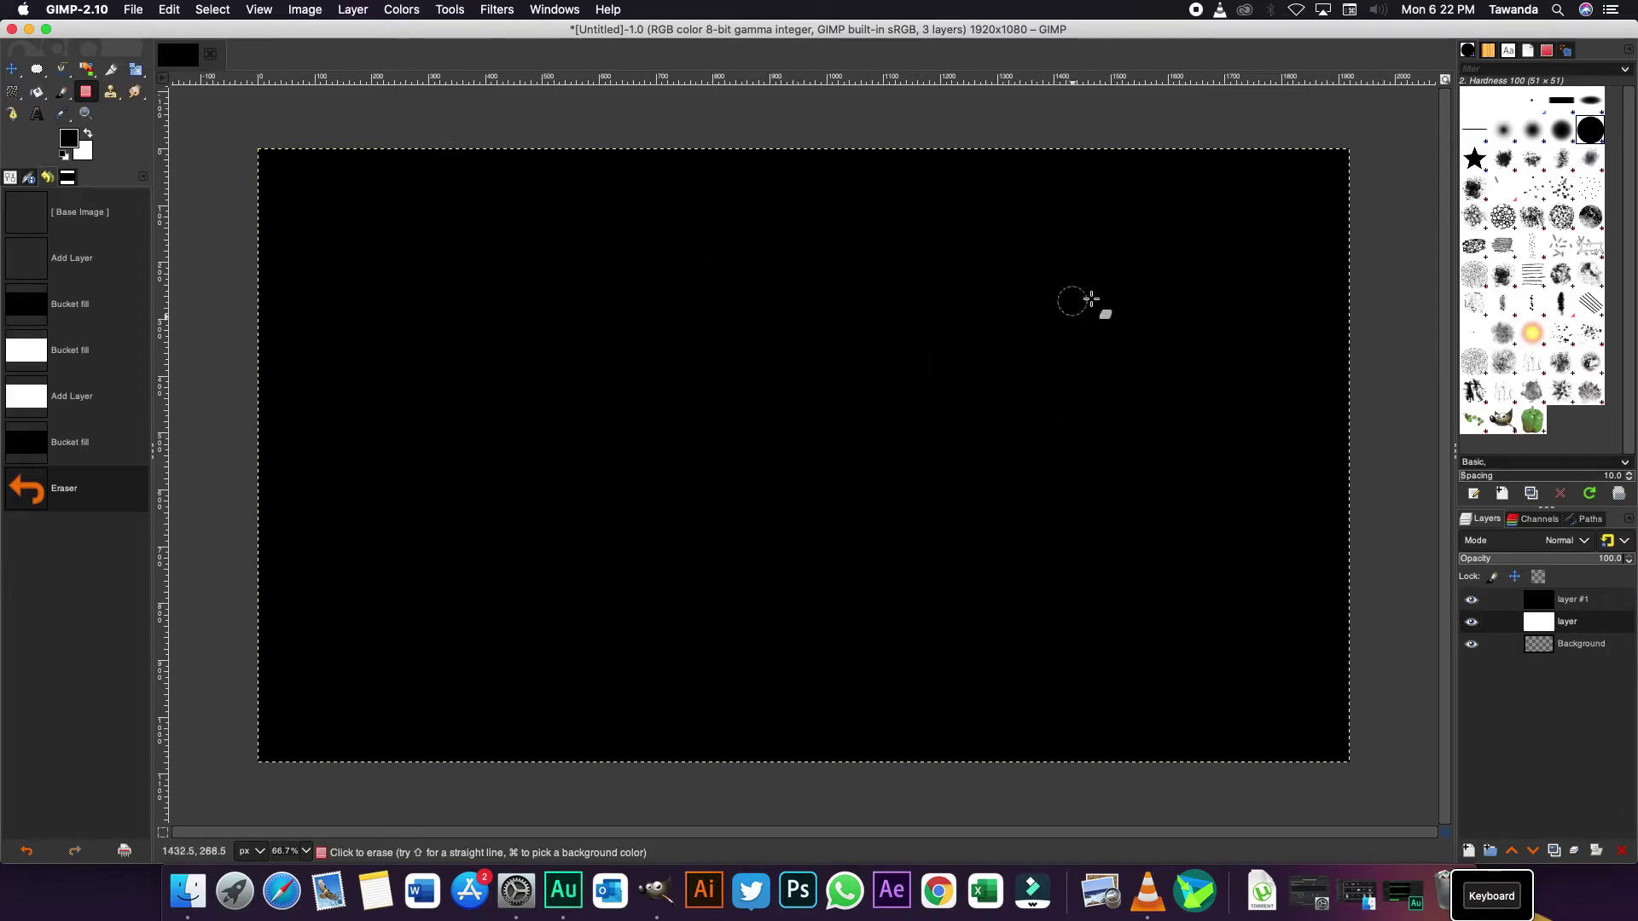
drag(1067, 597, 1068, 453)
mouse_move(951, 494)
mouse_down()
mouse_move(1141, 407)
mouse_move(1005, 311)
mouse_move(934, 437)
mouse_up()
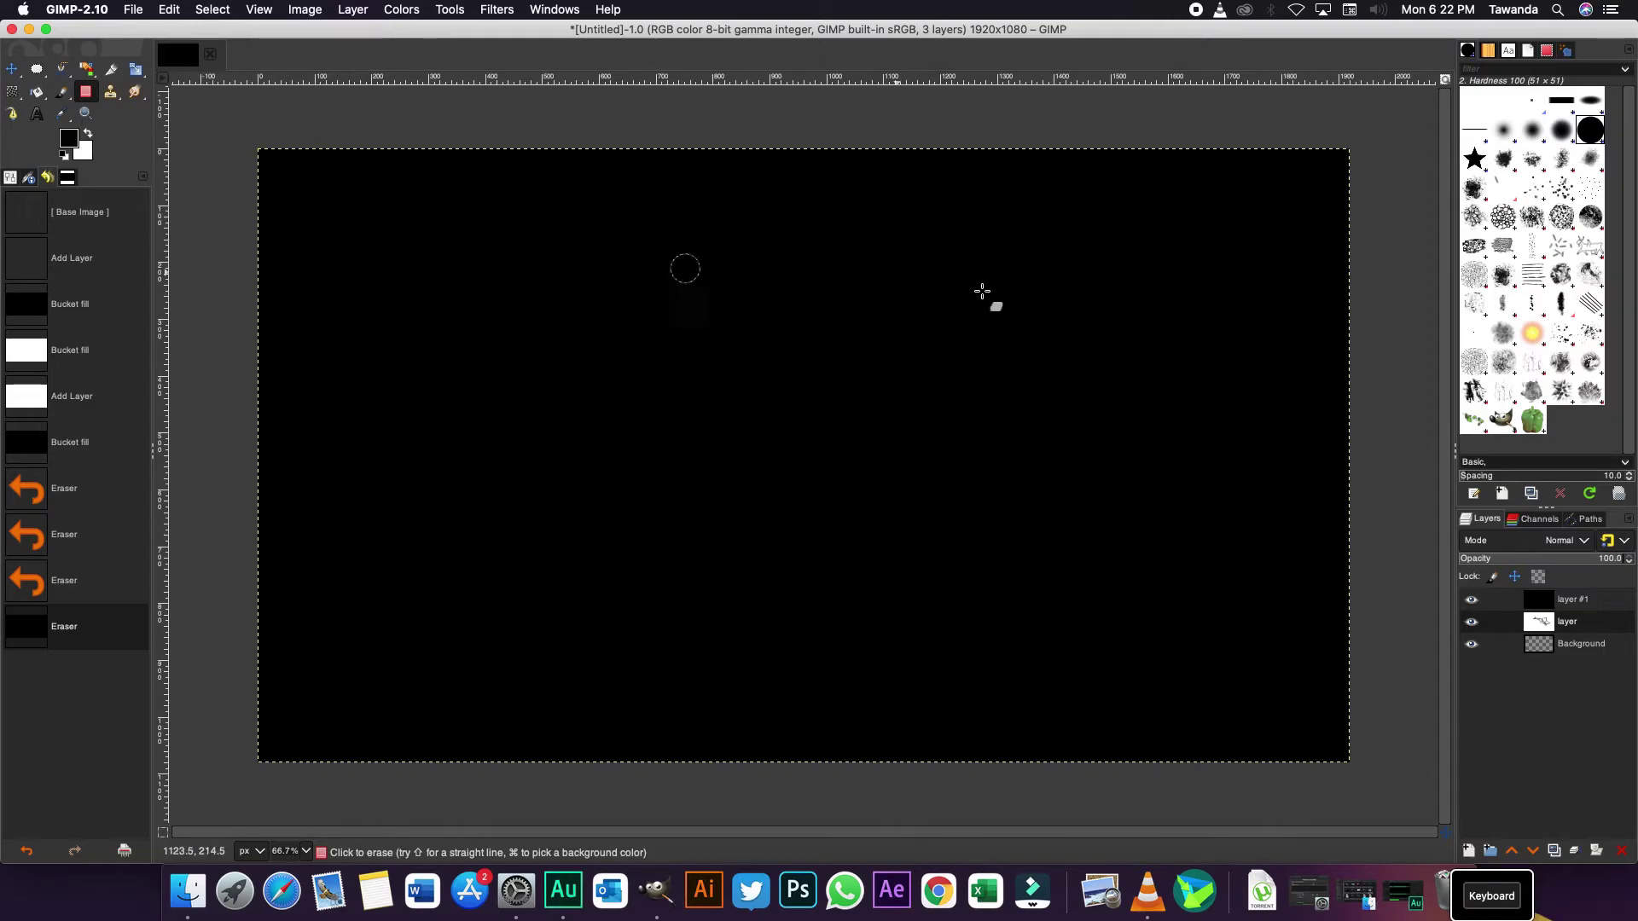
click(899, 241)
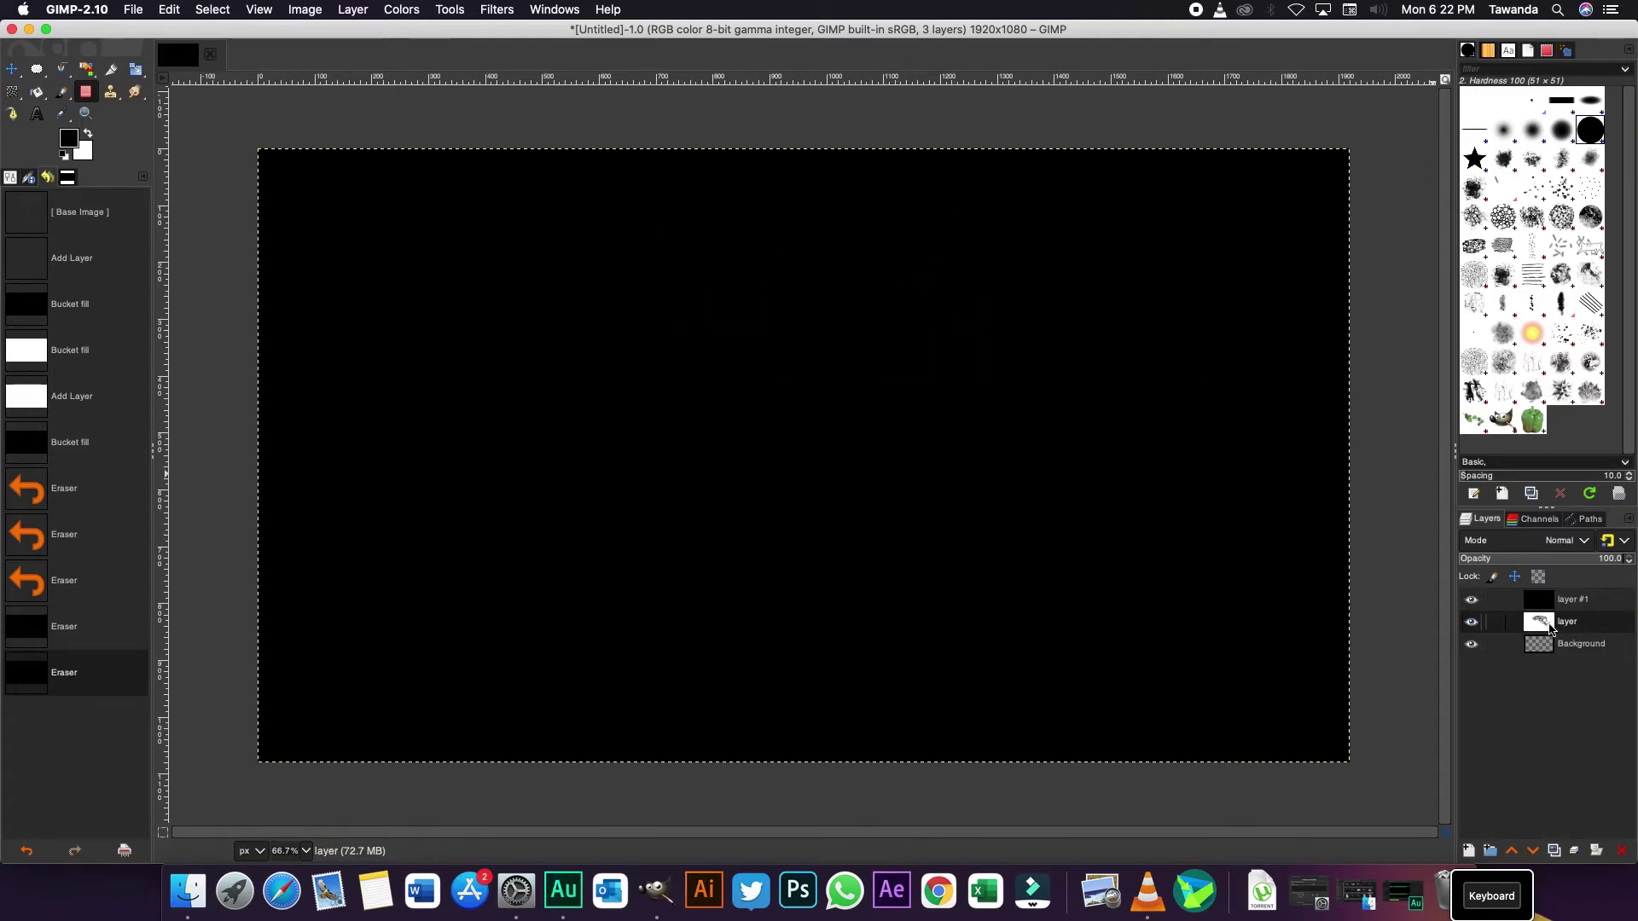
drag(1123, 387, 1180, 490)
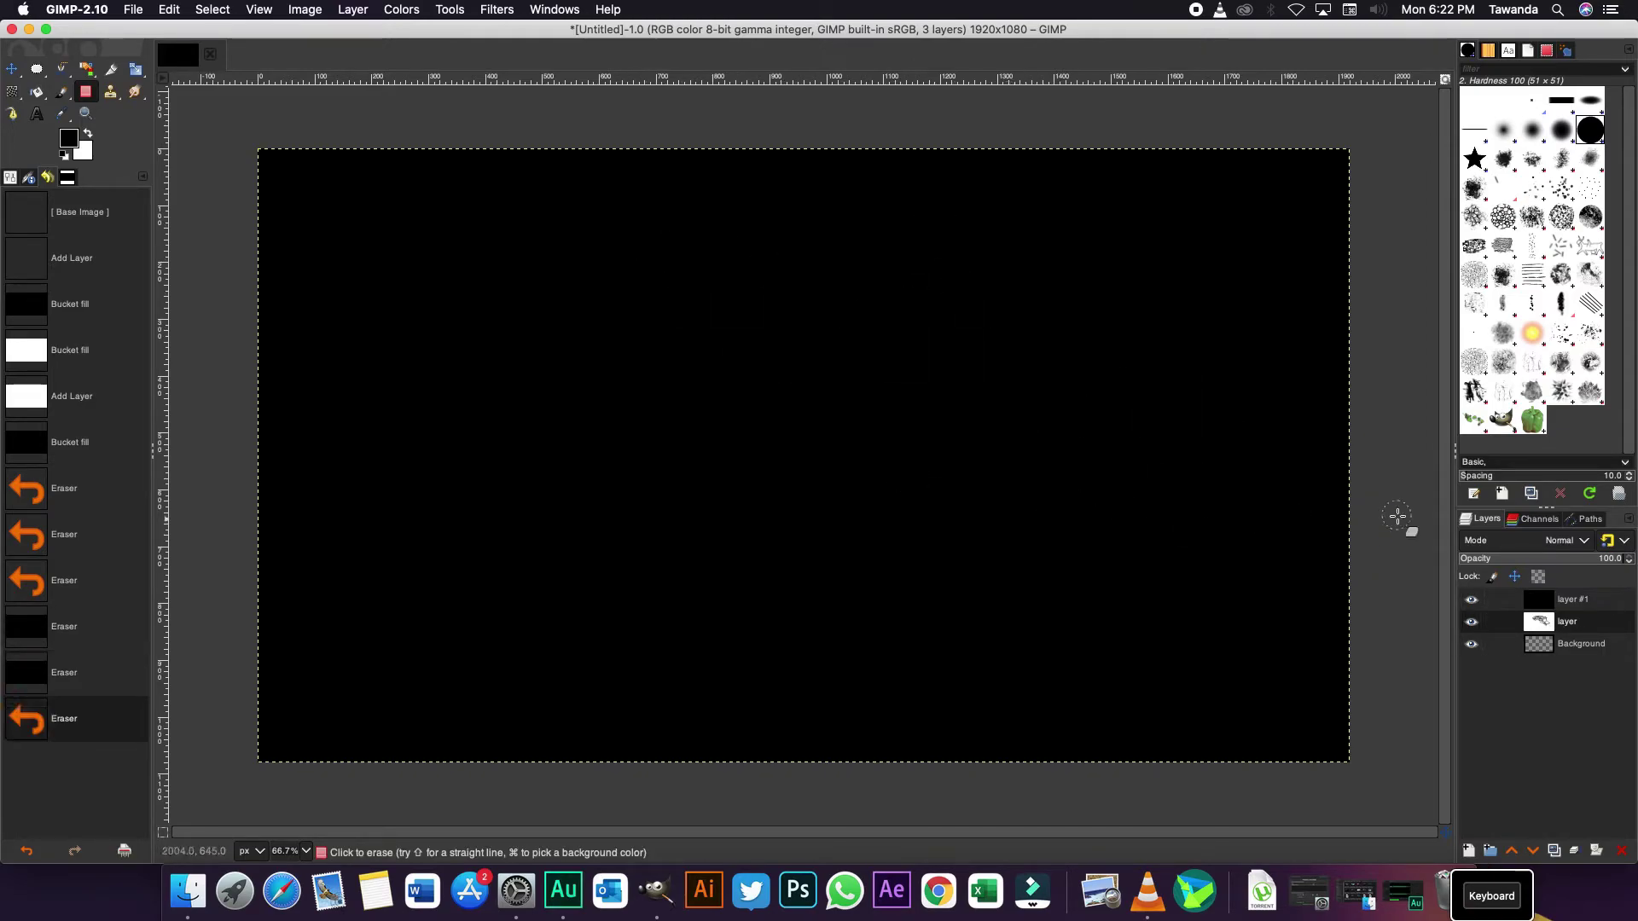
- Hide and show the black top layer repeatedly to compare it with the erased layer beneath
click(1471, 601)
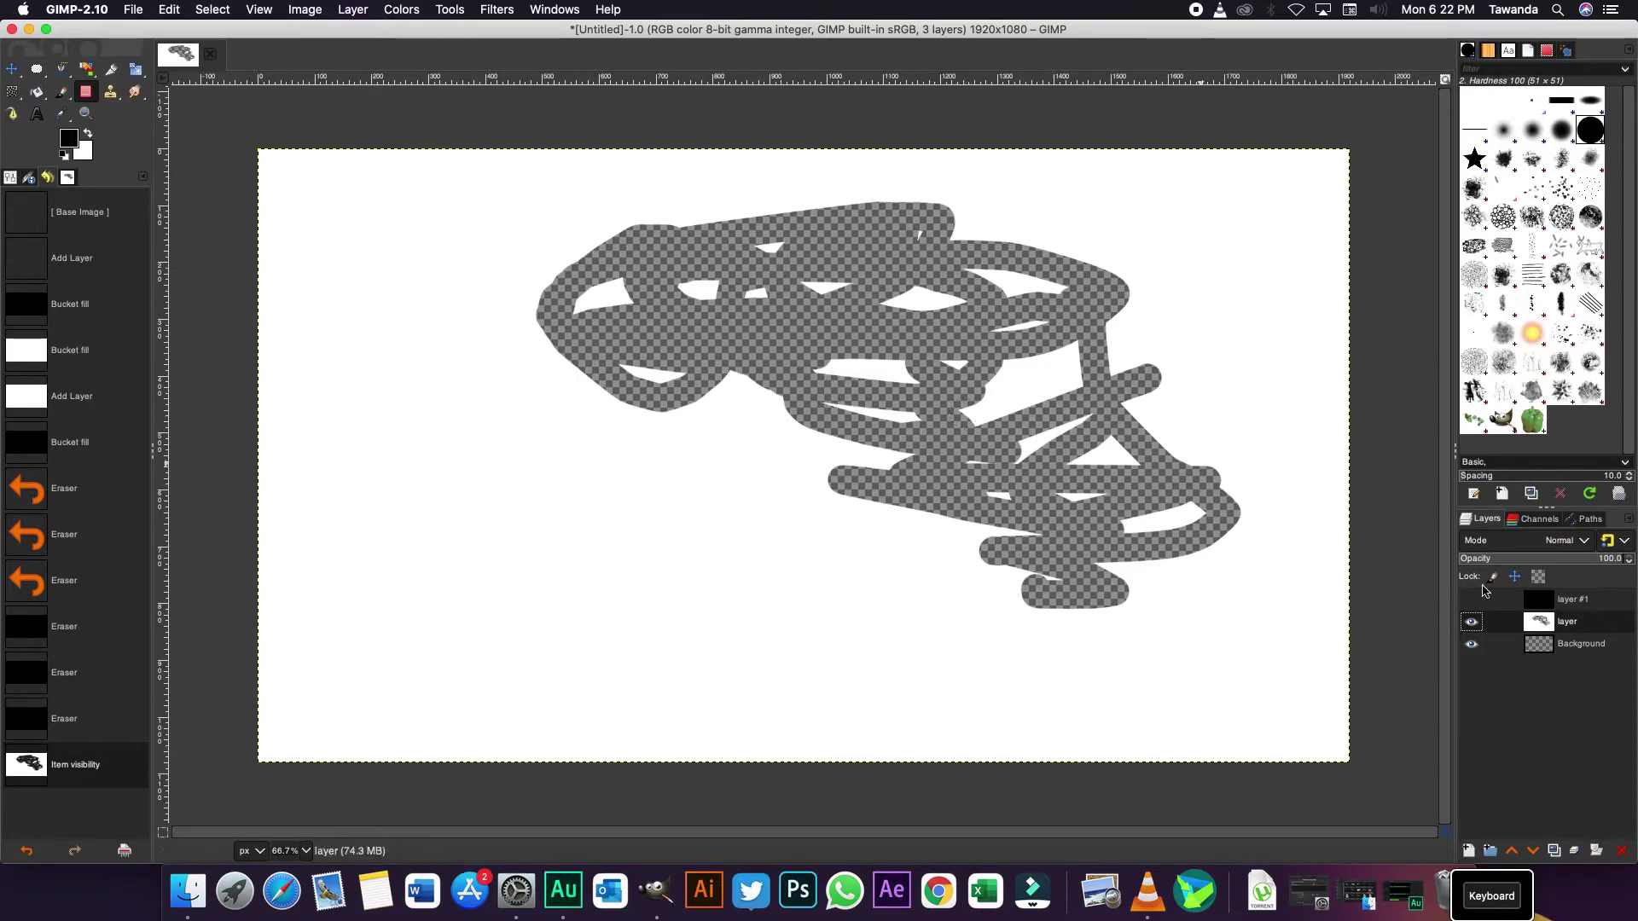
click(1471, 600)
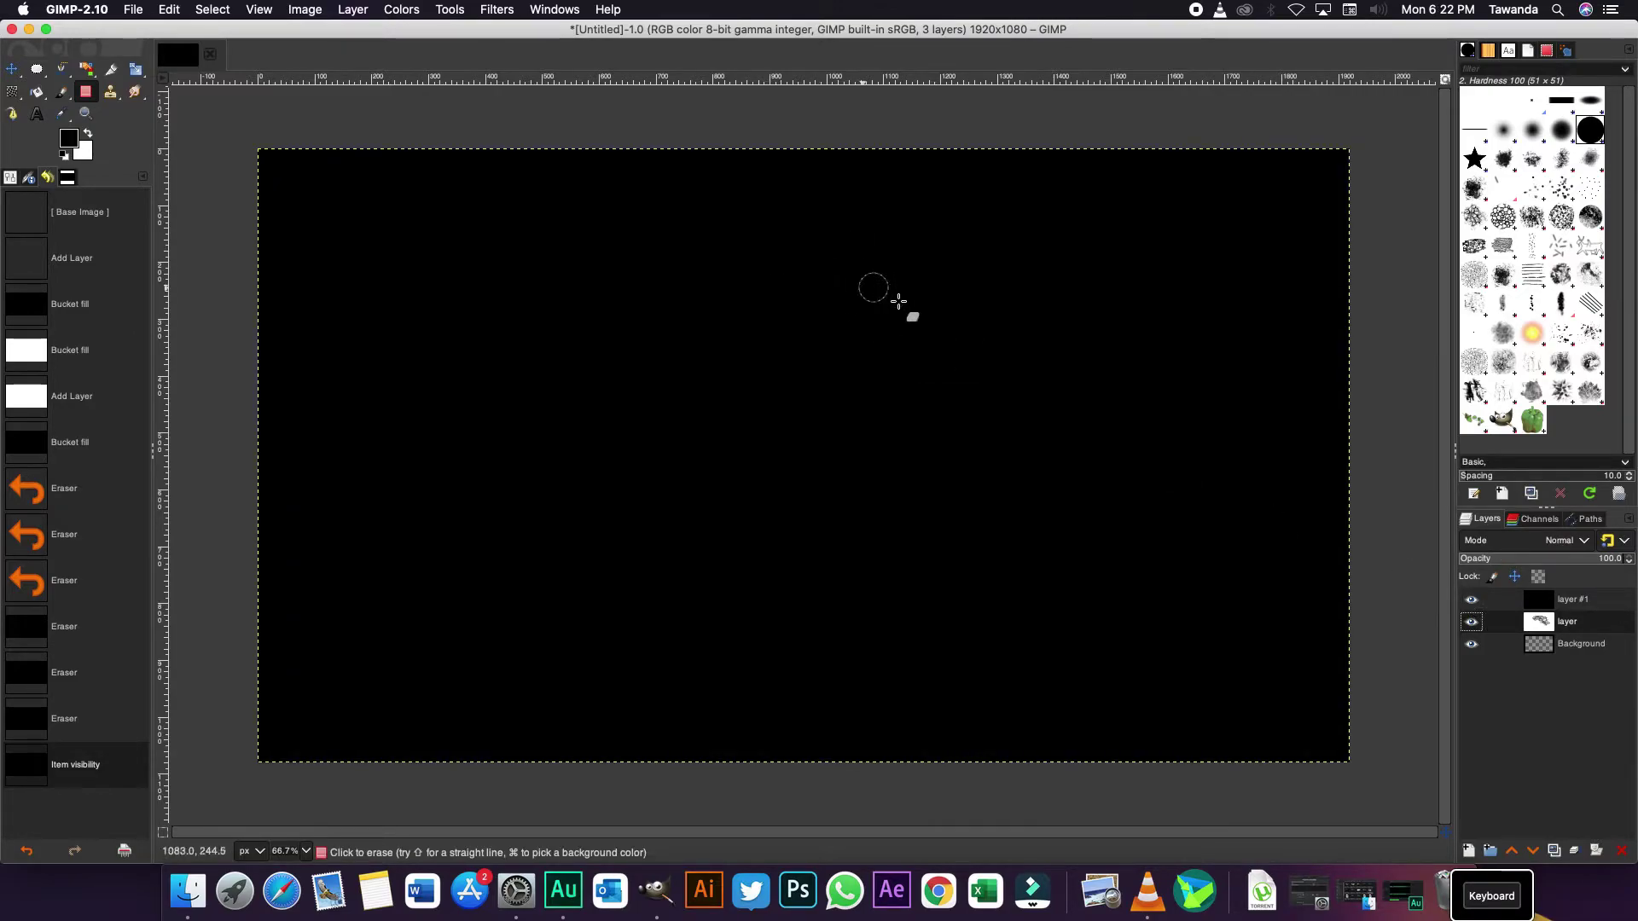
click(1475, 601)
click(1476, 604)
click(1476, 603)
click(1476, 603)
click(1475, 602)
click(1475, 602)
click(1475, 602)
click(1475, 602)
click(1475, 603)
click(1476, 602)
click(1475, 603)
click(1475, 603)
click(1476, 603)
click(1476, 603)
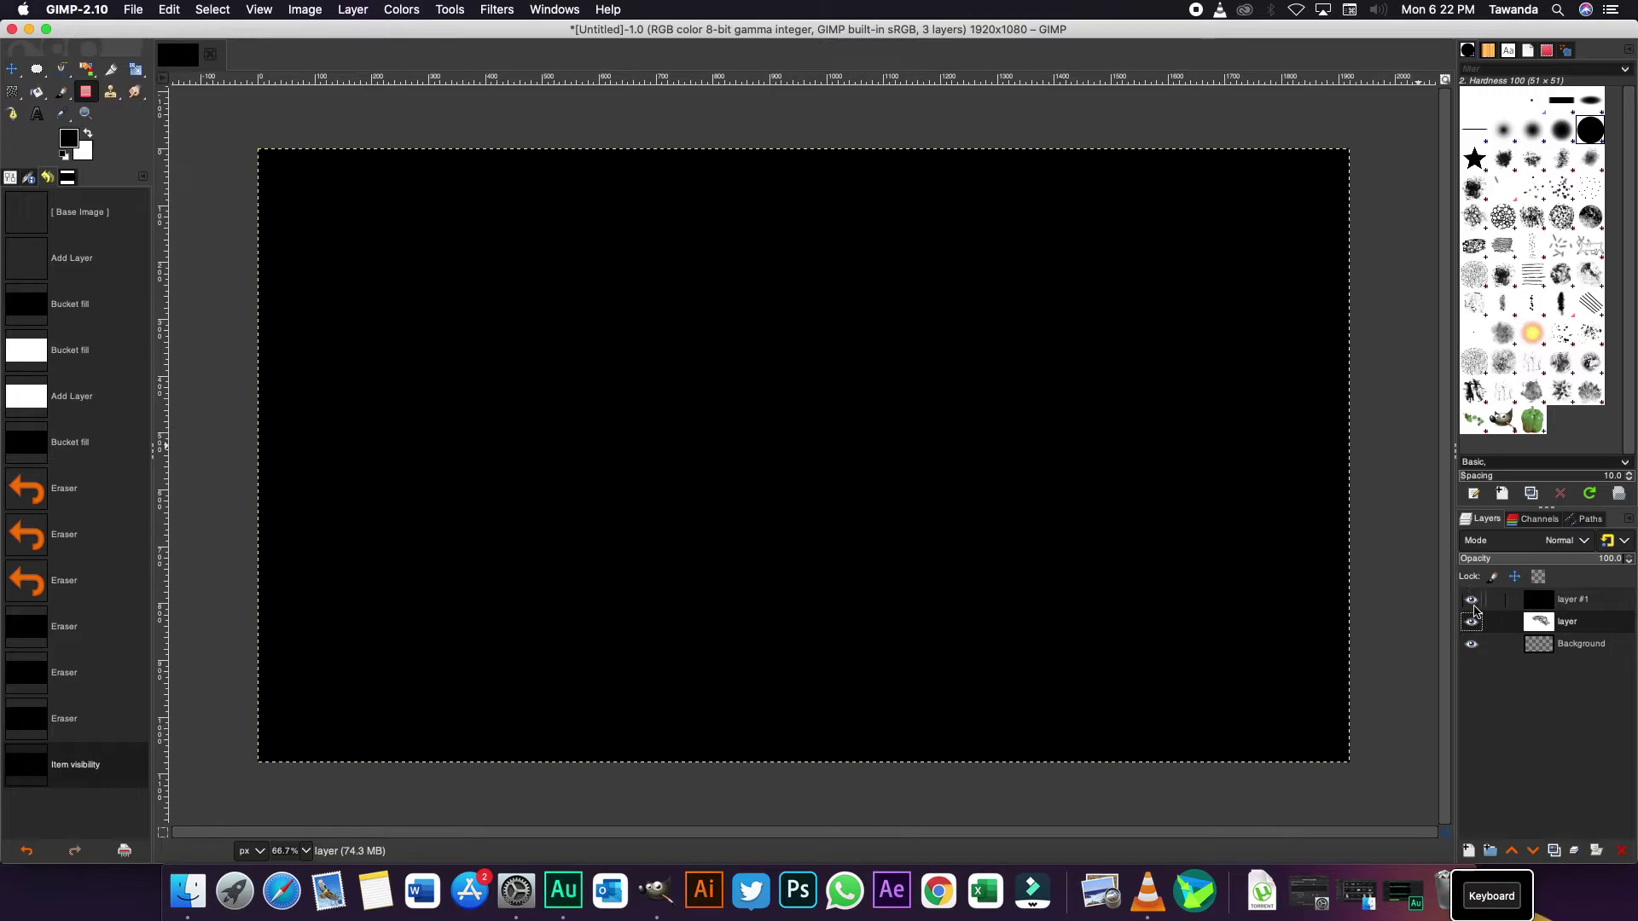
- Make layer #1 active while toggling both upper layers' visibility, and return the undo history to the last black bucket fill
click(1571, 607)
click(1477, 621)
click(1473, 621)
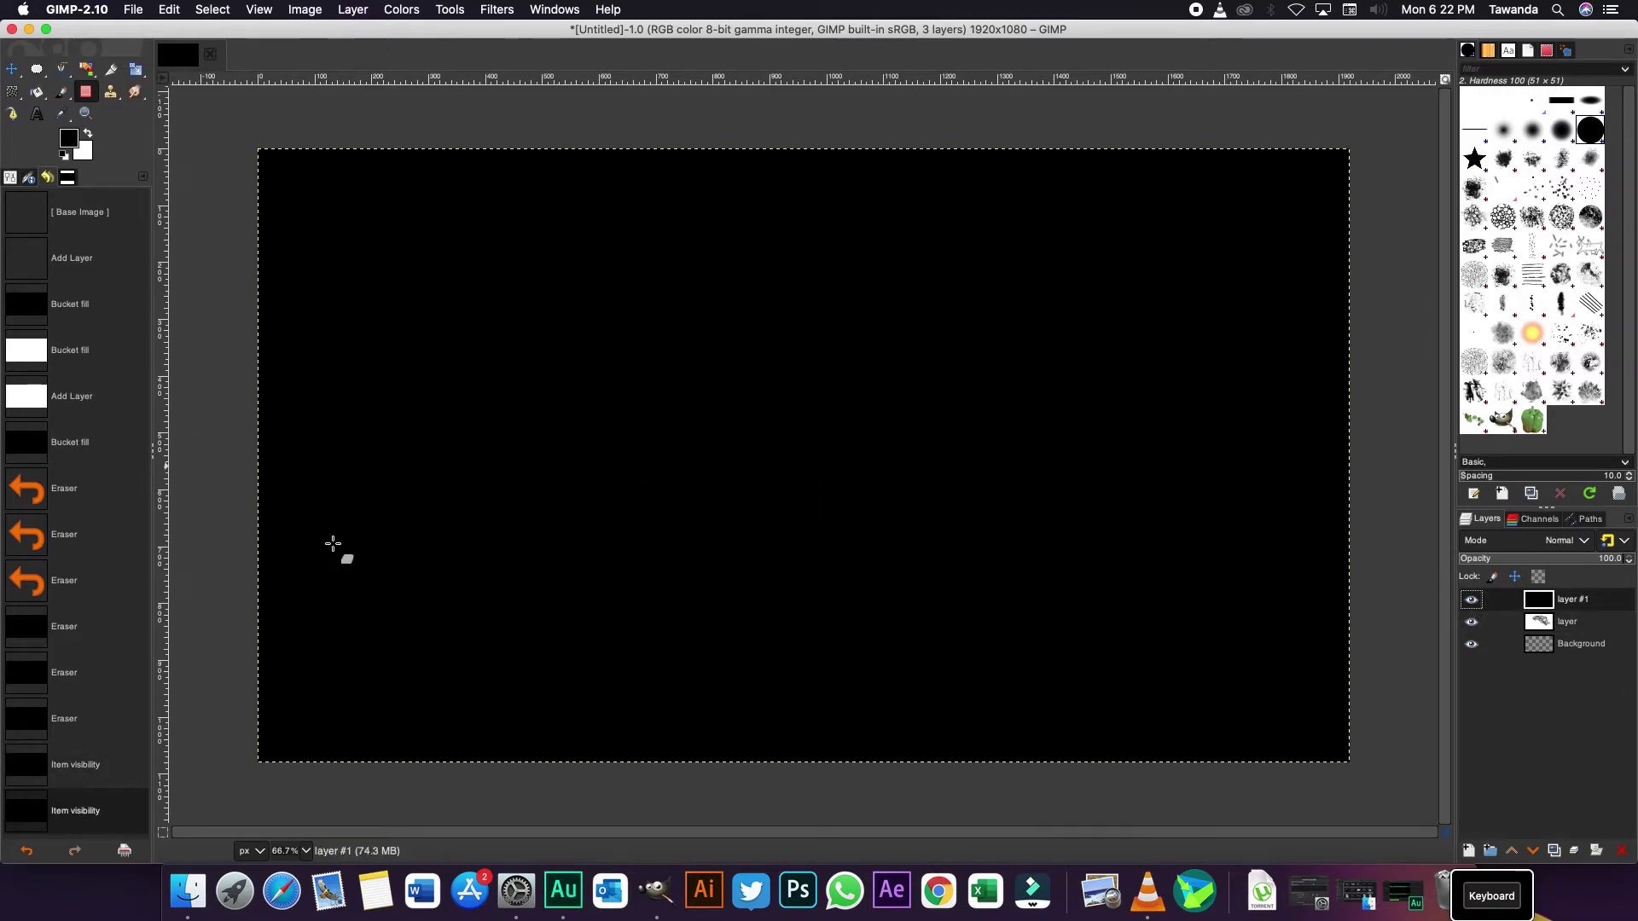
click(1470, 600)
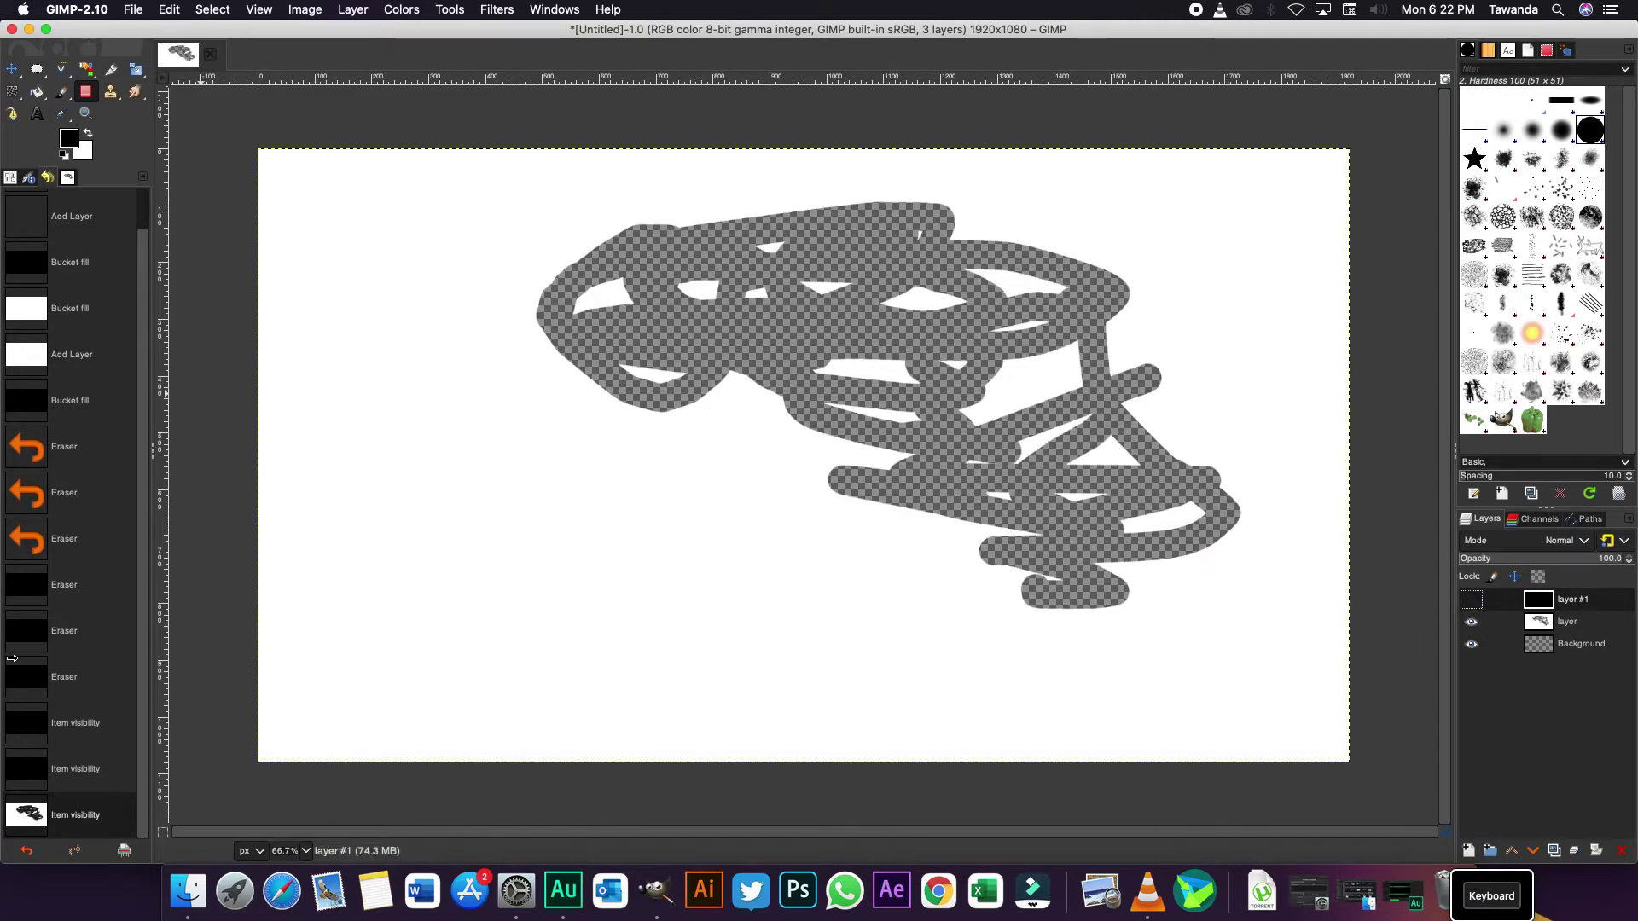
click(43, 402)
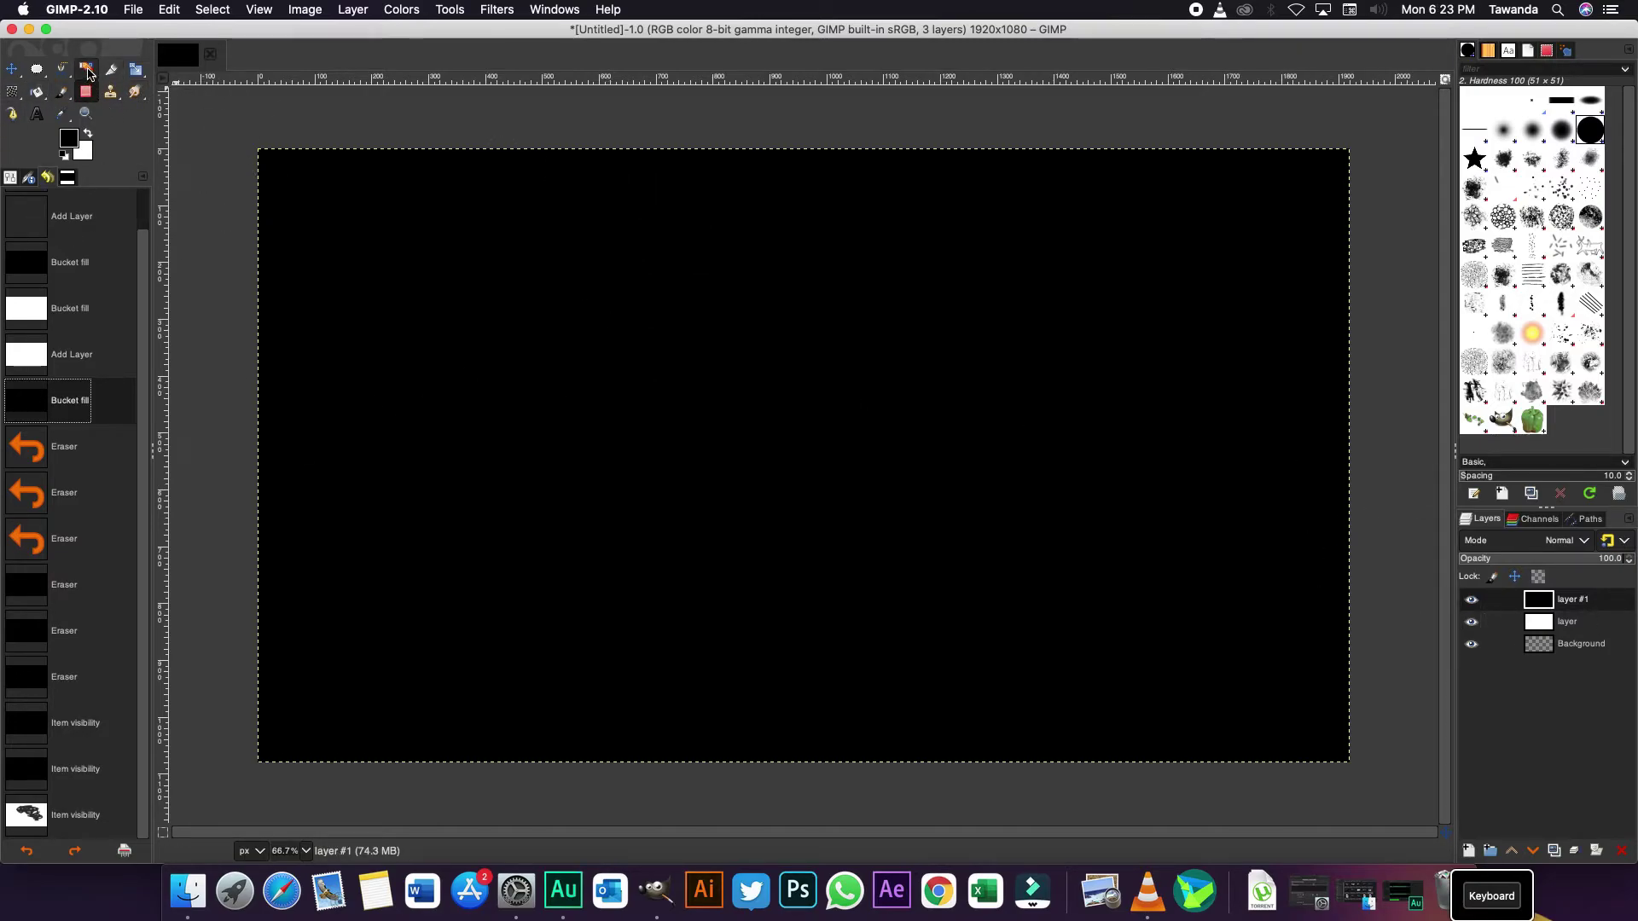
- Add a white text layer in Segoe UI Light above the black layer, entering a person's first name
click(39, 118)
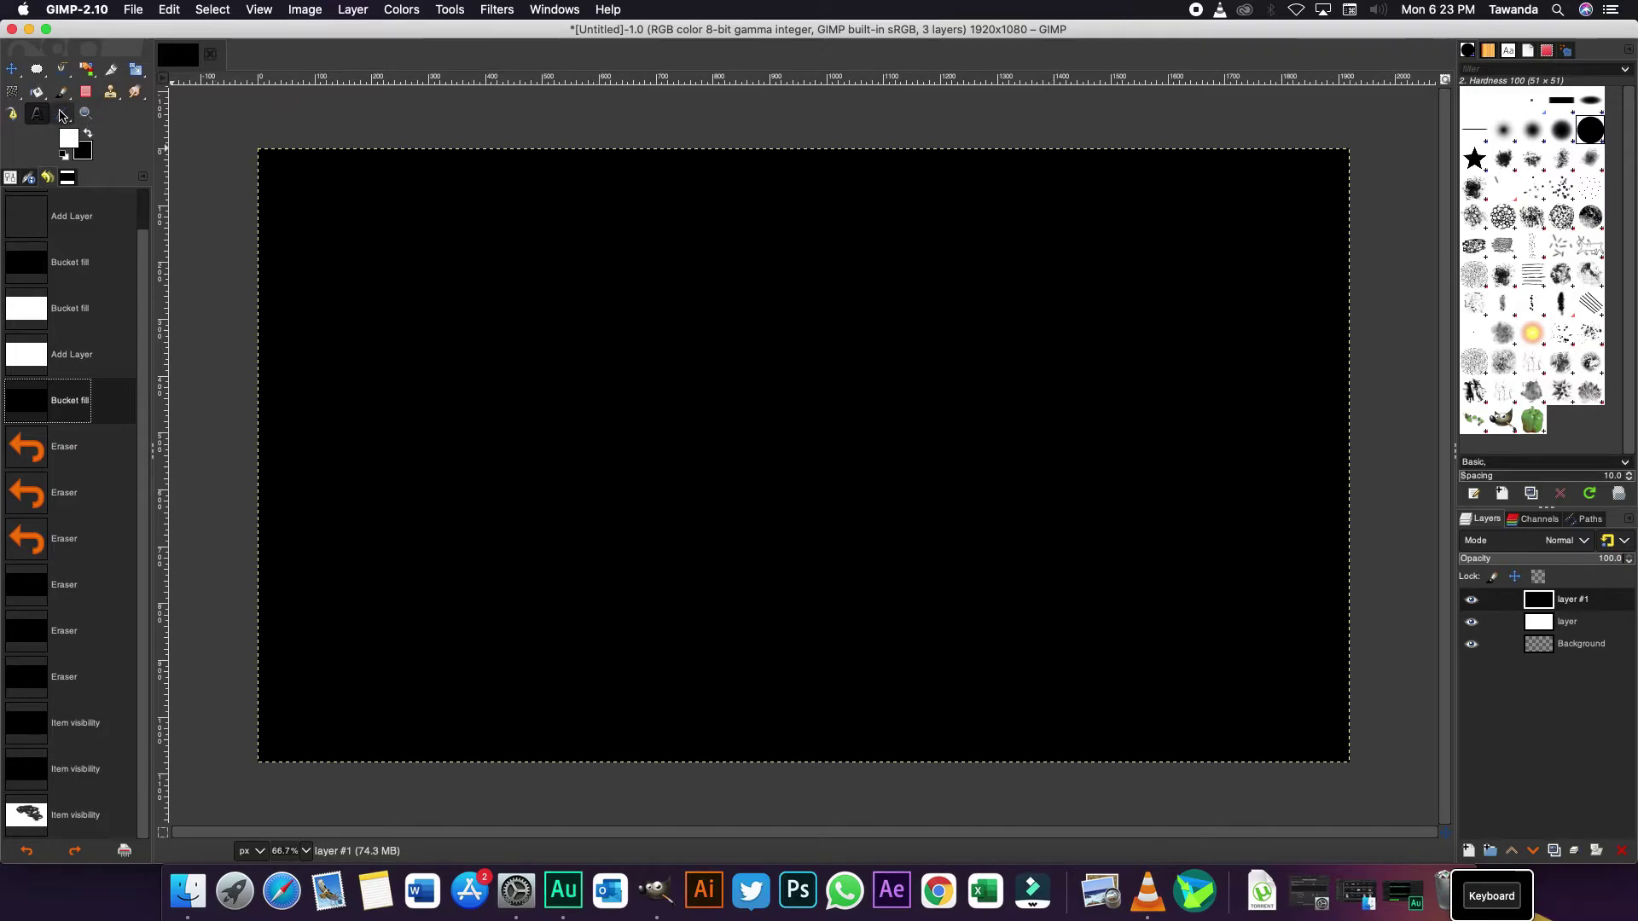
click(9, 177)
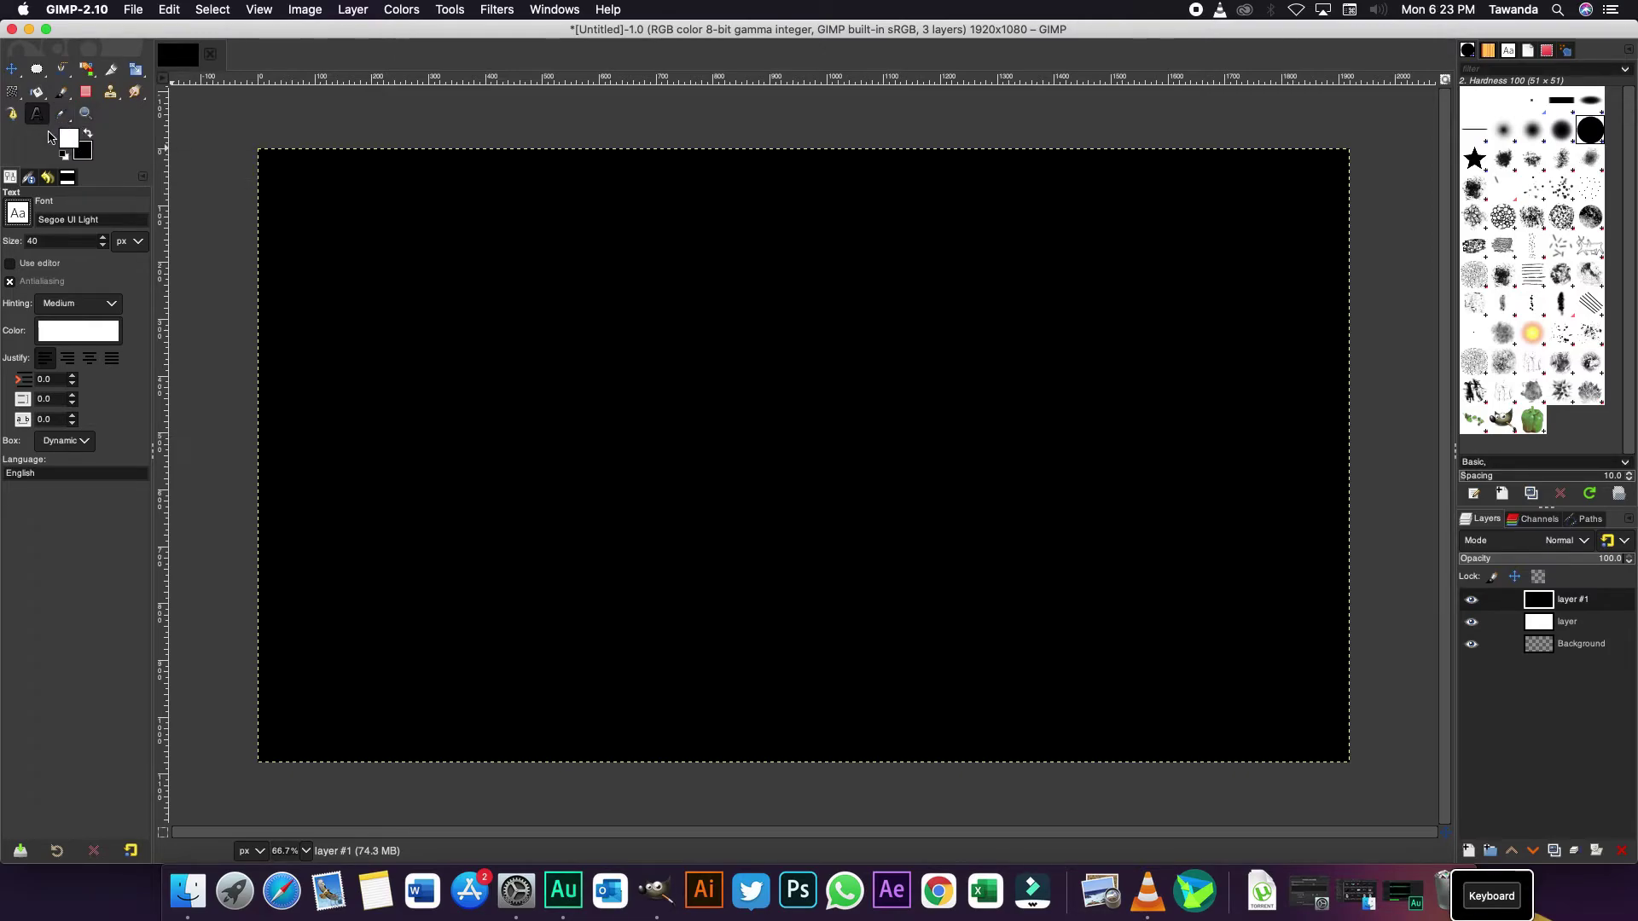
click(628, 292)
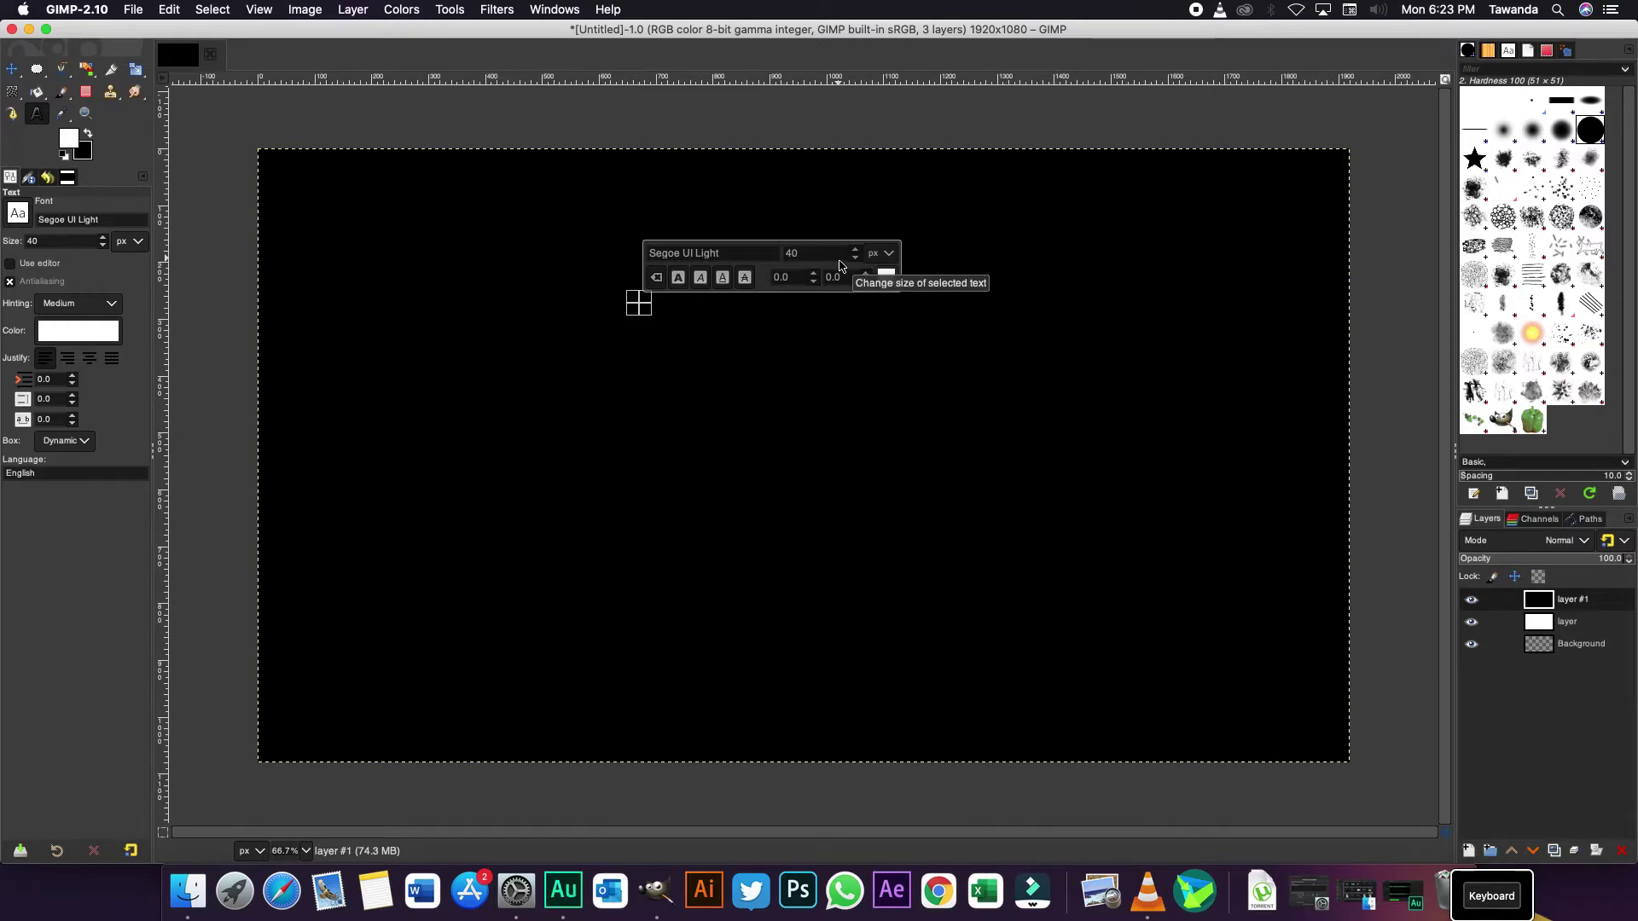
text(Tawanda)
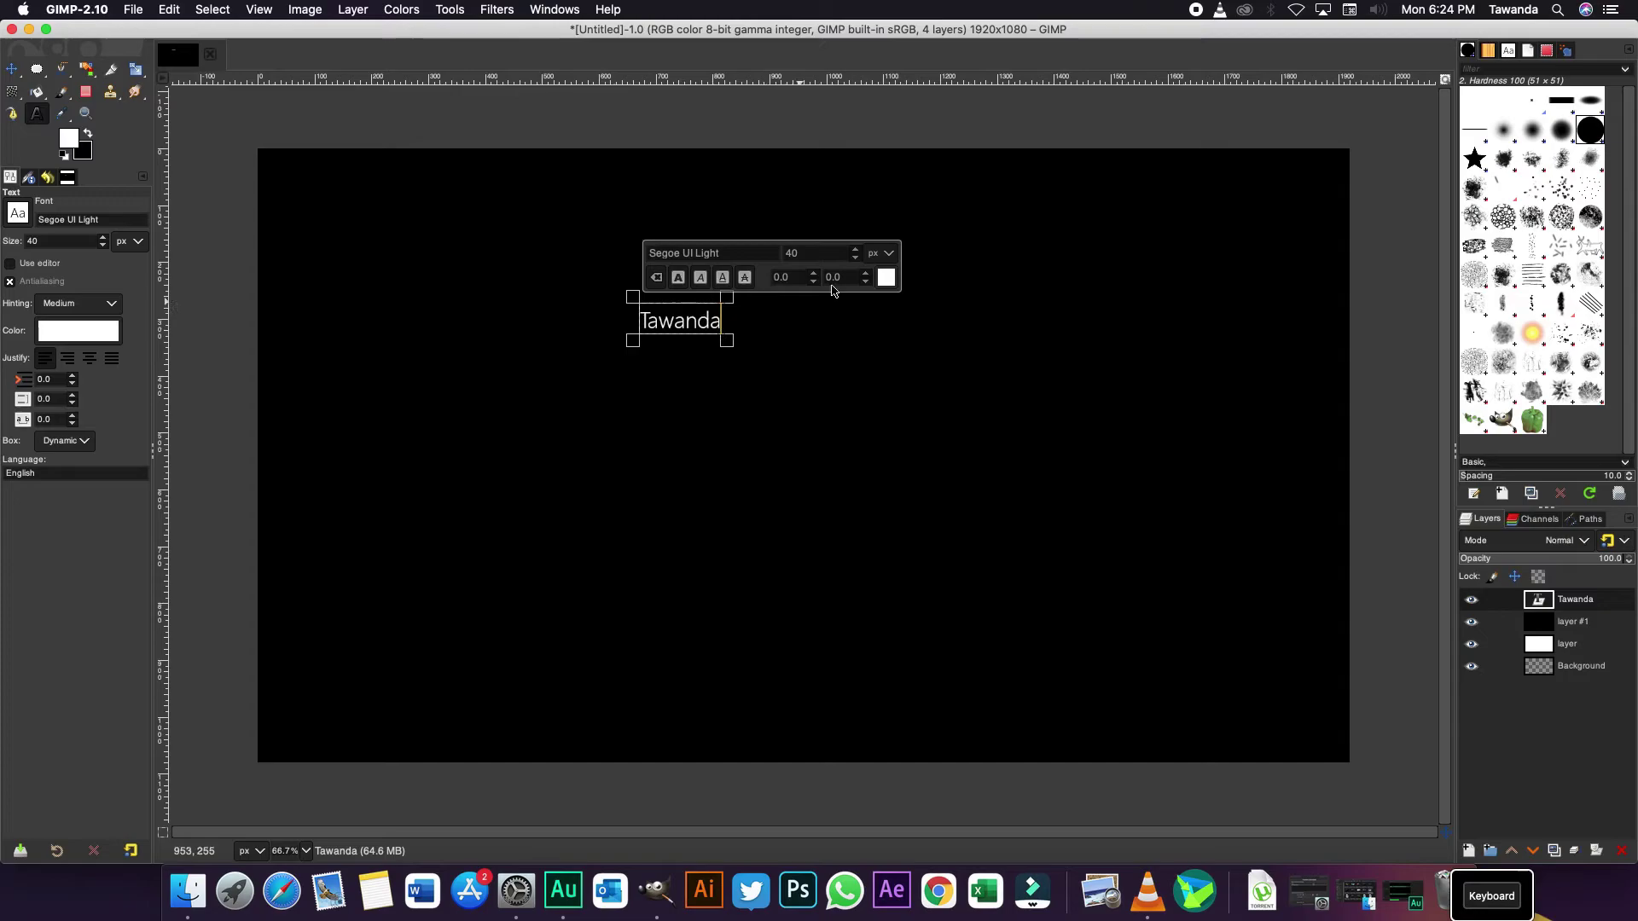
- Select the whole name and set its text size to 150 px
double_click(684, 323)
click(856, 252)
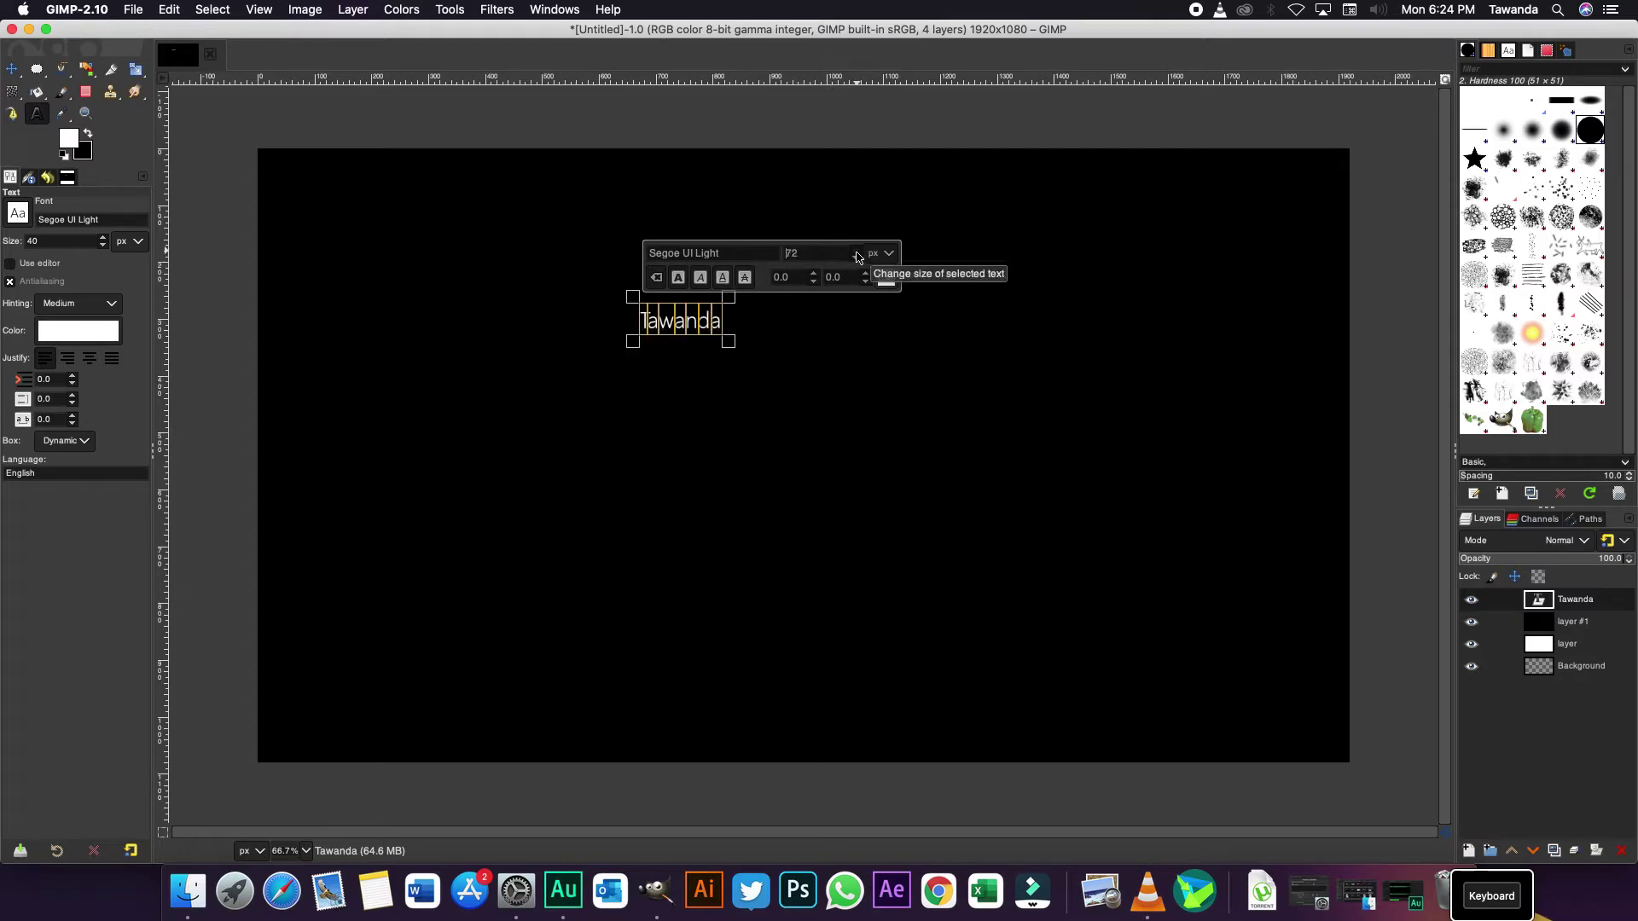
click(858, 254)
click(858, 254)
click(858, 255)
click(857, 254)
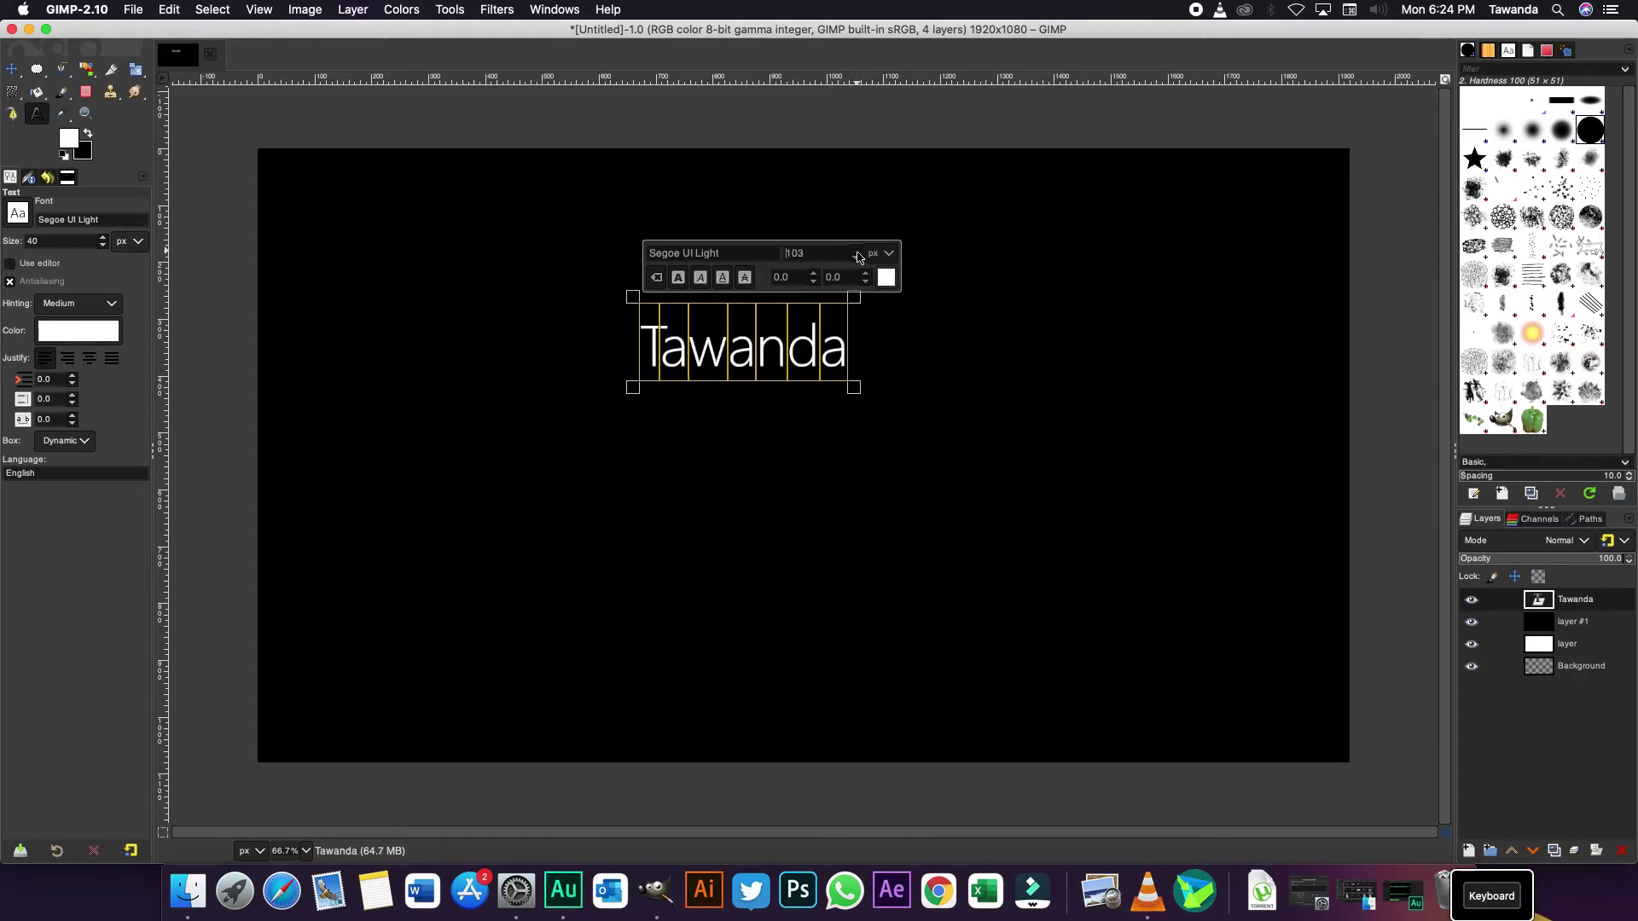
click(857, 254)
click(808, 253)
key(BackSpace)
text(50)
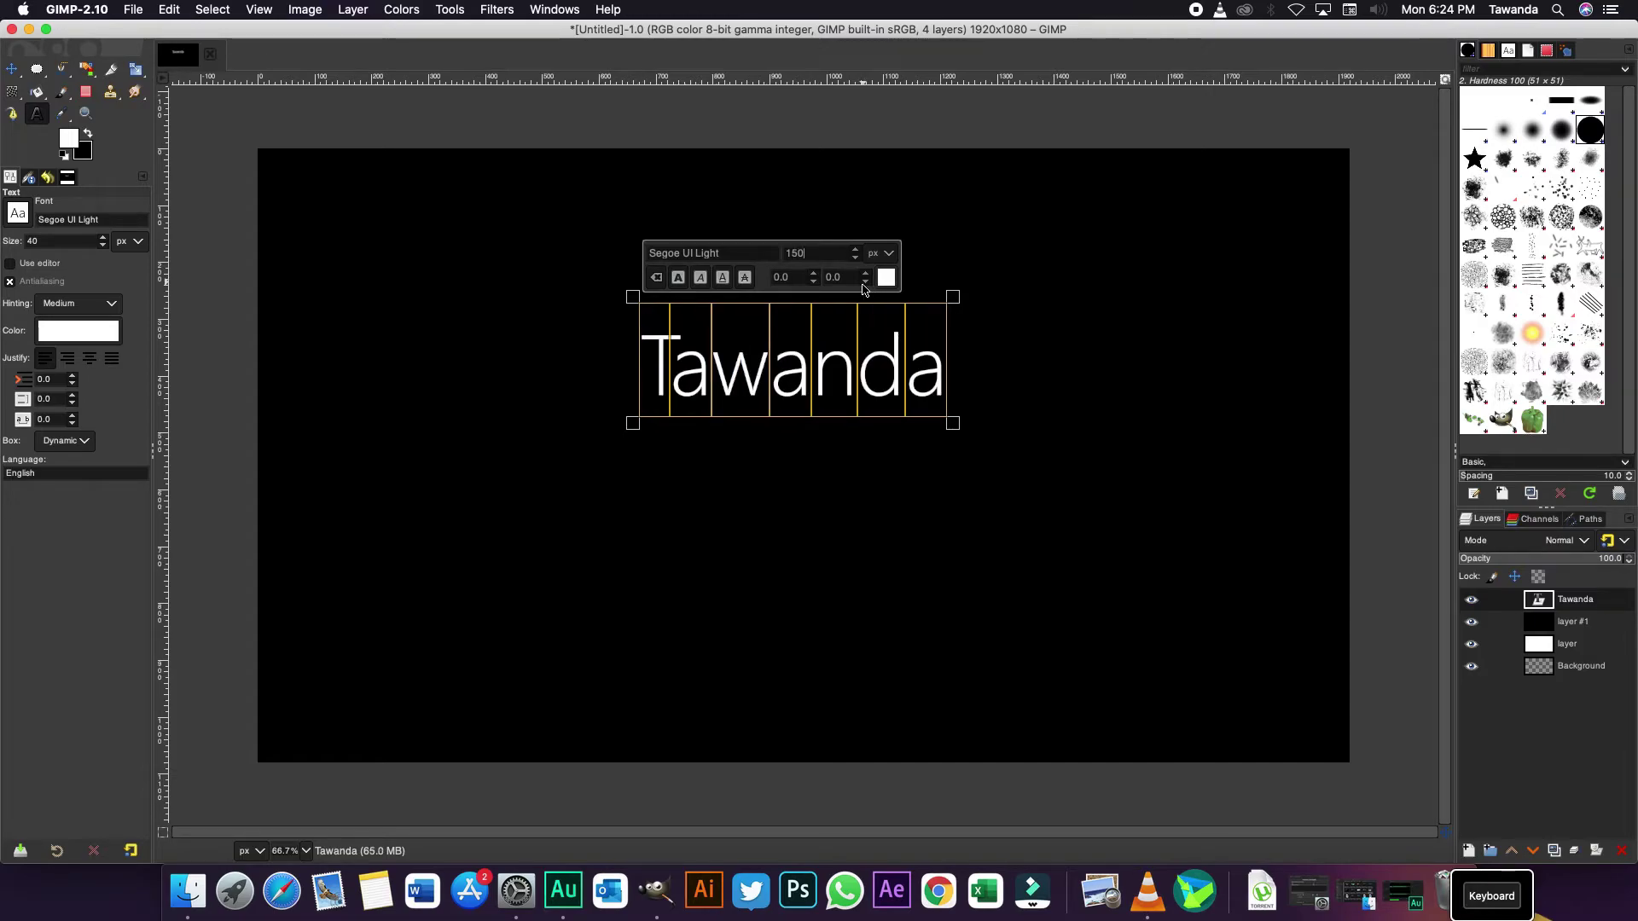
- Try bold, italic, underline and strikethrough on the selected text, switching each style off again
click(677, 285)
click(678, 285)
click(700, 278)
click(701, 278)
click(722, 280)
click(721, 280)
click(745, 278)
click(745, 278)
- Change the selected text's font to Black Bruno and deselect the letters
drag(742, 253, 586, 259)
key(BackSpace)
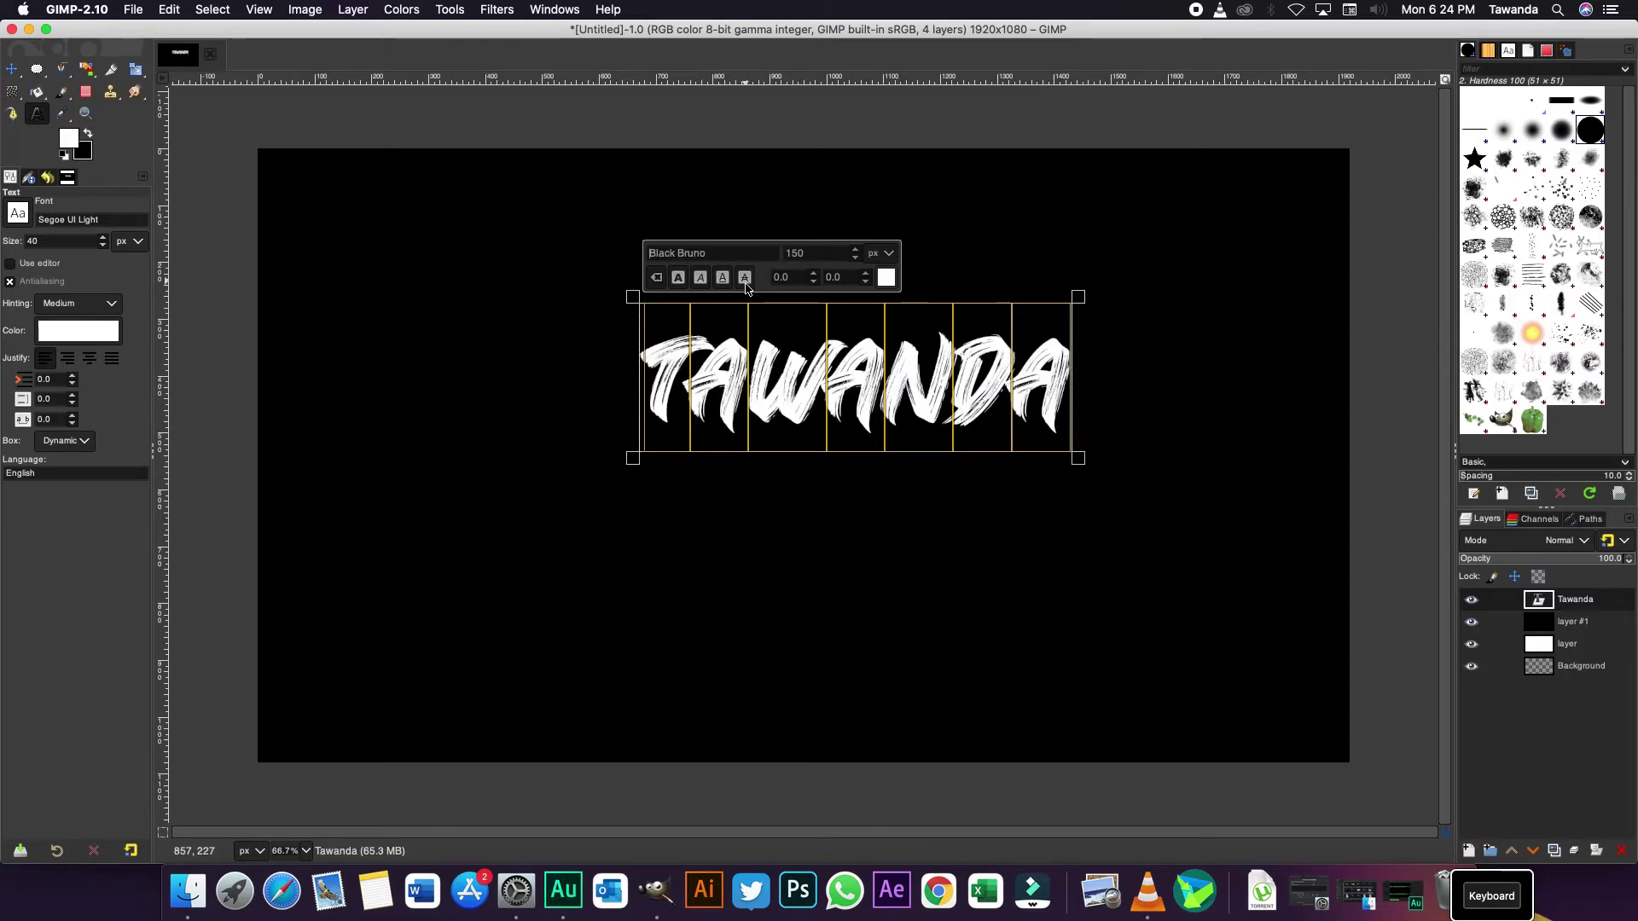
click(901, 382)
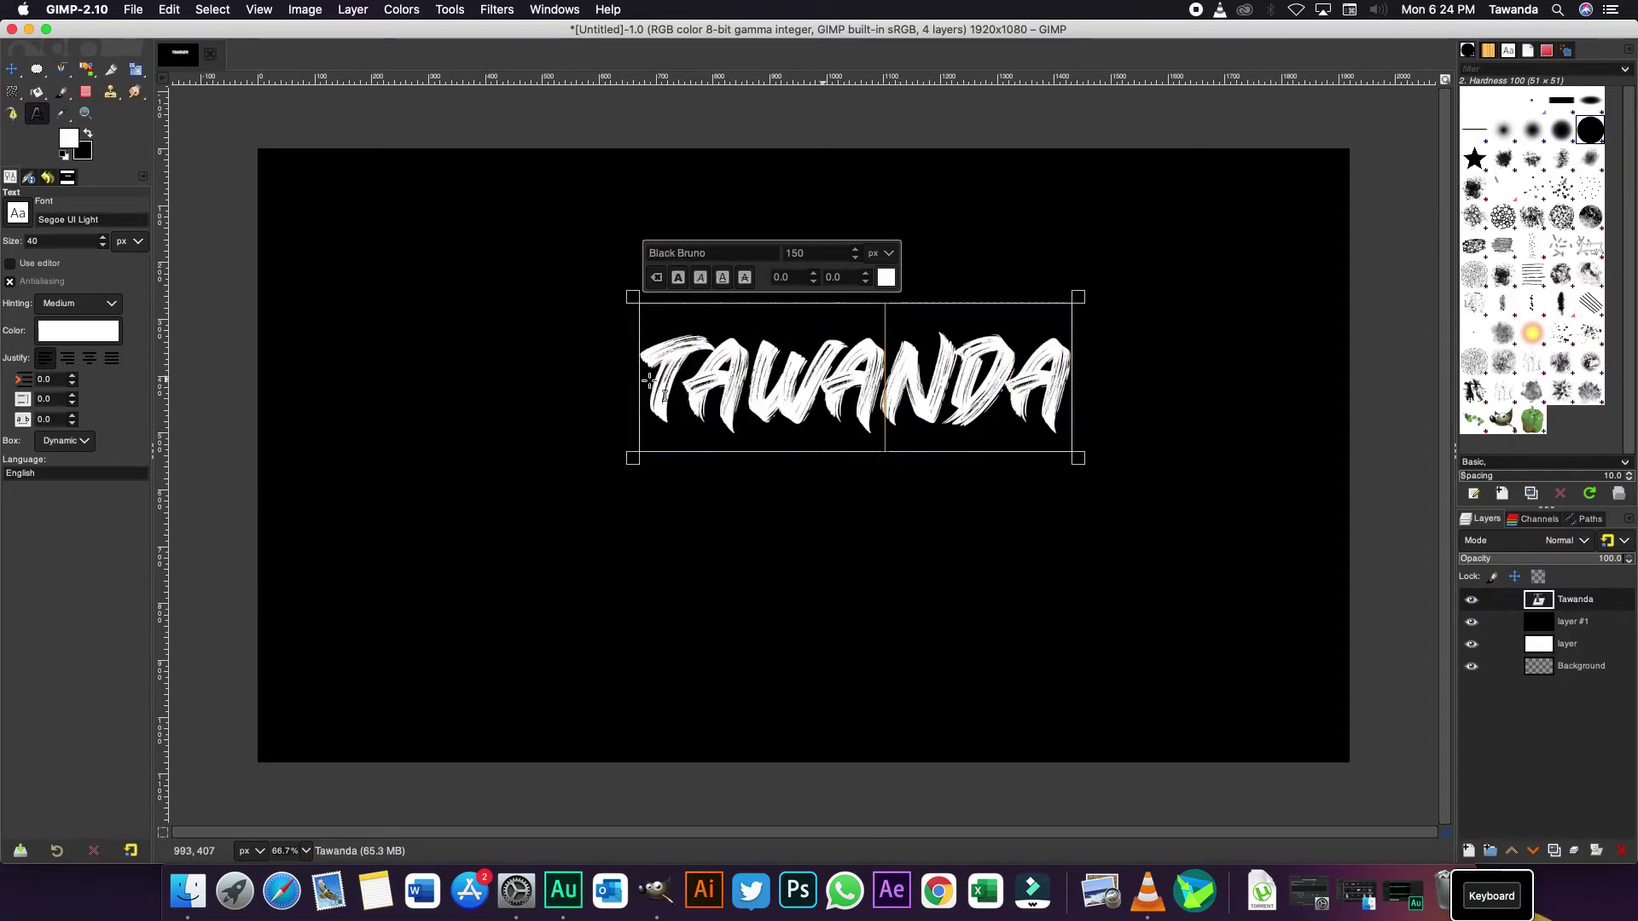
- Move the text layer slightly lower on the canvas with the Move tool
click(11, 73)
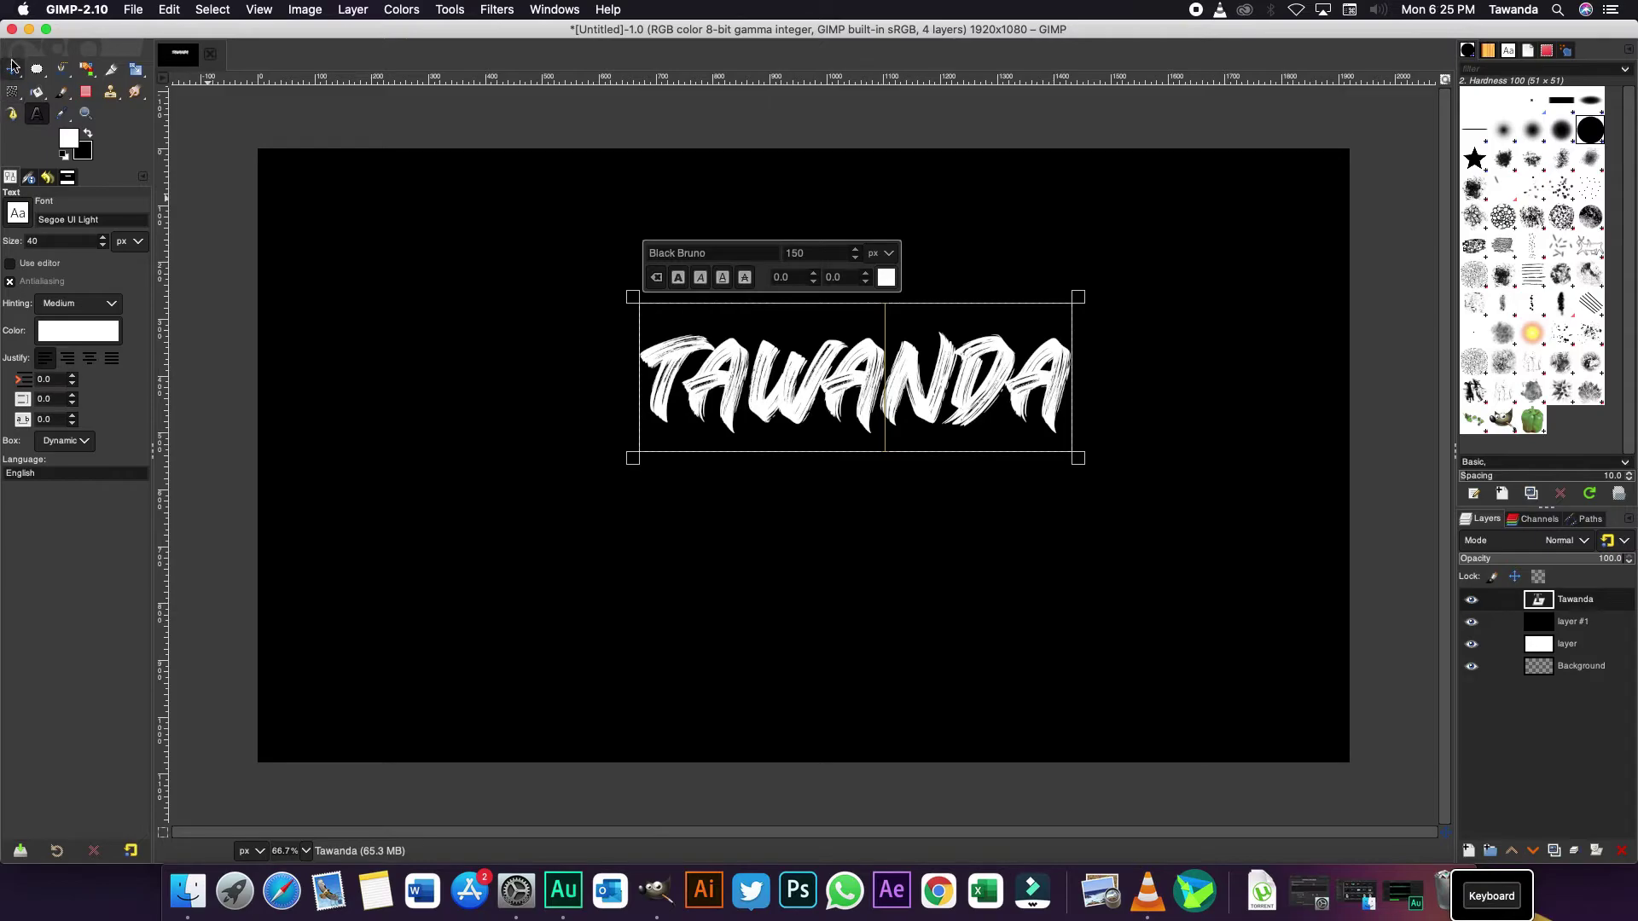
click(12, 67)
mouse_move(806, 425)
mouse_down()
mouse_move(751, 469)
mouse_move(796, 452)
mouse_up()
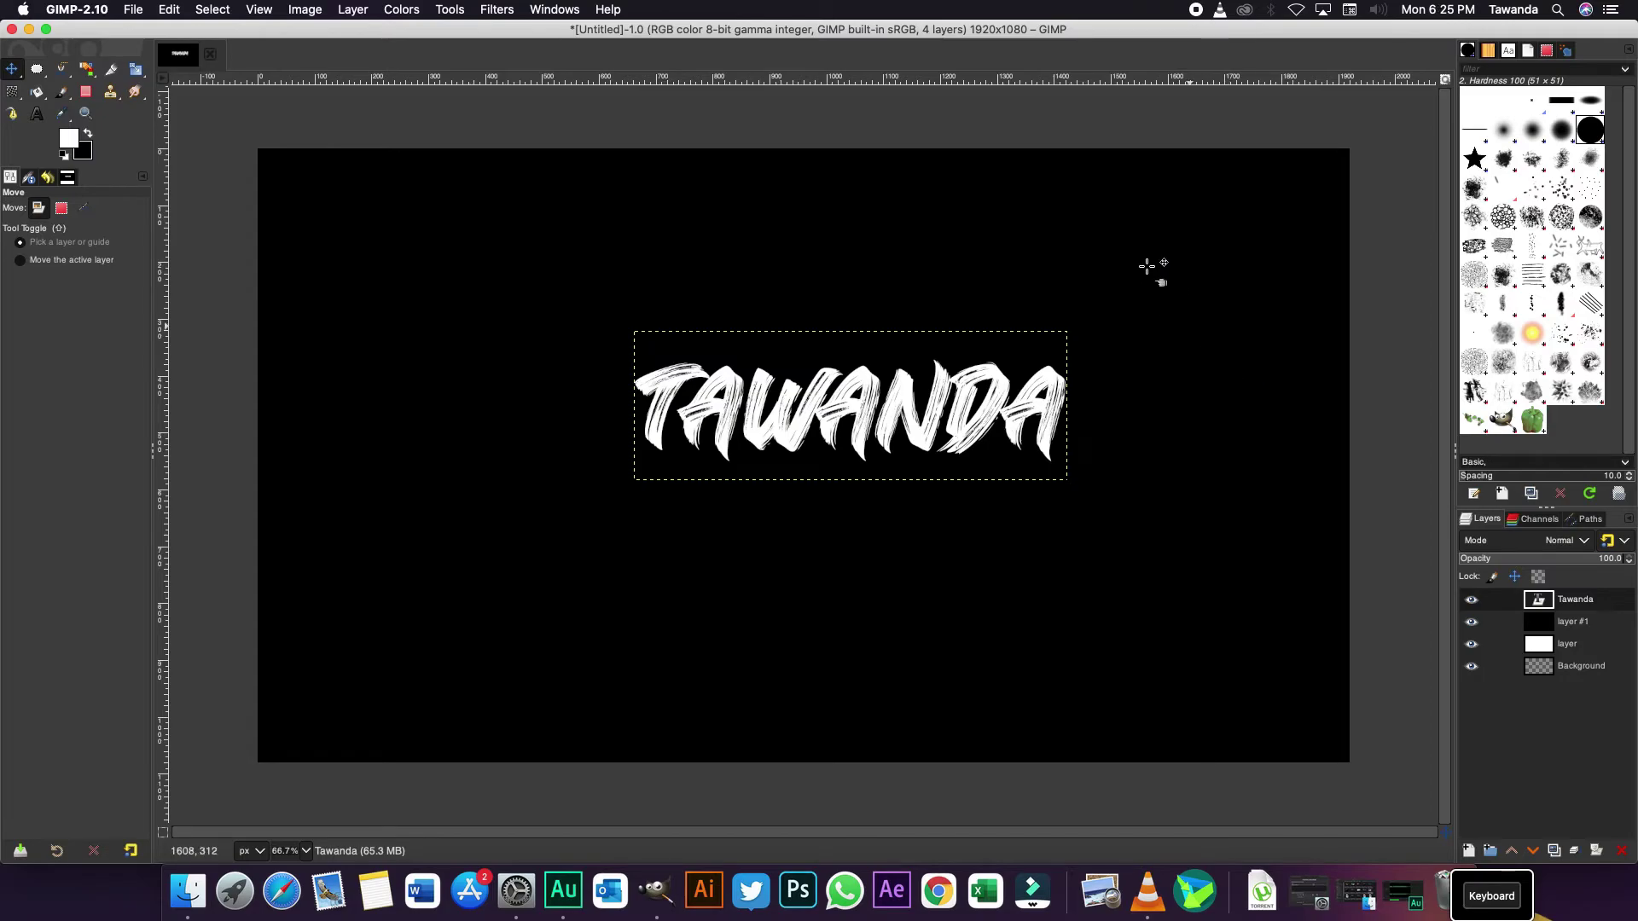
- Try moving black layer #1 away from its full-canvas position, and undo the moves
click(1590, 632)
drag(1232, 342, 1098, 299)
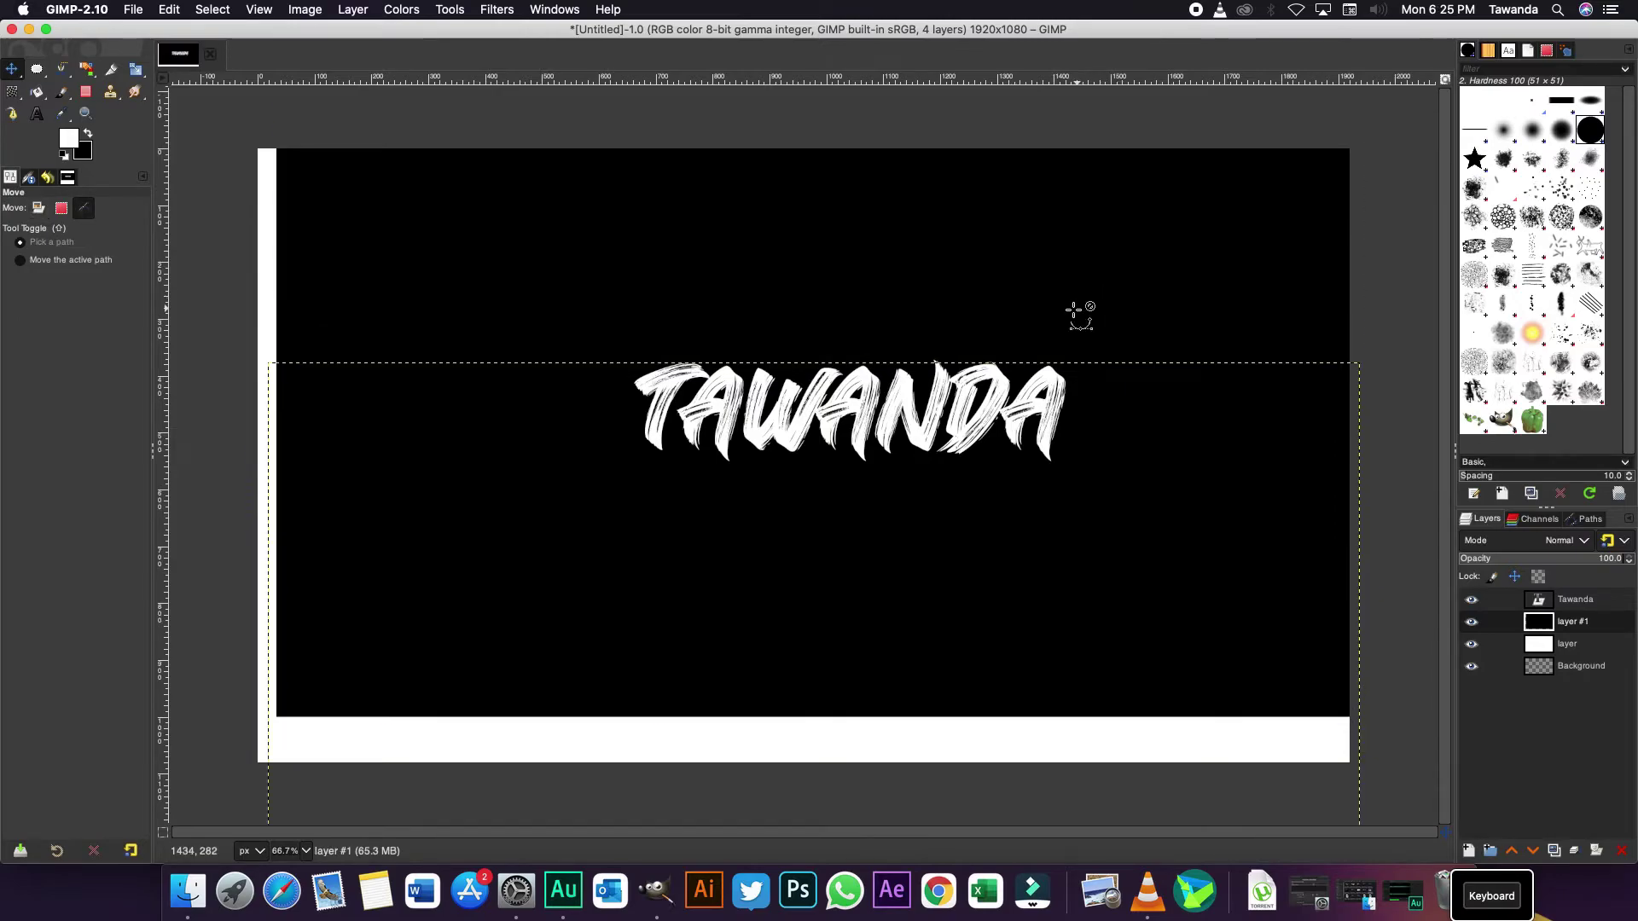
key(super+z)
key(super+z)
- Center the text layer horizontally and vertically on the canvas with the Alignment tool, and return to the Move tool
click(13, 73)
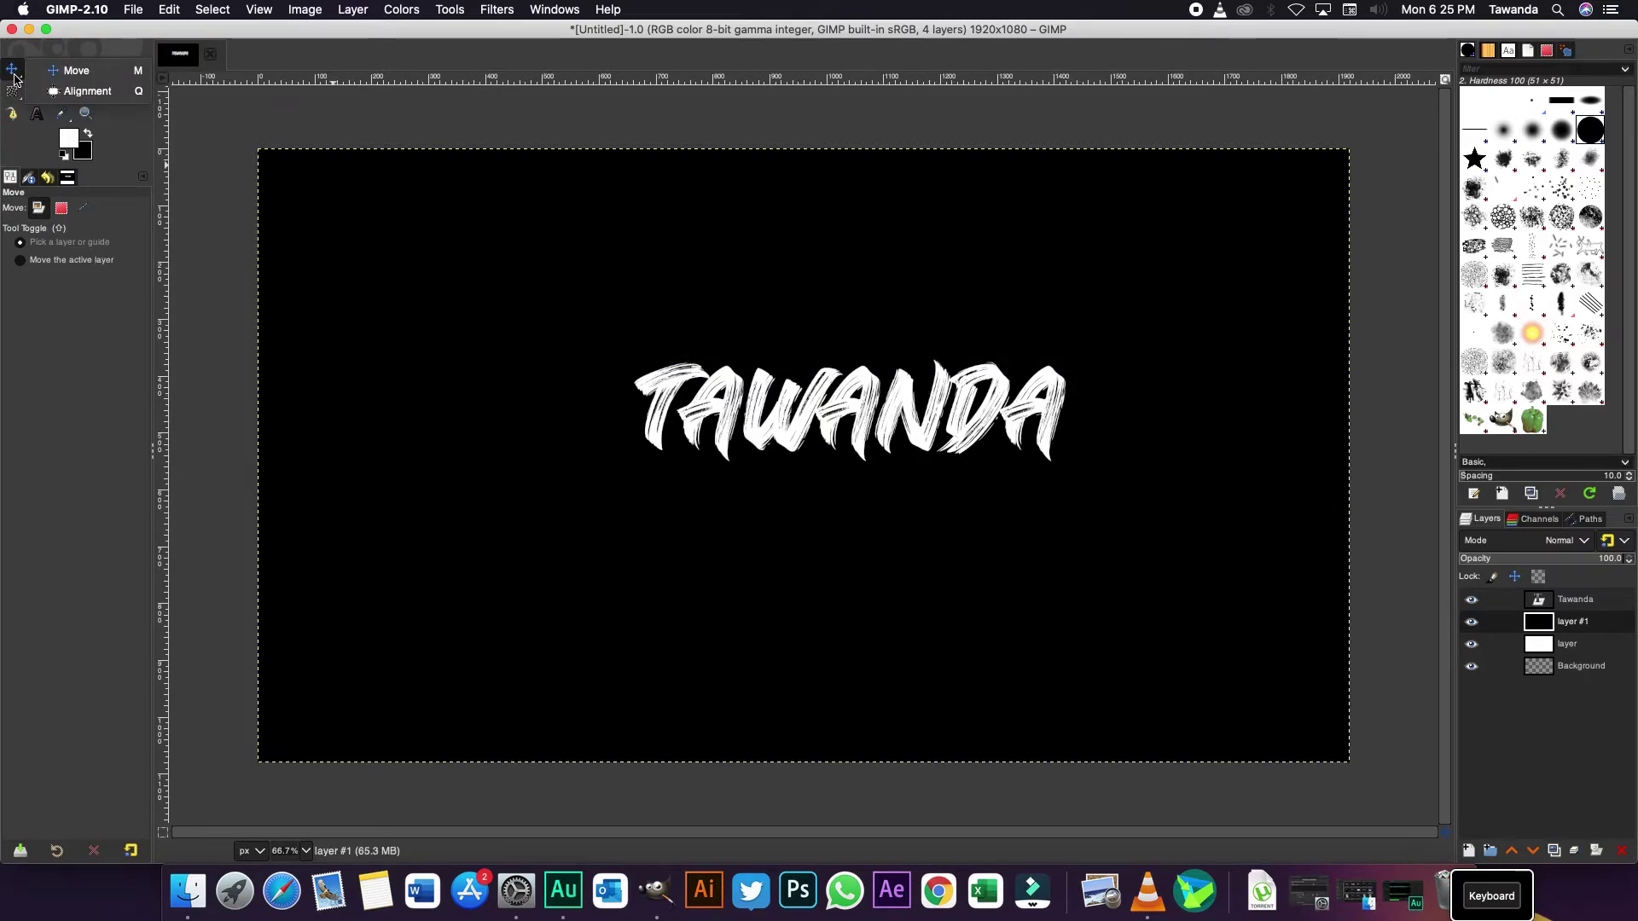
click(125, 91)
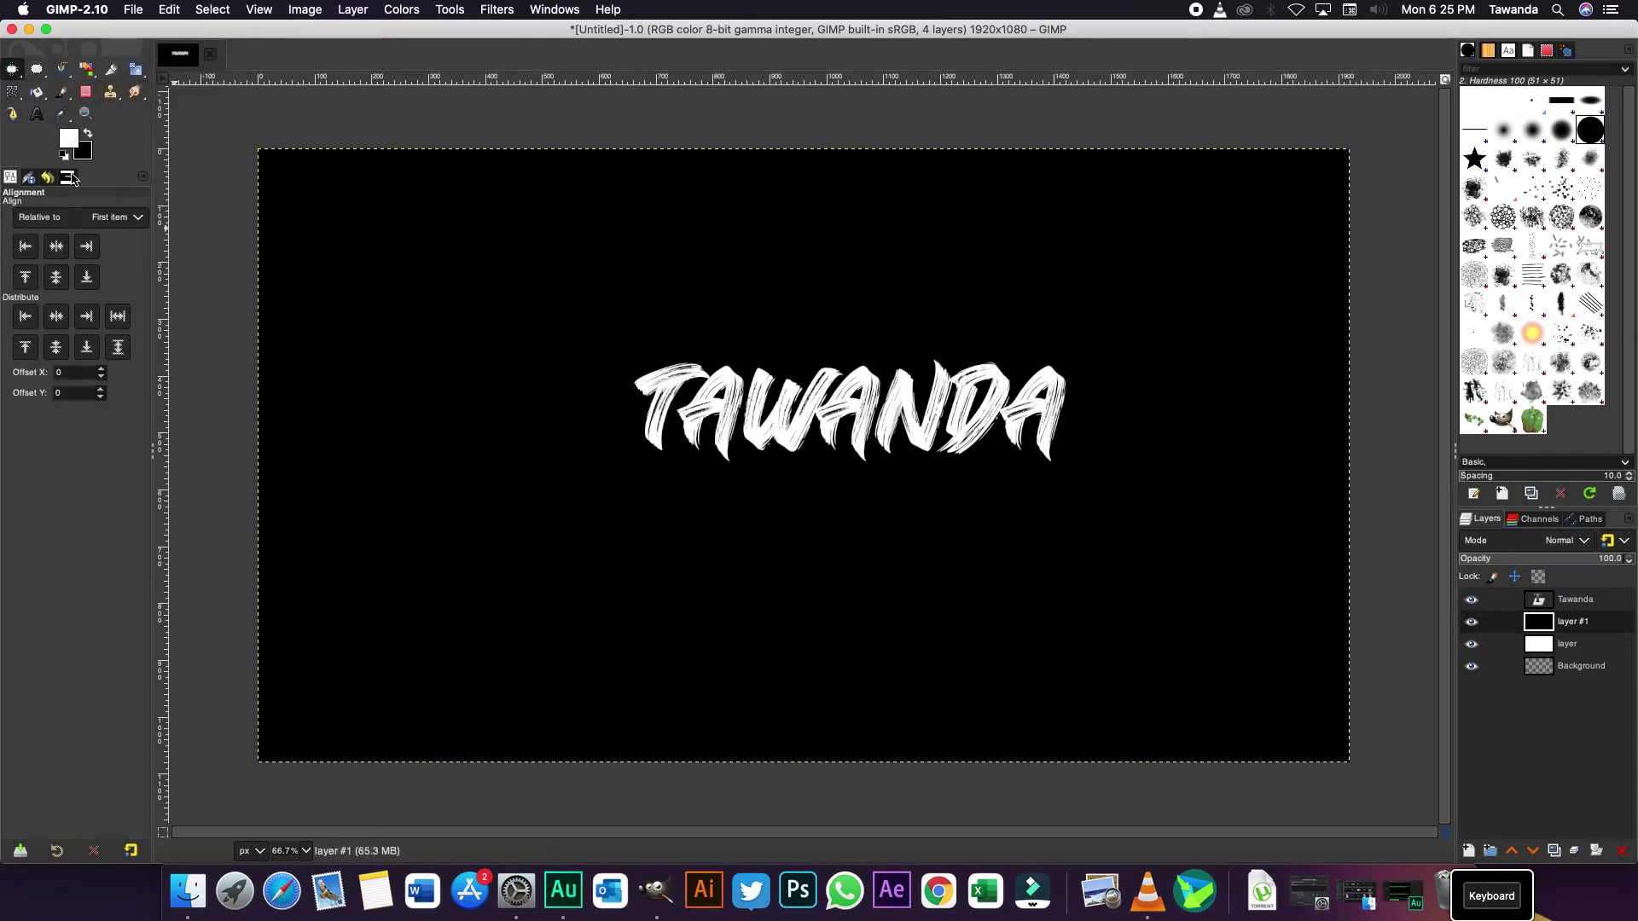
click(819, 414)
click(56, 247)
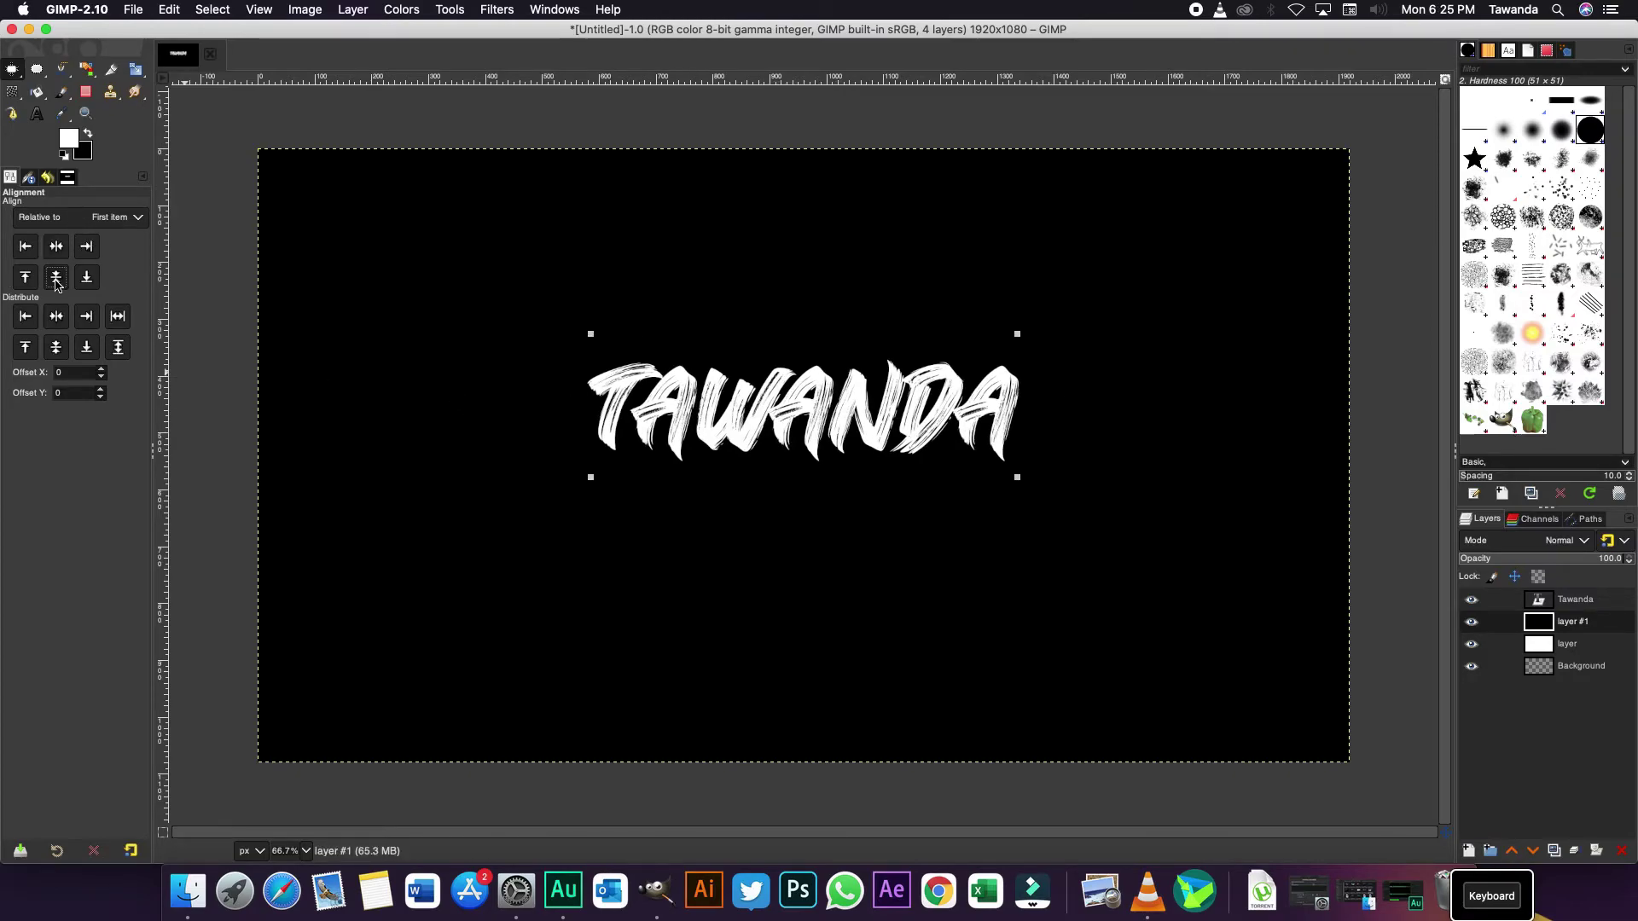
click(56, 277)
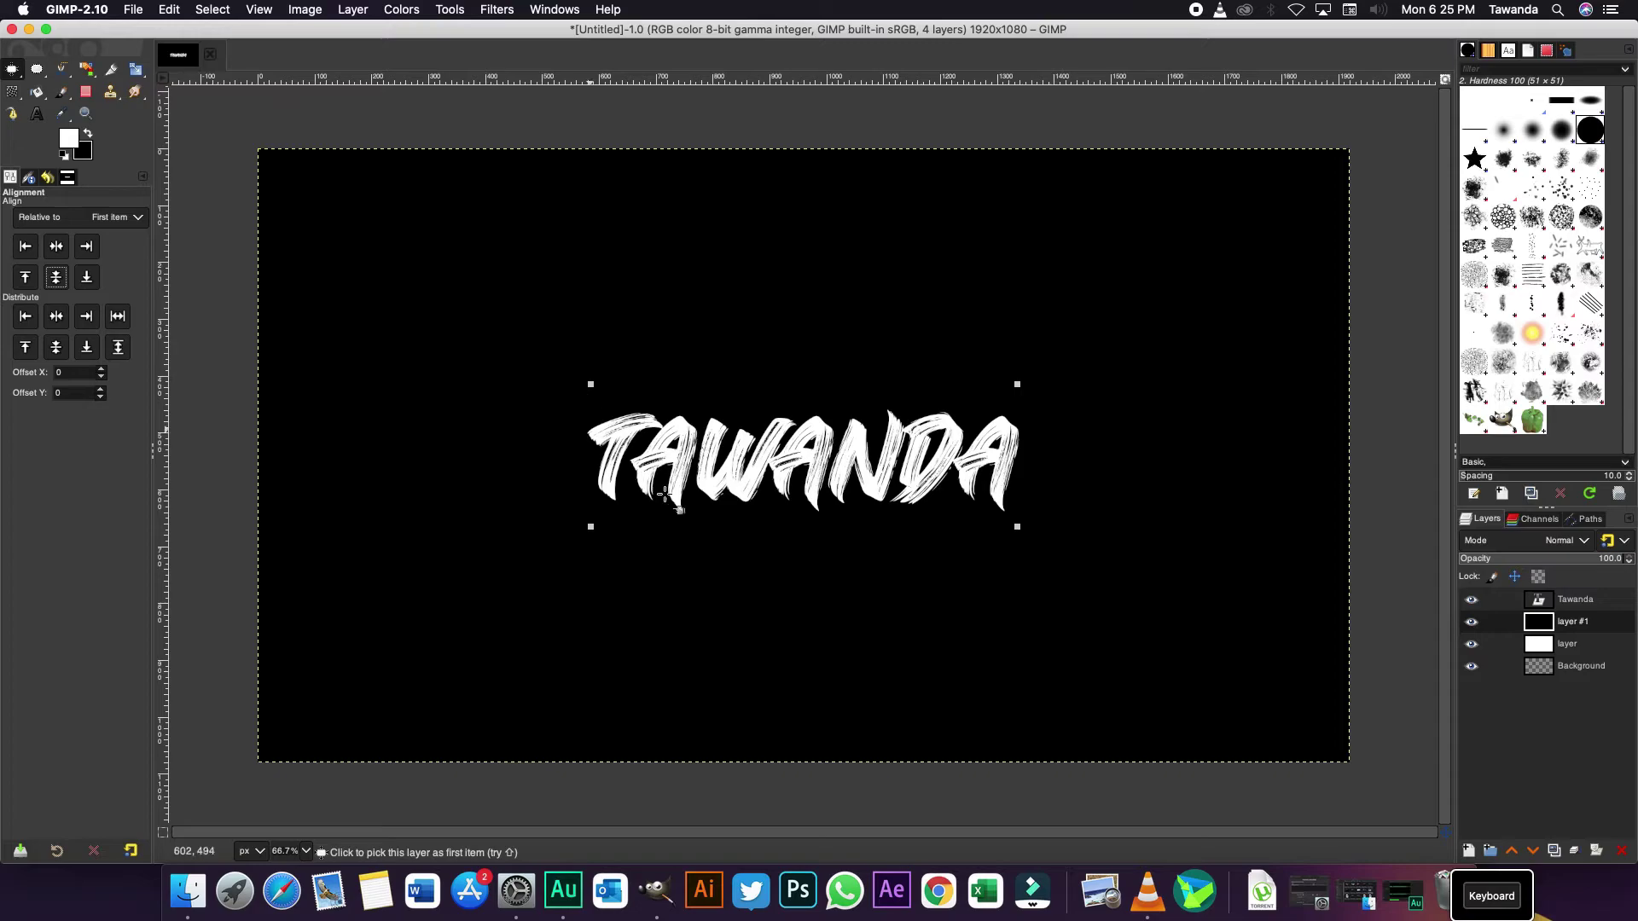
right_click(12, 69)
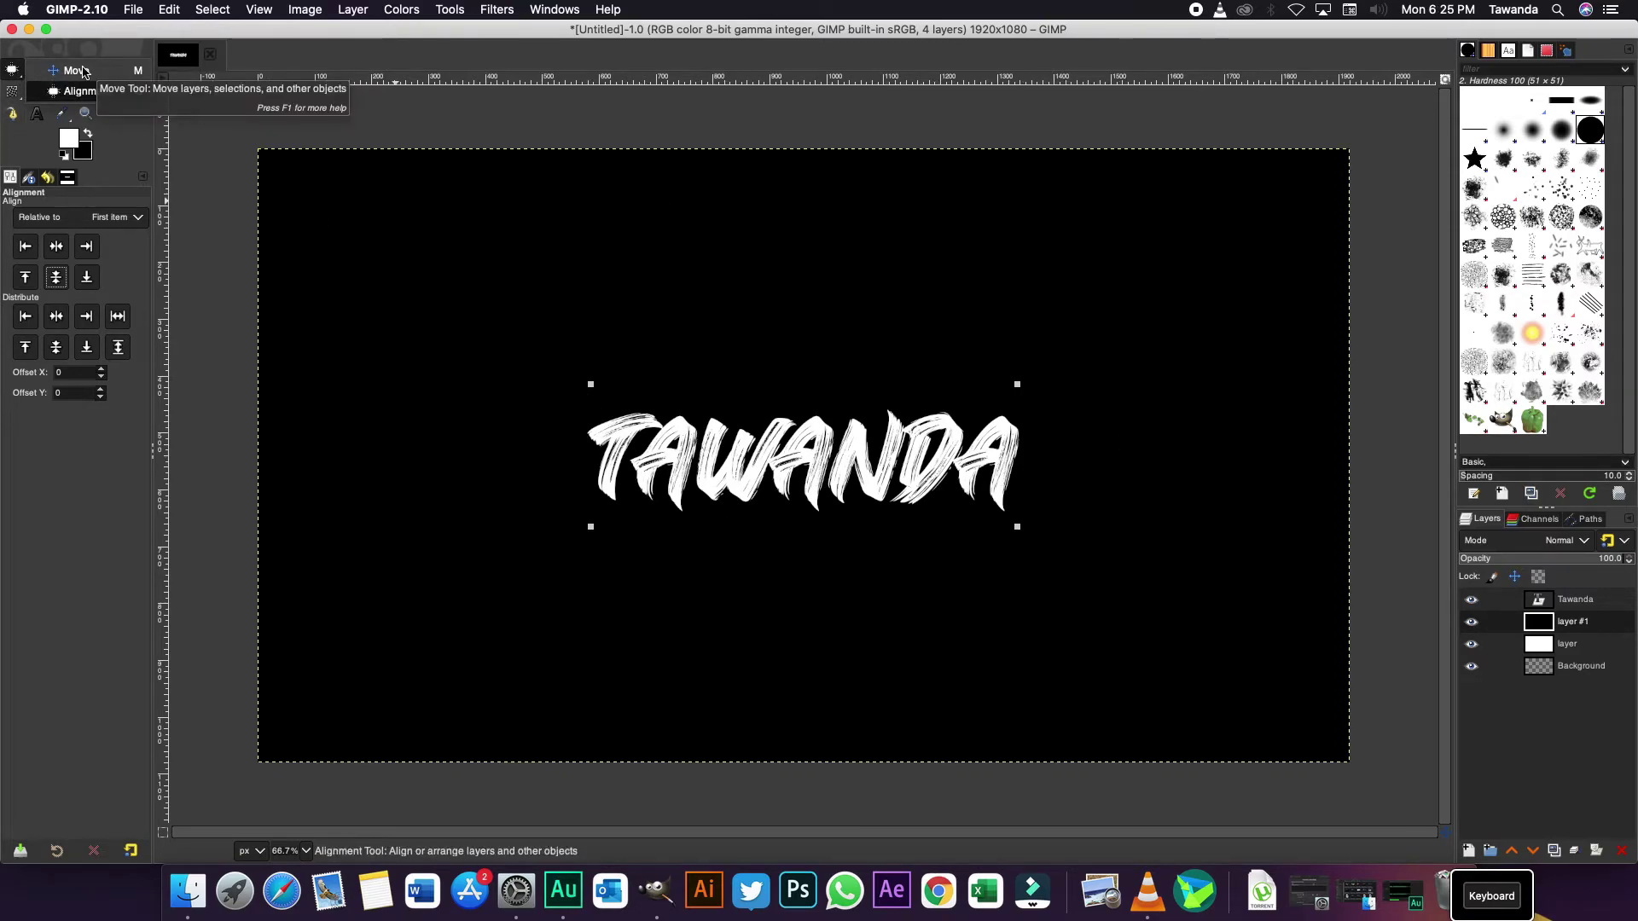
click(83, 71)
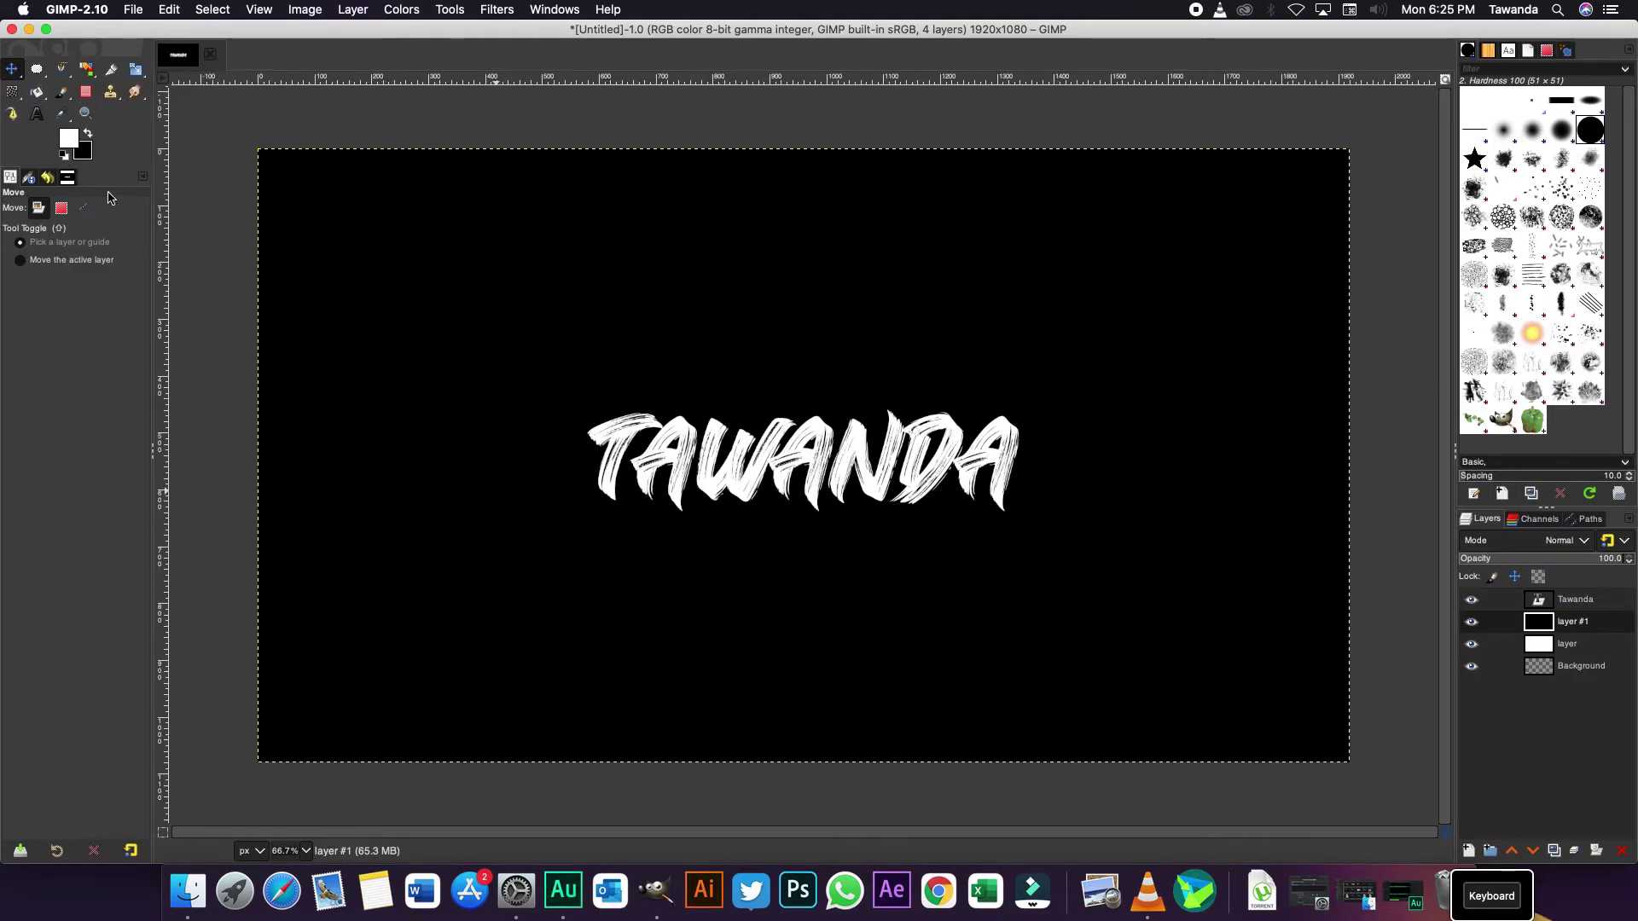
- Recolor the three middle letters of the text layer dark blue (010075) with the Text tool
click(37, 113)
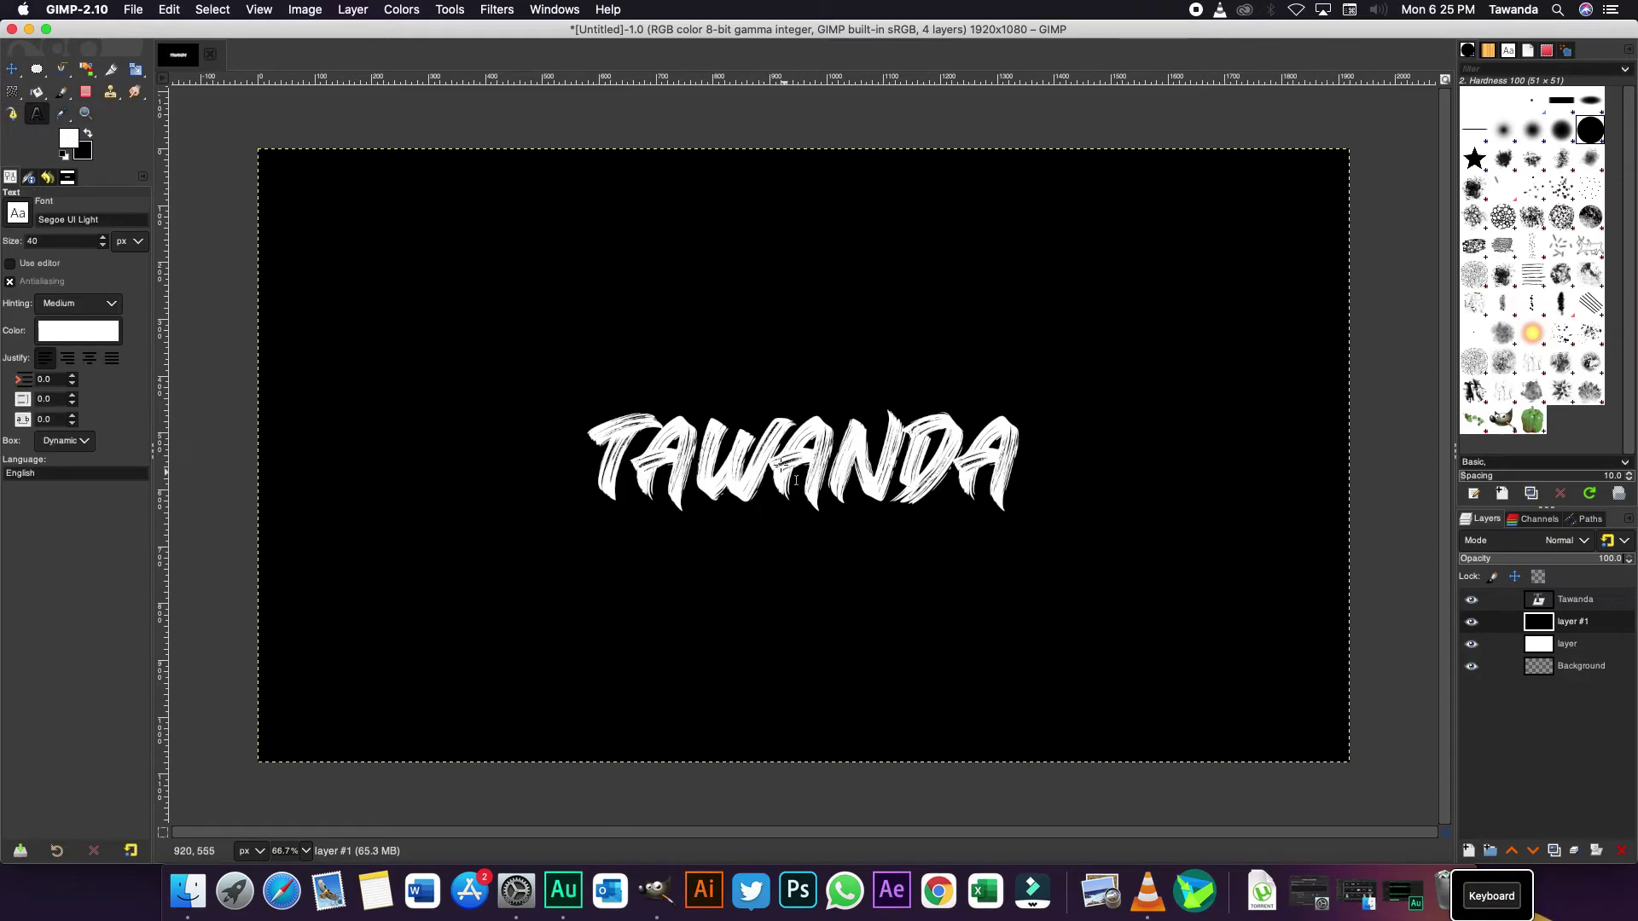
click(1592, 601)
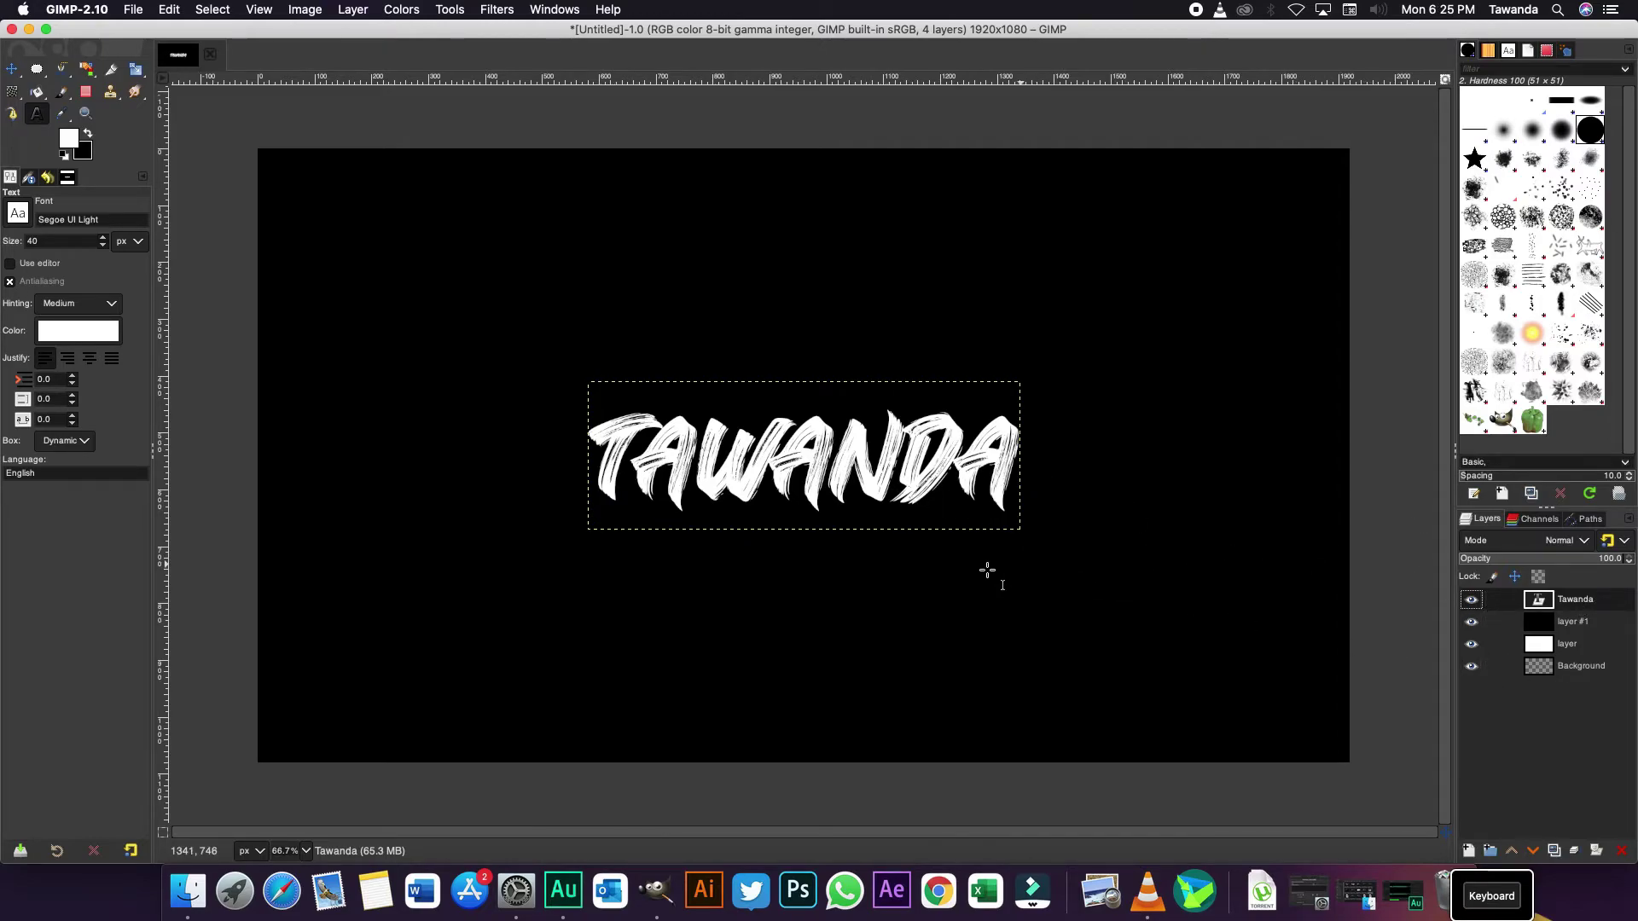
click(887, 461)
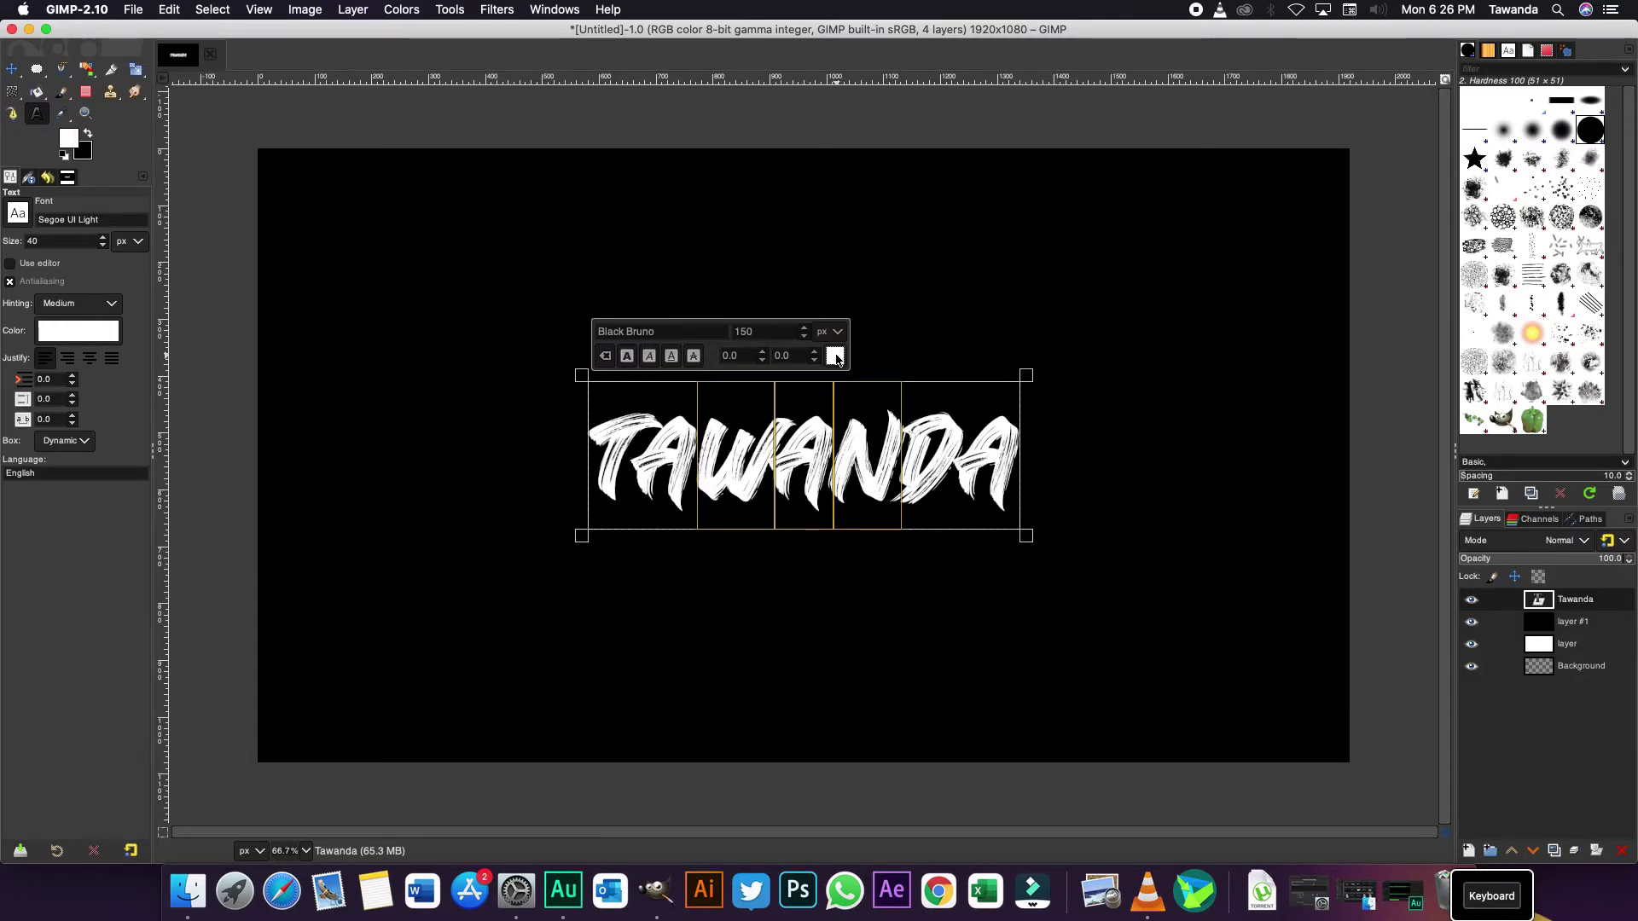
click(836, 356)
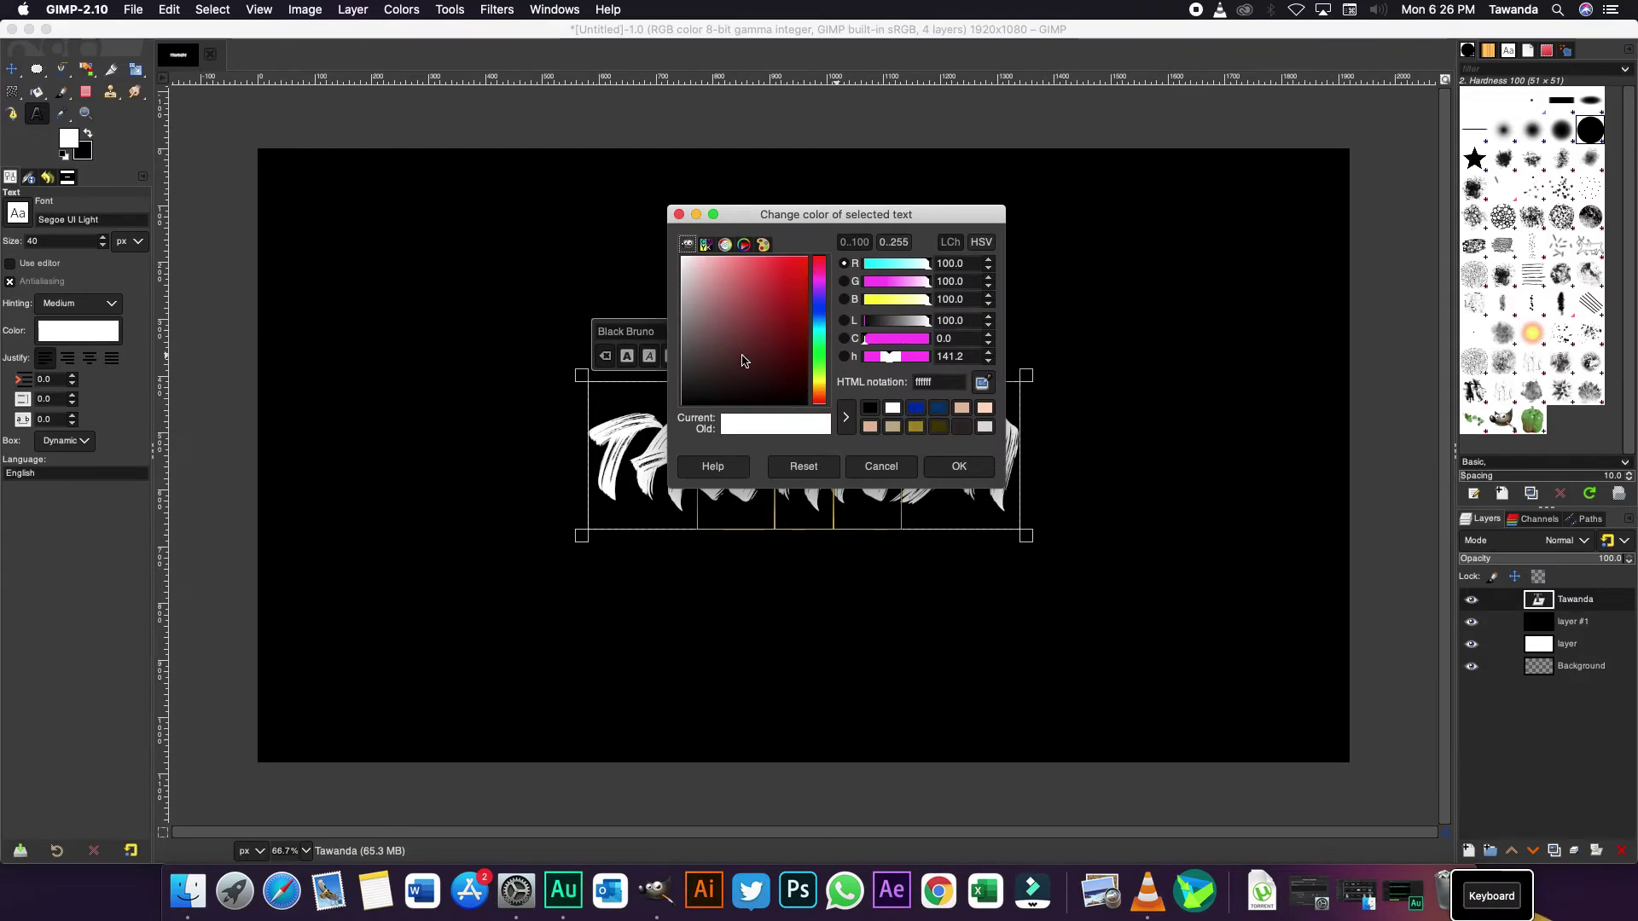
click(767, 339)
drag(820, 306, 818, 336)
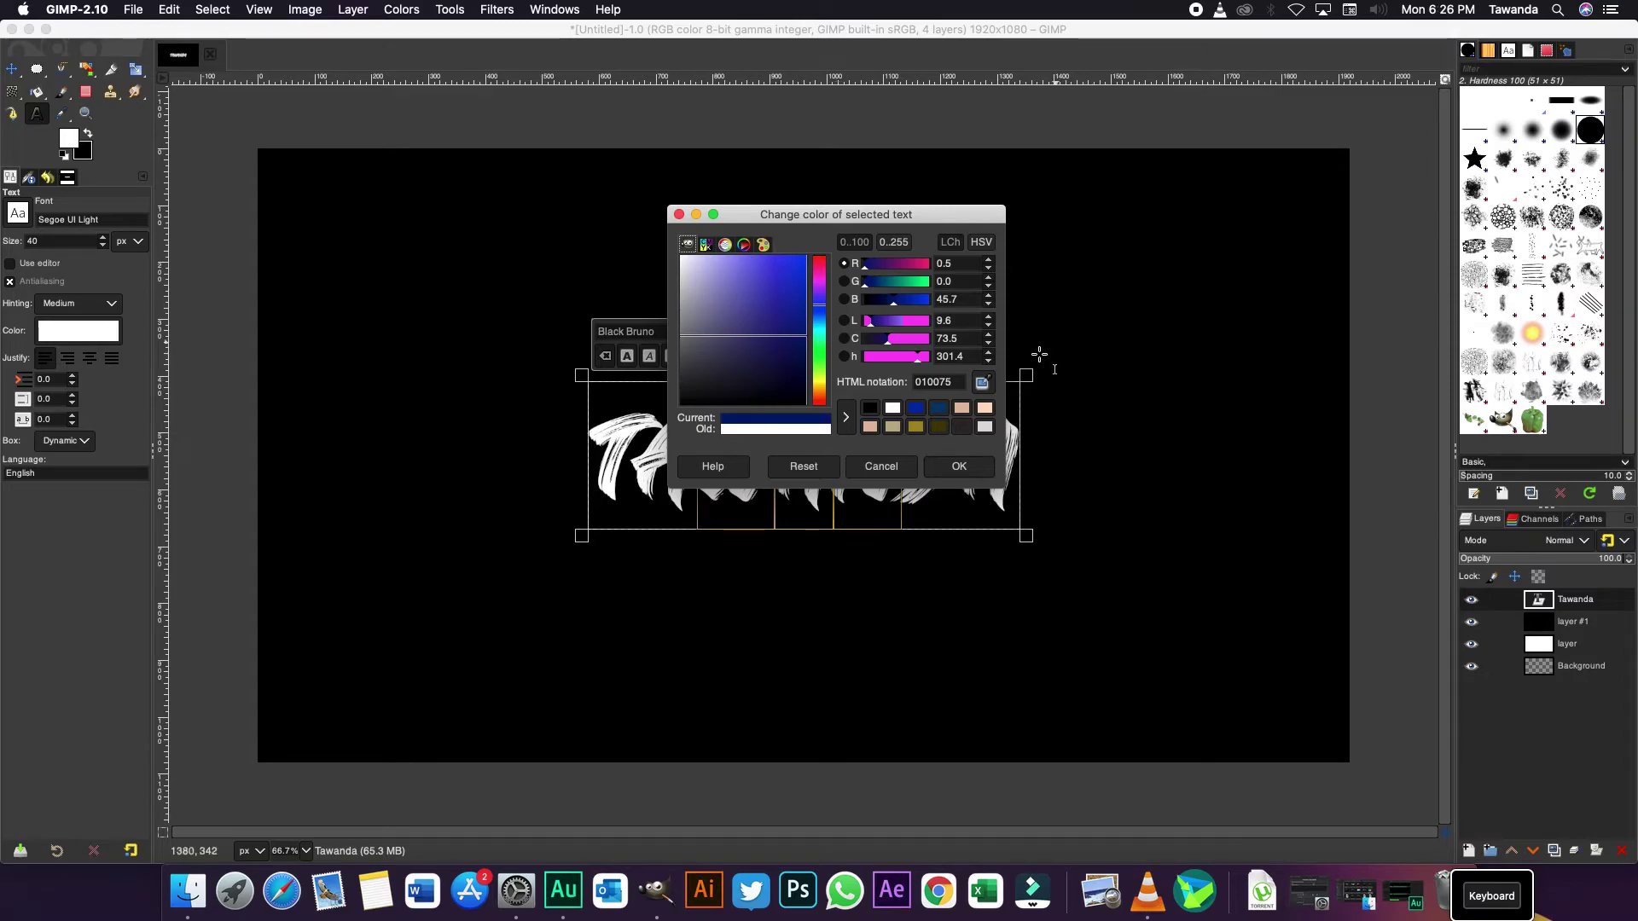
click(959, 467)
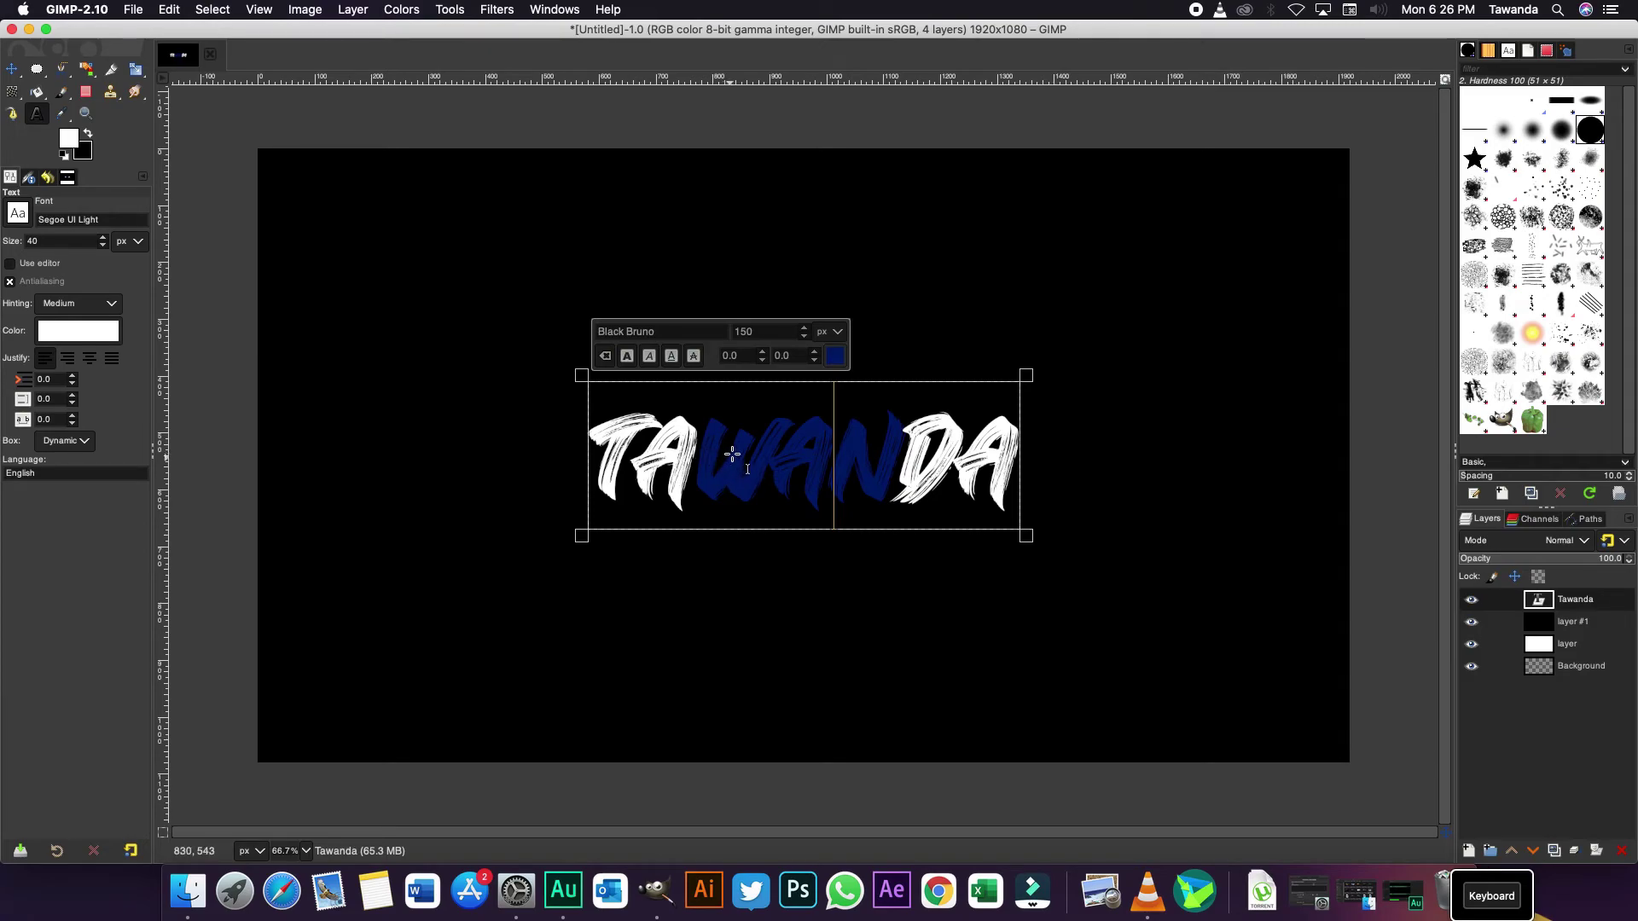
- Try wider letter spacing on the whole text, and reset the spacing to 0
drag(604, 444, 1004, 441)
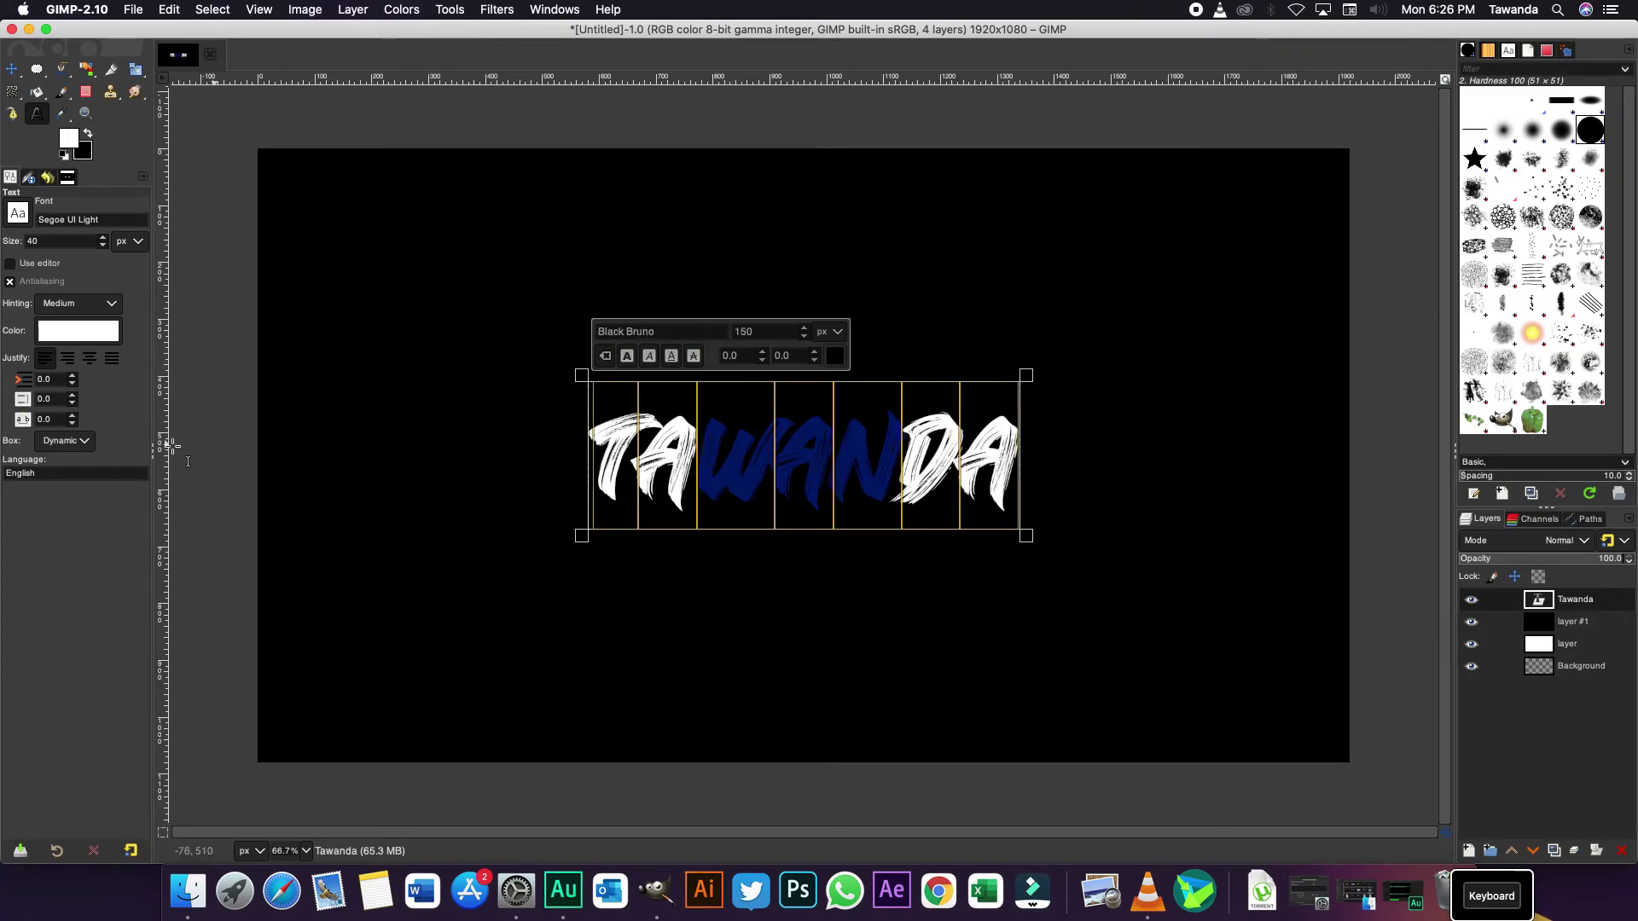
click(71, 418)
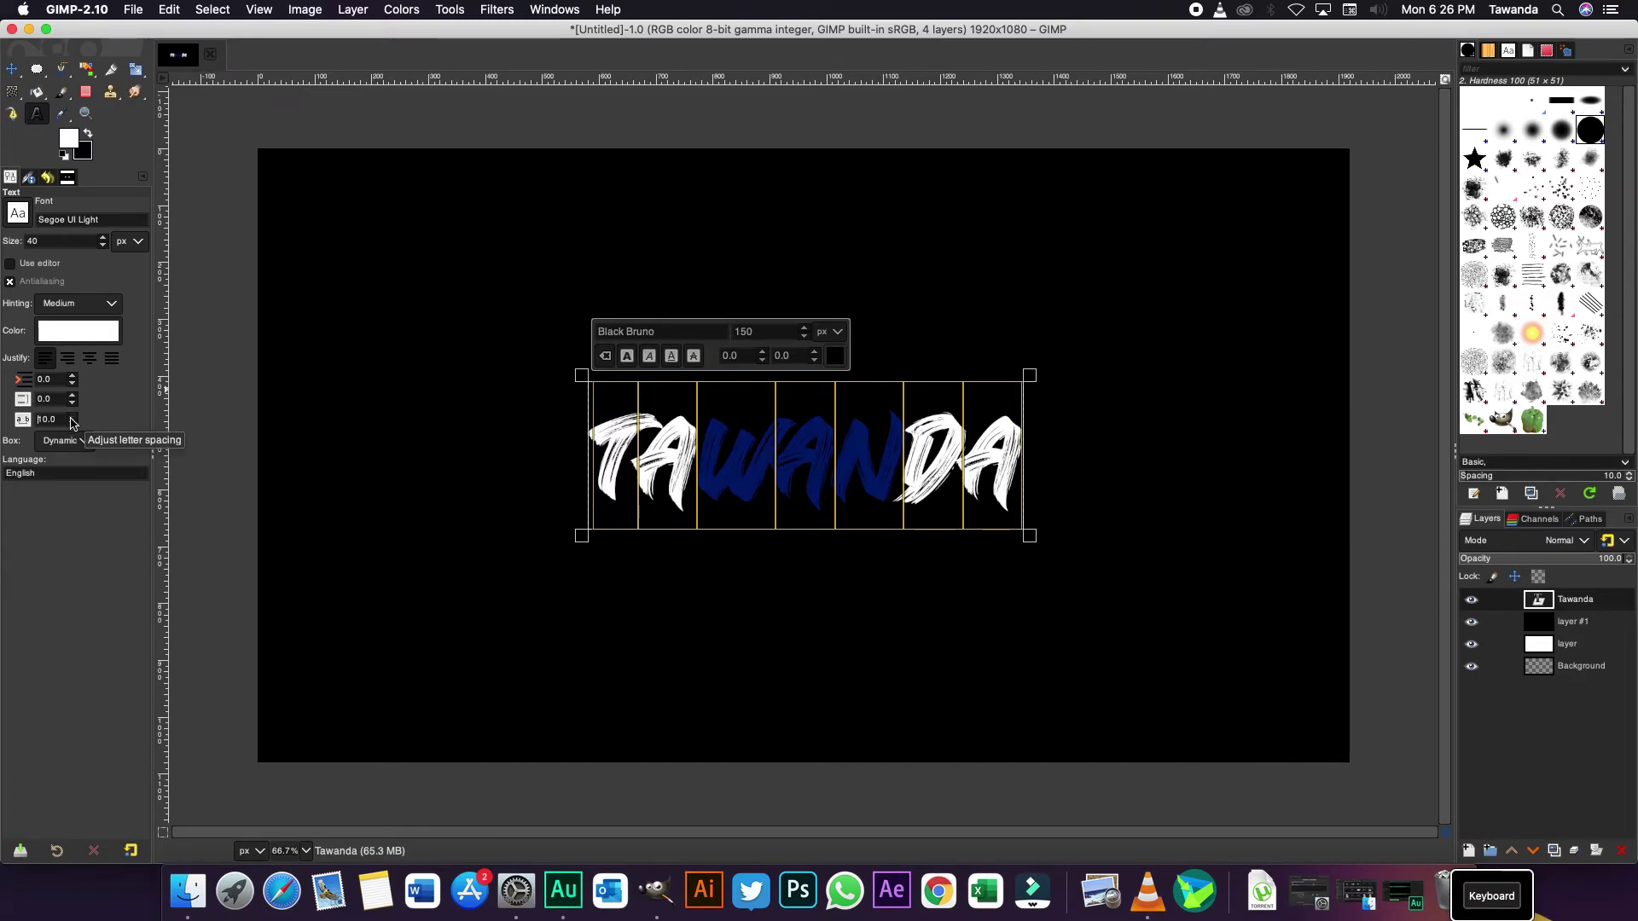
click(73, 425)
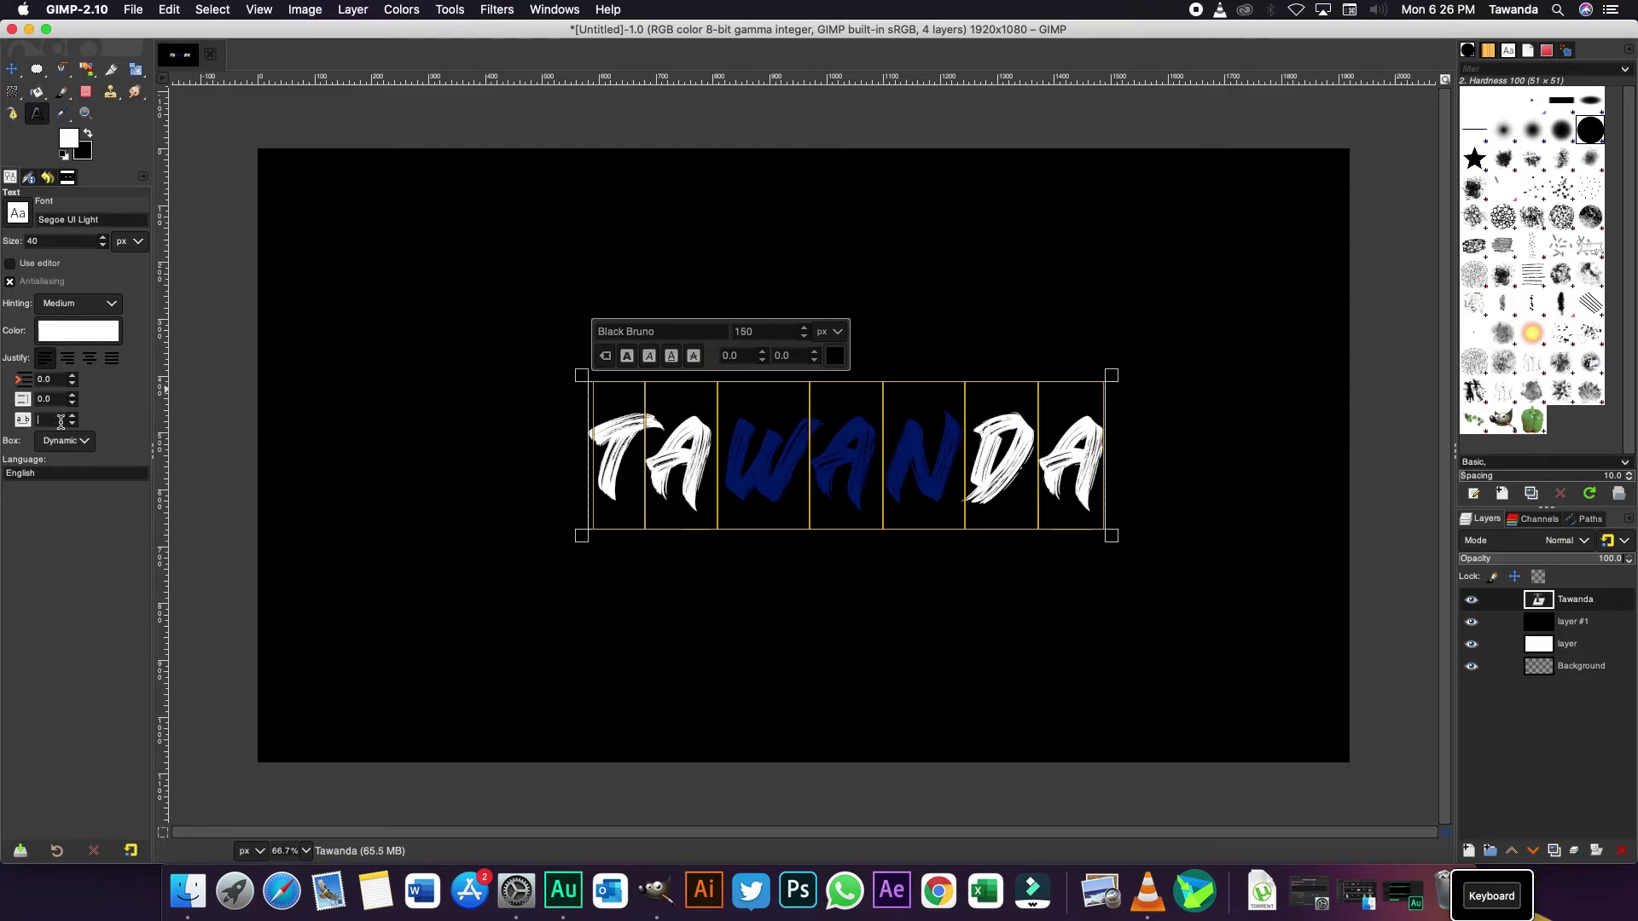
key(Return)
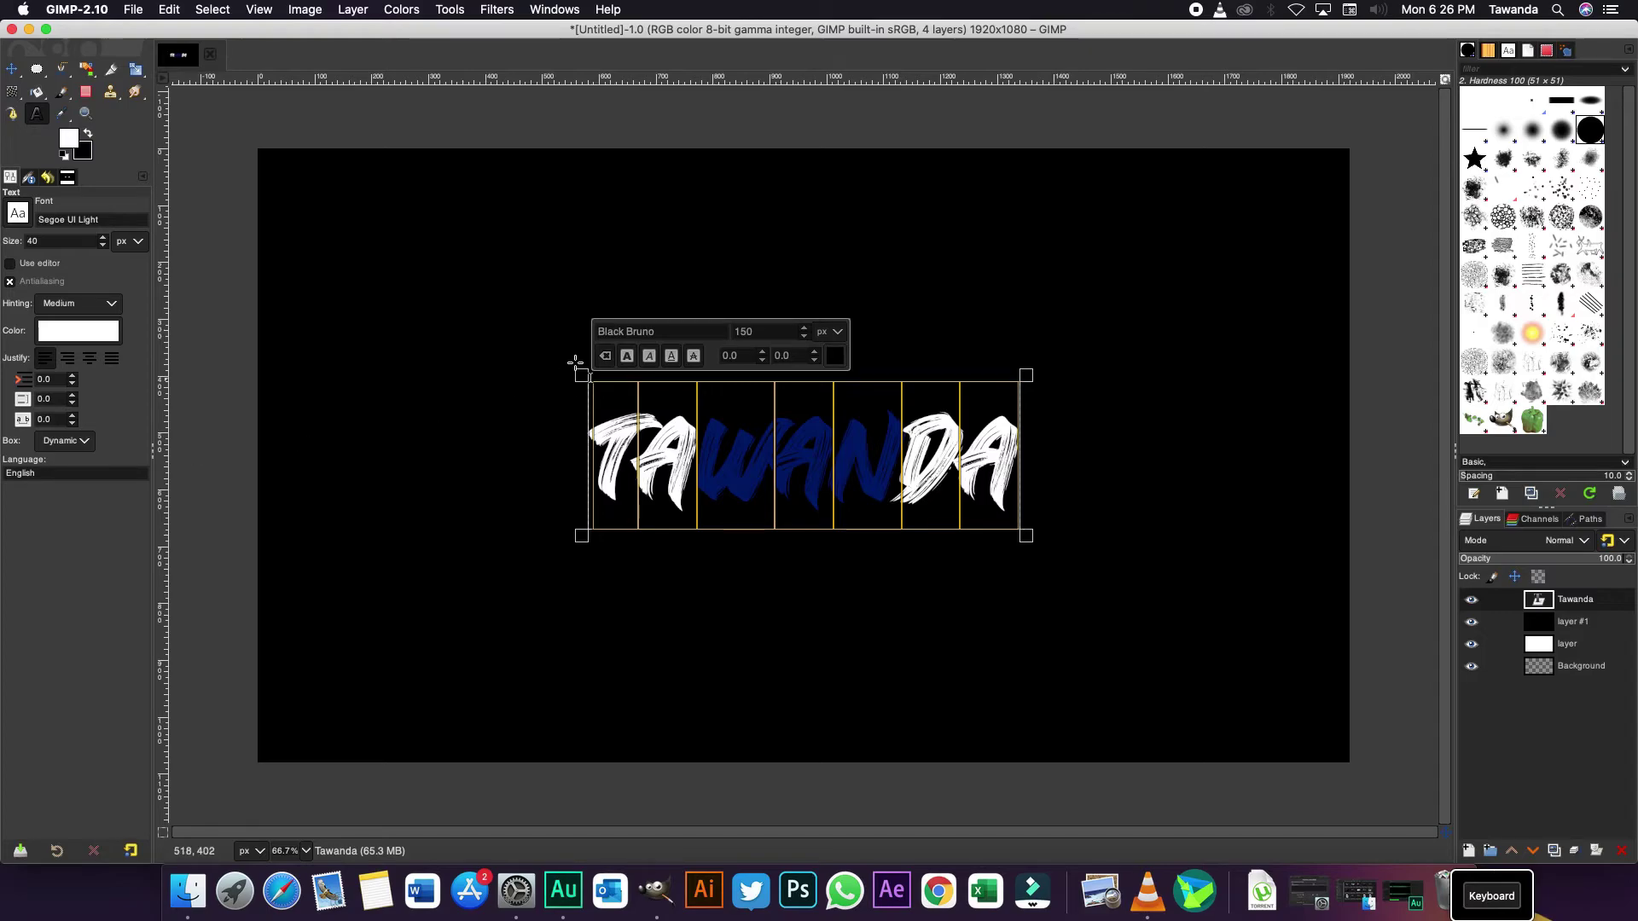
- Move the large text layer up near the upper edge of the canvas with the Move tool
click(11, 69)
drag(689, 473, 653, 280)
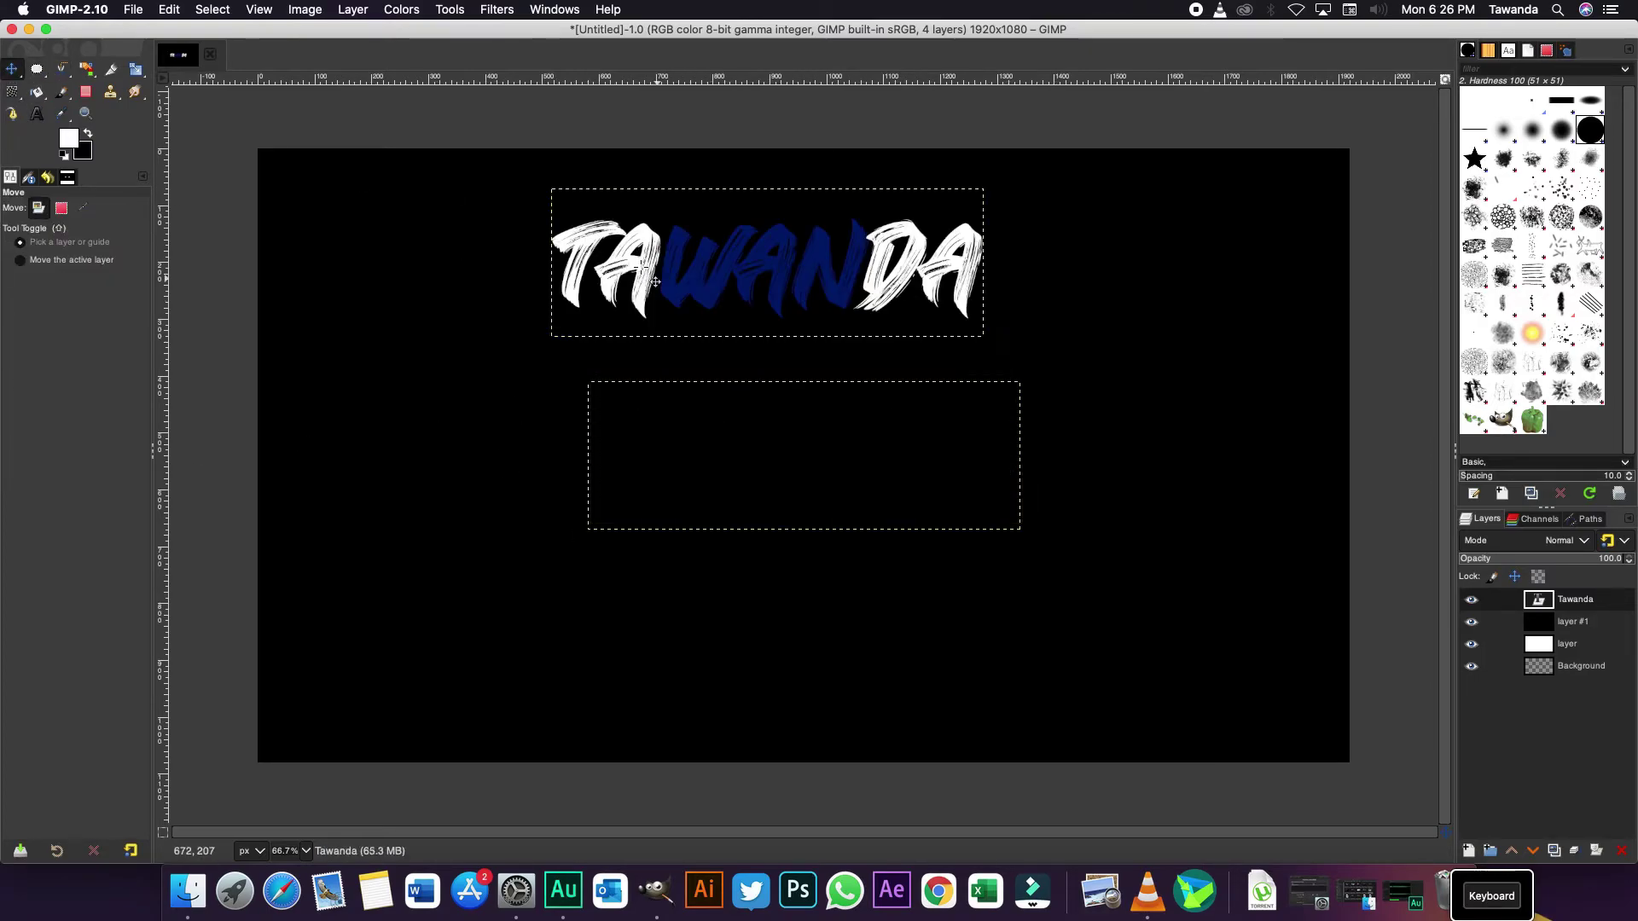
- Add a 40 px Segoe UI Light text layer reading "is a graphics designer" and move it up just beneath the large text
click(36, 114)
click(555, 385)
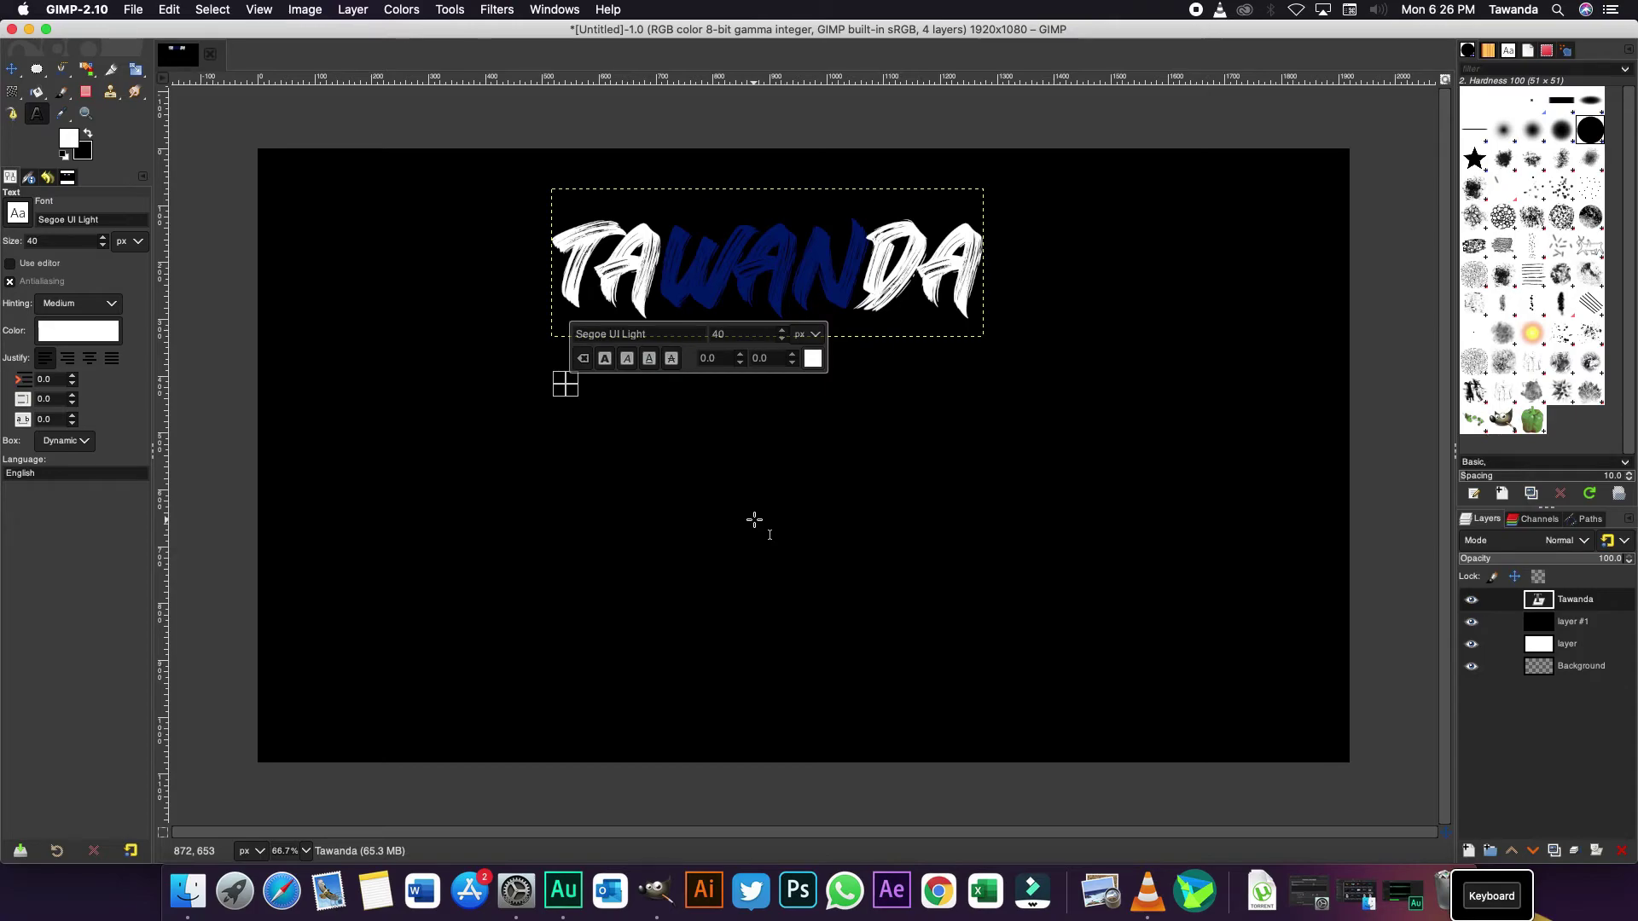
text(isn)
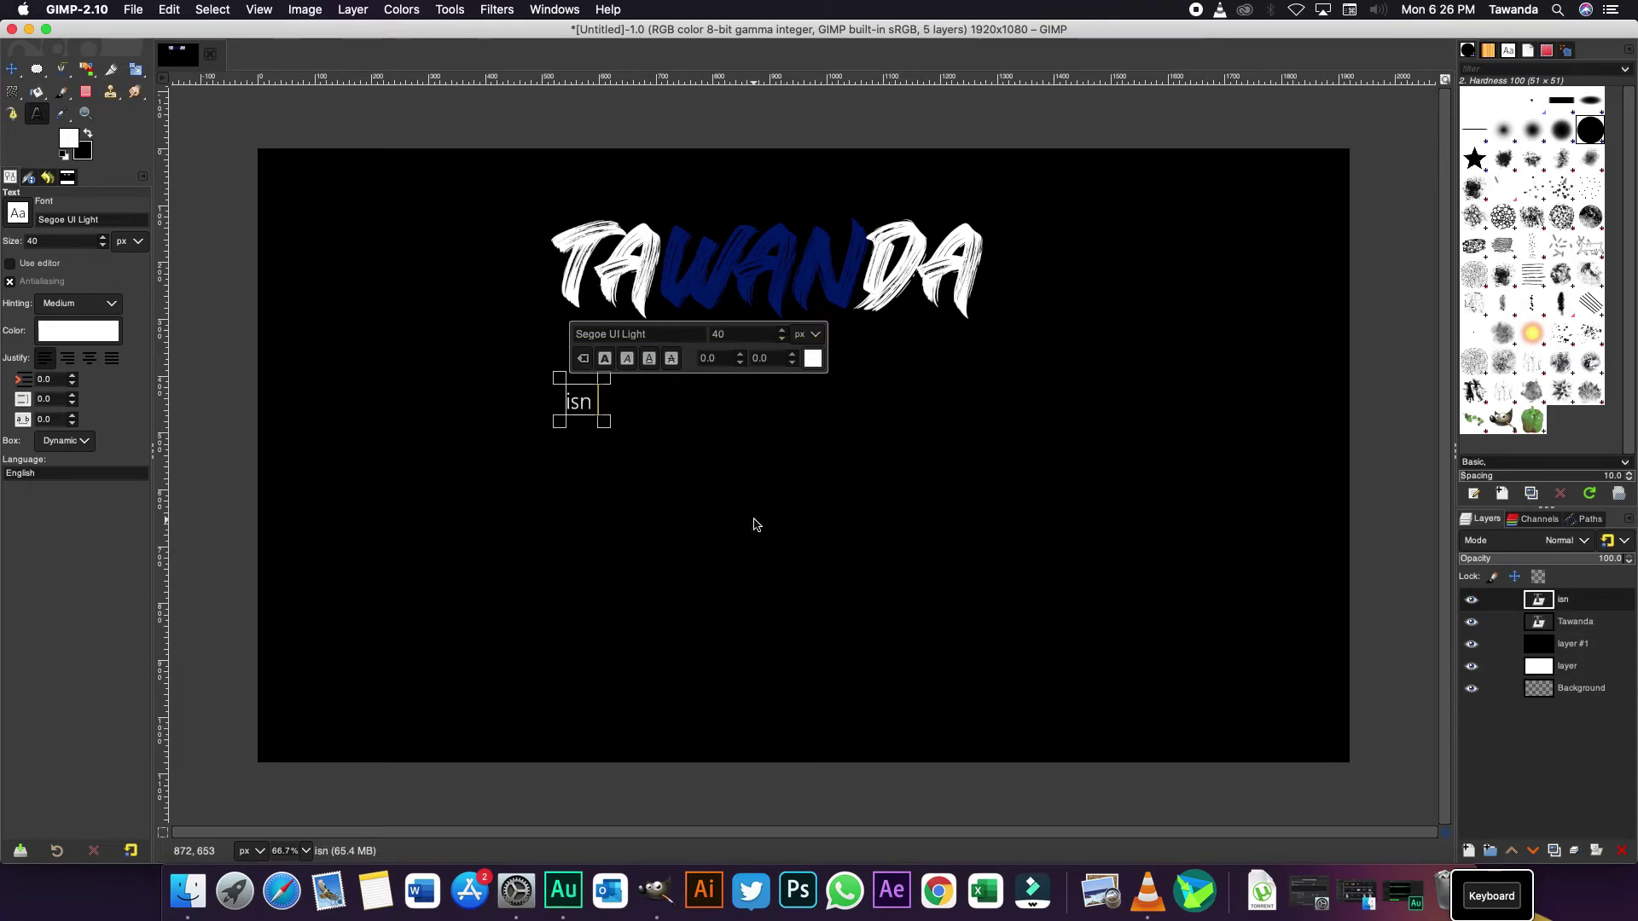
key(BackSpace)
key(BackSpace)
text(a graphics)
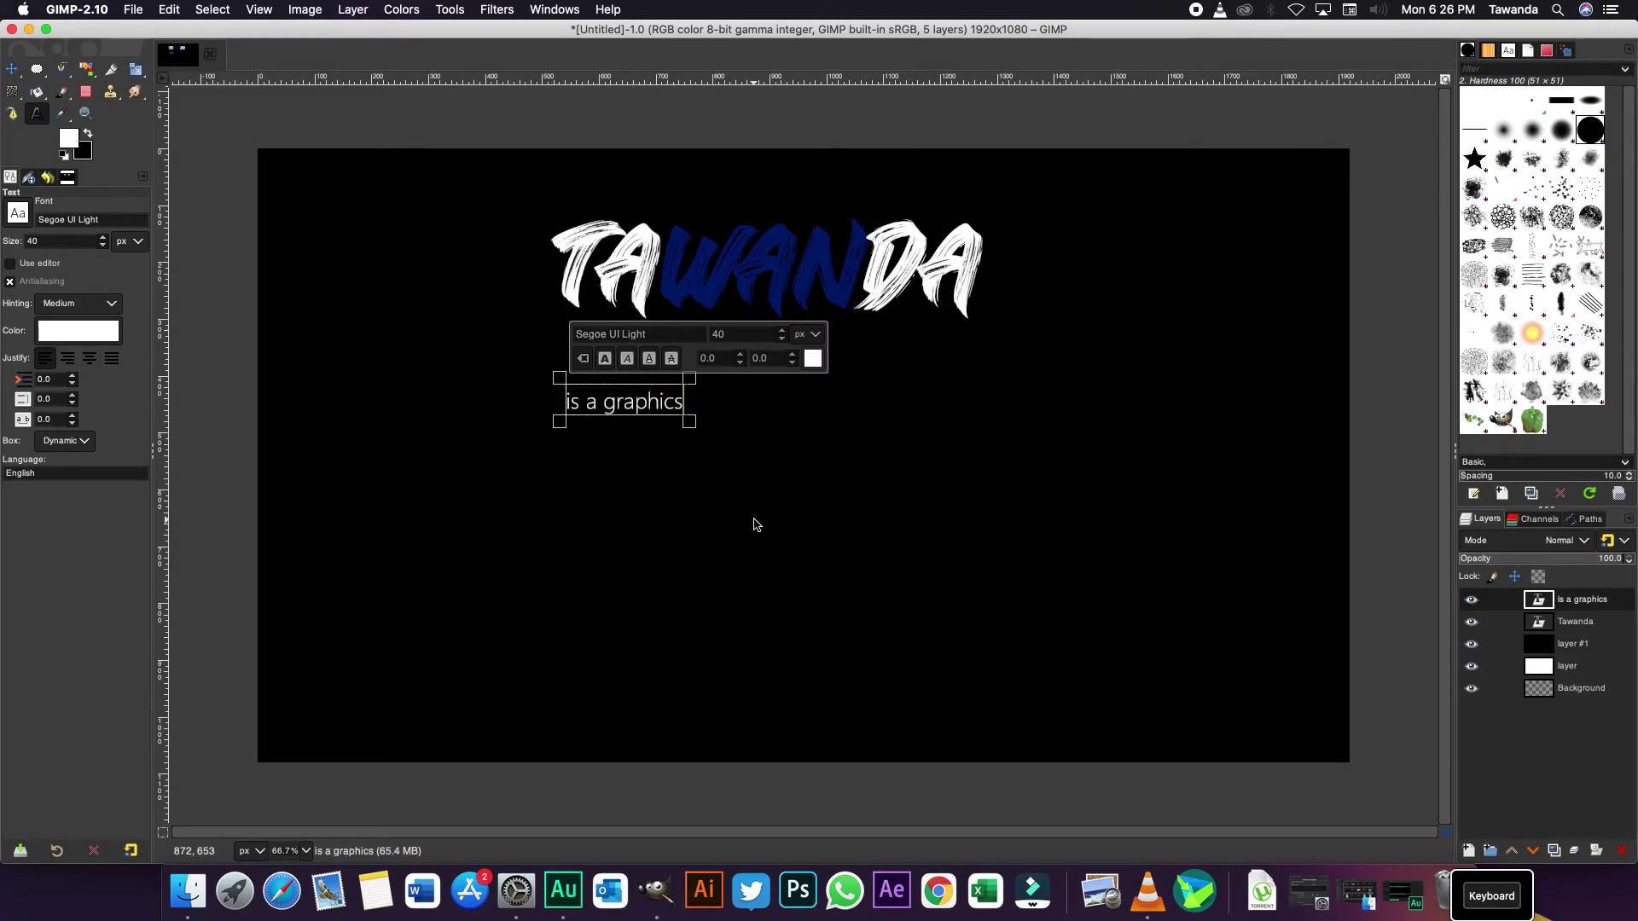
text( designer+)
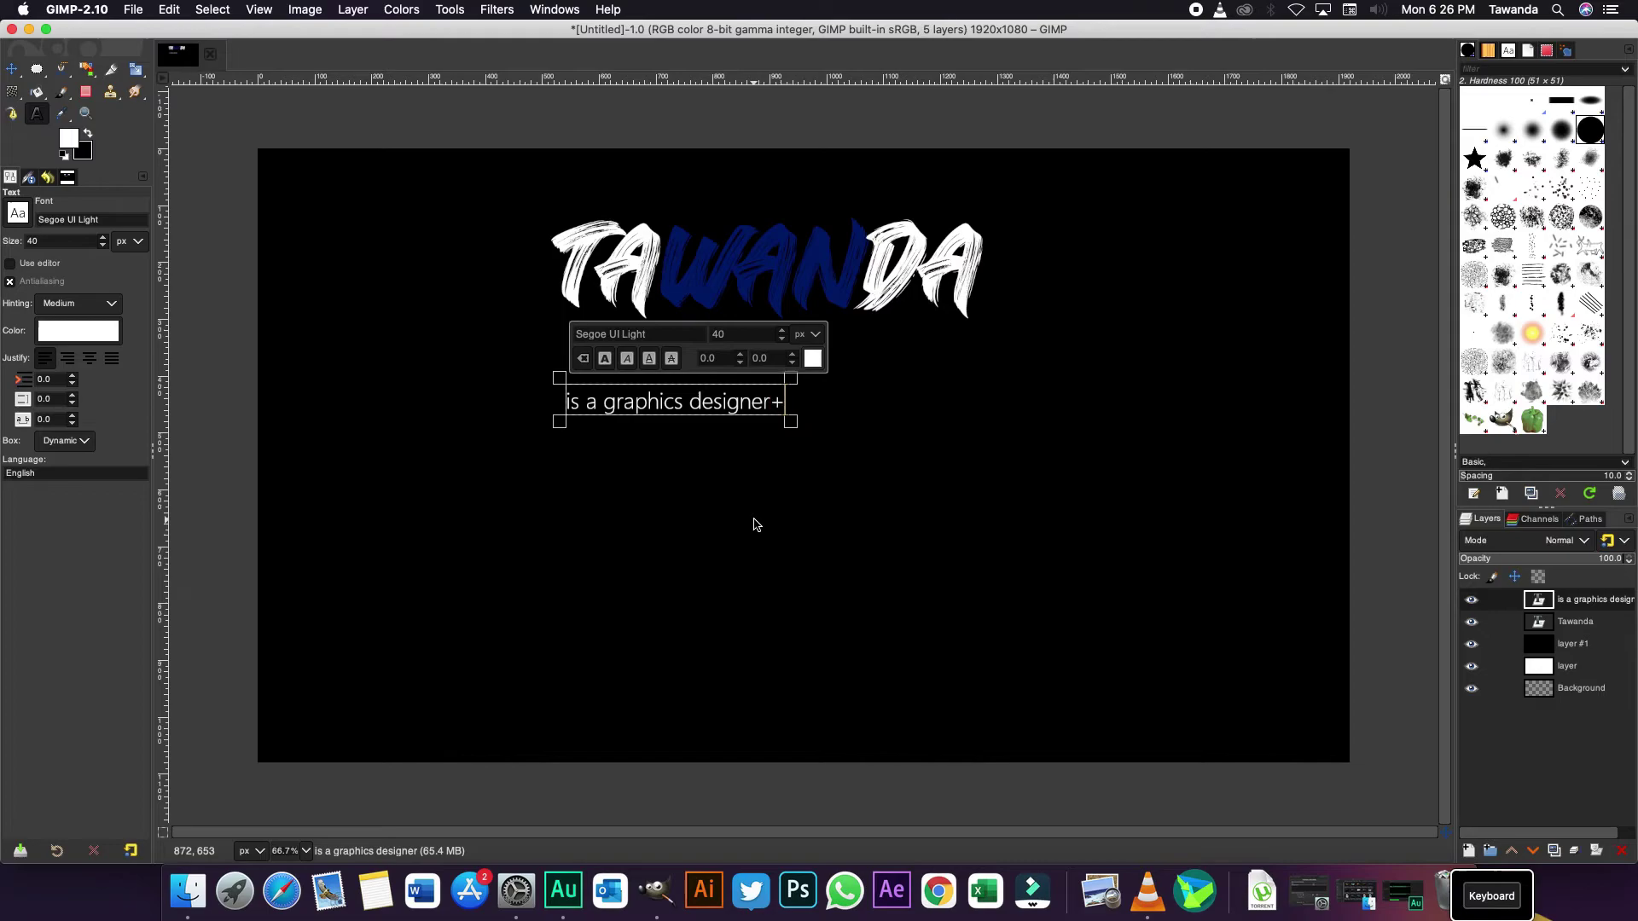
key(BackSpace)
click(12, 68)
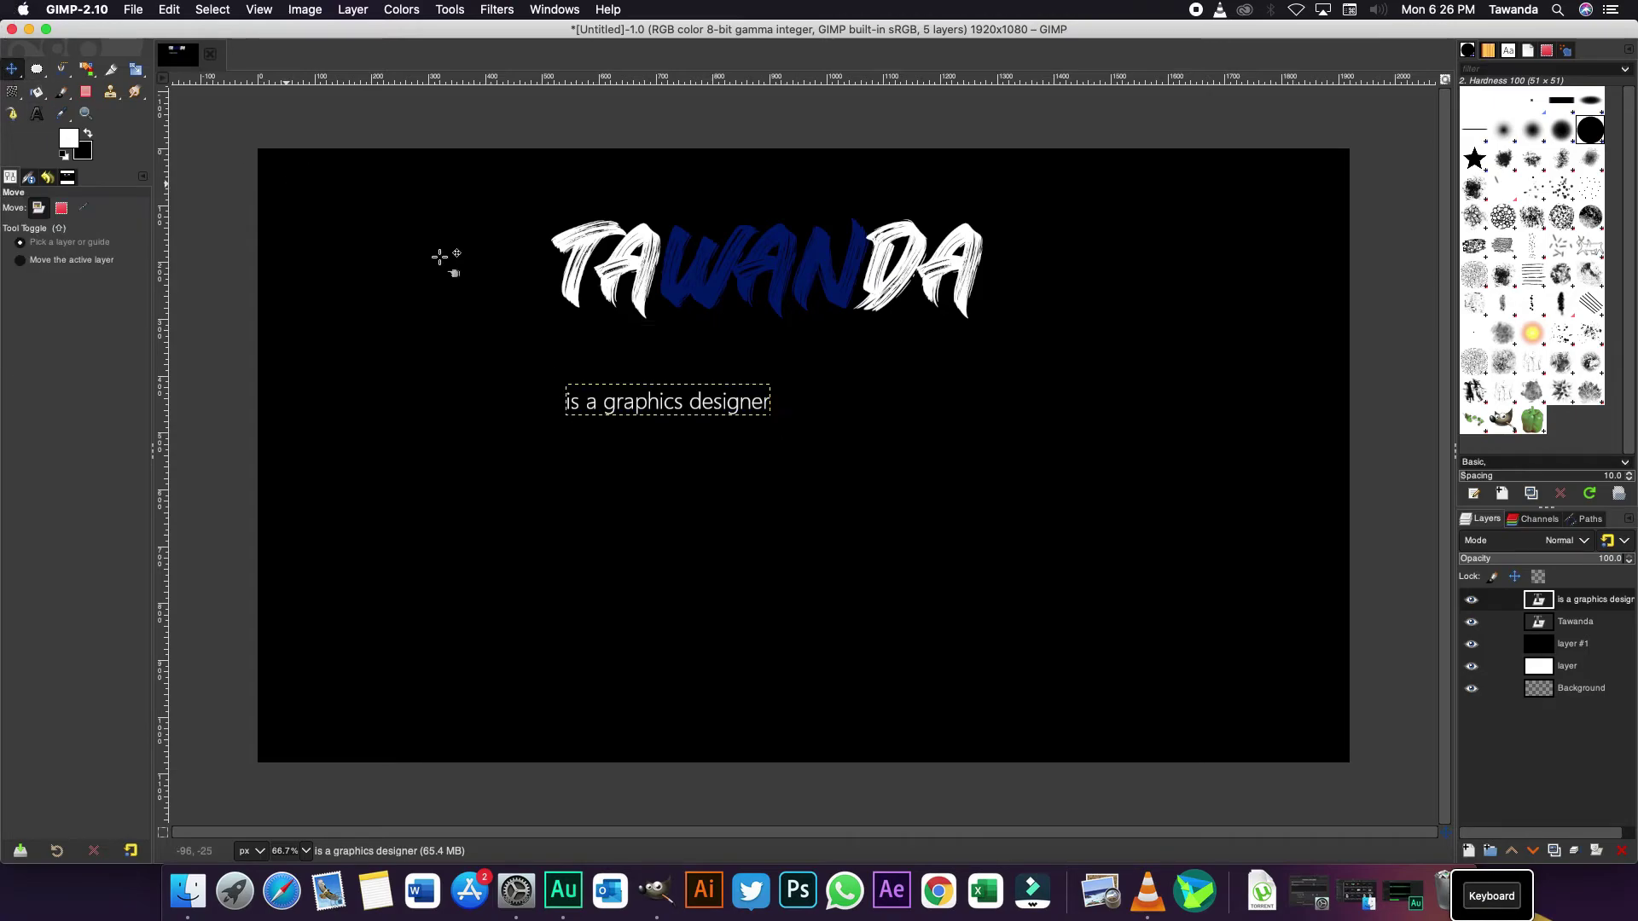
drag(631, 411, 634, 362)
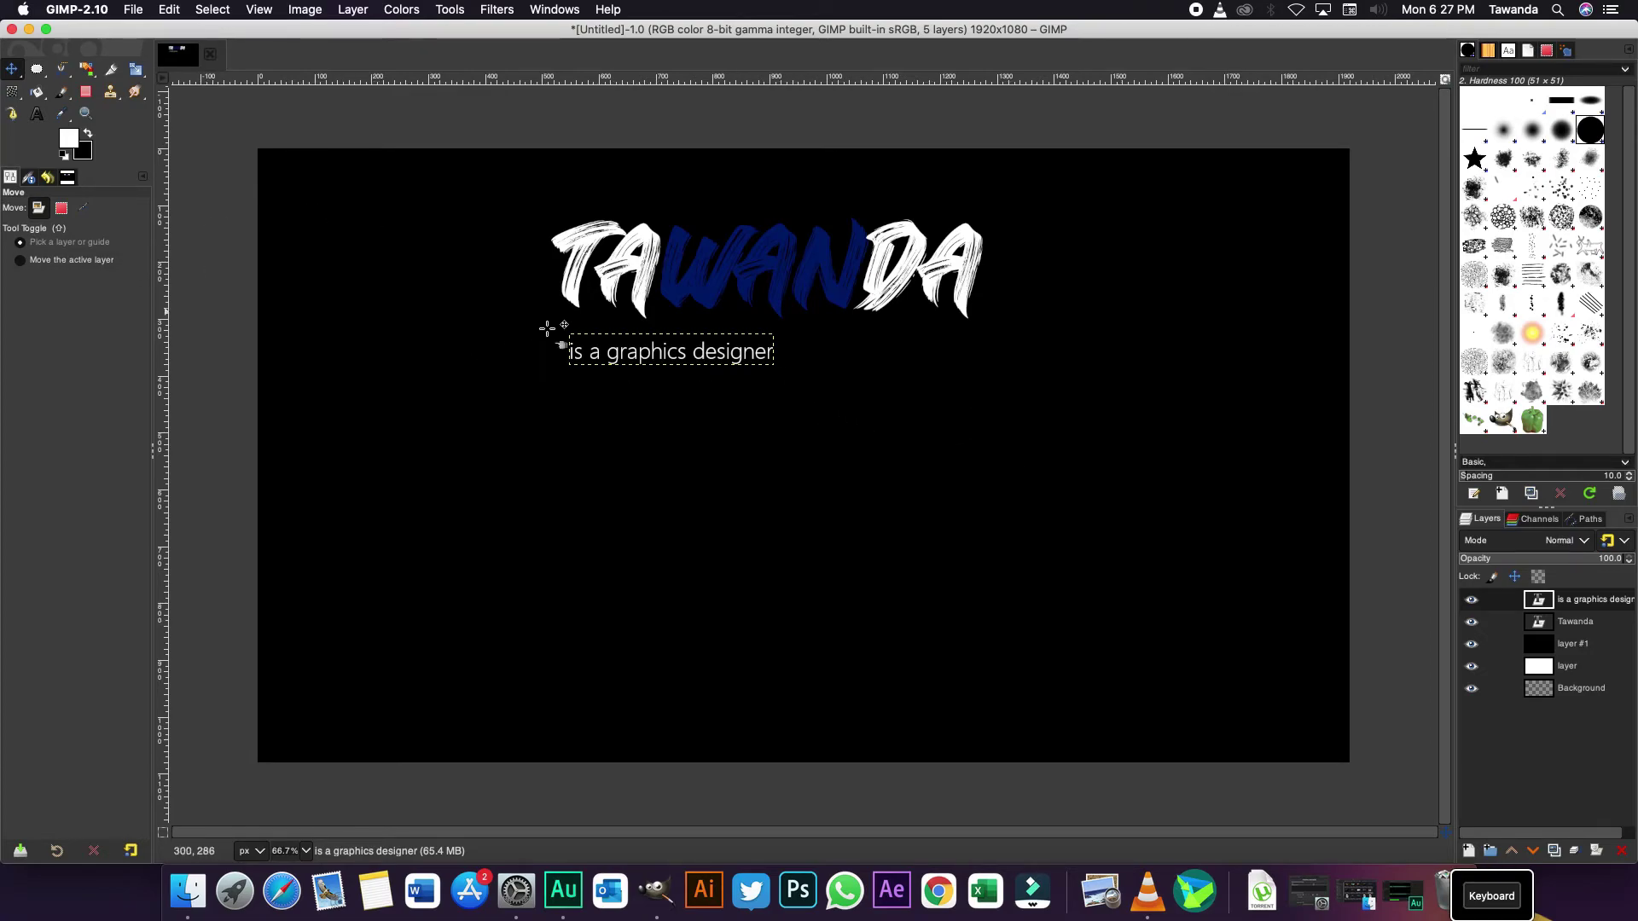
- Select the three blue letters of the large text with the Text tool
click(36, 114)
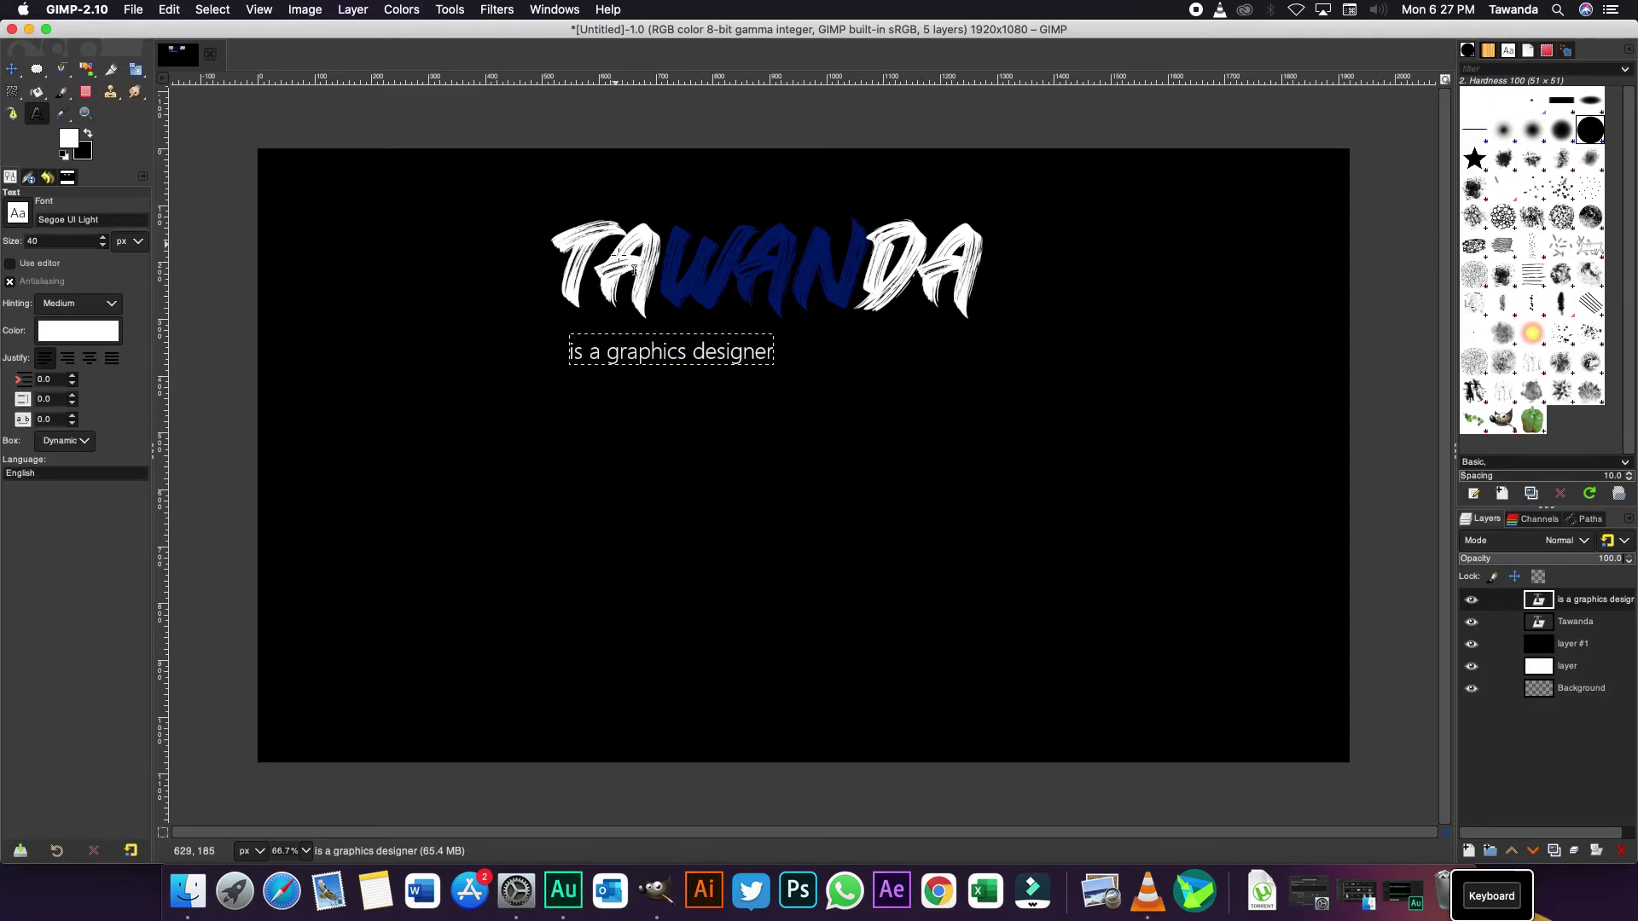
click(705, 259)
drag(871, 259, 687, 260)
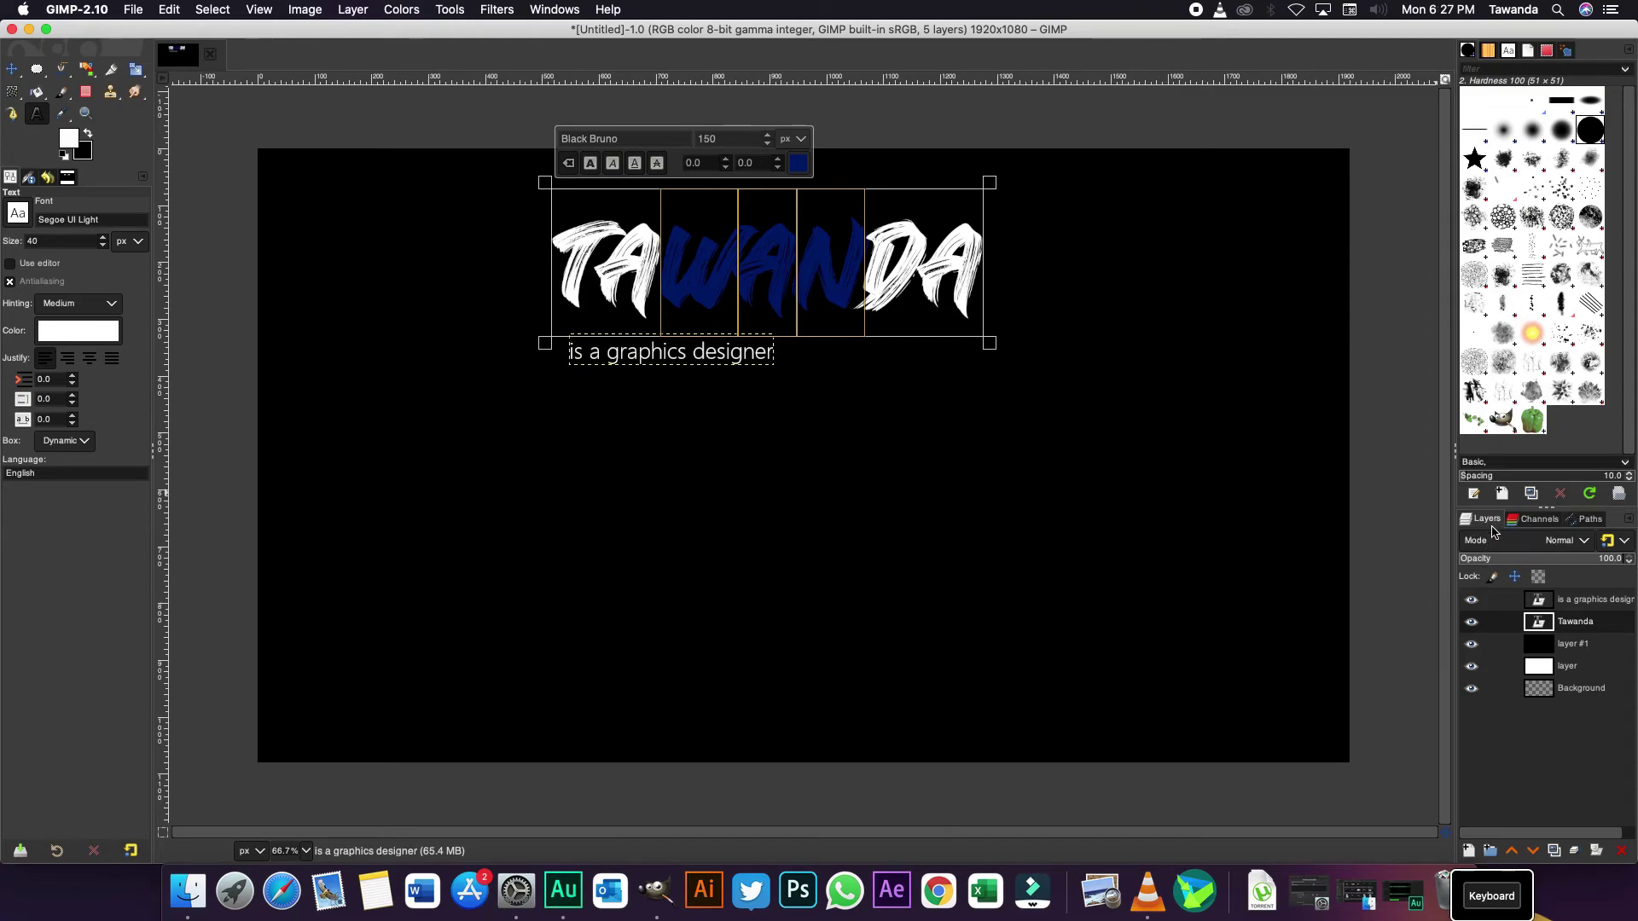
- Look at the image's Channels and Paths lists and return to the Layers list
click(1536, 524)
click(1591, 520)
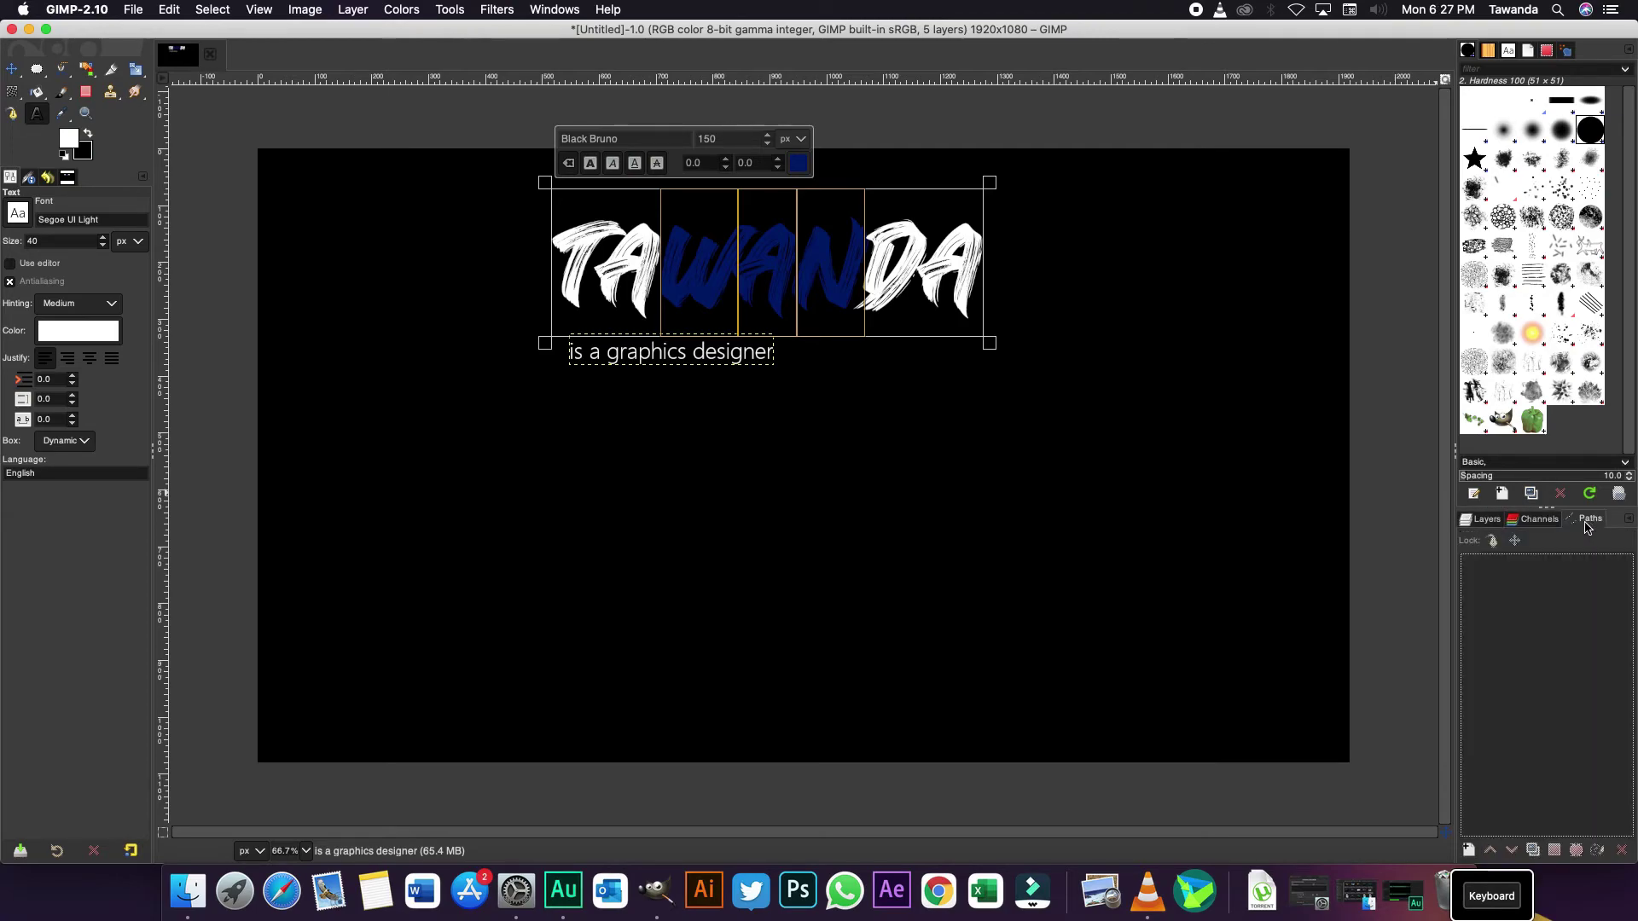
click(1486, 520)
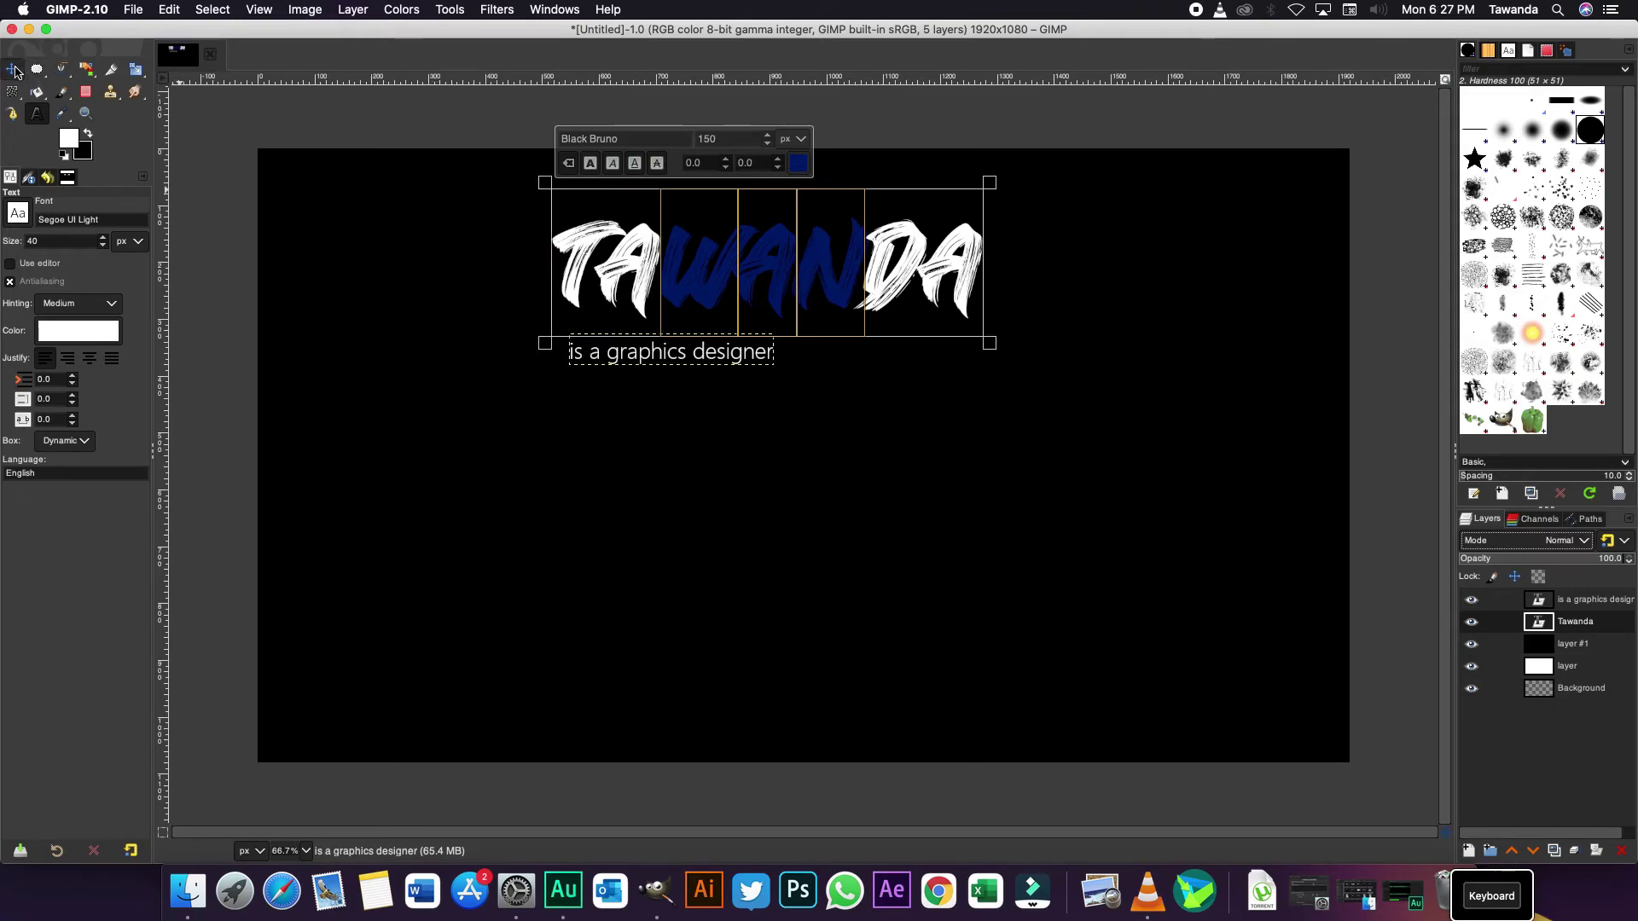
click(133, 9)
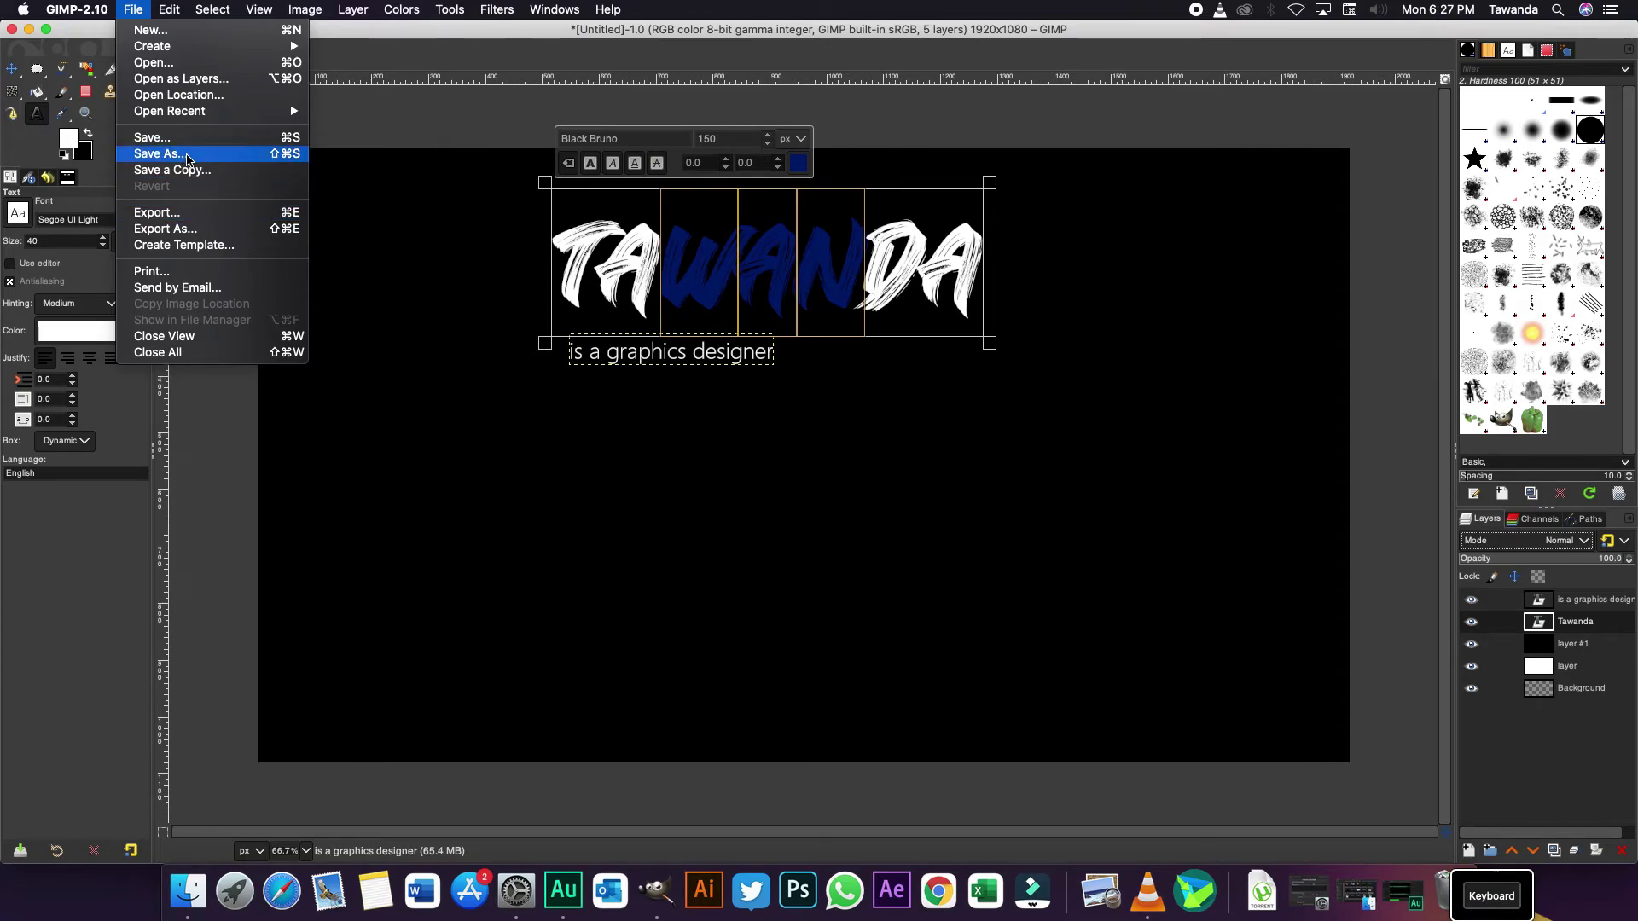
click(188, 161)
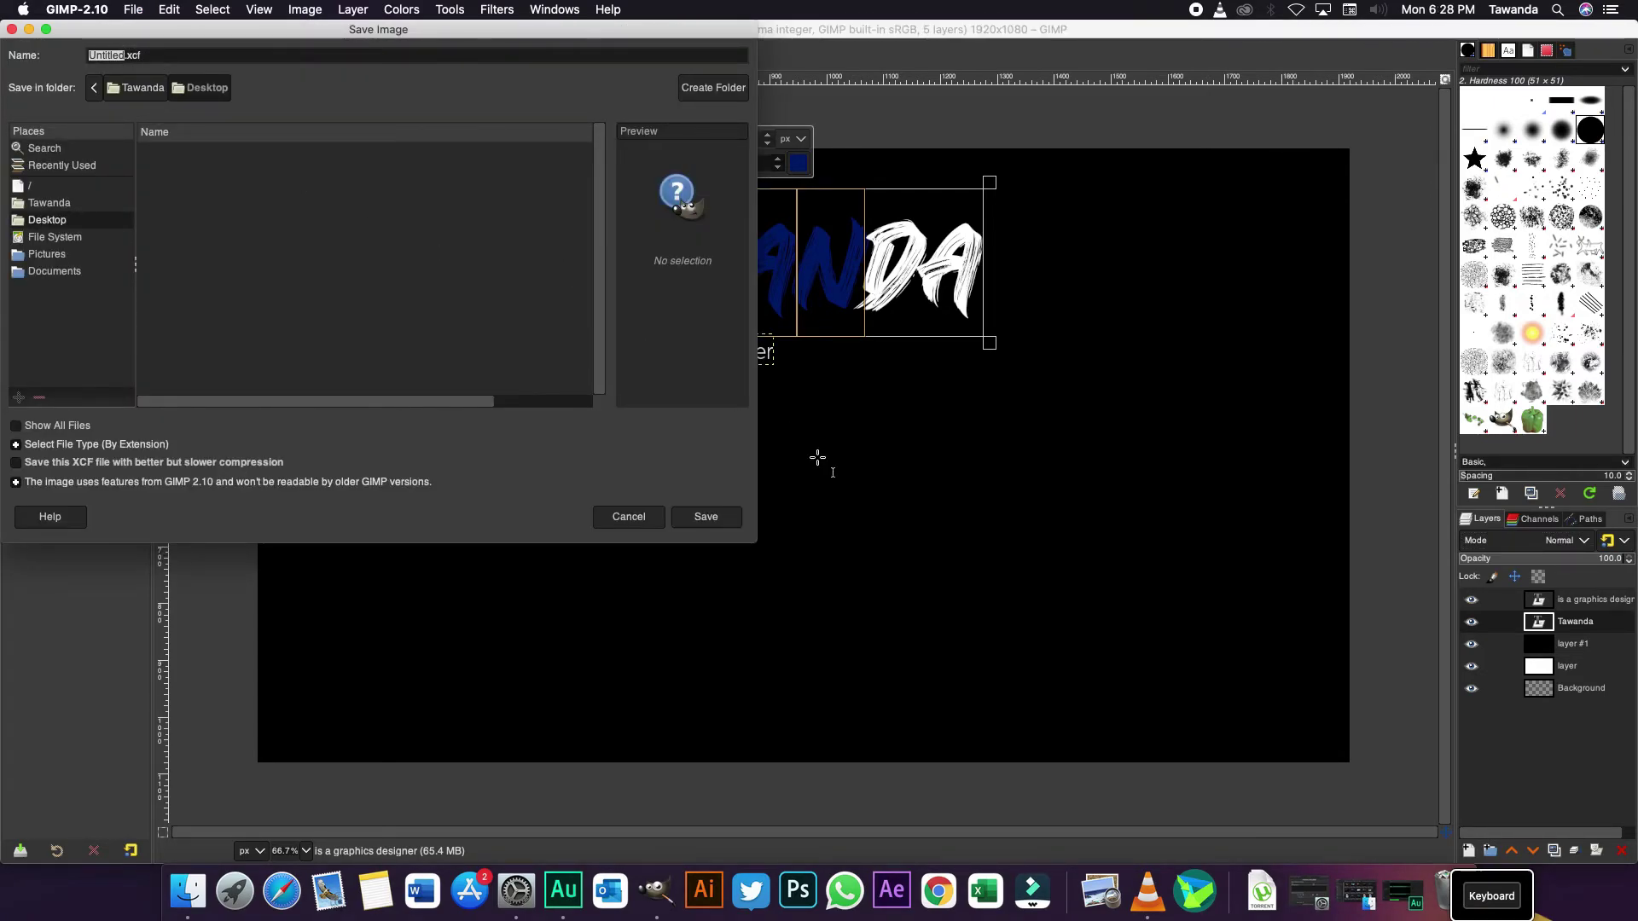
click(626, 519)
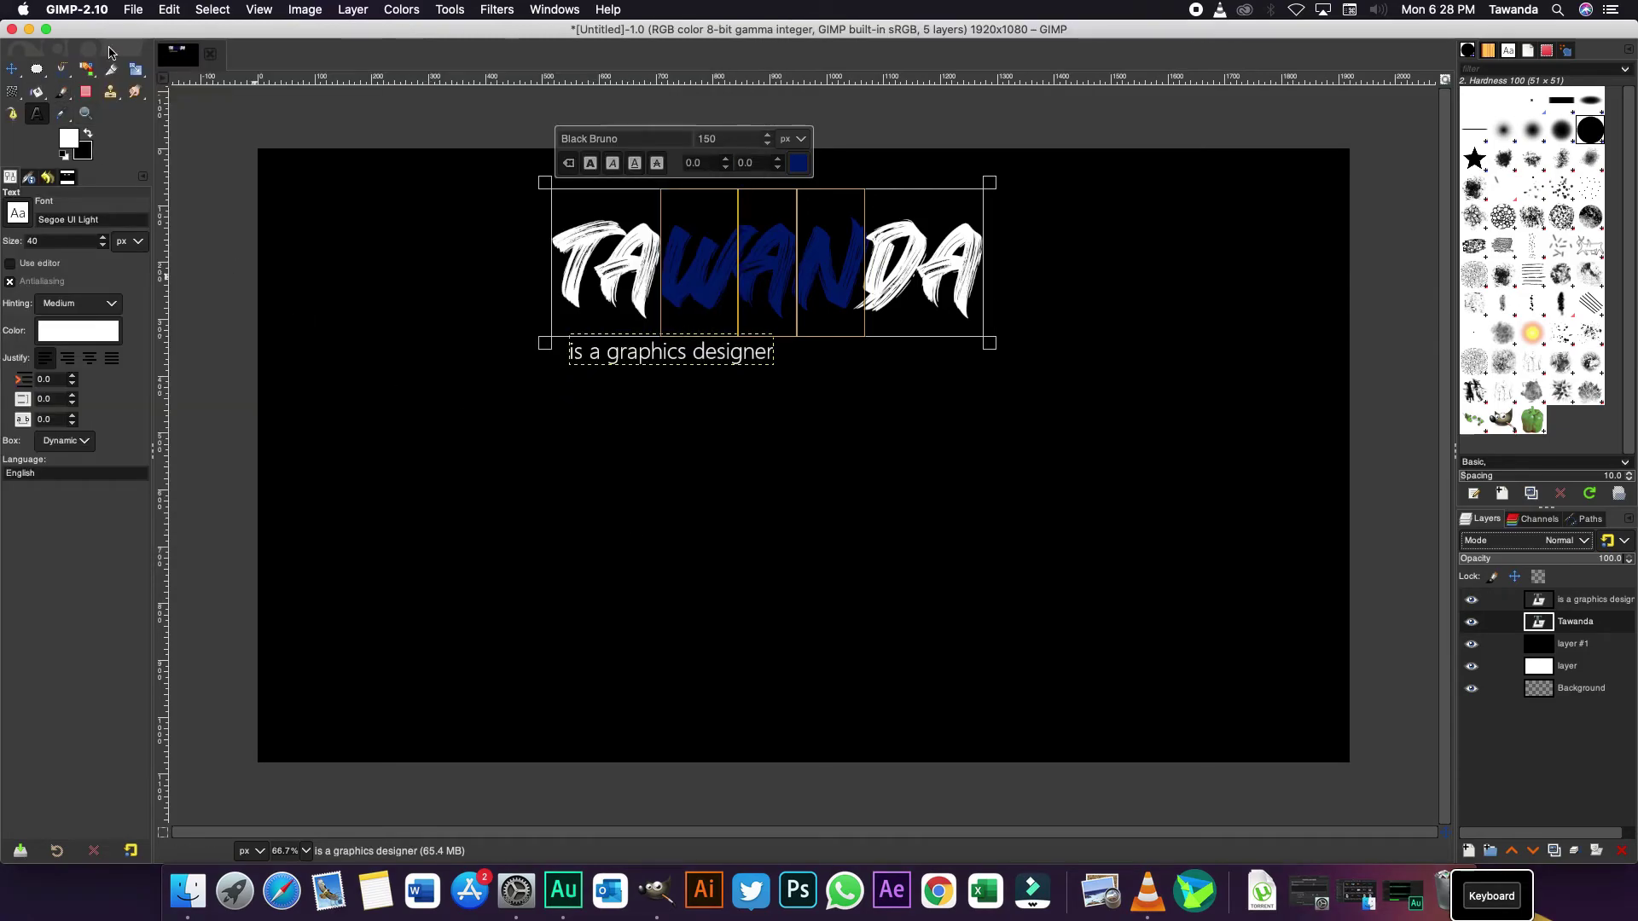
- Export the image to the Desktop as a PNG named "gimp intro" with the default PNG options
click(133, 10)
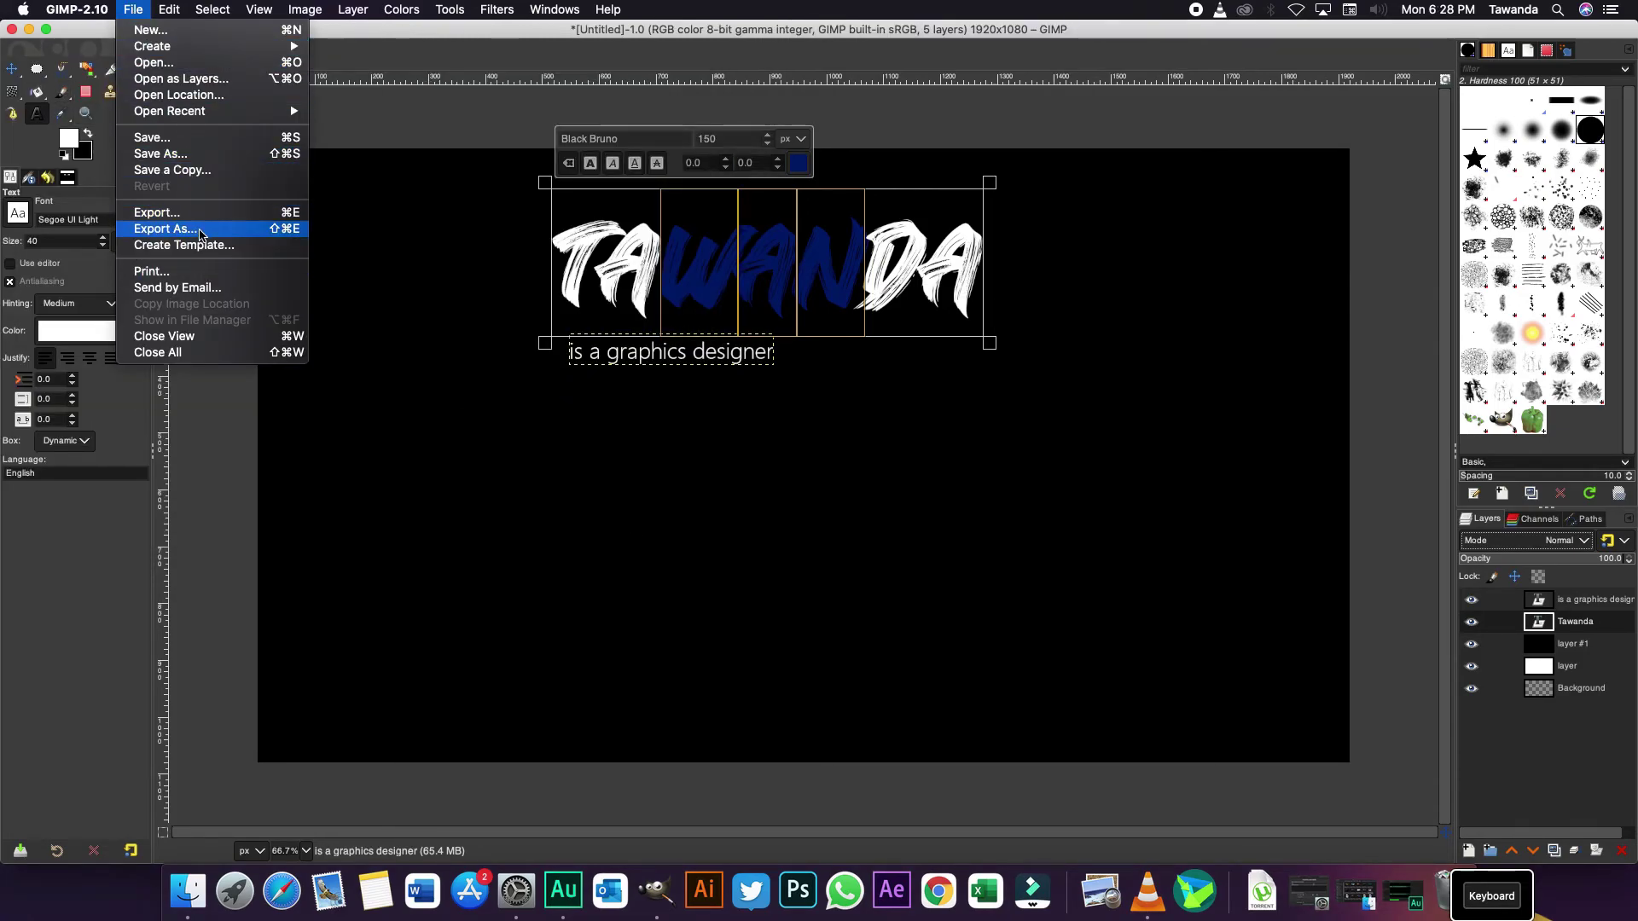
click(200, 230)
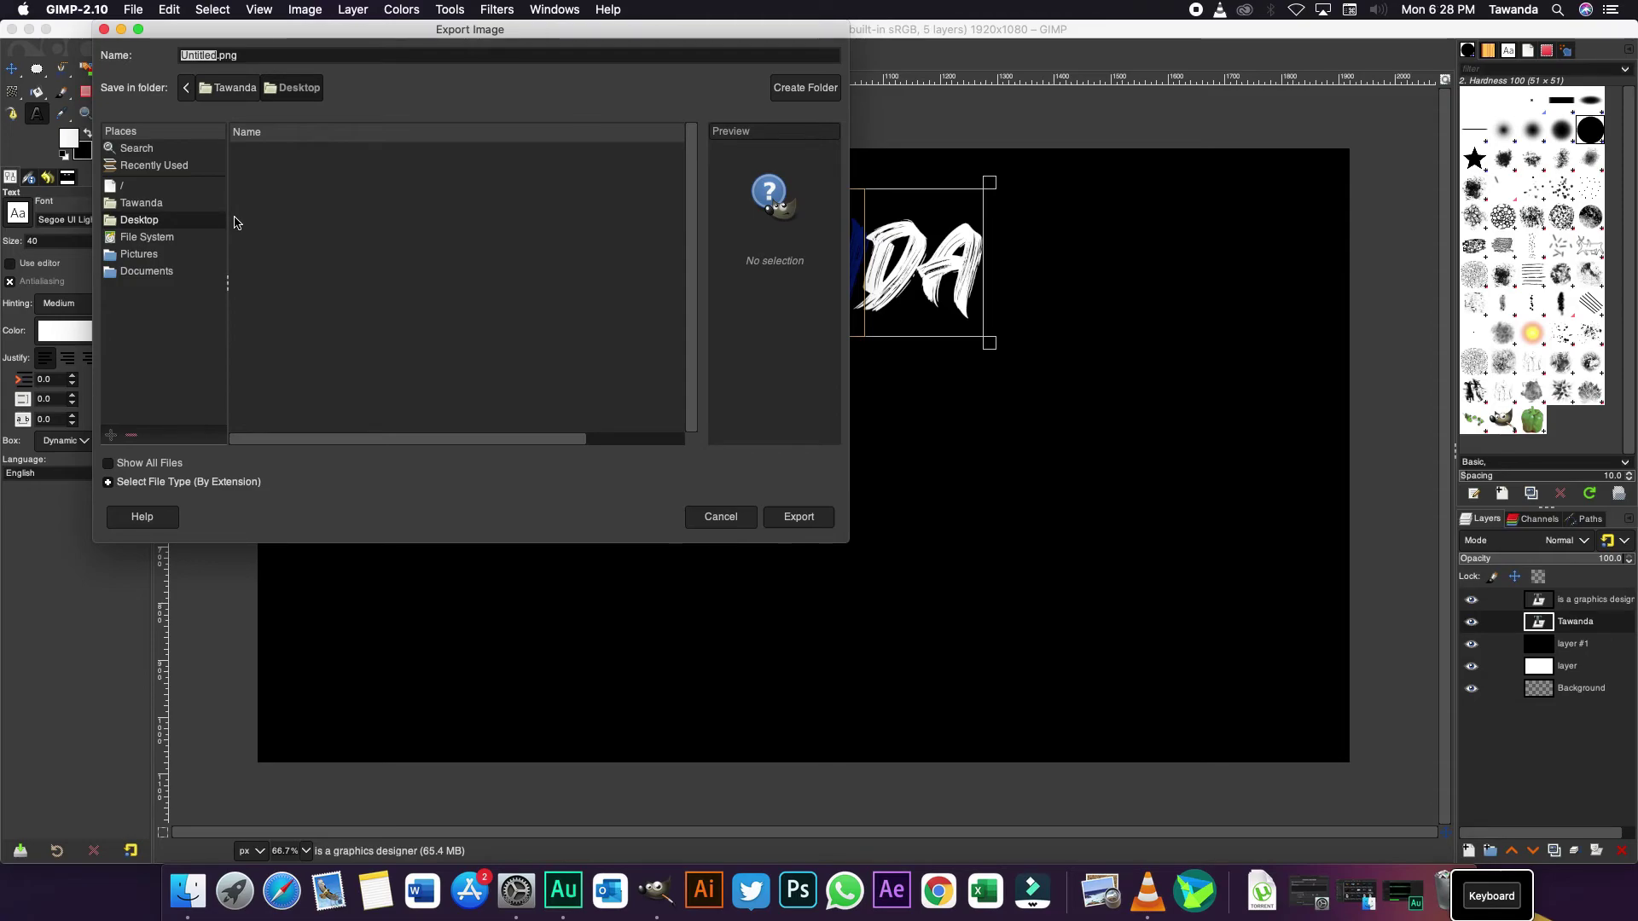
text(gimp intro)
click(808, 518)
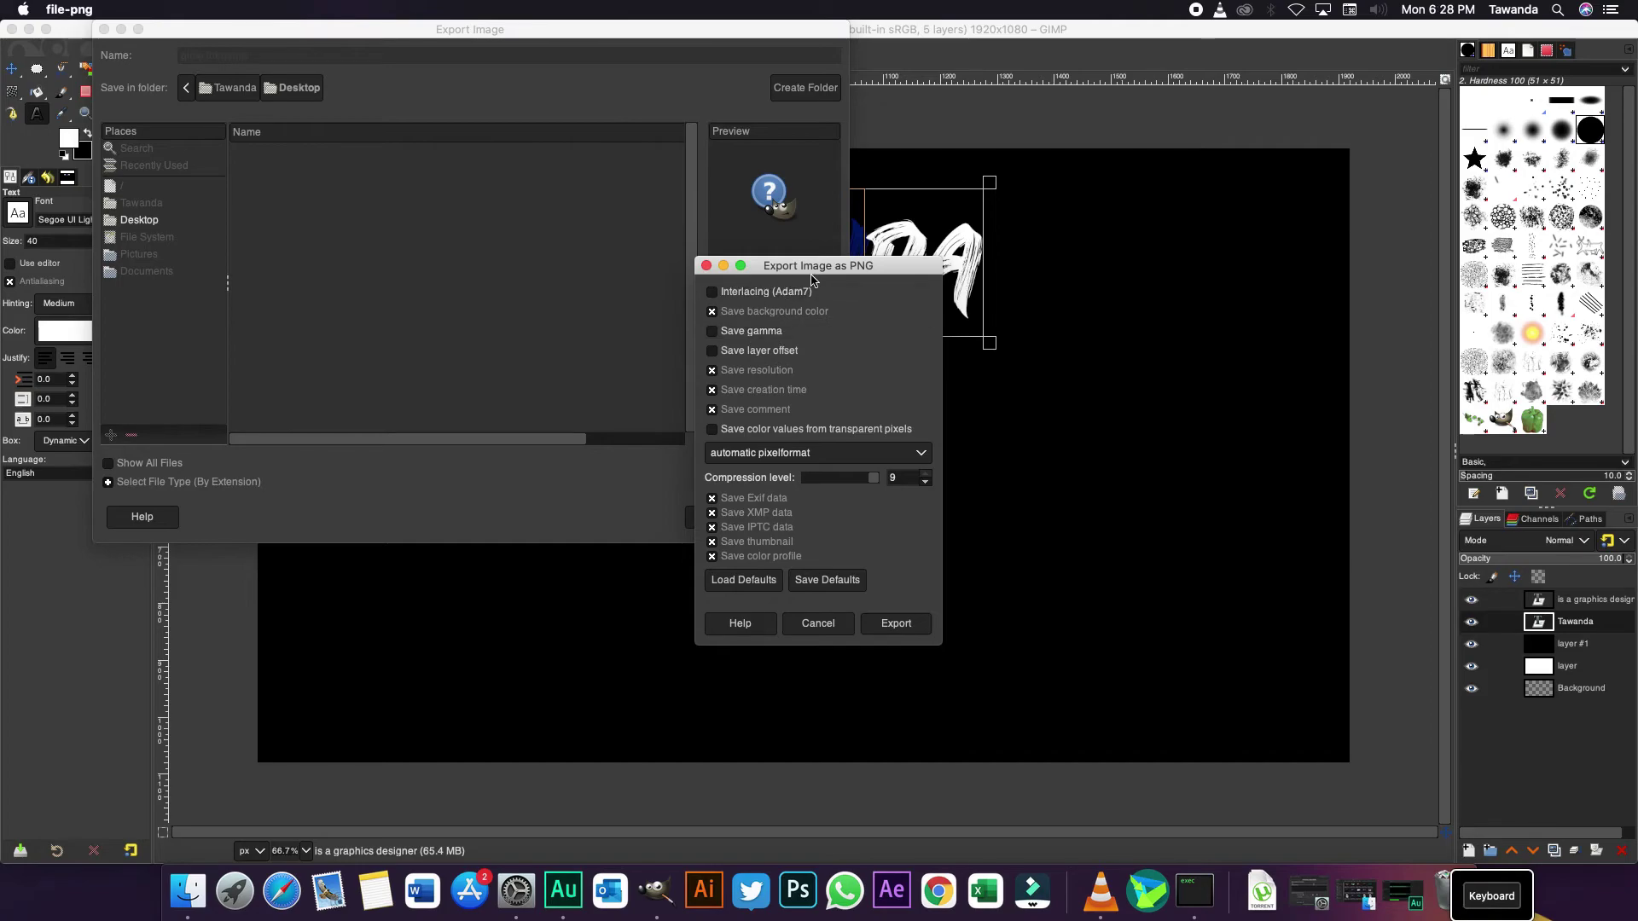
drag(881, 270, 702, 170)
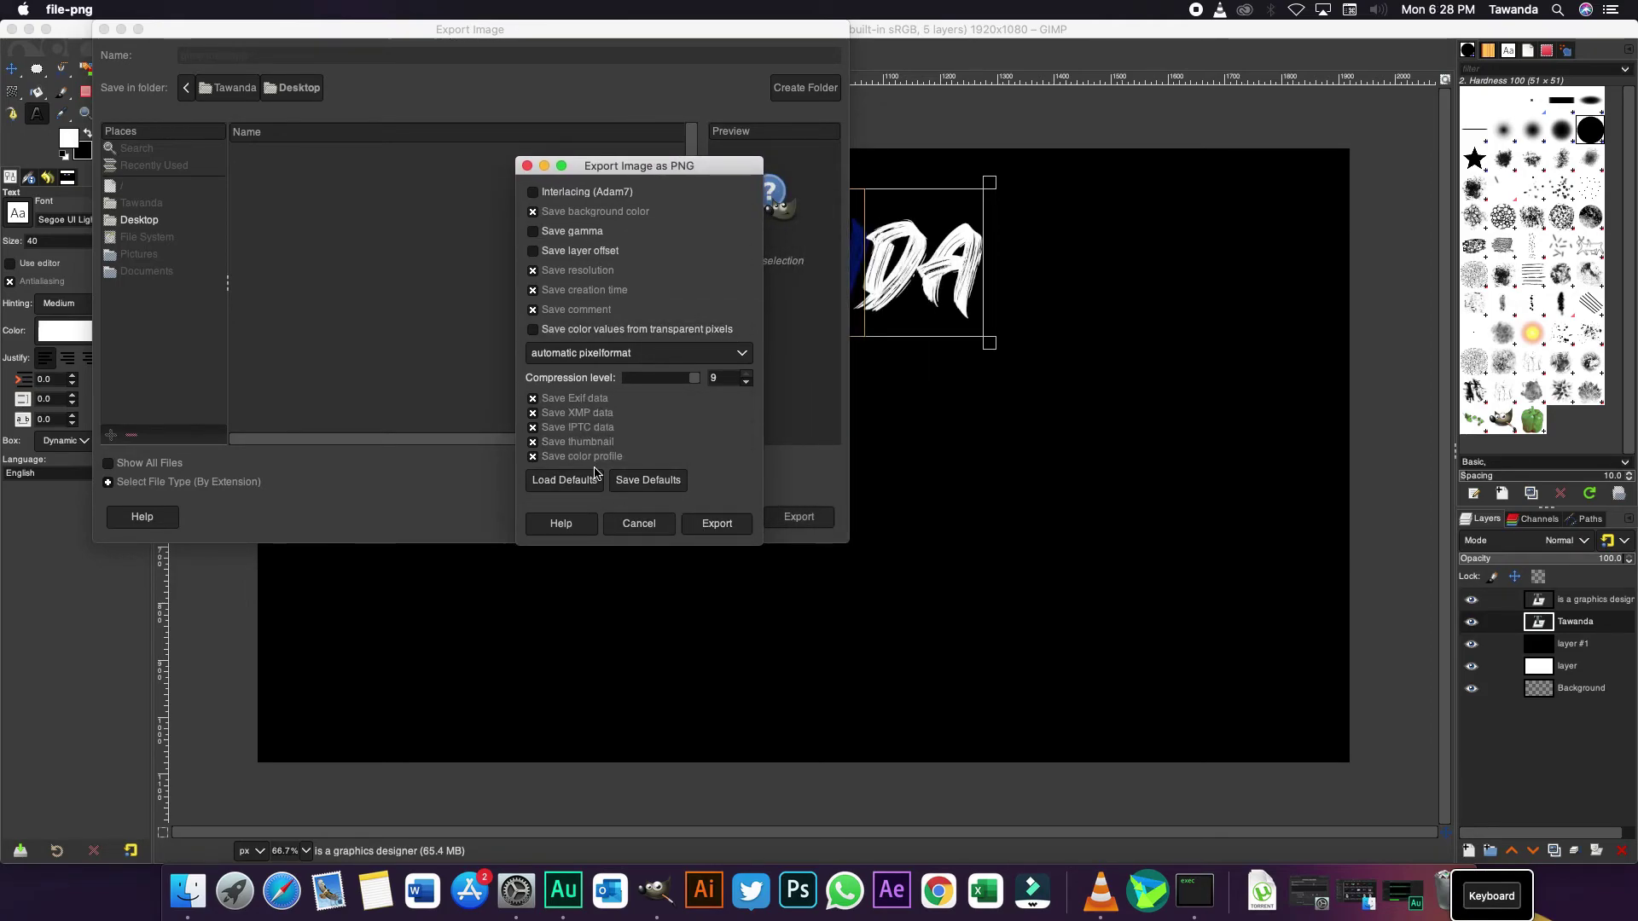
click(716, 524)
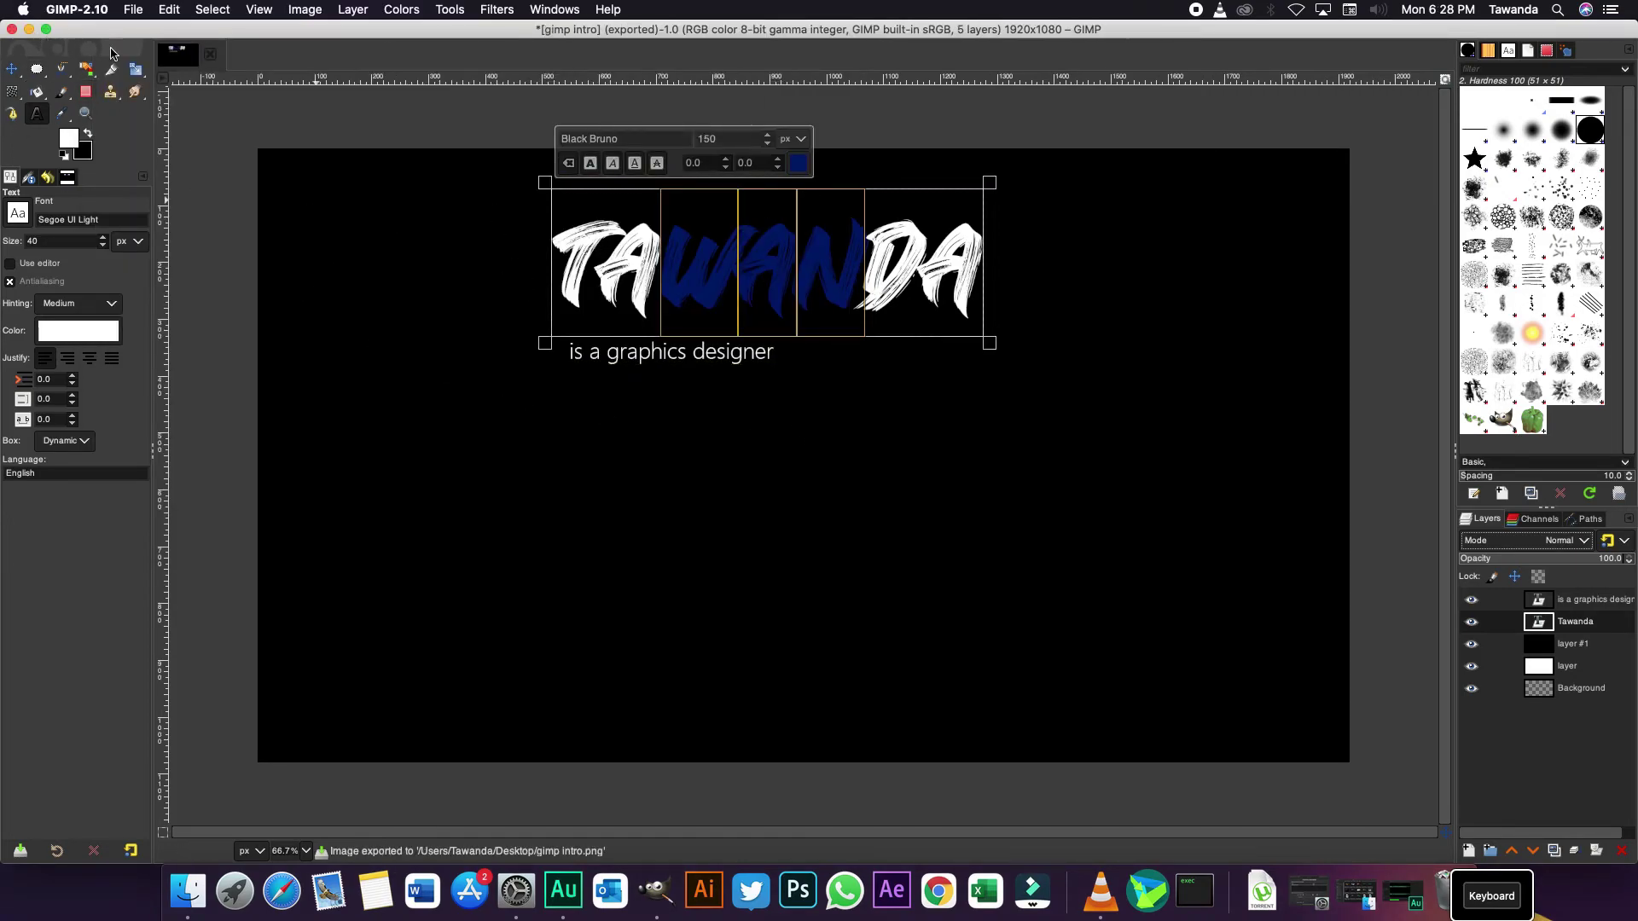
click(132, 10)
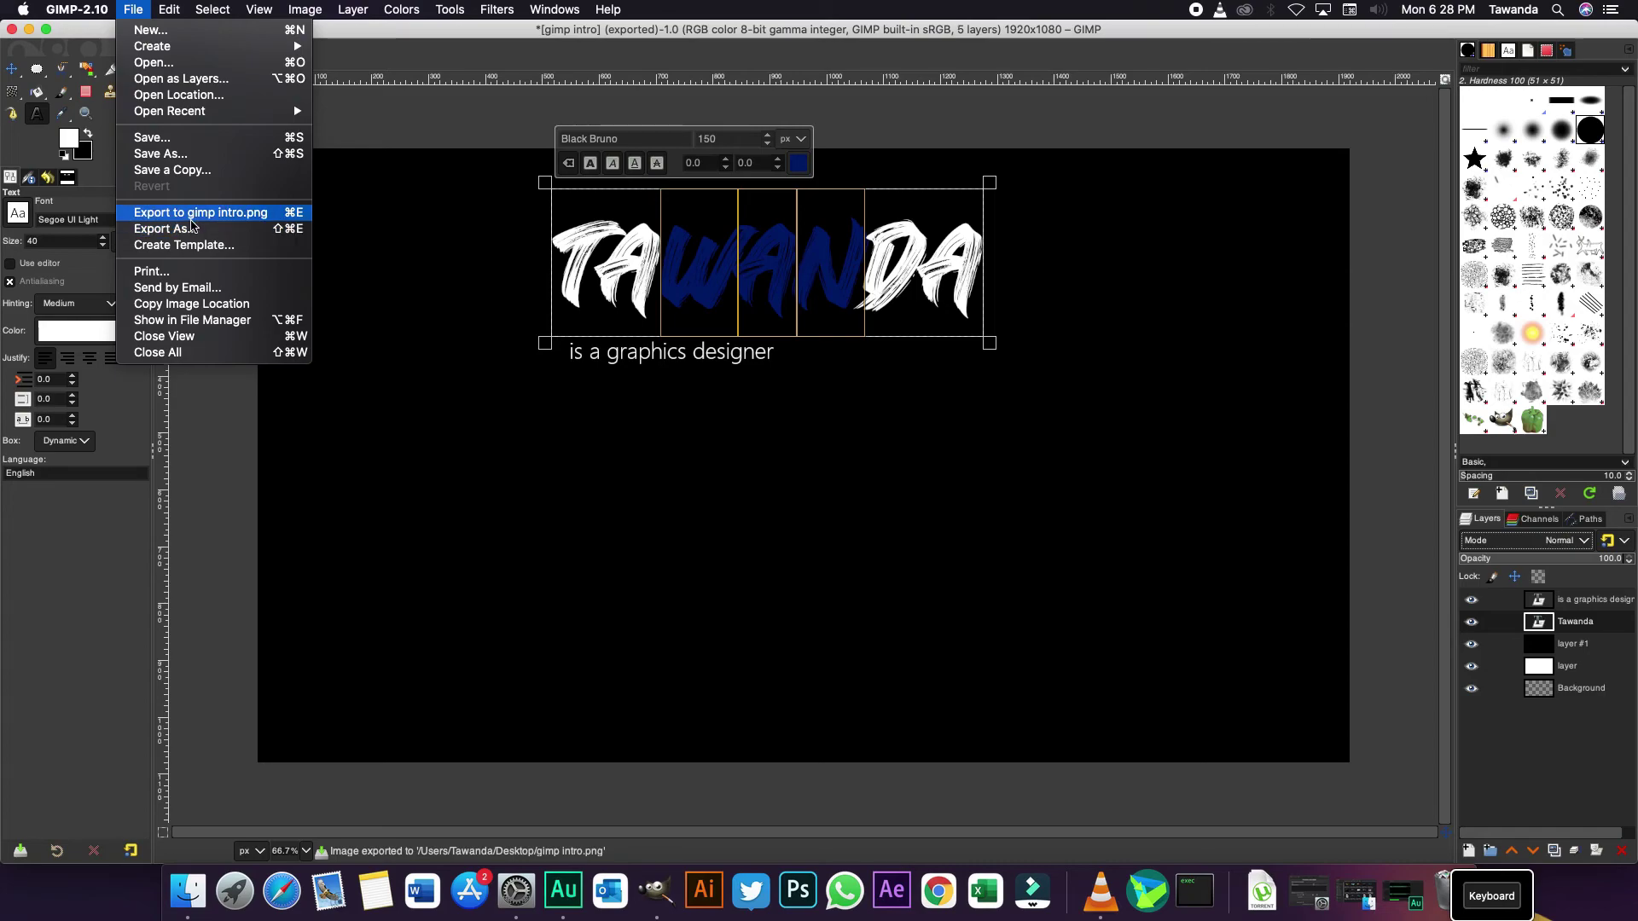
mouse_move(180, 15)
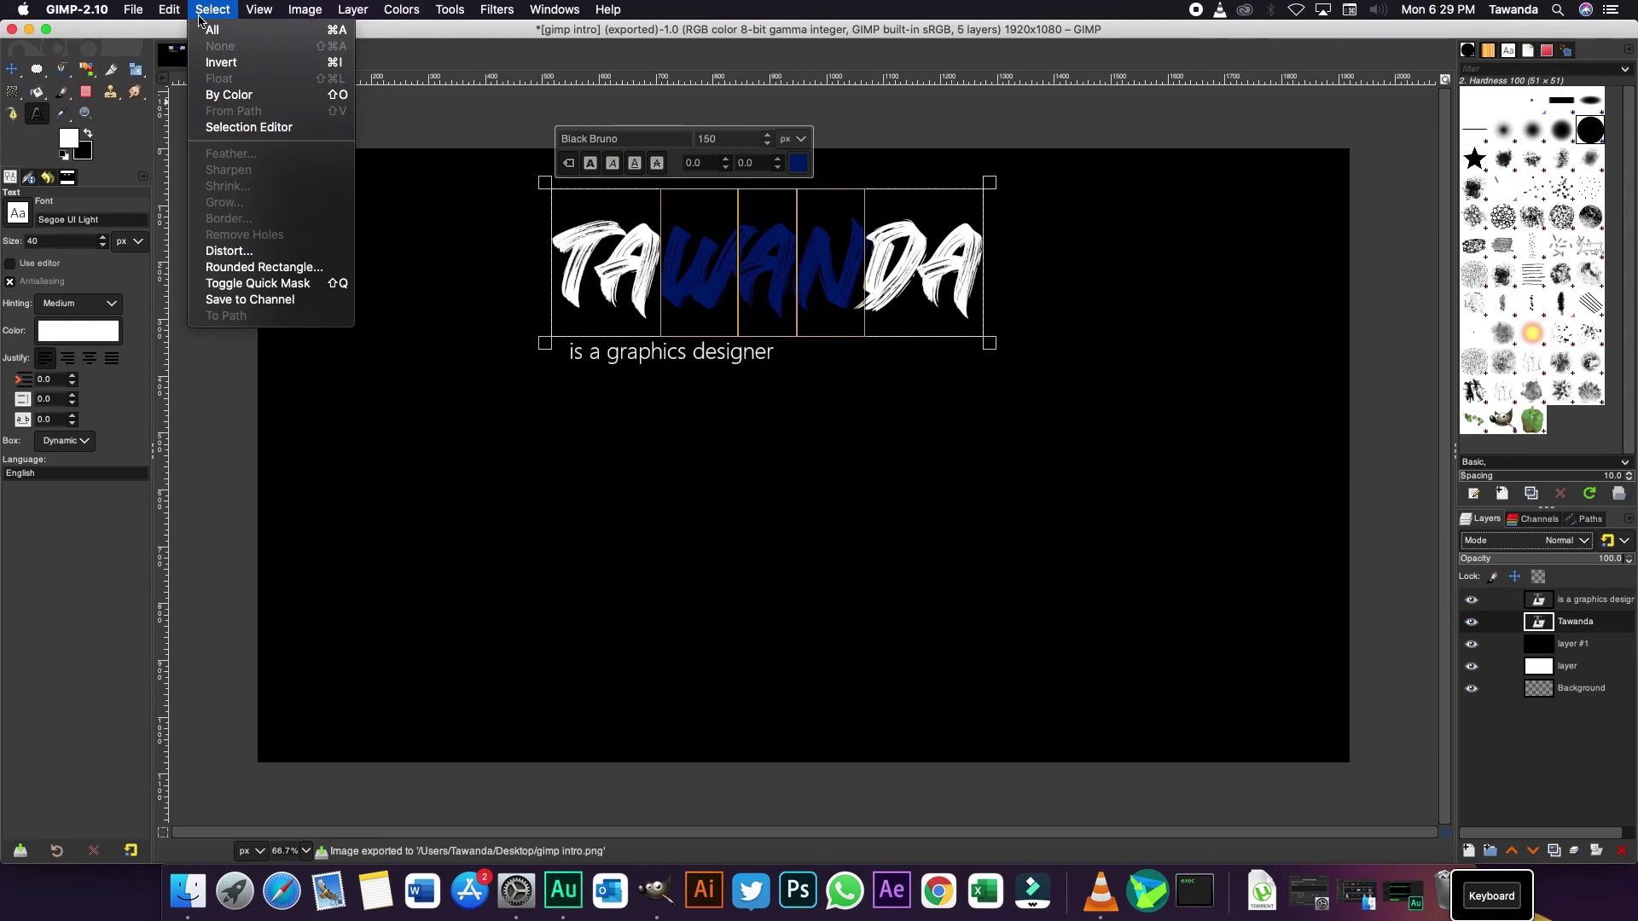
mouse_move(256, 11)
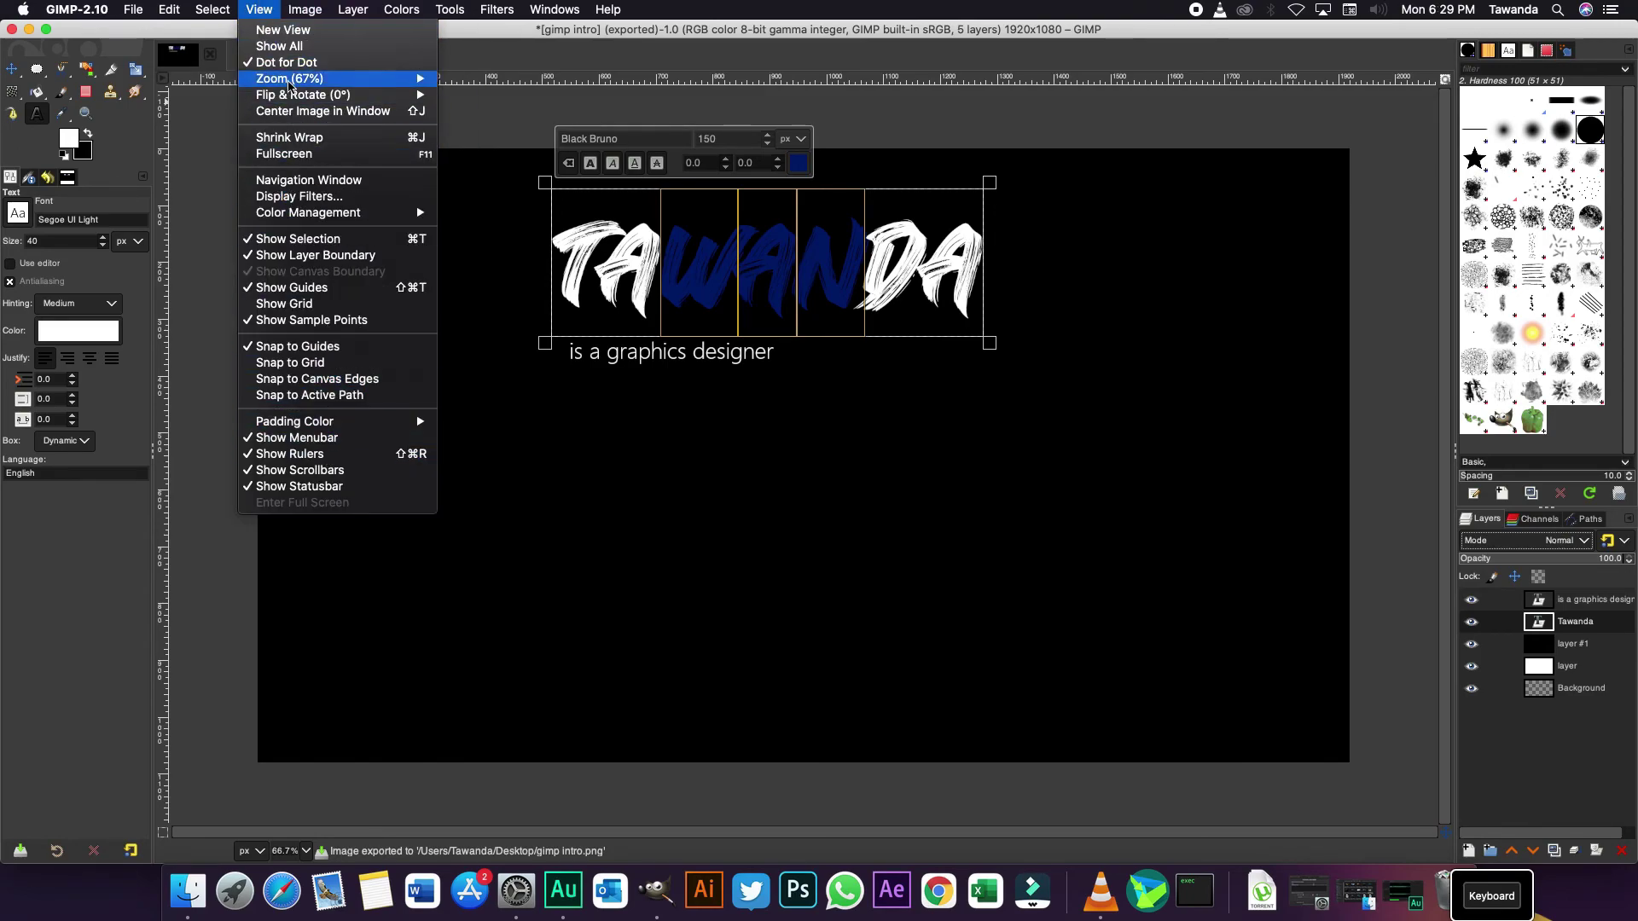
mouse_move(309, 6)
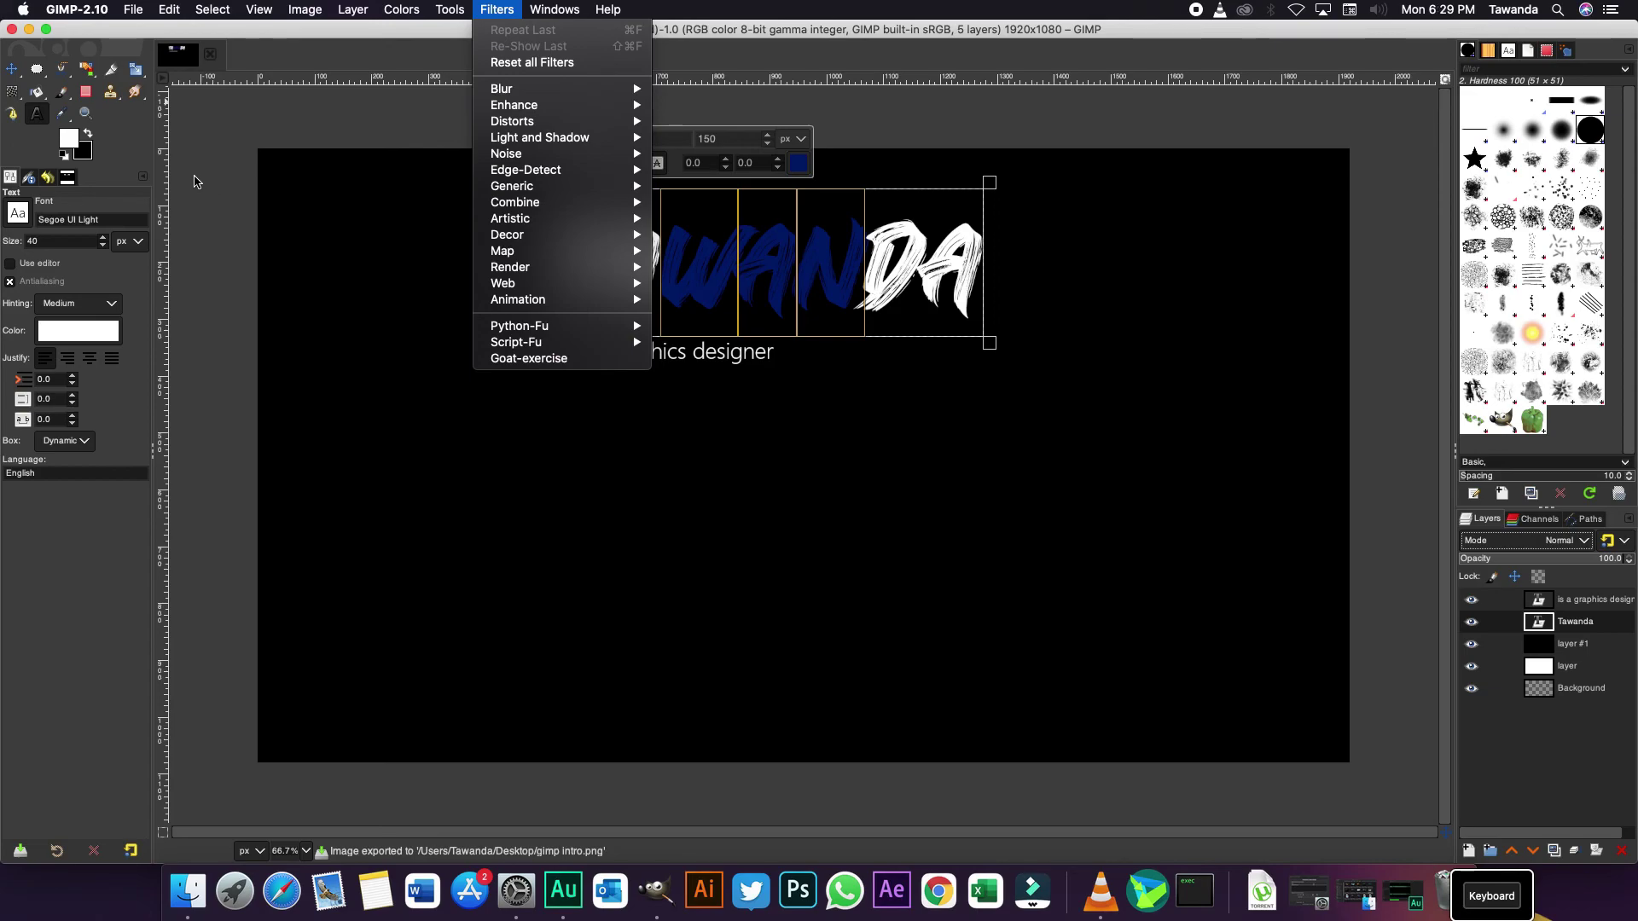
click(208, 165)
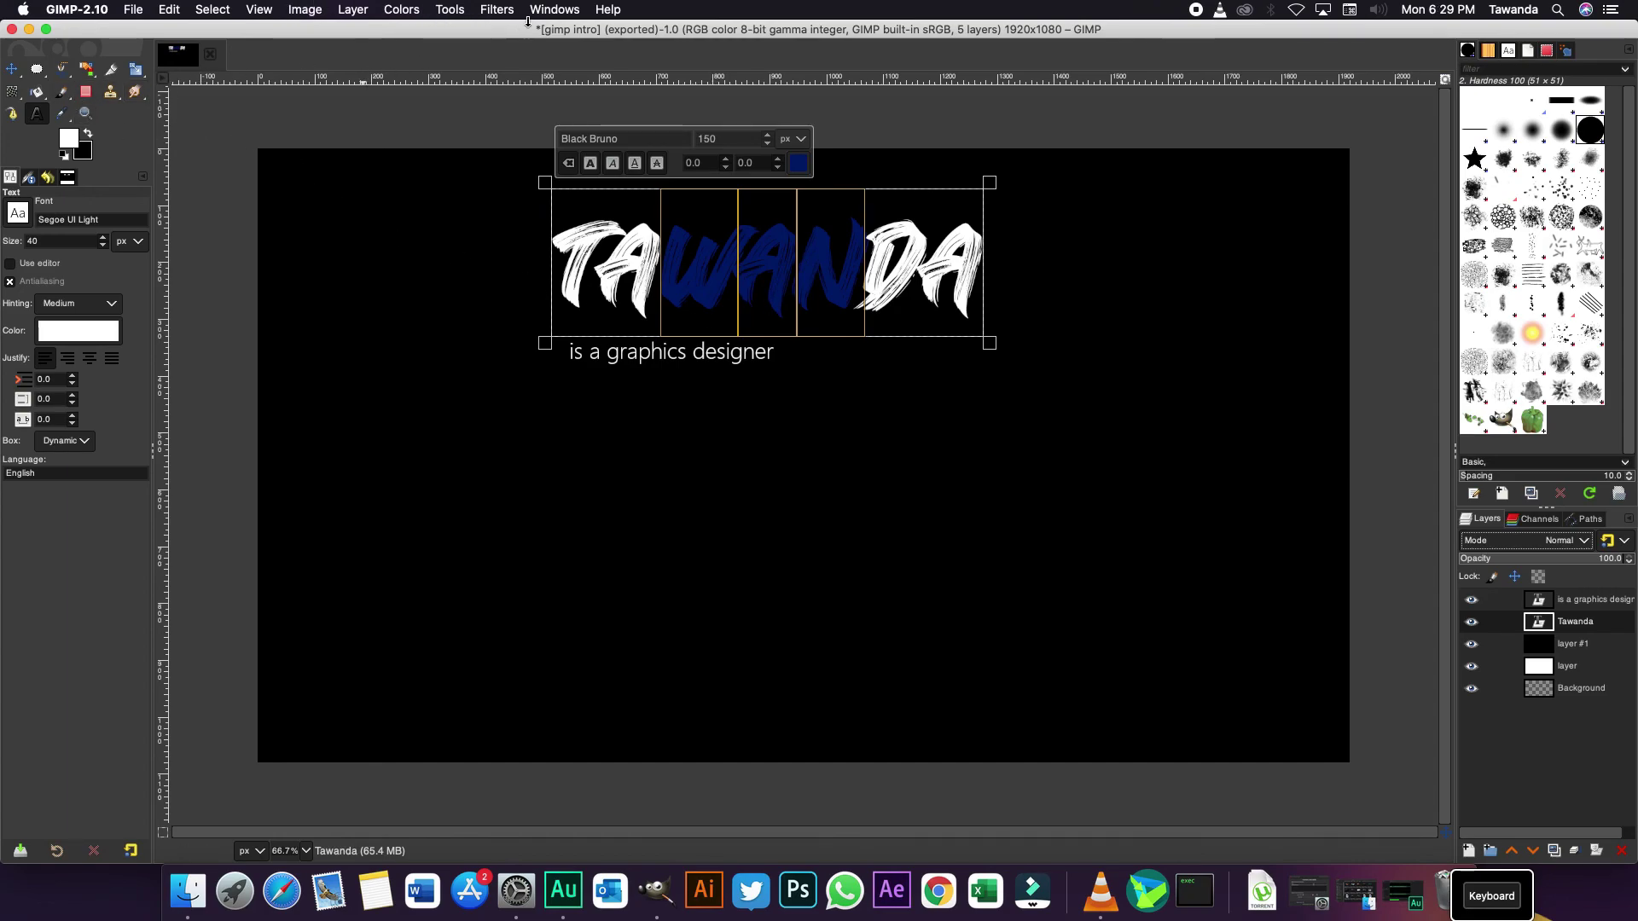
- Minimize the image window to show the desktop
click(29, 30)
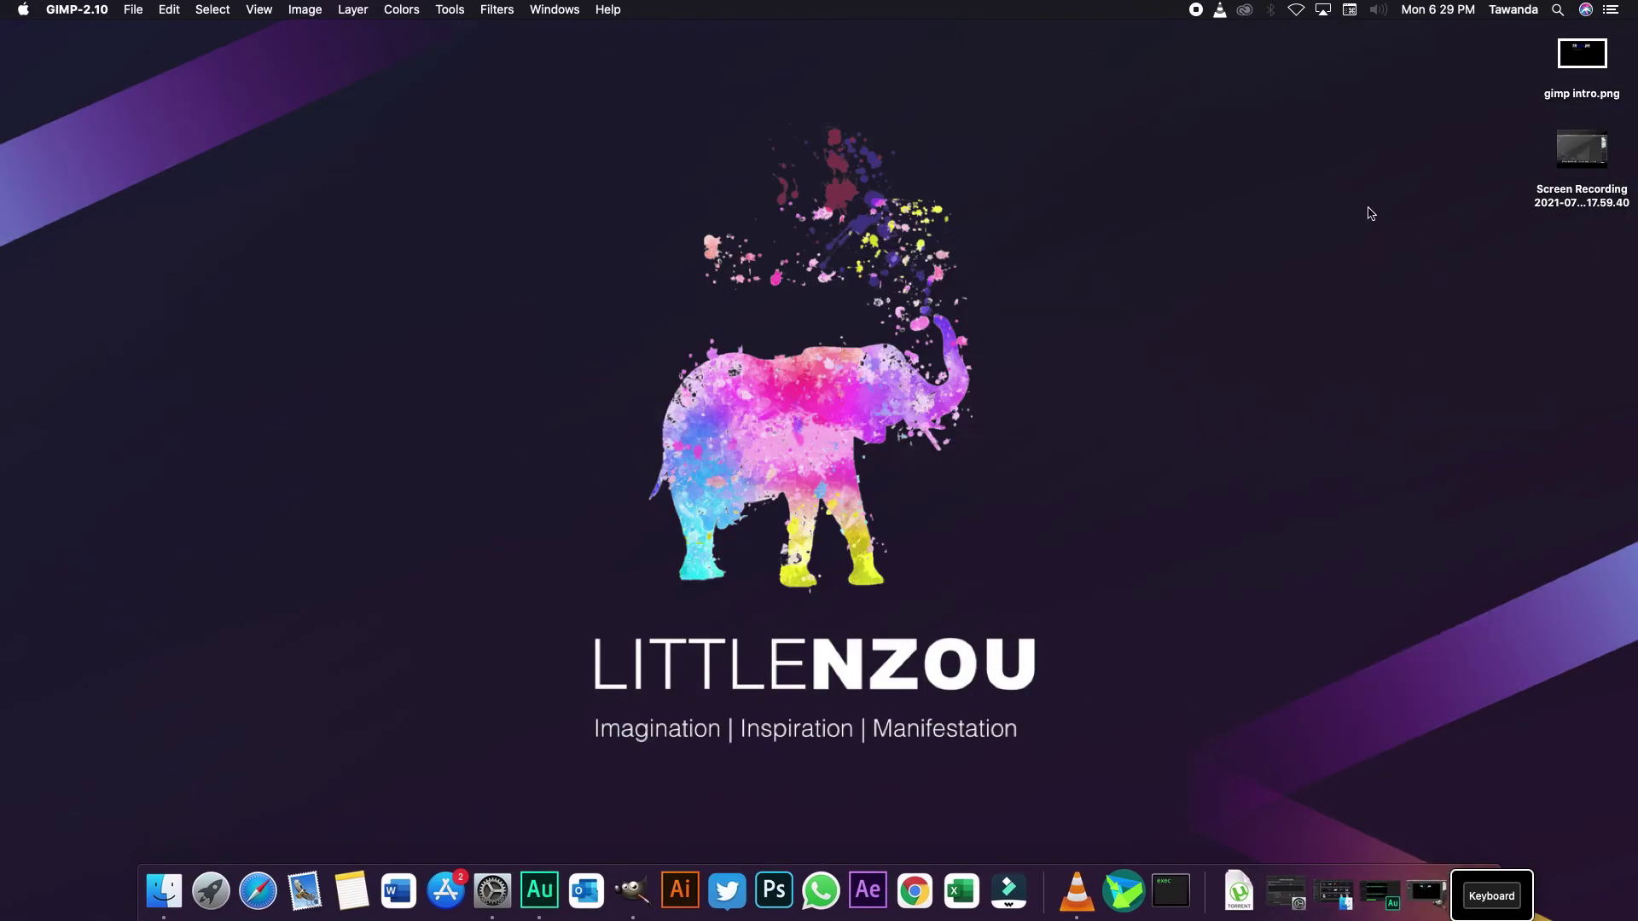
- Open the exported "gimp intro.png" from the desktop in Preview to check it full screen, and close it to return to GIMP
double_click(1586, 56)
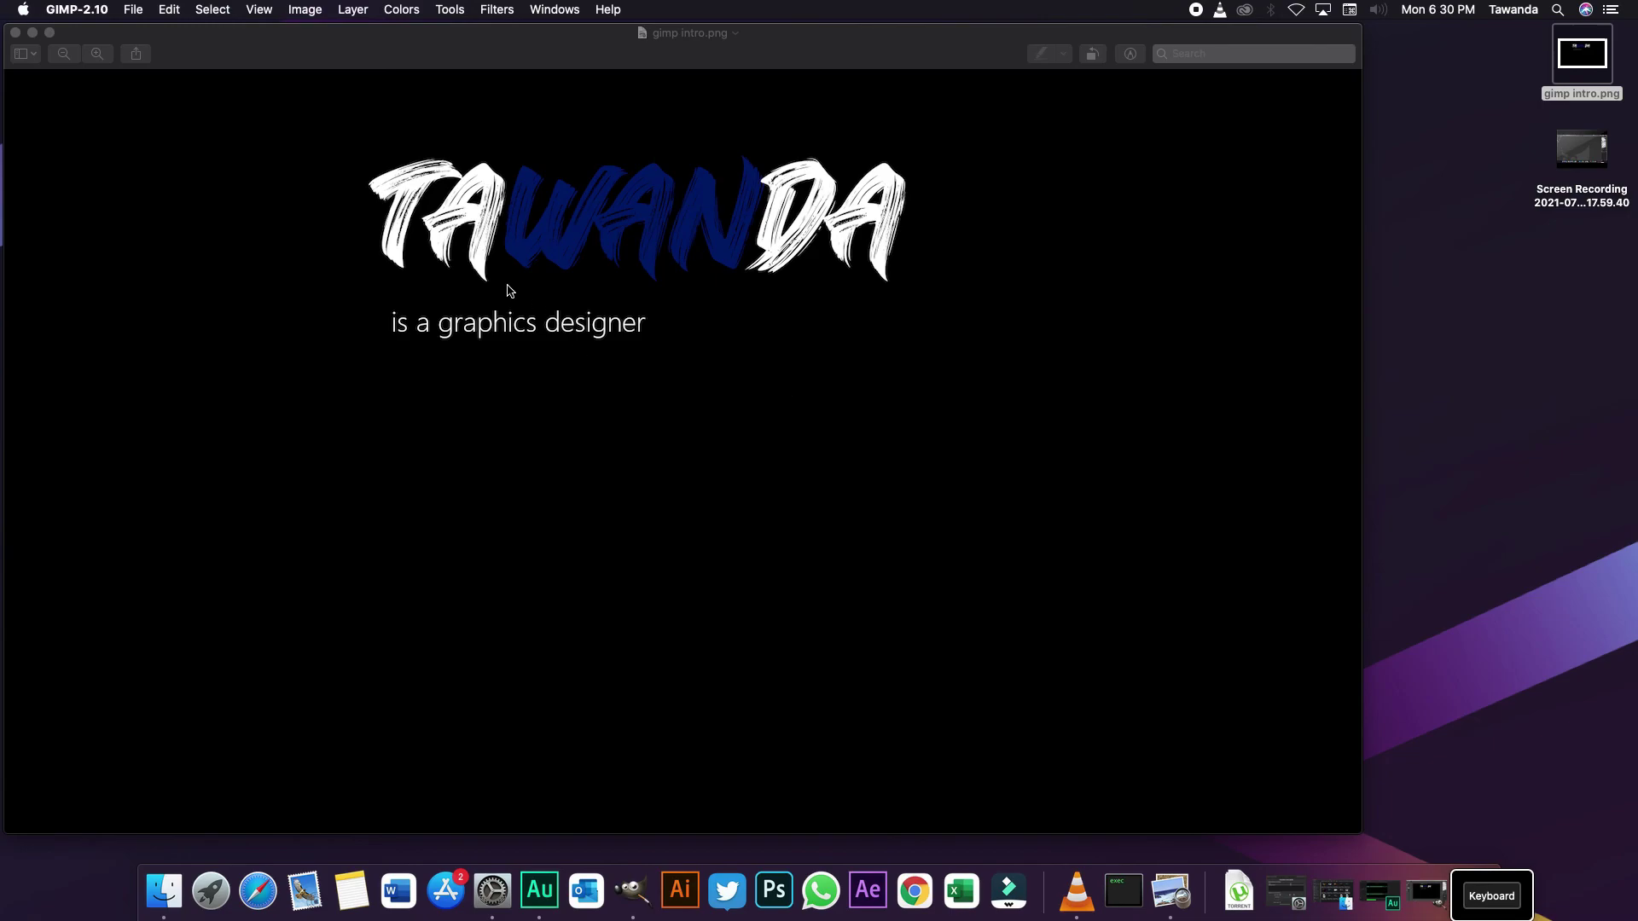
click(49, 37)
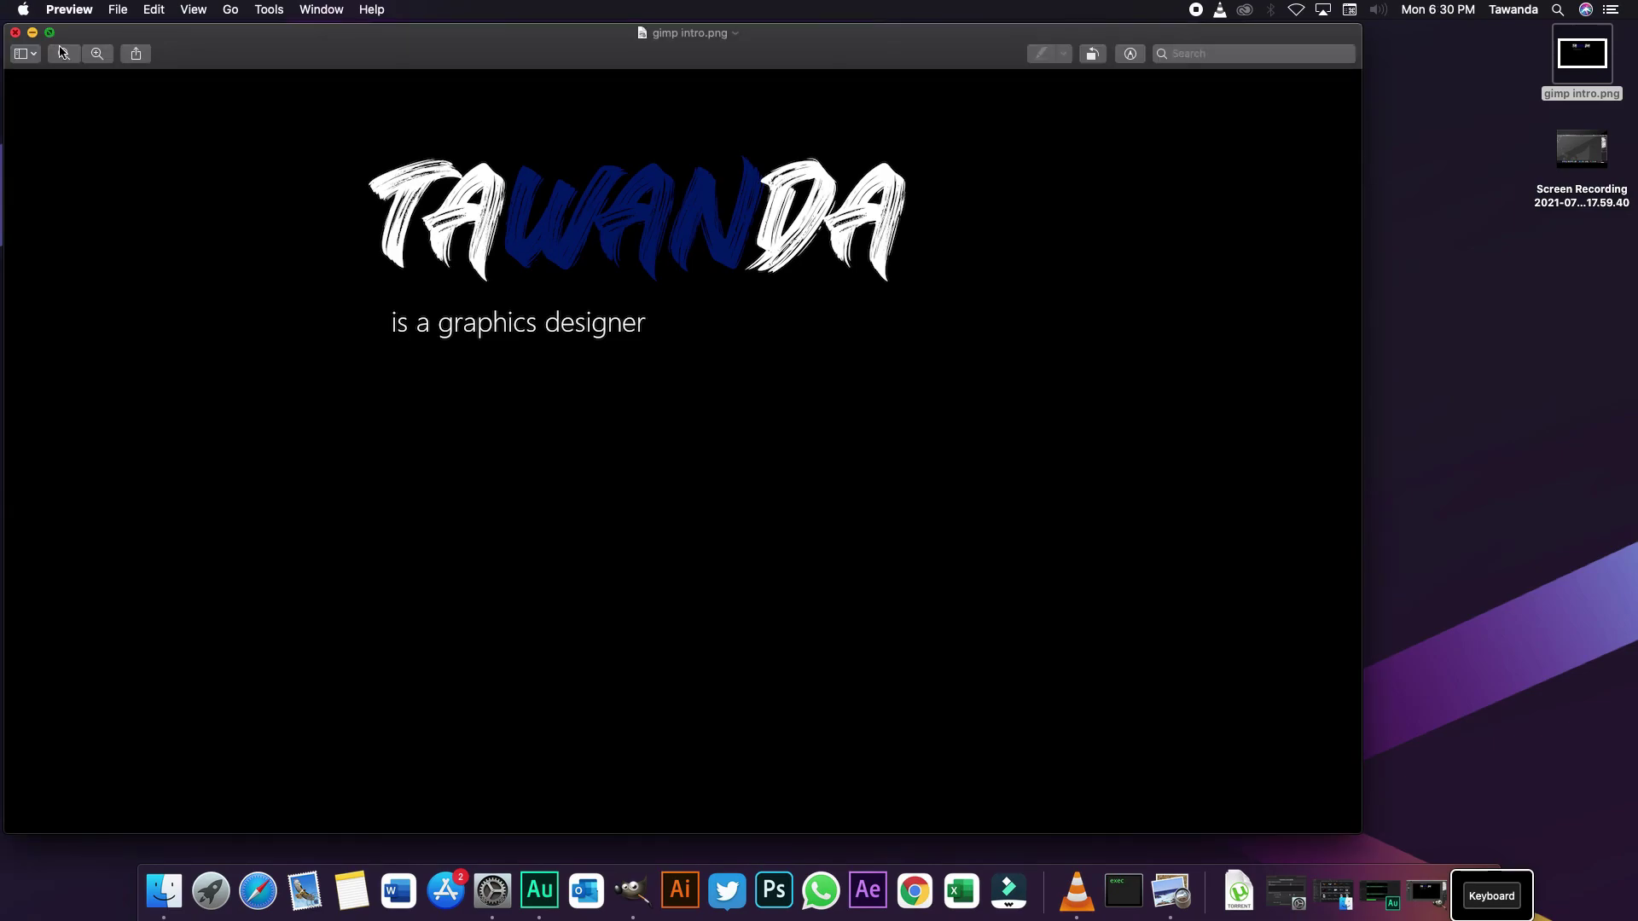
key(ctrl+super+f)
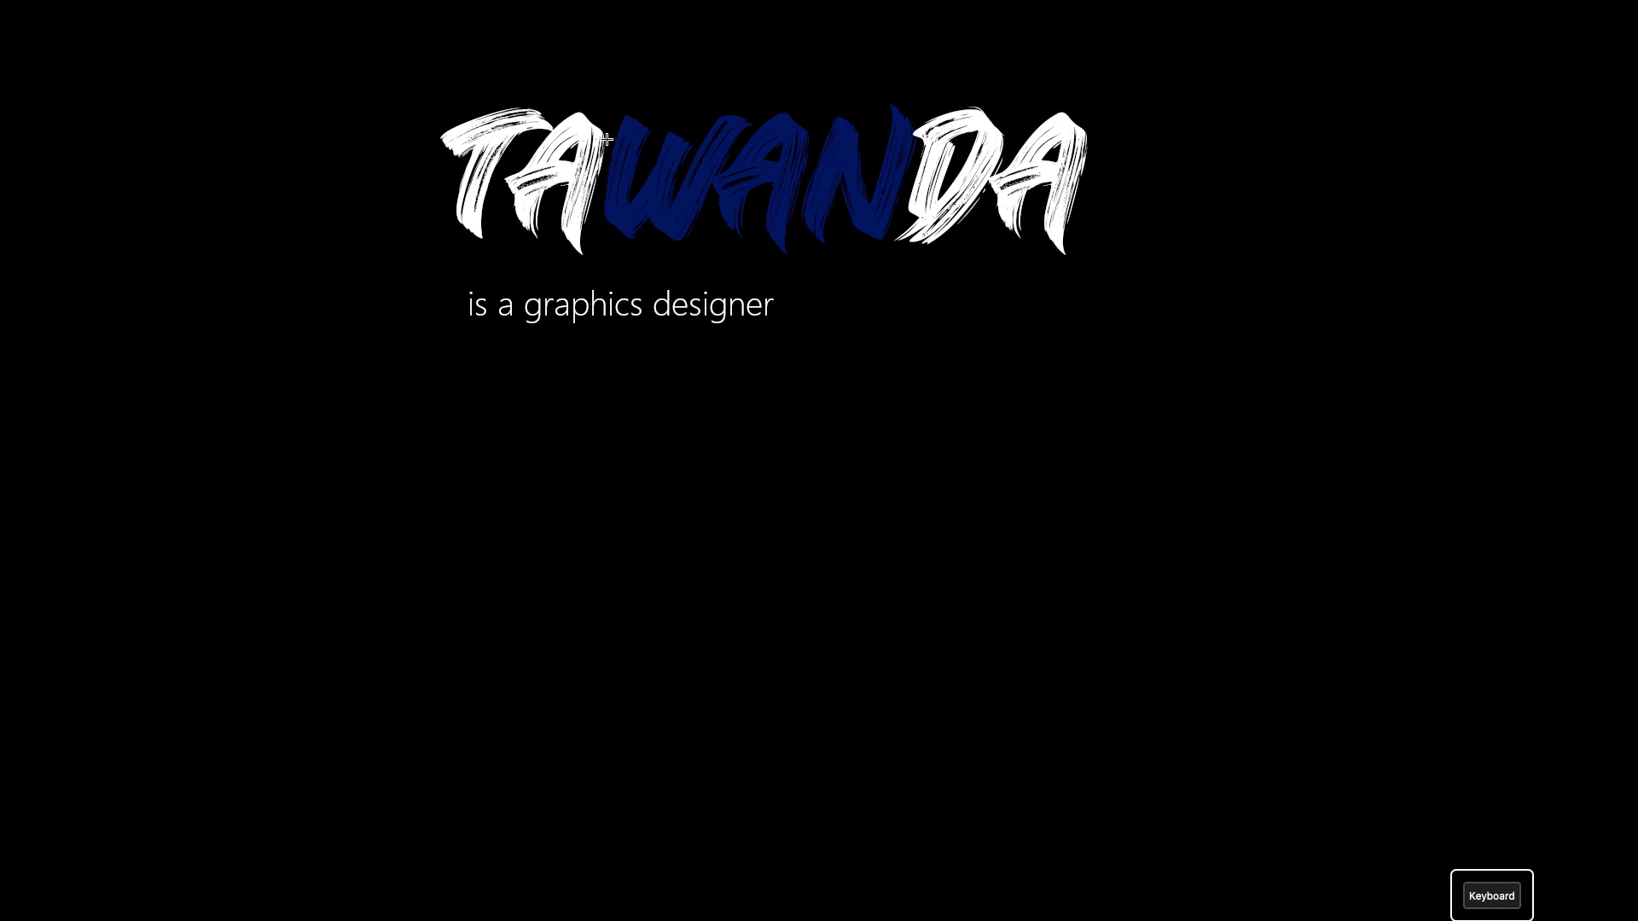
key(ctrl+super+f)
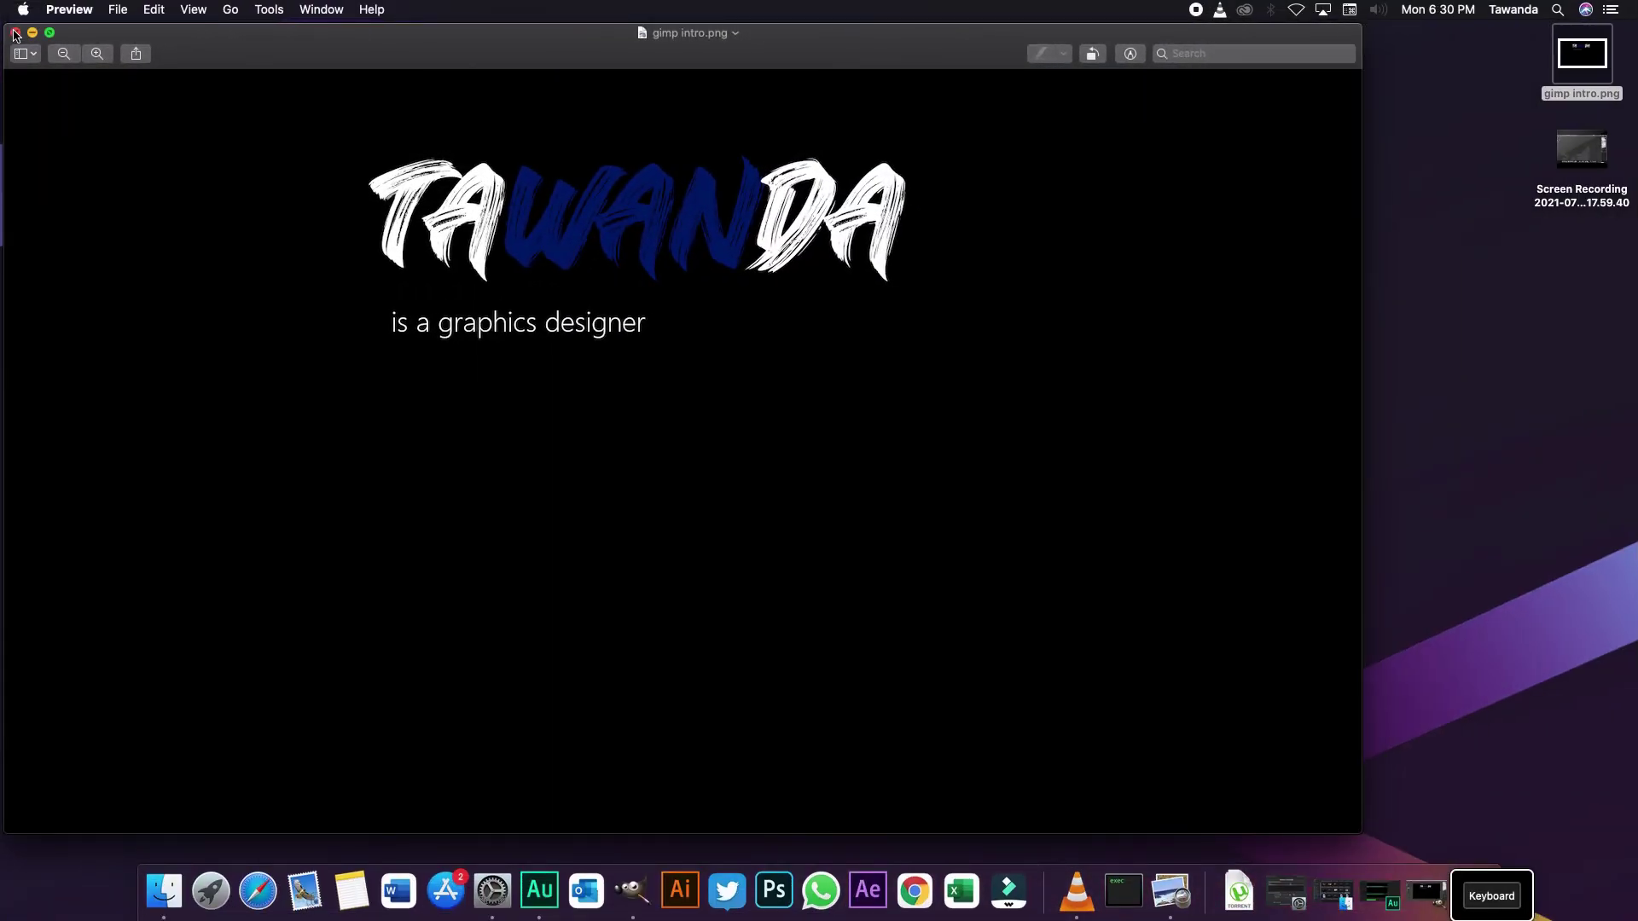
click(15, 32)
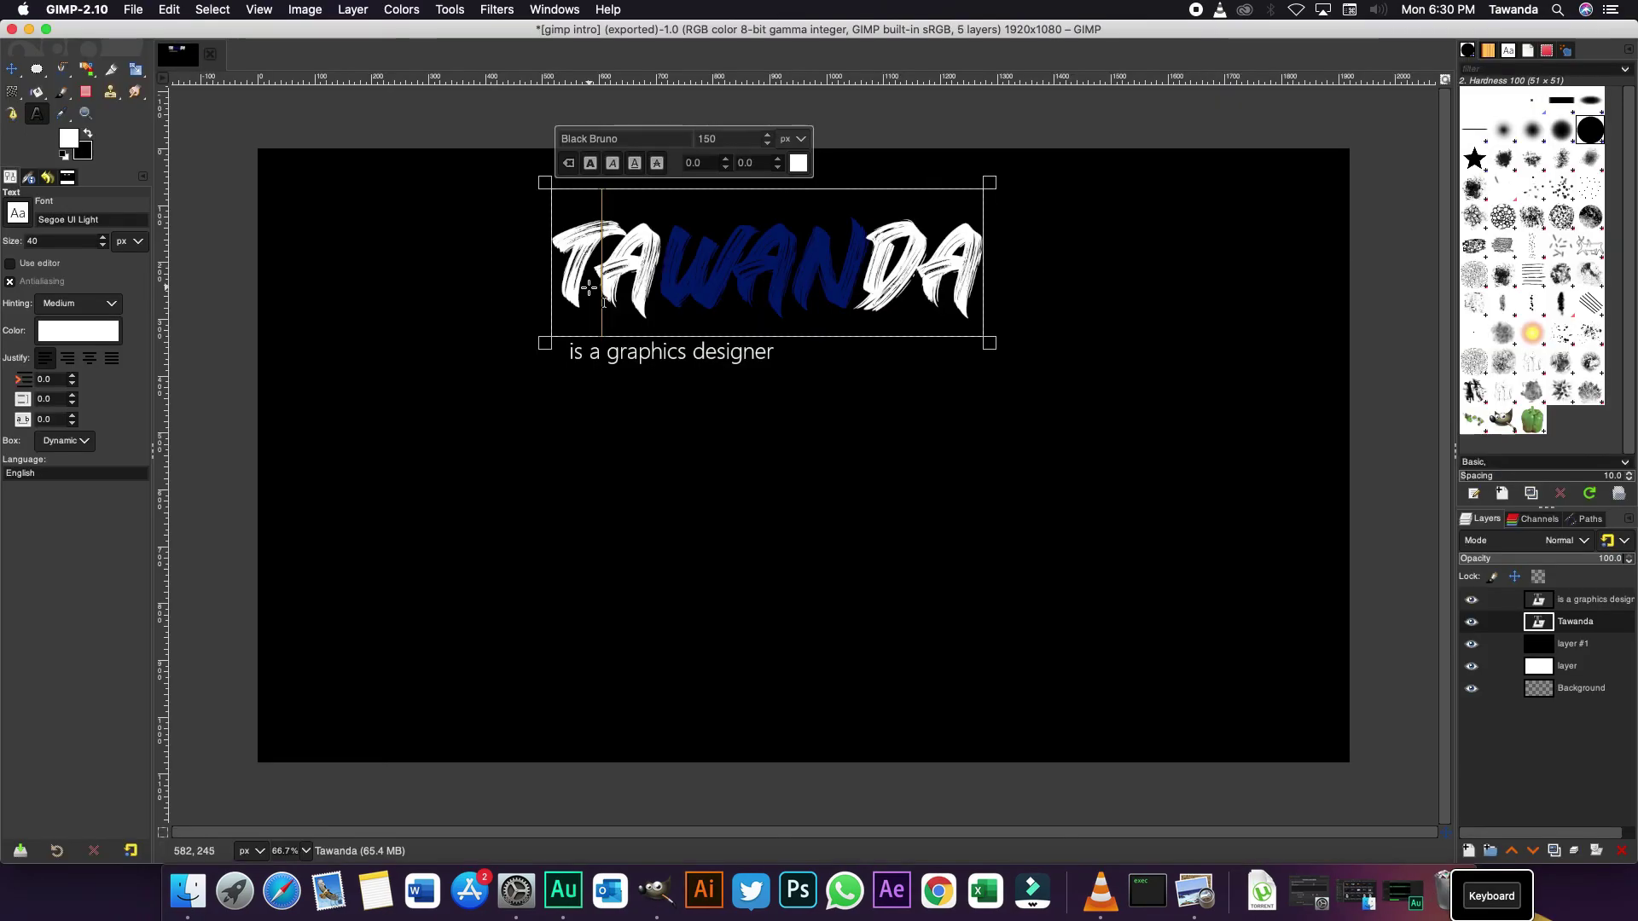
drag(587, 299, 540, 298)
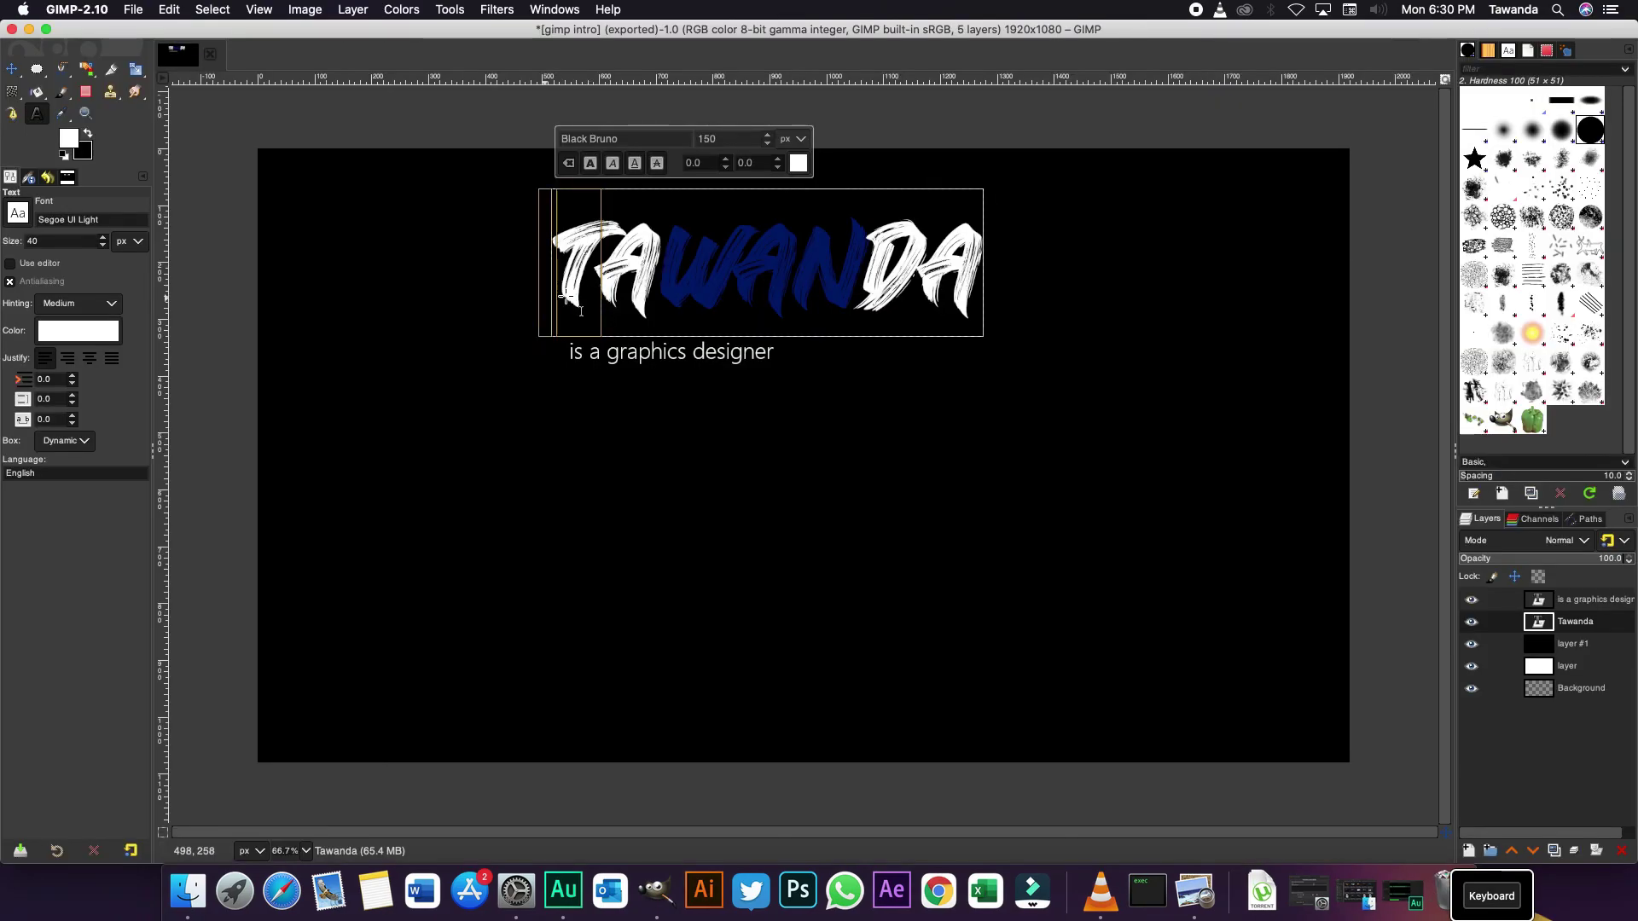
click(653, 275)
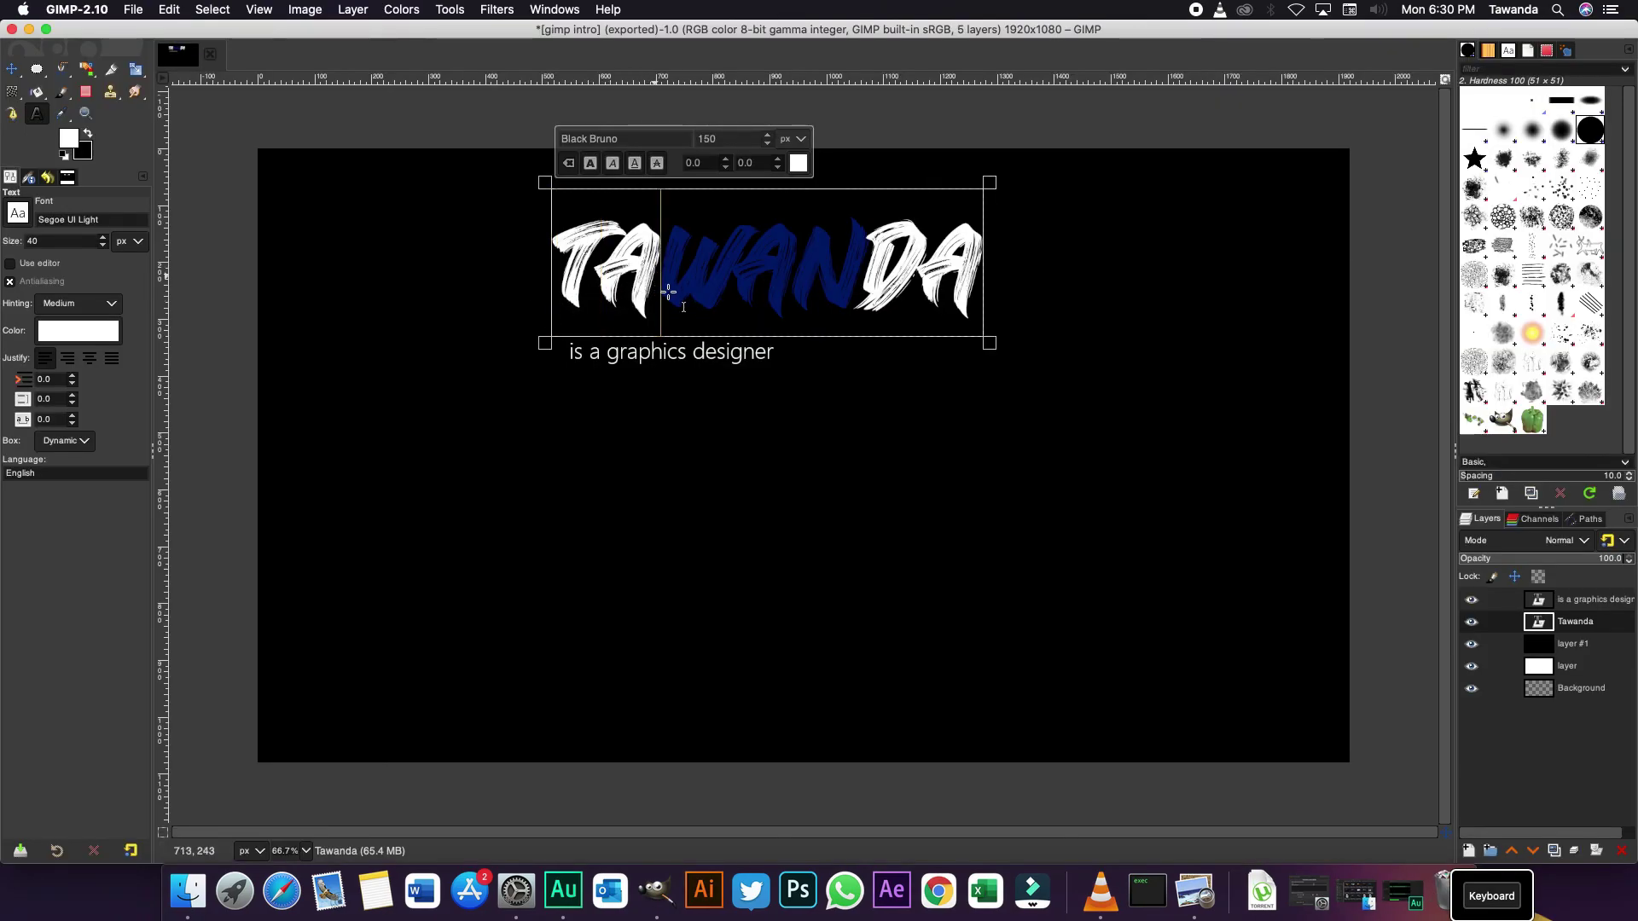
drag(736, 288, 671, 289)
drag(795, 296, 677, 297)
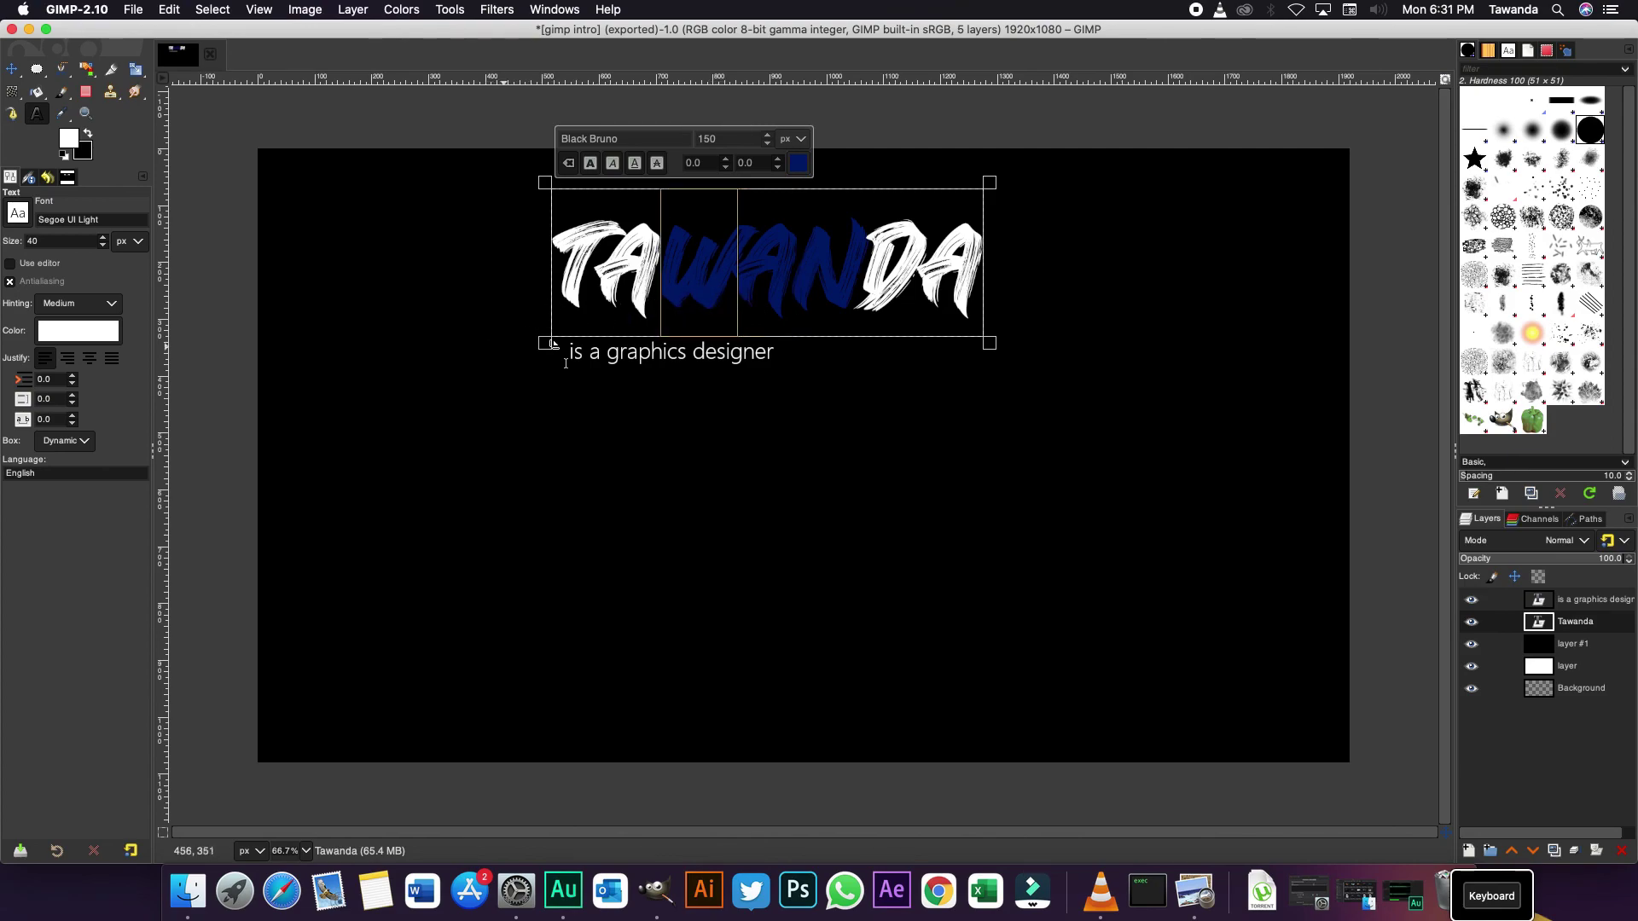
drag(768, 310, 673, 318)
click(604, 298)
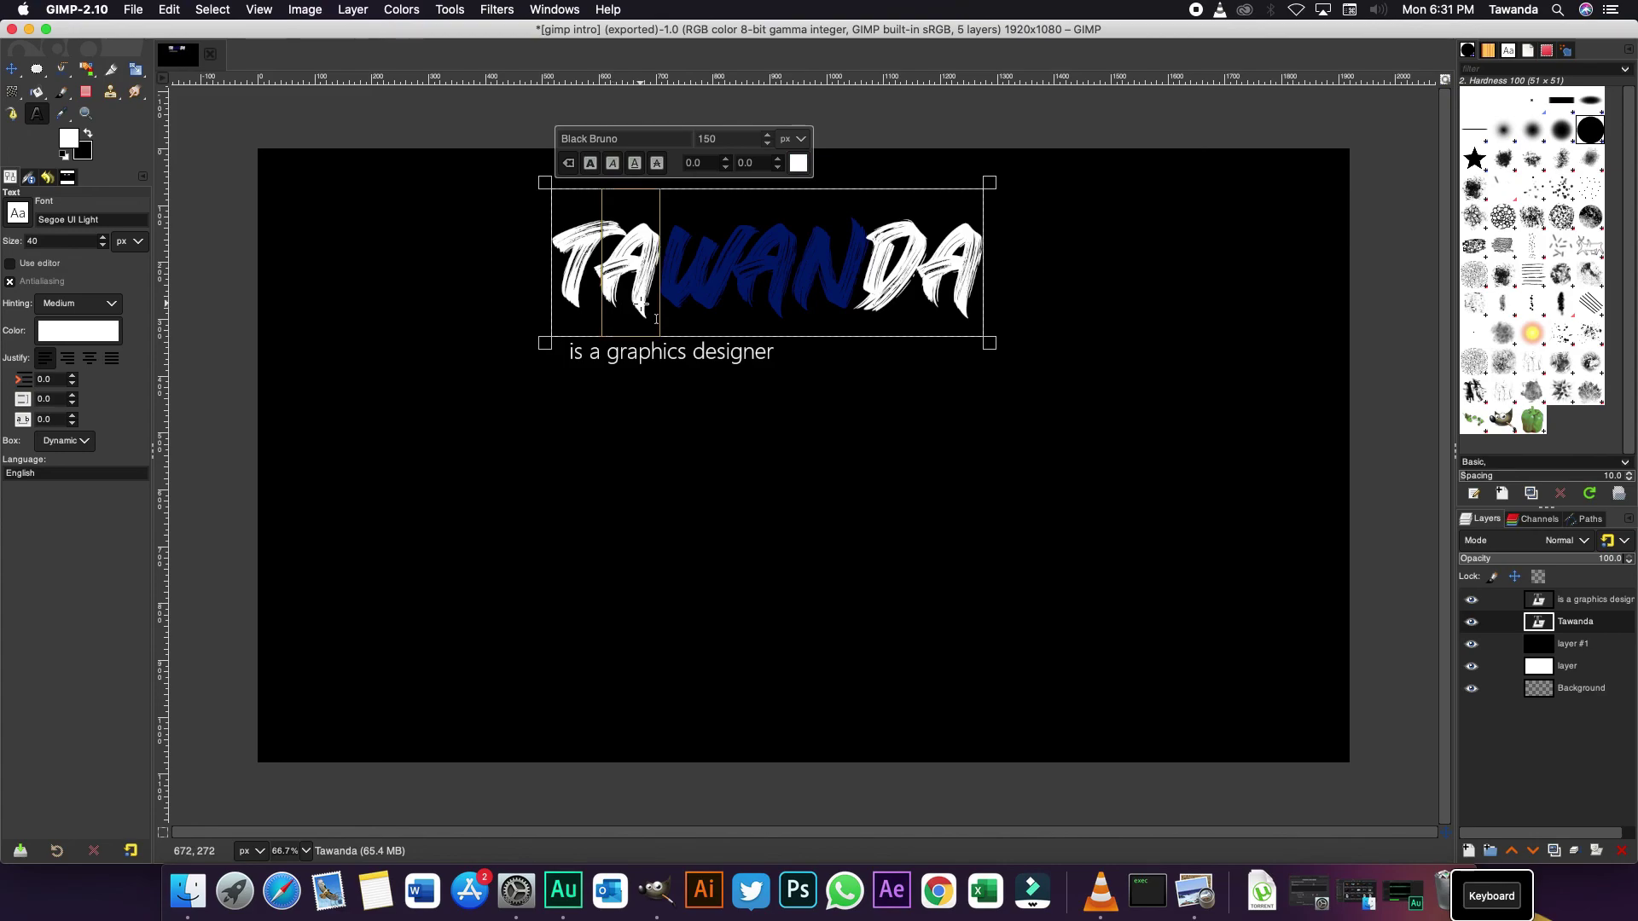
drag(661, 313, 721, 313)
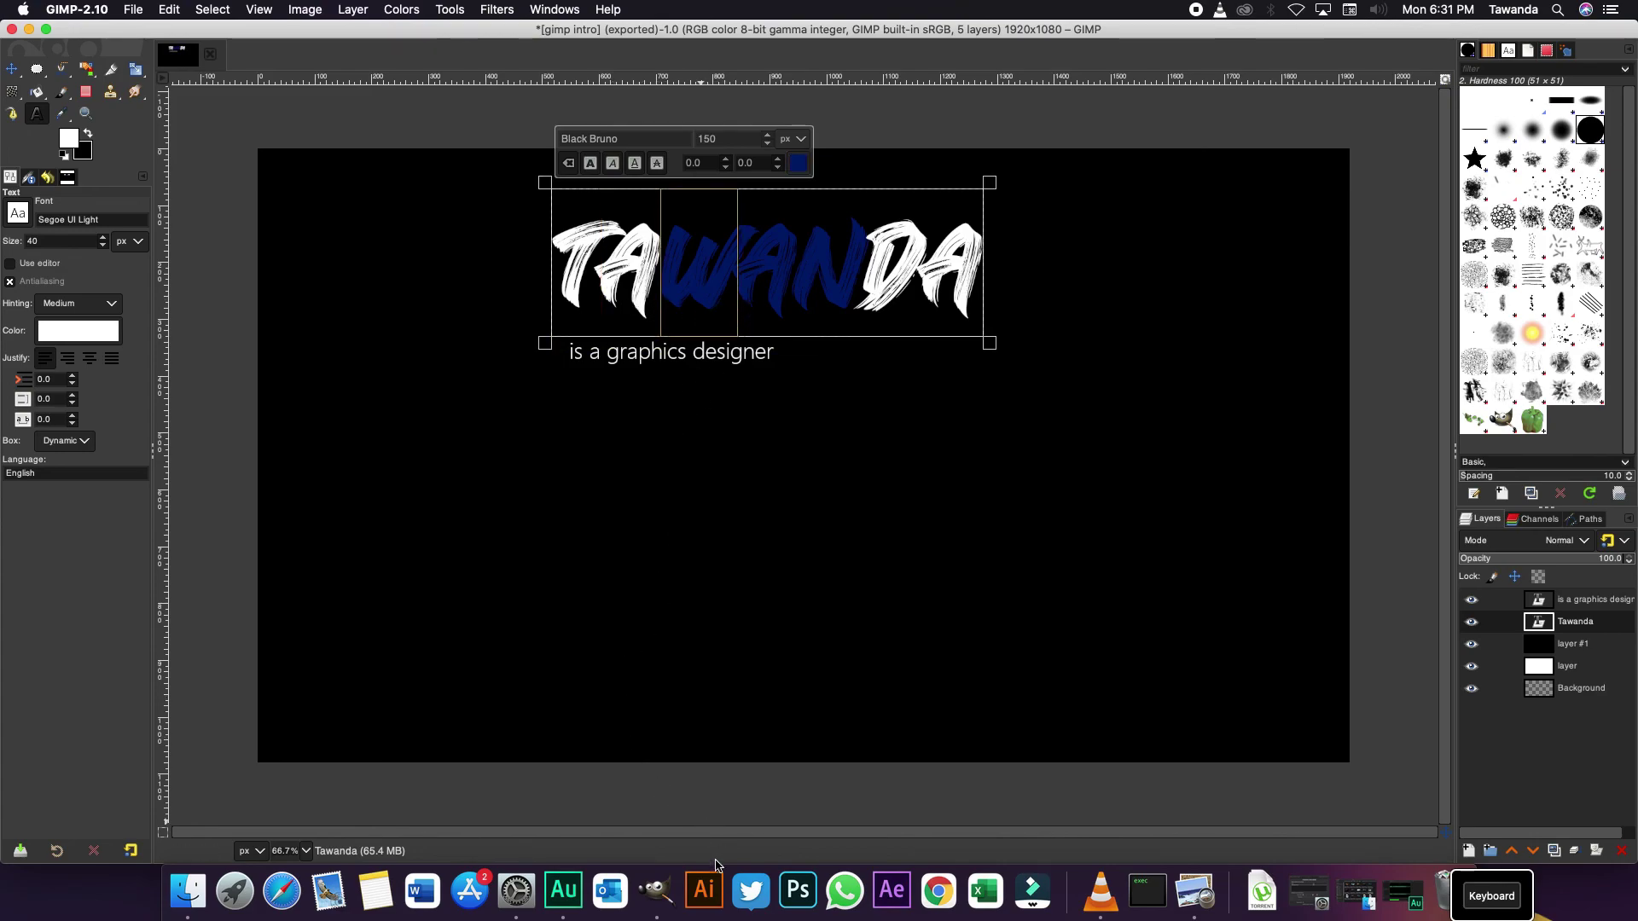